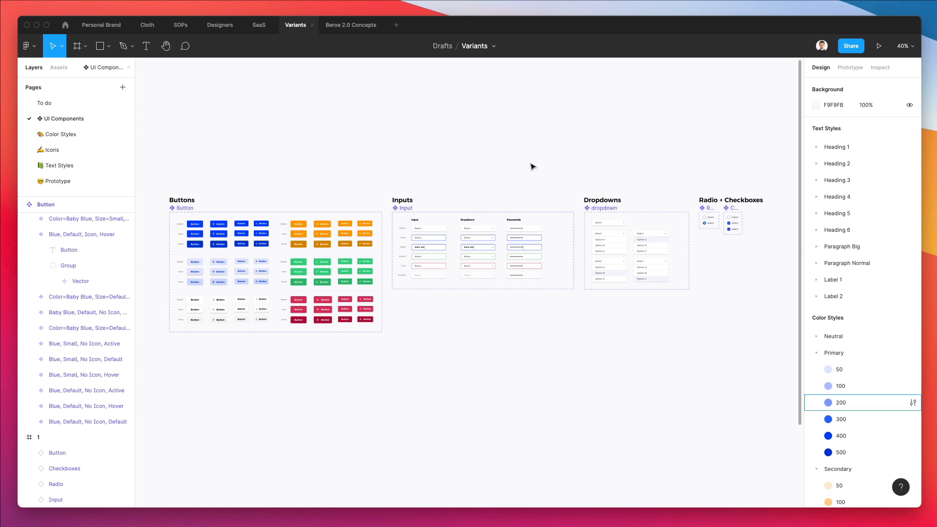
# Examine the Buttons, Inputs and Dropdowns component sets on the UI Components page, including the small active light-blue button.
pyautogui.scroll(2, 411, 301)
pyautogui.scroll(4, 428, 305)
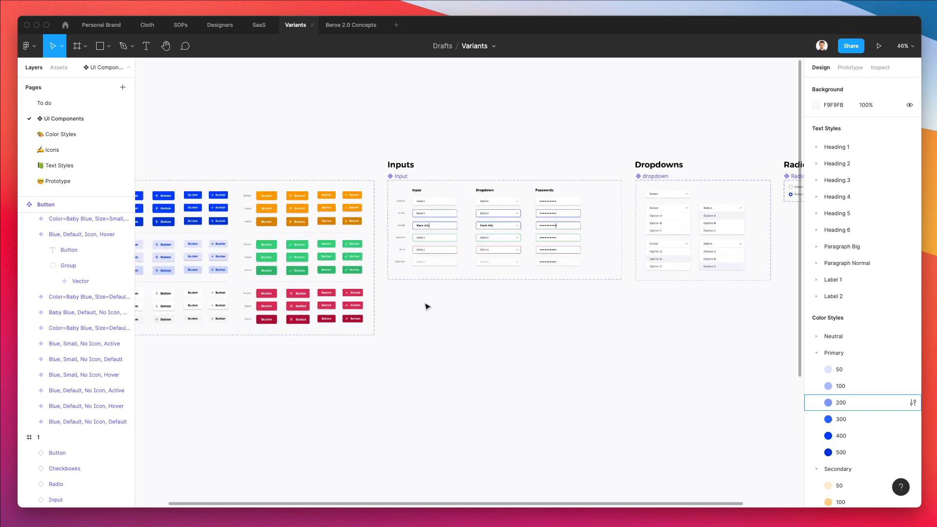
pyautogui.hscroll(3, 454, 297)
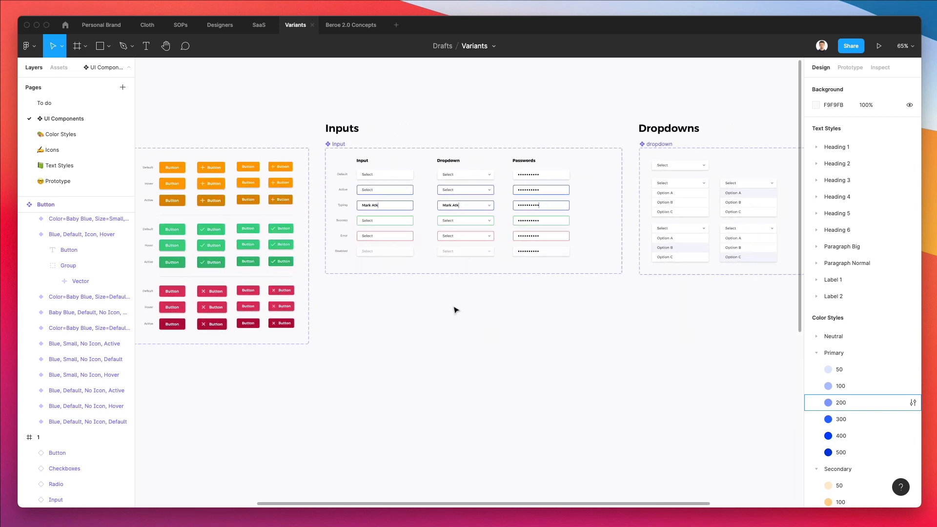
pyautogui.scroll(-1, 454, 297)
pyautogui.hscroll(-3, 455, 302)
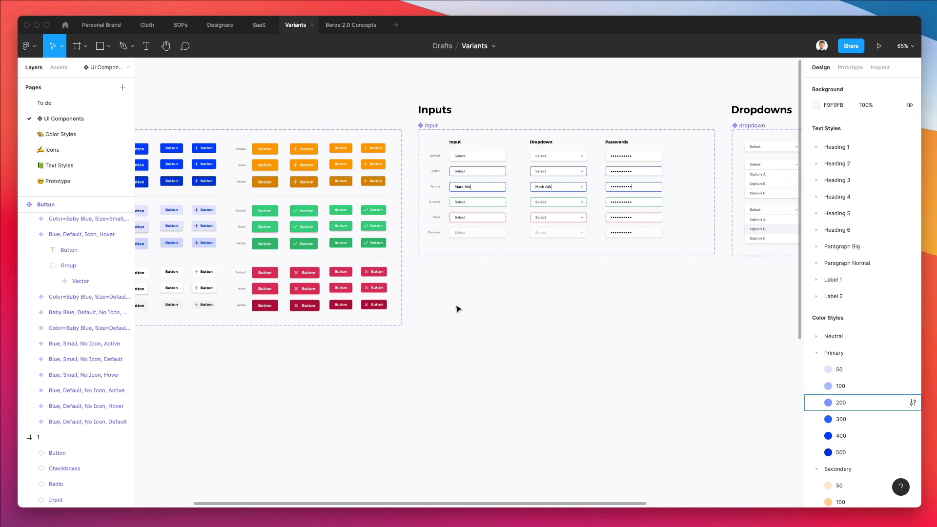
pyautogui.scroll(-1, 458, 308)
pyautogui.hscroll(-5, 461, 304)
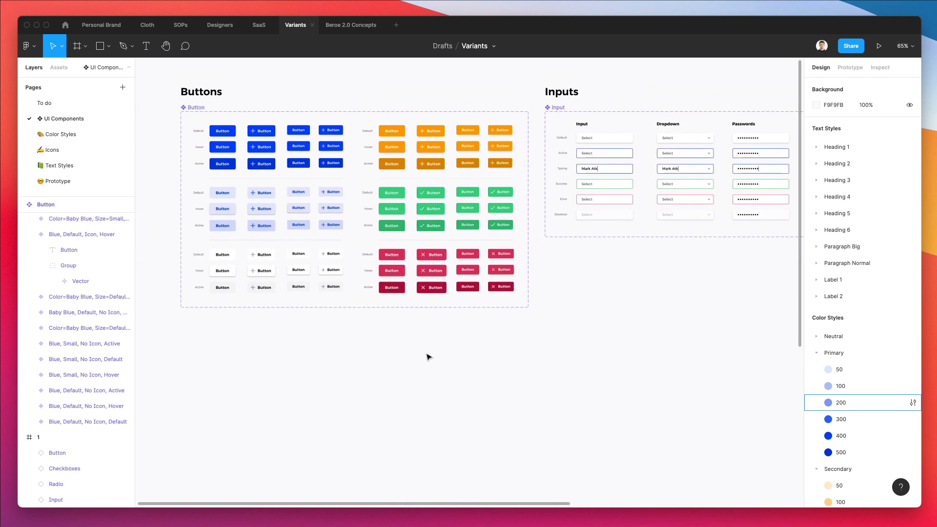
pyautogui.scroll(-1, 427, 358)
pyautogui.hscroll(-2, 427, 358)
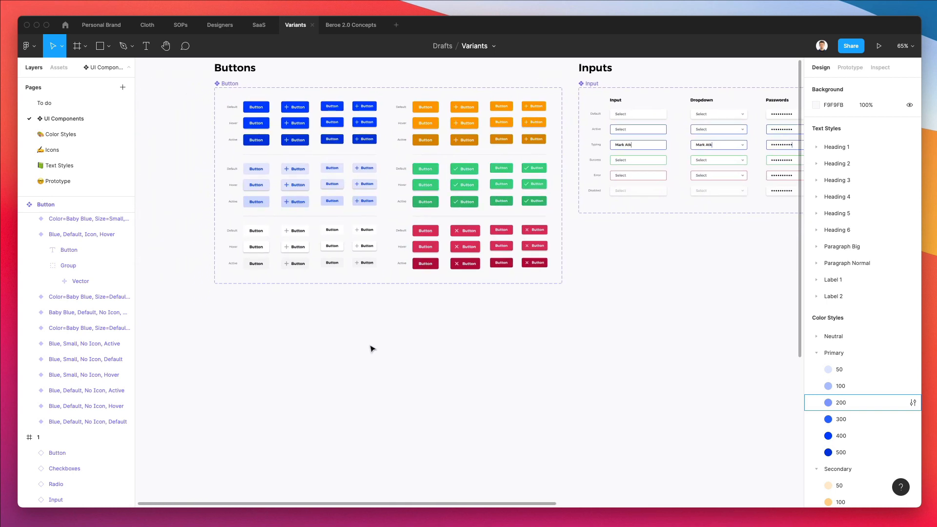
pyautogui.scroll(5, 234, 332)
pyautogui.scroll(1, 234, 333)
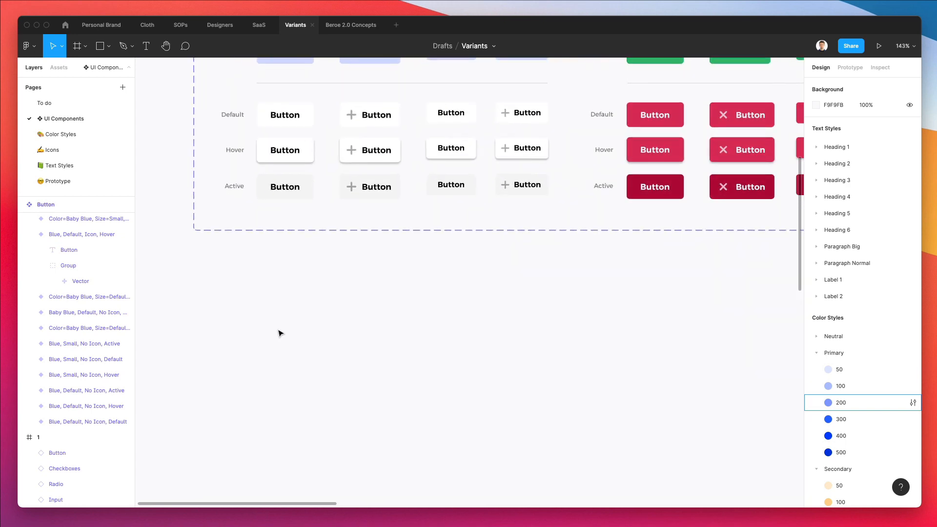
pyautogui.scroll(3, 279, 333)
pyautogui.scroll(3, 447, 154)
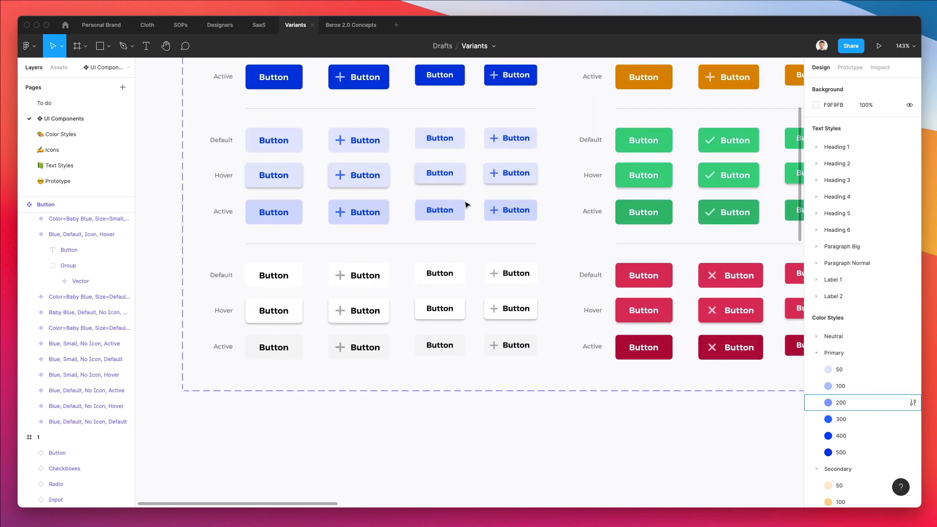
pyautogui.click(462, 211)
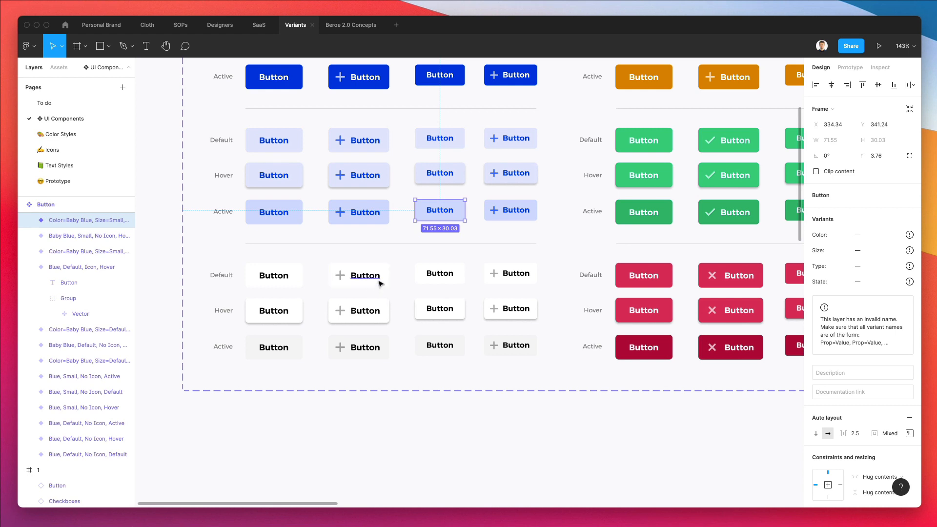
# Draw a wide rectangle about 234 × 28 below the Button component set.
pyautogui.scroll(-6, 441, 252)
pyautogui.click(432, 324)
pyautogui.press('r')
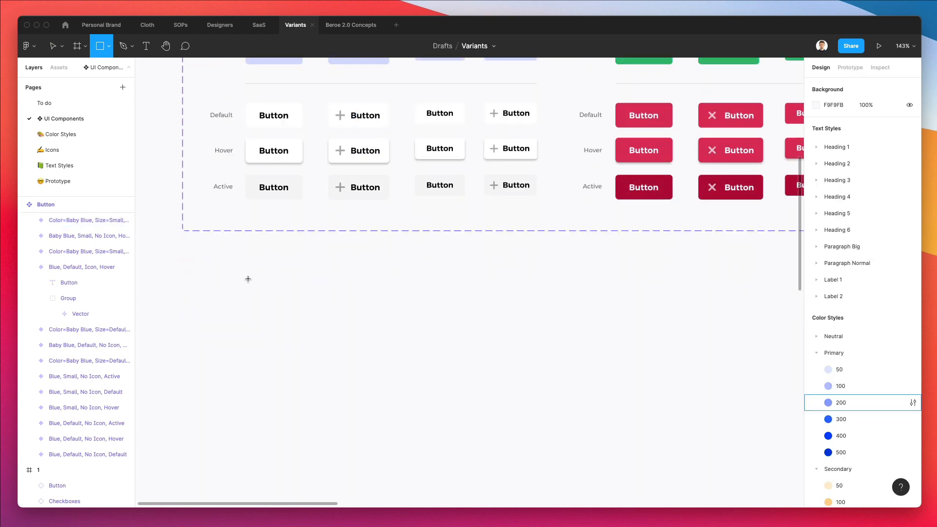
pyautogui.moveTo(248, 279); pyautogui.dragTo(408, 298)
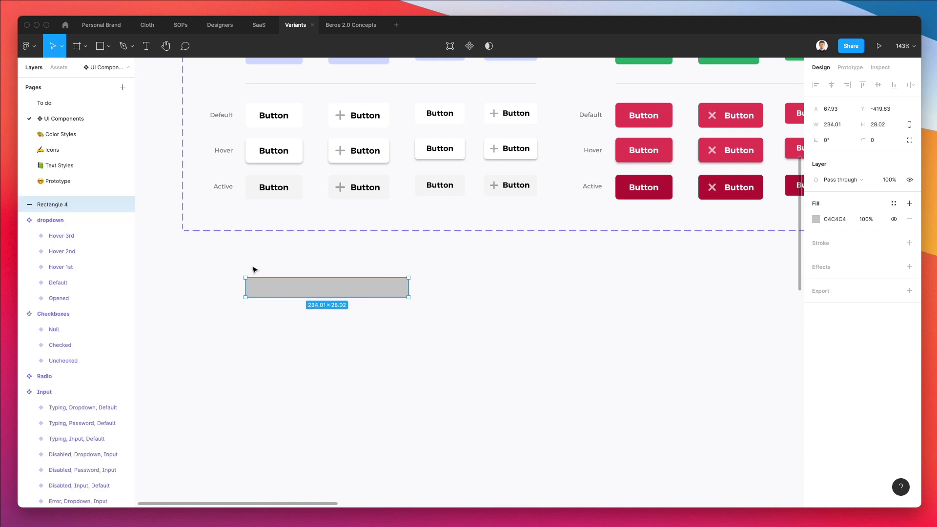
# Fill the new rectangle with the light blue E0E4FB sampled from a hover-state button in the light-blue group.
pyautogui.scroll(2, 253, 269)
pyautogui.scroll(5, 254, 270)
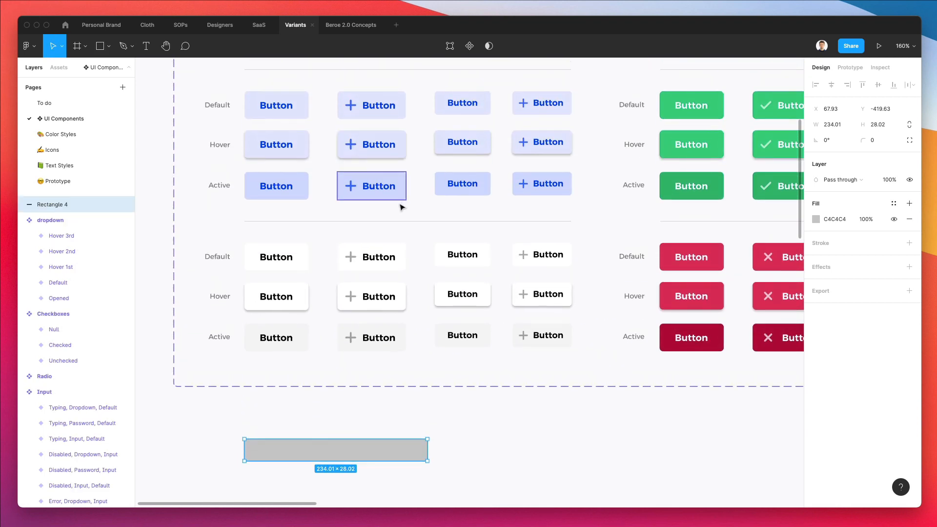
pyautogui.scroll(1, 400, 149)
pyautogui.scroll(-3, 405, 155)
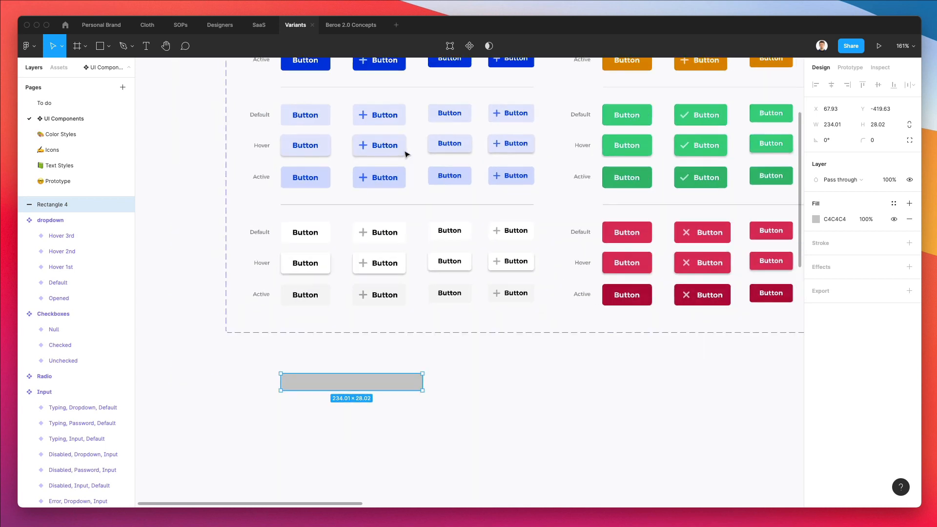
pyautogui.scroll(1, 403, 222)
pyautogui.press('i')
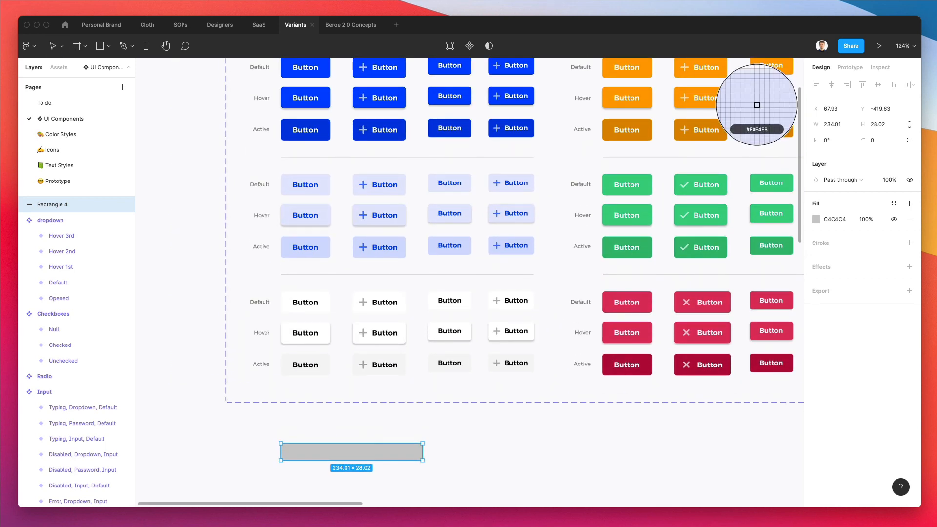
pyautogui.click(403, 213)
pyautogui.scroll(-4, 403, 205)
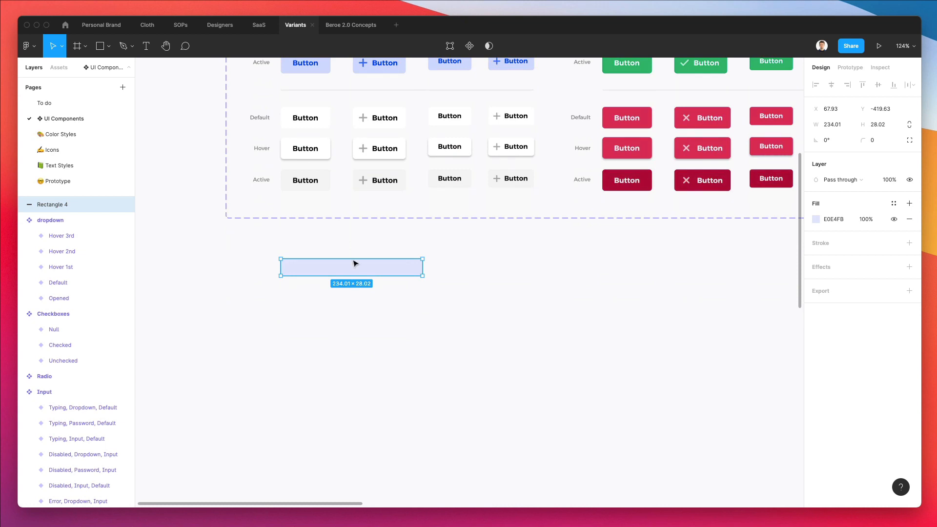
# Add the text "This element needs your attention" and place it inside the light-blue rectangle, centred vertically.
pyautogui.scroll(5, 352, 256)
pyautogui.click(349, 247)
pyautogui.press('t')
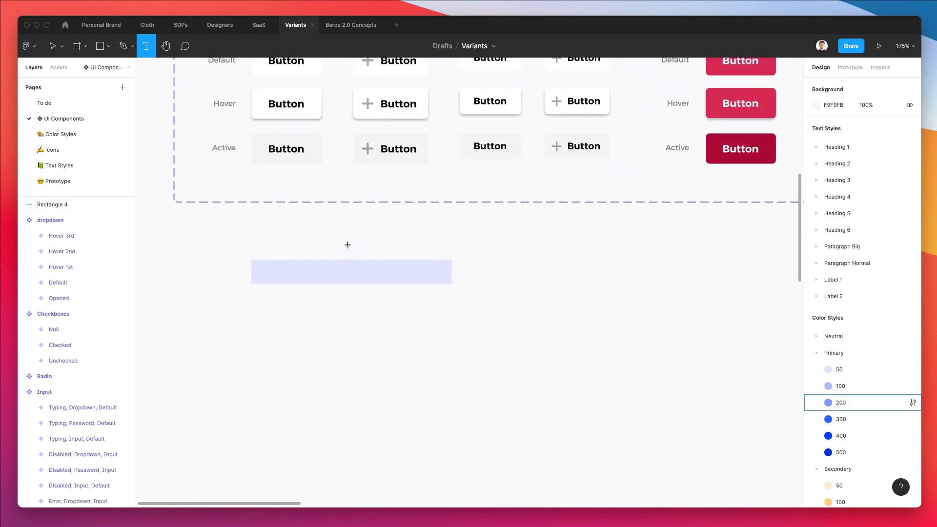
pyautogui.click(262, 251)
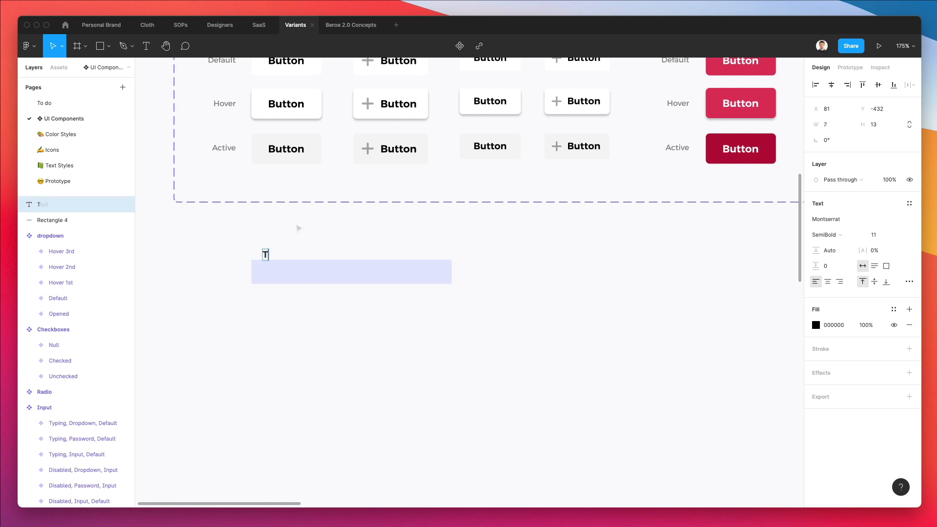
pyautogui.write('his element needs your atte')
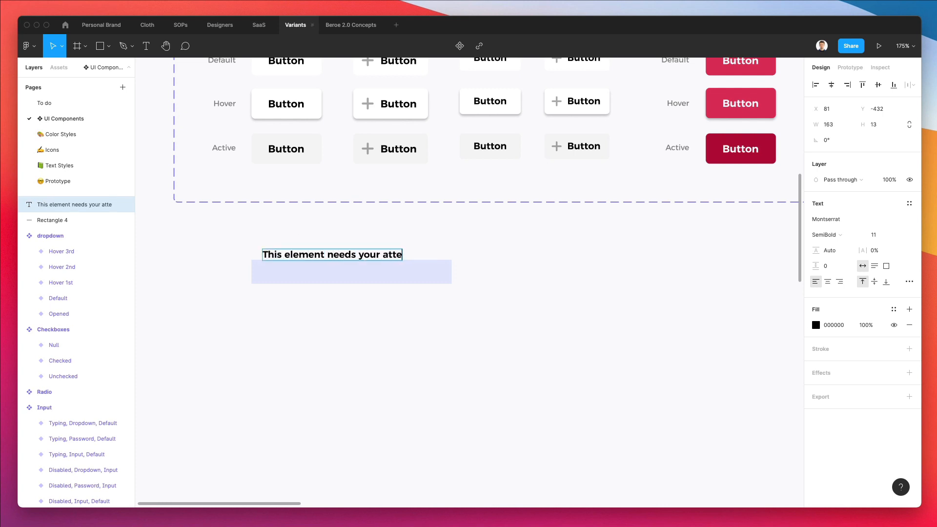
pyautogui.write('ntion')
pyautogui.click(413, 220)
pyautogui.click(413, 220)
pyautogui.moveTo(306, 255); pyautogui.dragTo(329, 273)
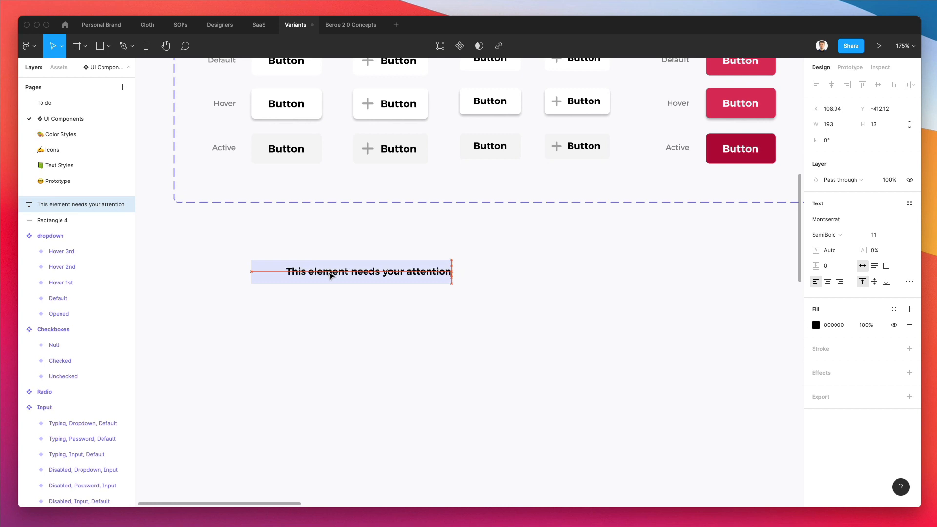
# Set the light-blue rectangle's corner radius to 4 and widen it rightward to the edge of the fourth button column.
pyautogui.scroll(-2, 324, 259)
pyautogui.click(275, 274)
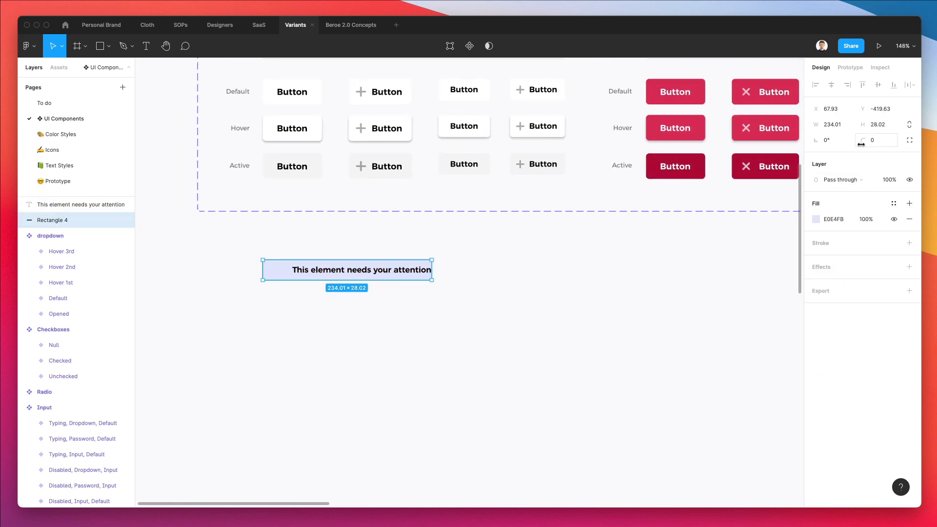
pyautogui.moveTo(863, 141); pyautogui.dragTo(903, 137)
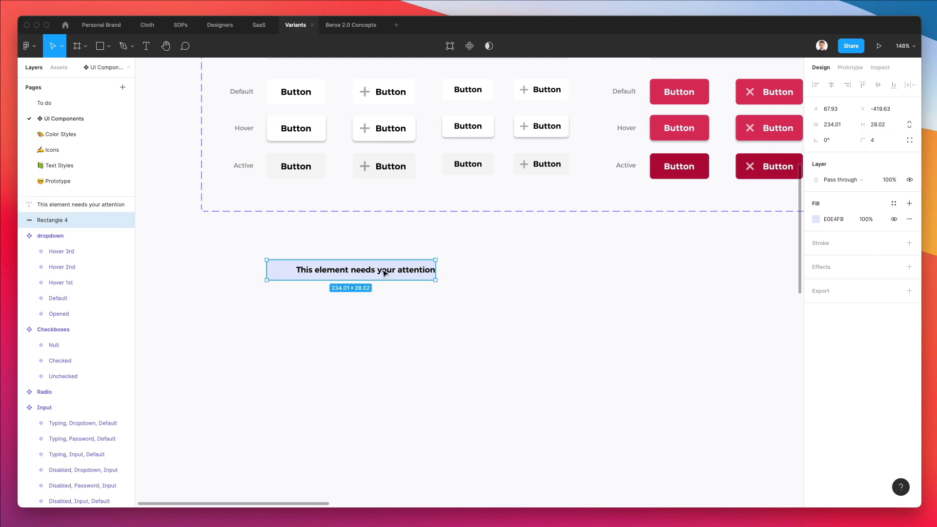
pyautogui.scroll(2, 489, 276)
pyautogui.moveTo(437, 289); pyautogui.dragTo(567, 289)
pyautogui.click(591, 274)
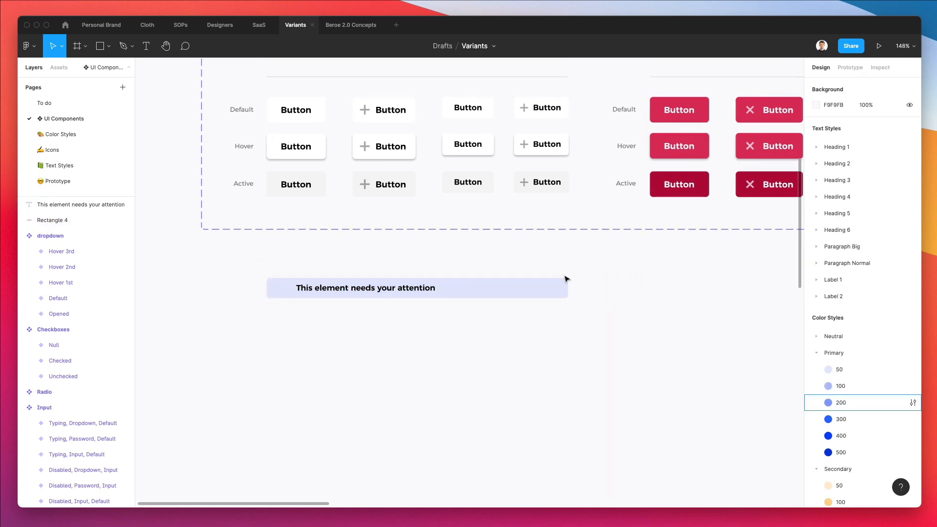
# Recolor the text "This element needs your attention" to the blue 0029FF sampled from a light-blue button's label.
pyautogui.click(361, 291)
pyautogui.scroll(5, 361, 293)
pyautogui.press('i')
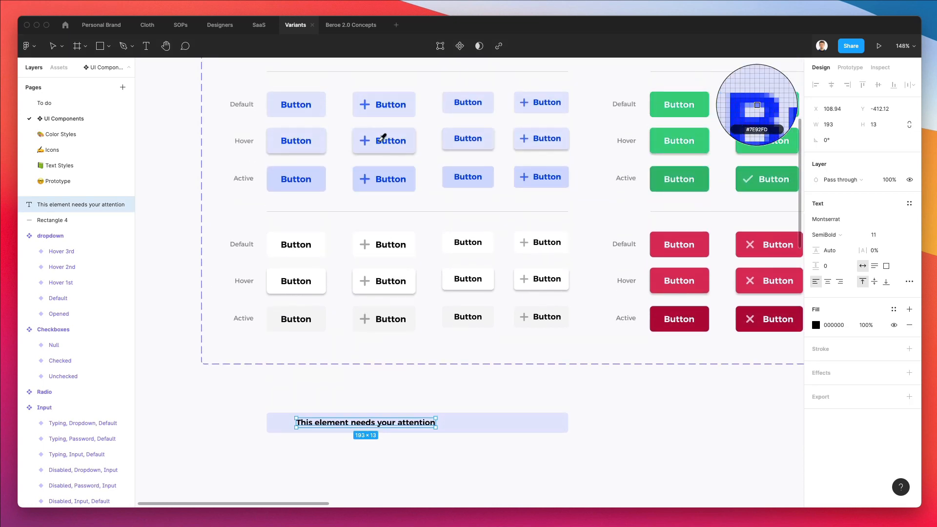
pyautogui.click(383, 138)
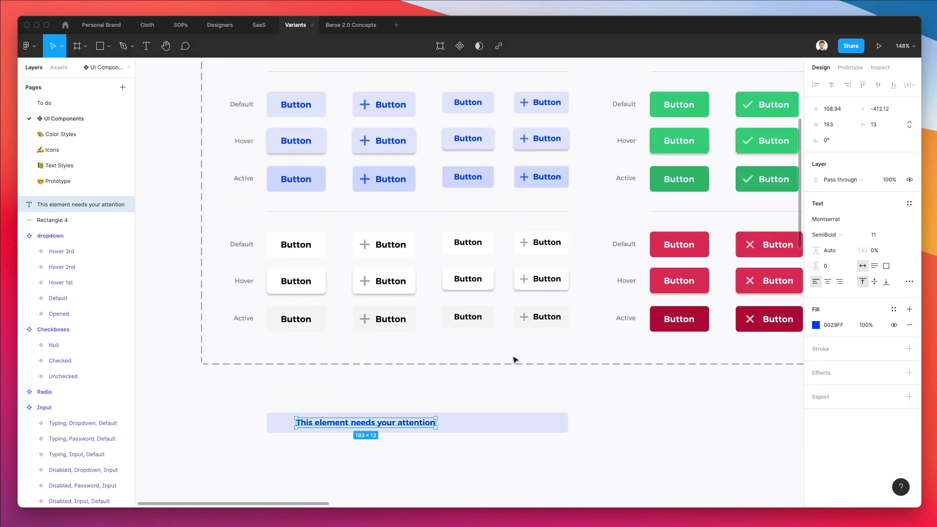
pyautogui.scroll(-5, 515, 360)
pyautogui.click(429, 362)
# Compare the banner text's font settings with the labels of the default and small active gray buttons.
pyautogui.scroll(5, 337, 321)
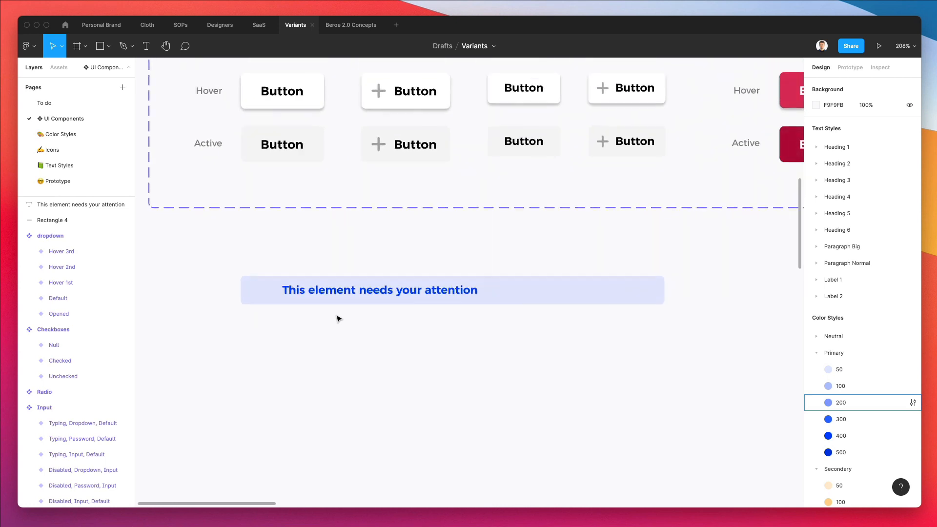
pyautogui.click(344, 297)
pyautogui.scroll(-2, 397, 295)
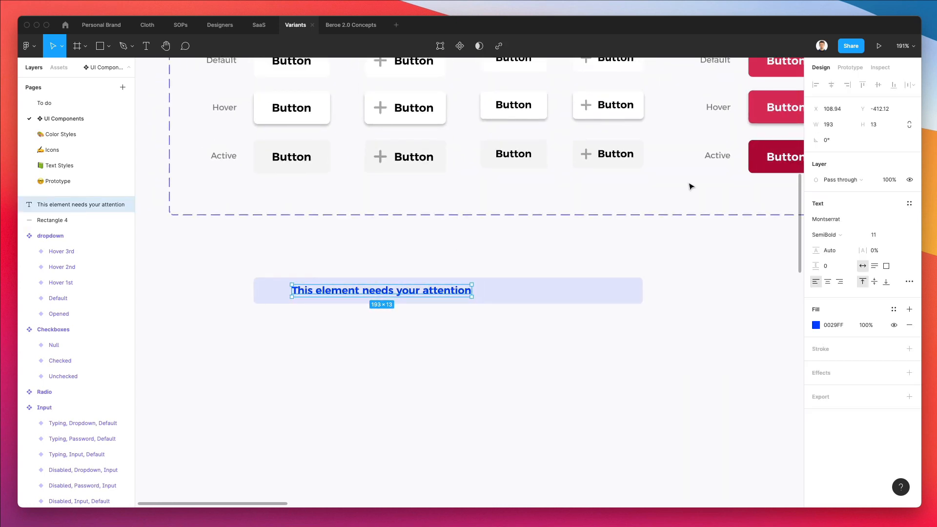
pyautogui.doubleClick(414, 156)
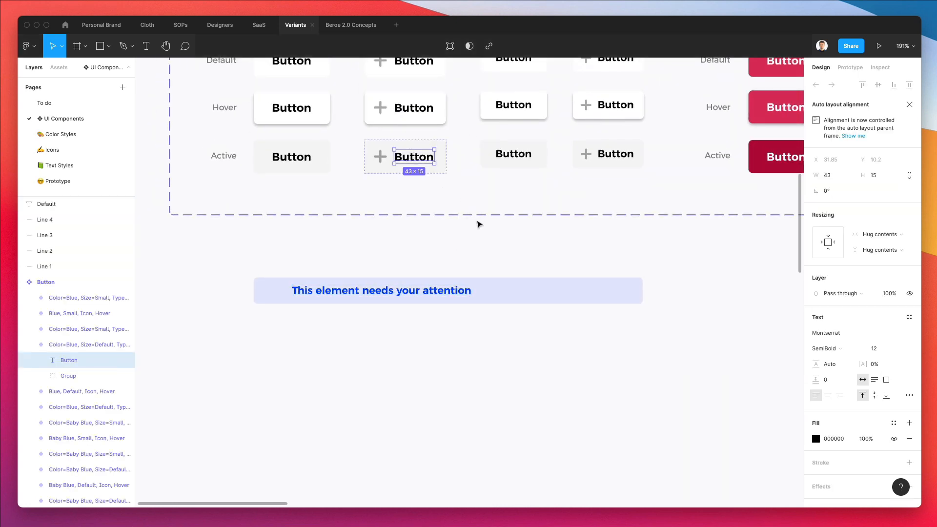
pyautogui.click(522, 154)
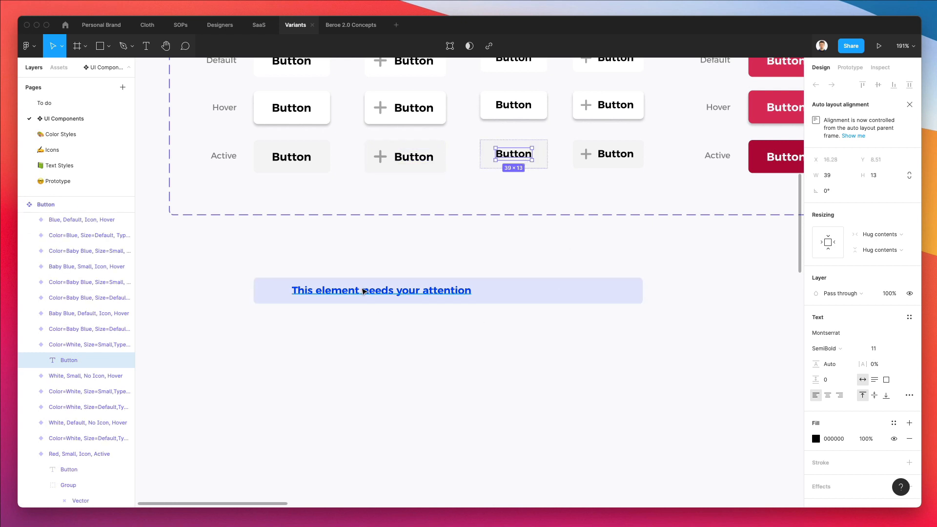
pyautogui.click(364, 291)
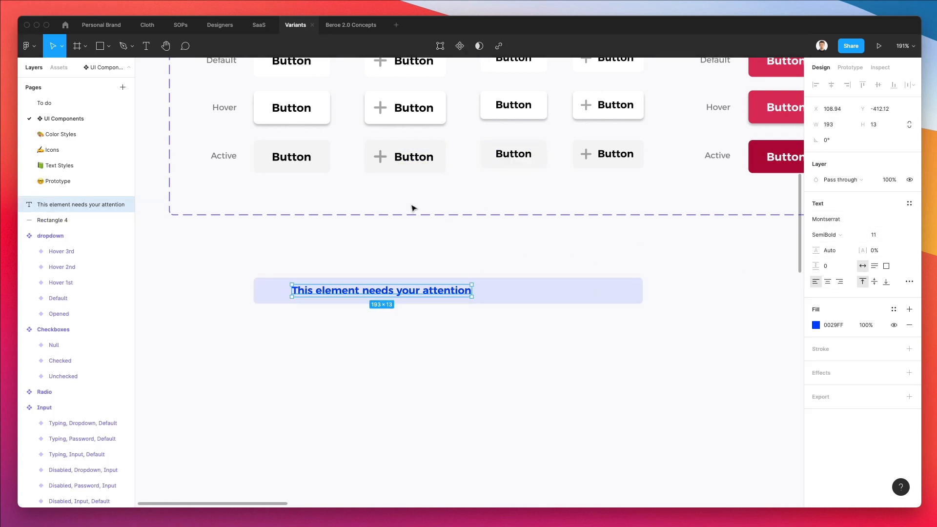
# Deselect the banner text and show the file's component assets.
pyautogui.click(362, 253)
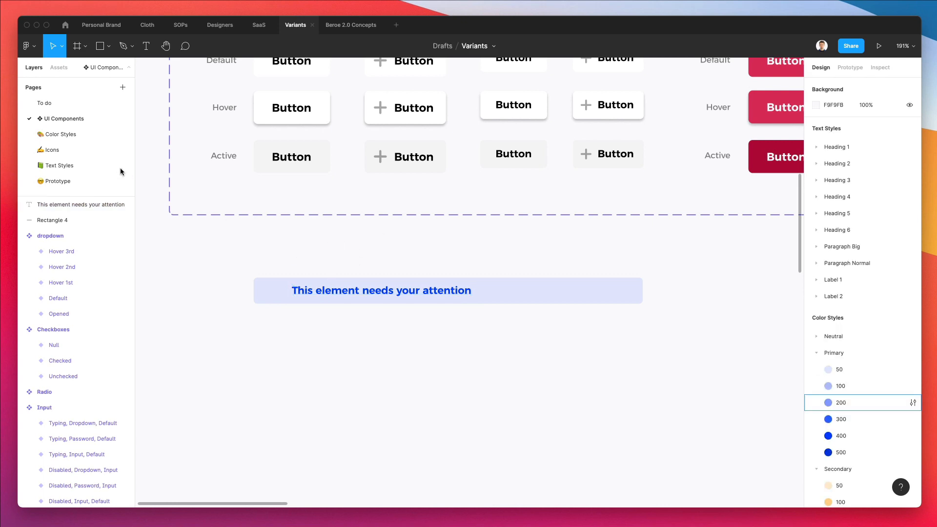
pyautogui.click(58, 71)
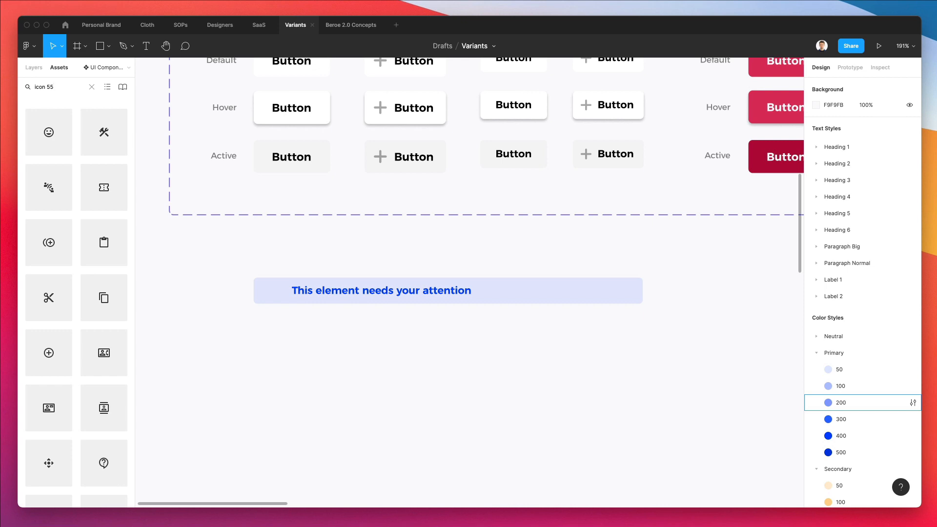
# Switch to Nucleo, try placing the 32px user-with-arrow glyph on the canvas below the banner, and delete it.
pyautogui.moveTo(132, 526); pyautogui.dragTo(746, 145)
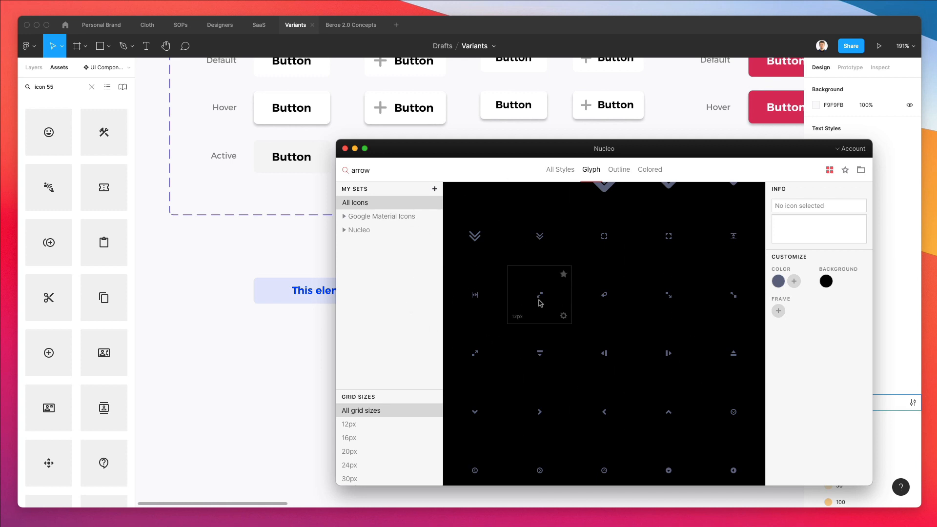
pyautogui.scroll(10, 451, 256)
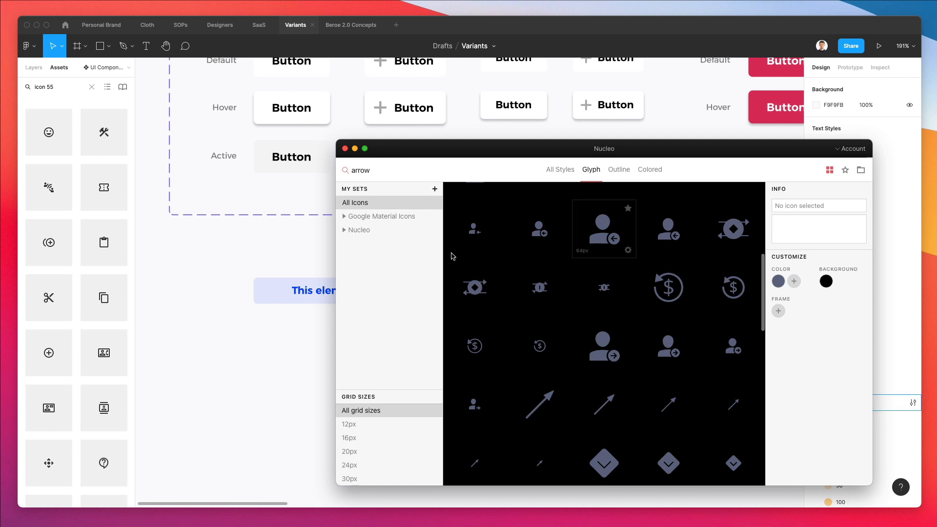
pyautogui.moveTo(539, 229); pyautogui.dragTo(262, 367)
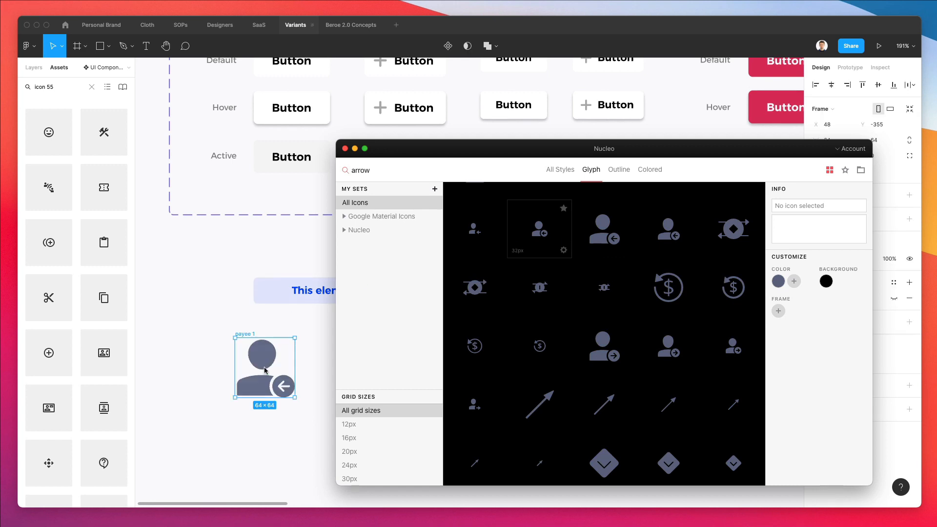
pyautogui.click(261, 362)
pyautogui.press('Delete')
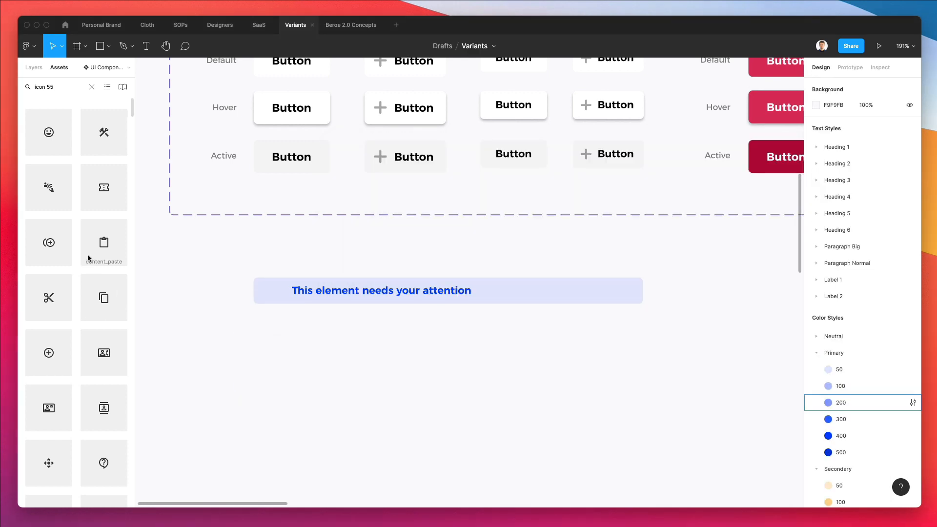
# Clear the old component search and search the file's component assets for "aler".
pyautogui.scroll(-1, 87, 254)
pyautogui.scroll(-2, 86, 255)
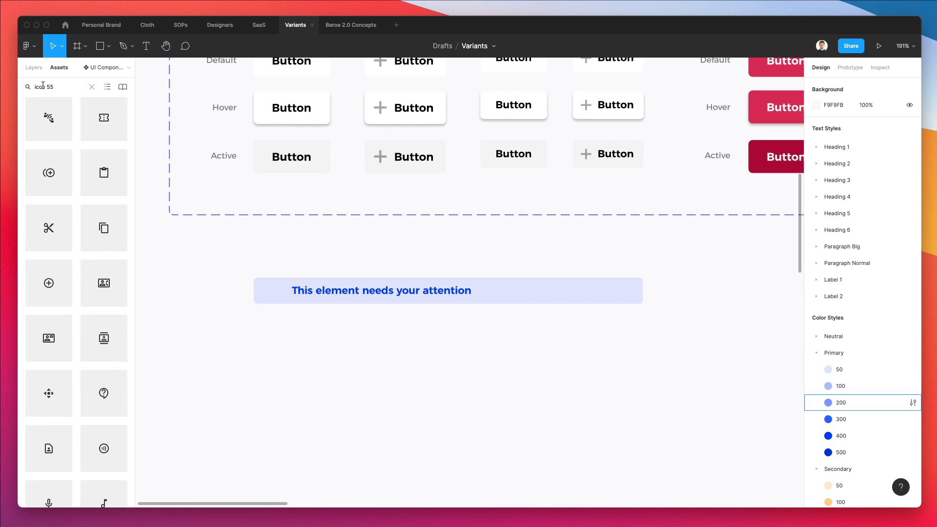
pyautogui.click(93, 88)
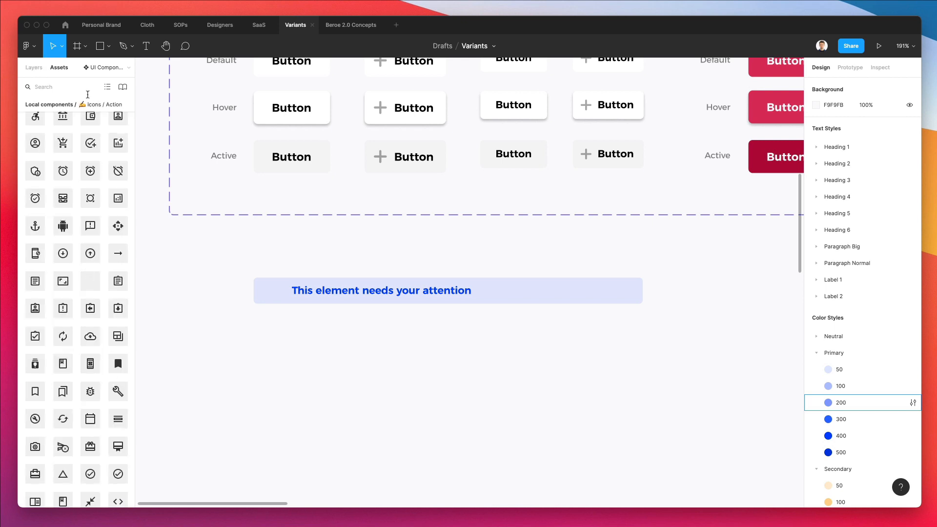
pyautogui.scroll(3, 80, 204)
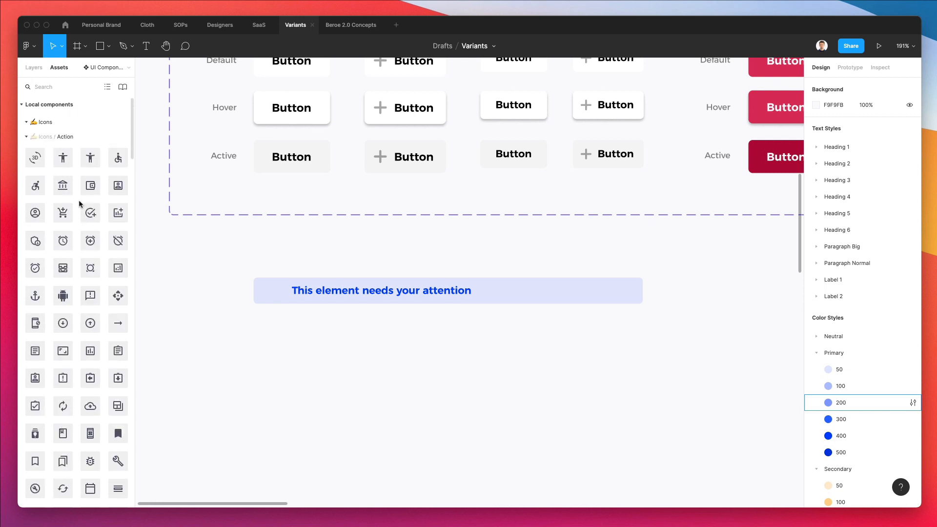
pyautogui.write('aler')
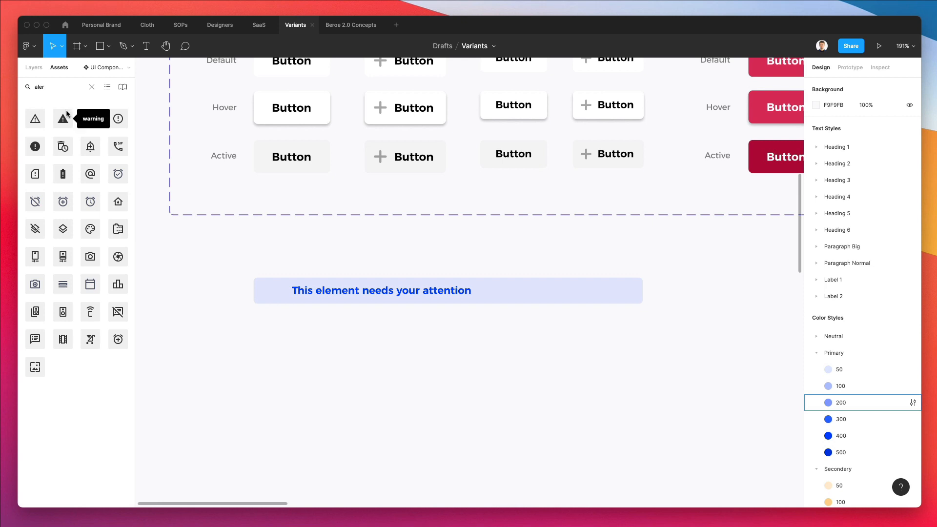
# Place the error_outline icon before the banner text and scale it down to about 16 × 16.
pyautogui.moveTo(118, 119); pyautogui.dragTo(270, 290)
pyautogui.click(267, 253)
pyautogui.scroll(3, 263, 278)
pyautogui.click(281, 297)
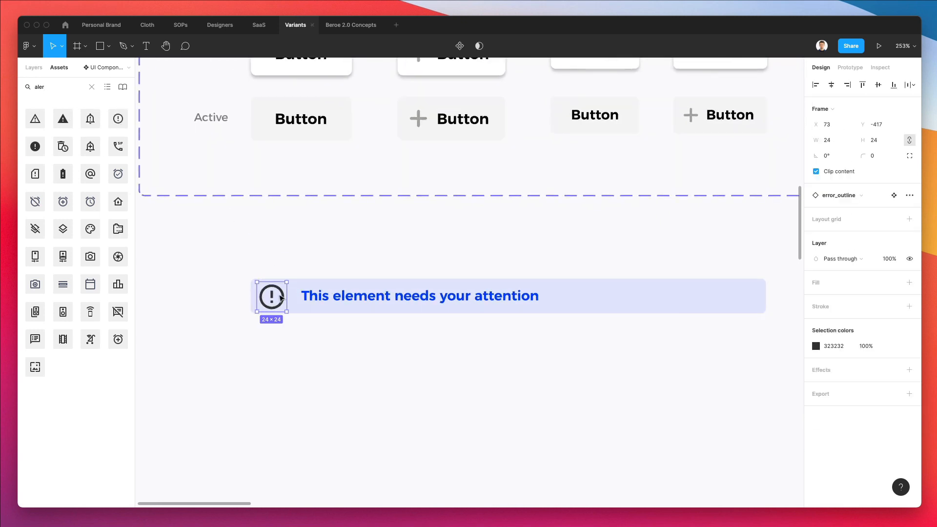
pyautogui.moveTo(286, 283); pyautogui.dragTo(276, 293)
# Try recoloring the icon's frame with the blue sampled from the banner text, and undo it.
pyautogui.press('i')
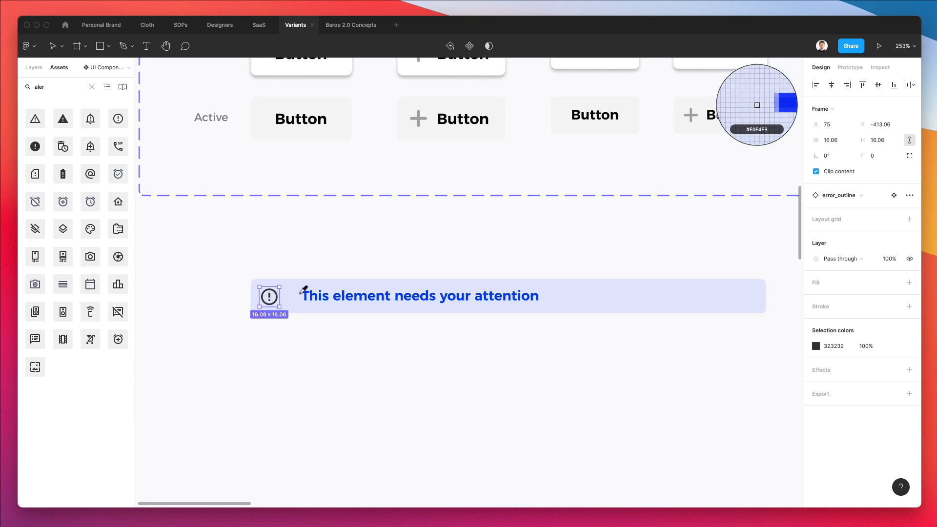
pyautogui.click(307, 293)
pyautogui.press('super+z')
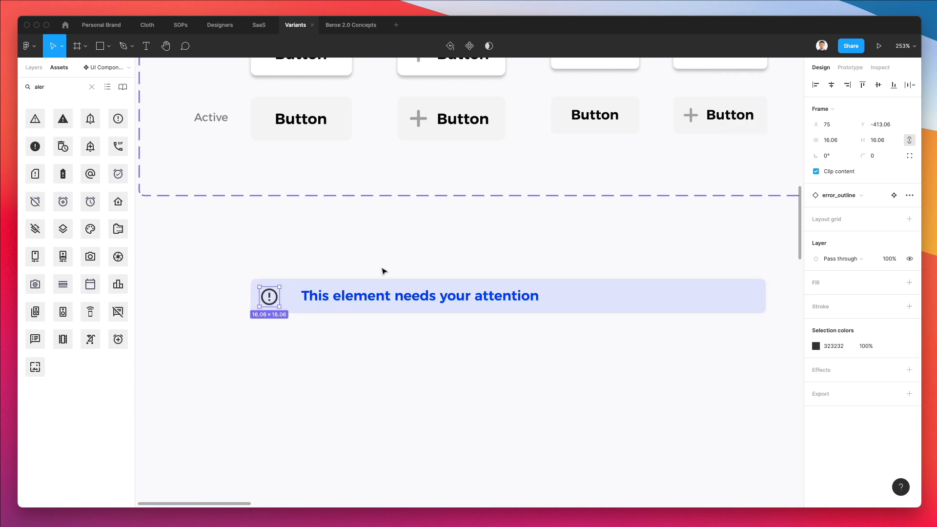
# Recolor the icon's Vector layer with the text's blue 0029FF and nudge the icon one pixel right and one up.
pyautogui.click(33, 67)
pyautogui.click(22, 205)
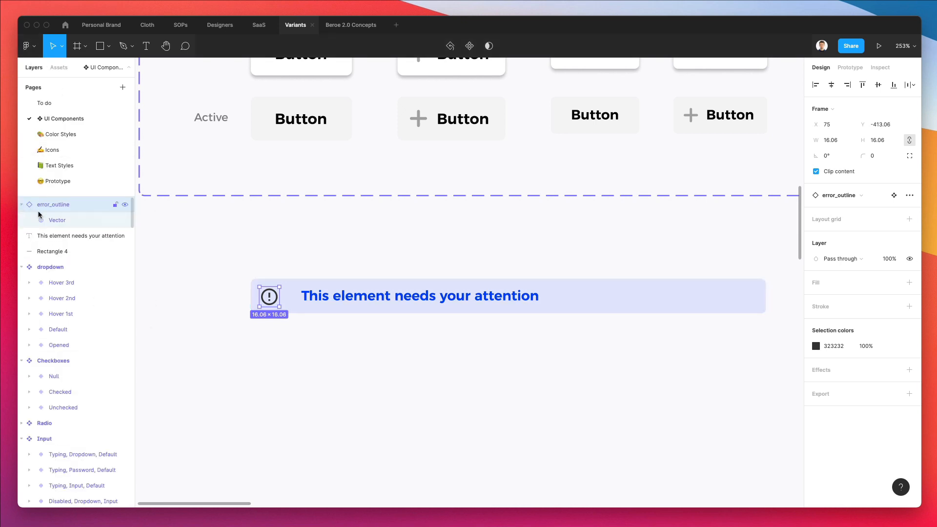
pyautogui.click(53, 221)
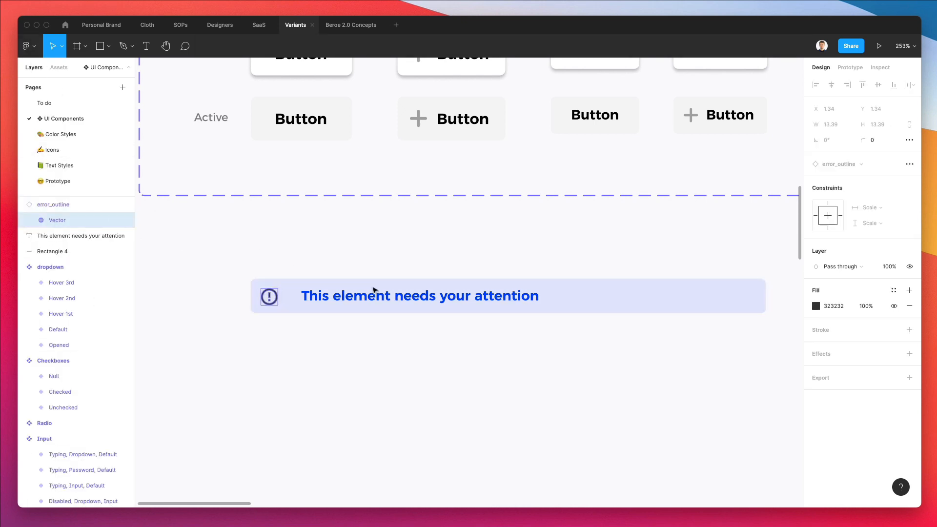
pyautogui.press('i')
pyautogui.click(307, 294)
pyautogui.click(269, 299)
pyautogui.press('Right')
pyautogui.press('Up')
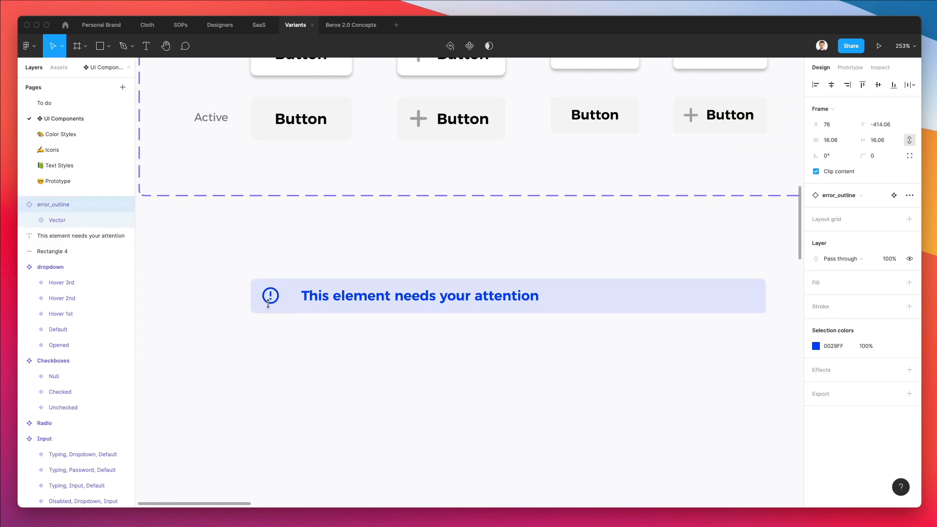
# Move the banner text closer to the icon, leaving a gap of about 11 px.
pyautogui.keyDown('shift'); pyautogui.click(340, 303); pyautogui.keyUp('shift')
pyautogui.keyDown('shift'); pyautogui.click(592, 299); pyautogui.keyUp('shift')
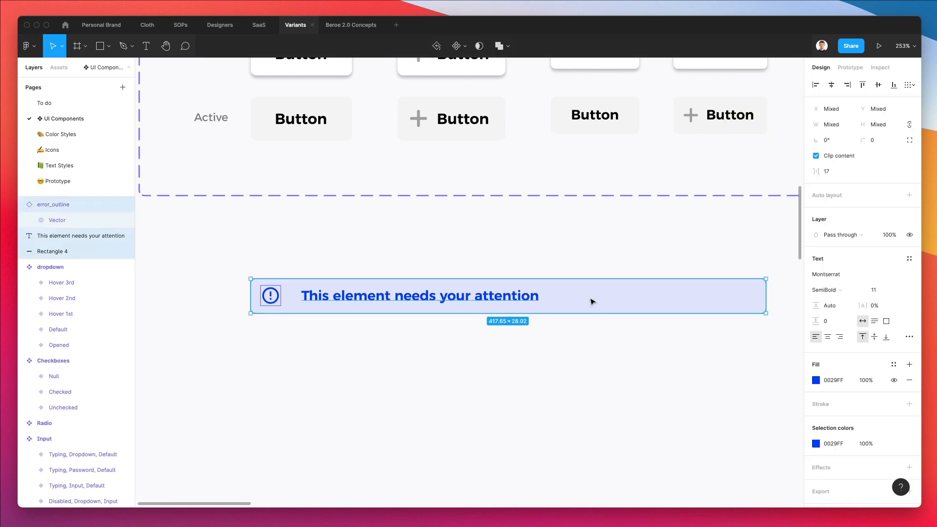
pyautogui.click(439, 272)
pyautogui.moveTo(373, 305); pyautogui.dragTo(369, 302)
# Apply auto layout to the banner rectangle, icon and text, with the contents aligned left and vertically centered.
pyautogui.moveTo(424, 343); pyautogui.dragTo(197, 251)
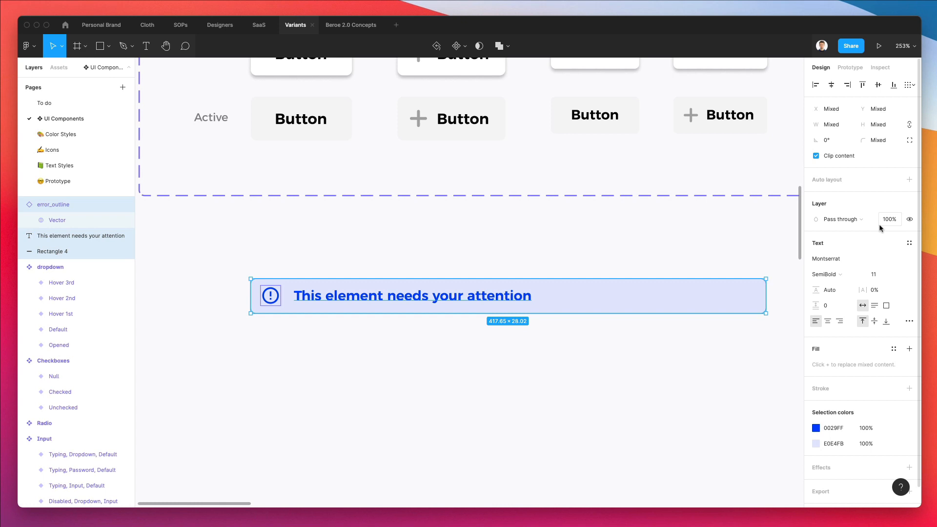
pyautogui.hotkey('shift', 'a')
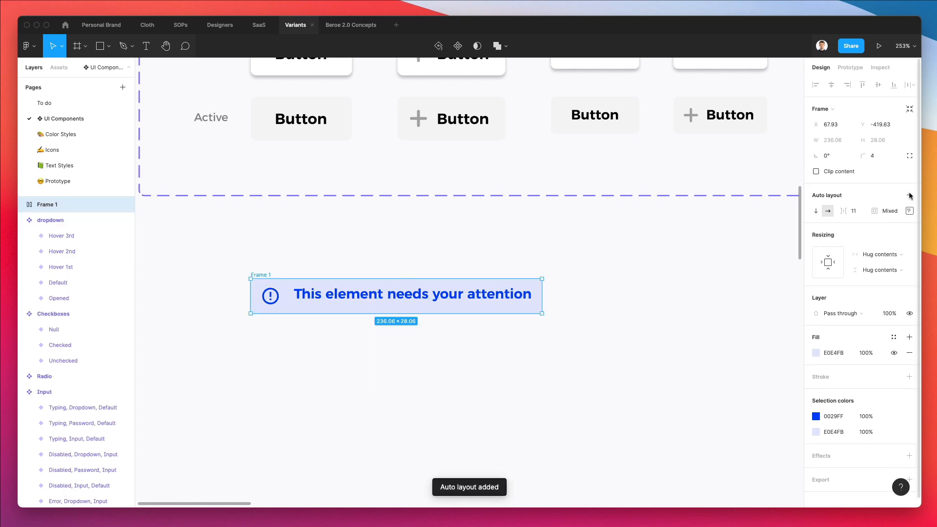
pyautogui.click(909, 211)
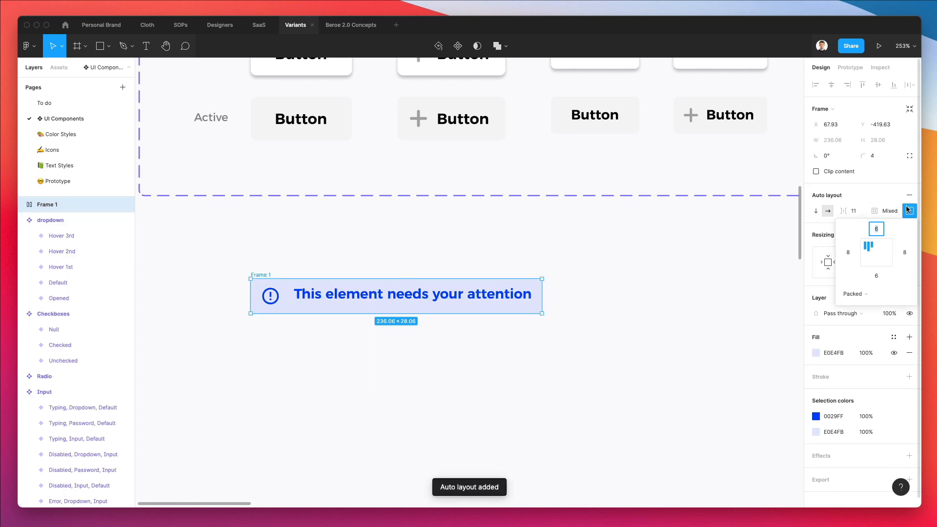
pyautogui.click(873, 255)
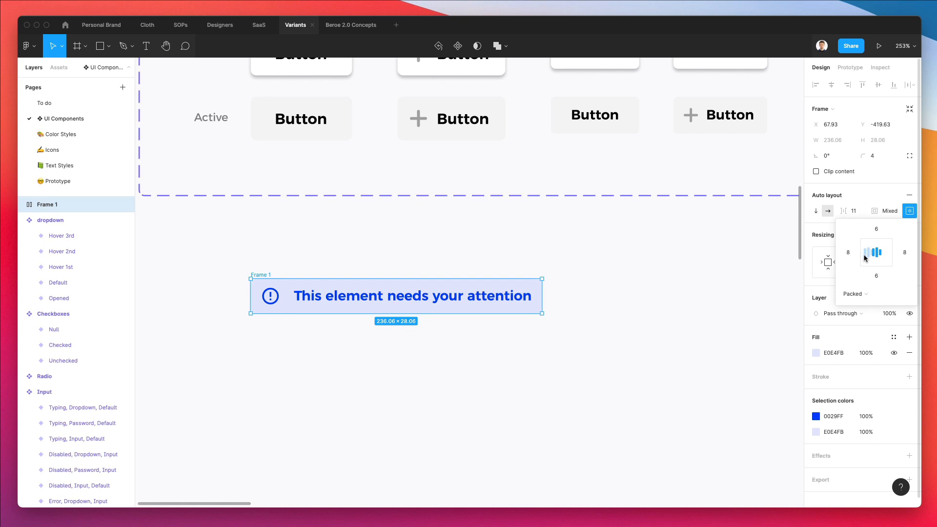
pyautogui.click(408, 264)
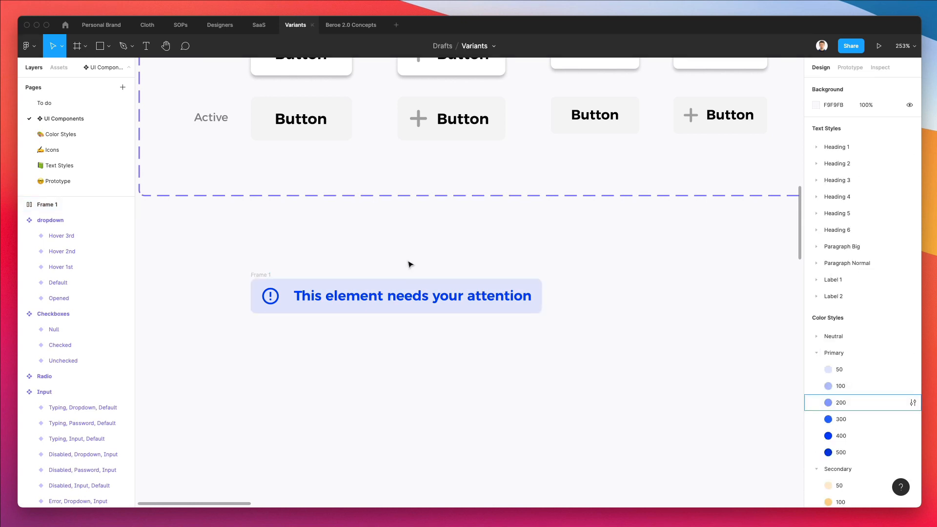
# Set the auto layout frame's right padding to 88.
pyautogui.click(486, 295)
pyautogui.click(529, 268)
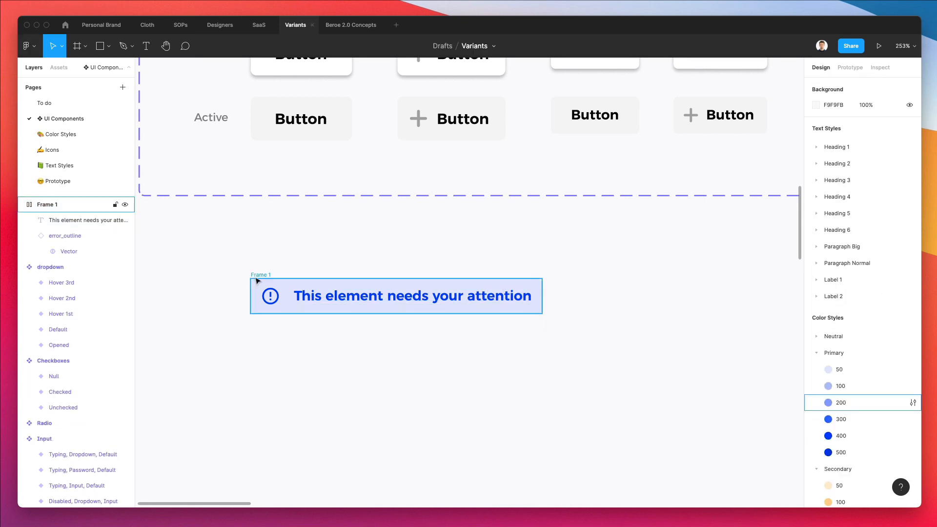
pyautogui.click(503, 280)
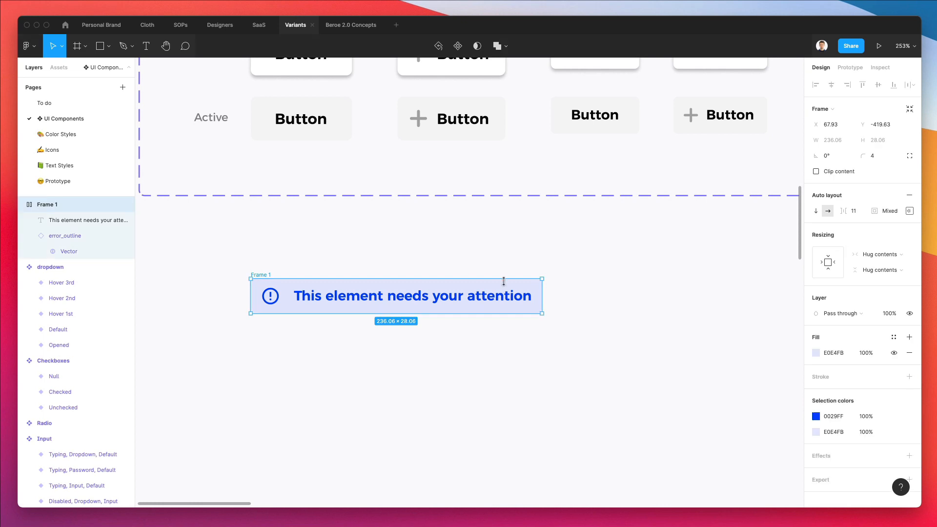
pyautogui.click(909, 211)
pyautogui.click(904, 252)
pyautogui.write('18')
pyautogui.press('Return')
pyautogui.hotkey('shift', 'Up')
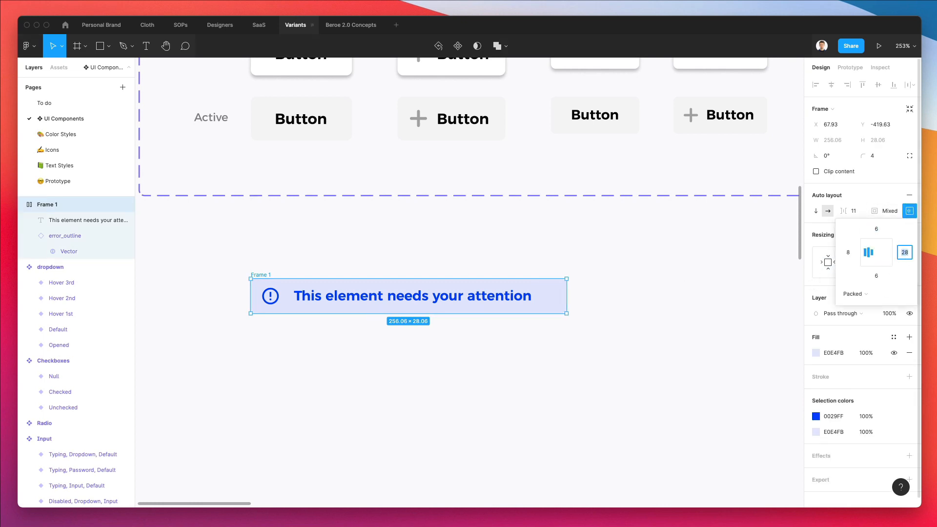
pyautogui.hotkey('shift', 'Up')
pyautogui.hotkey('shift', 'Up')
pyautogui.hotkey('shift', 'Up')
pyautogui.hotkey('shift', 'Up')
pyautogui.hotkey('shift', 'Up')
pyautogui.hotkey('shift', 'Up')
pyautogui.hotkey('shift', 'Up')
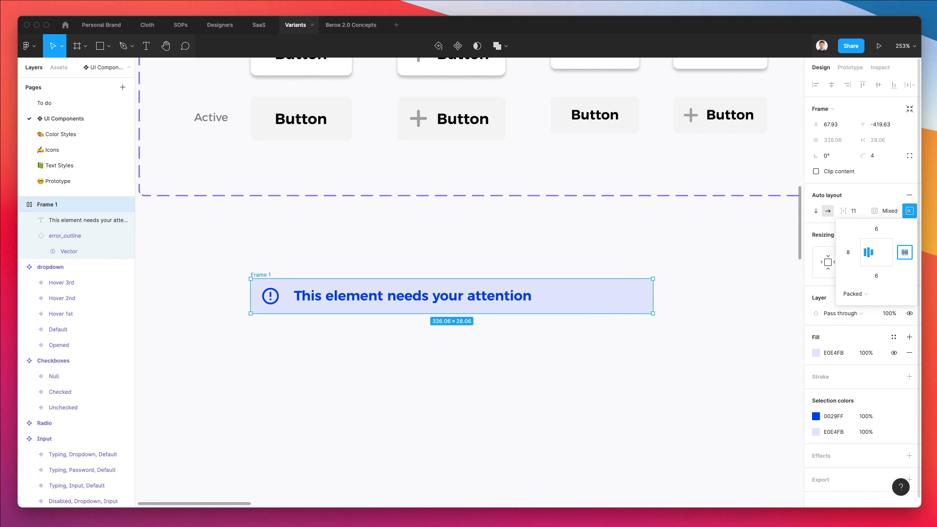
pyautogui.hotkey('shift', 'Down')
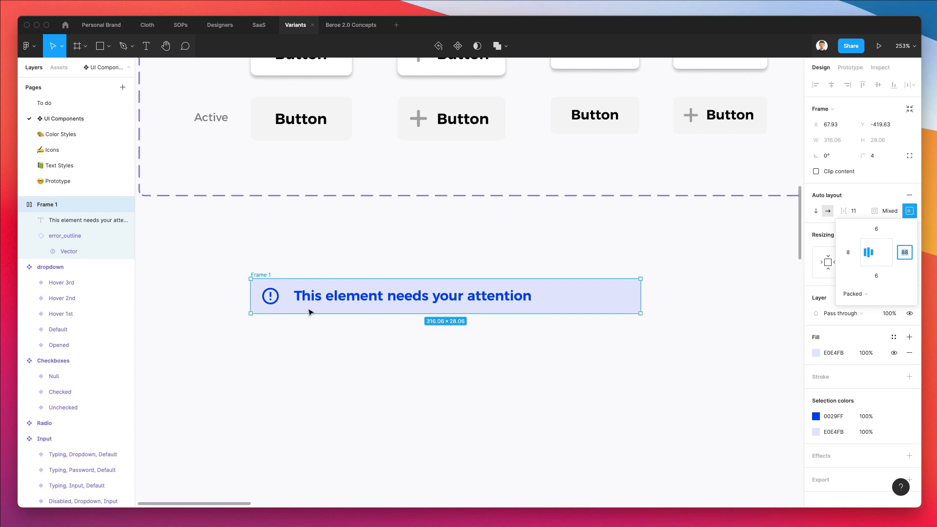
pyautogui.click(335, 259)
# Rename the banner frame as alert.
pyautogui.scroll(-3, 335, 259)
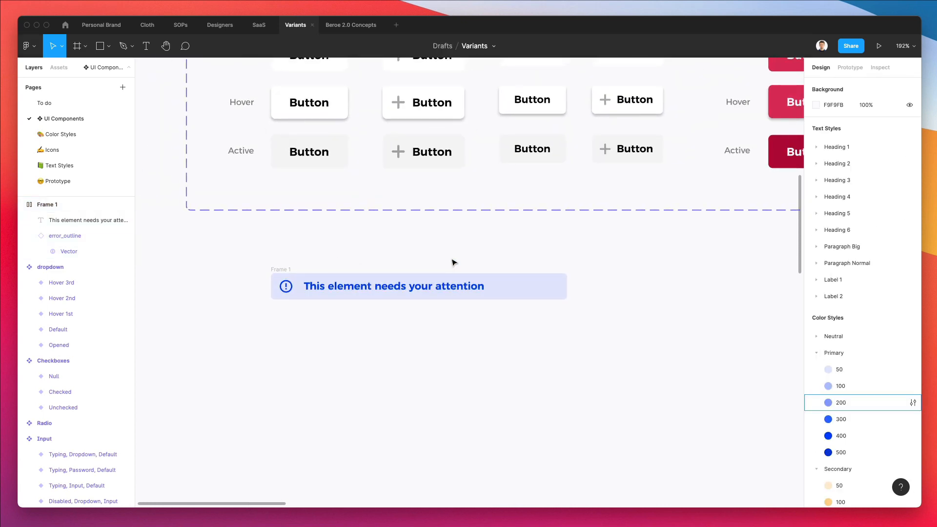
pyautogui.click(282, 272)
pyautogui.press('super+r')
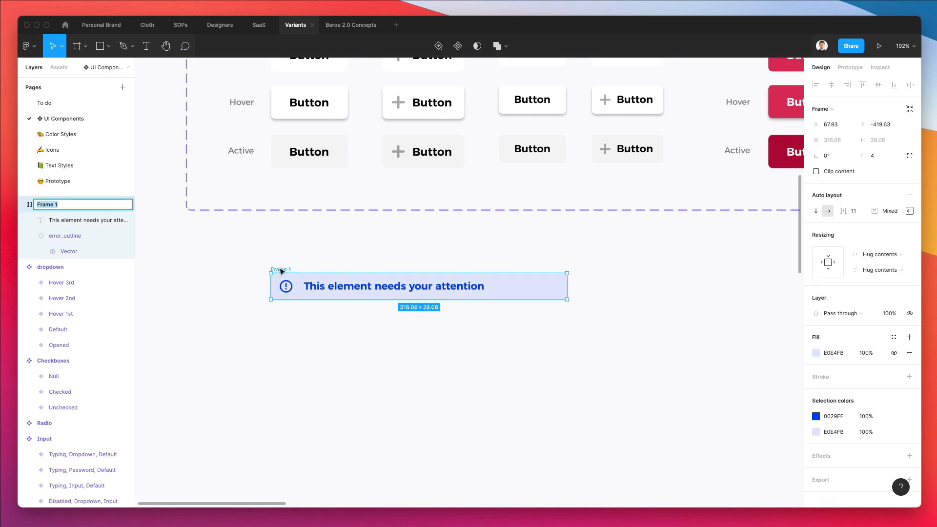
pyautogui.write('alert')
pyautogui.press('Return')
# Turn the alert frame into a component and add a second variant to it.
pyautogui.scroll(2, 288, 261)
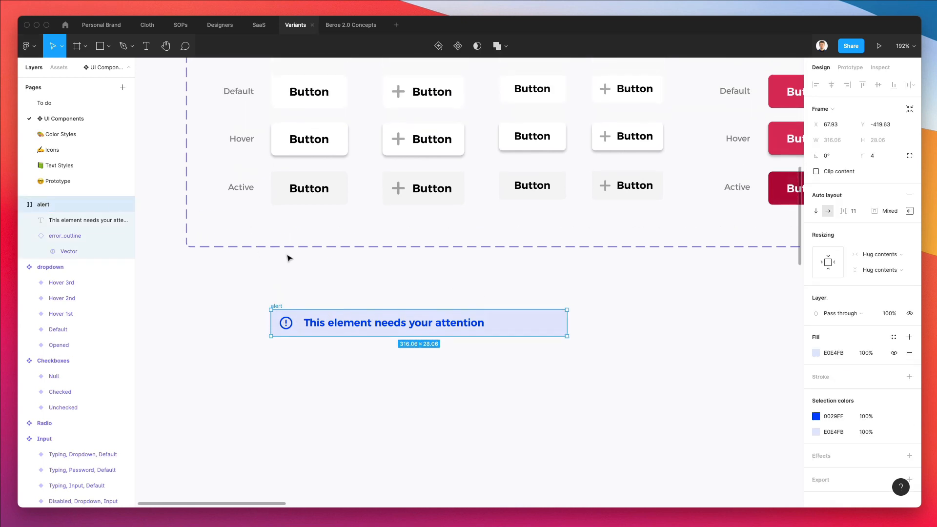
pyautogui.scroll(-3, 299, 268)
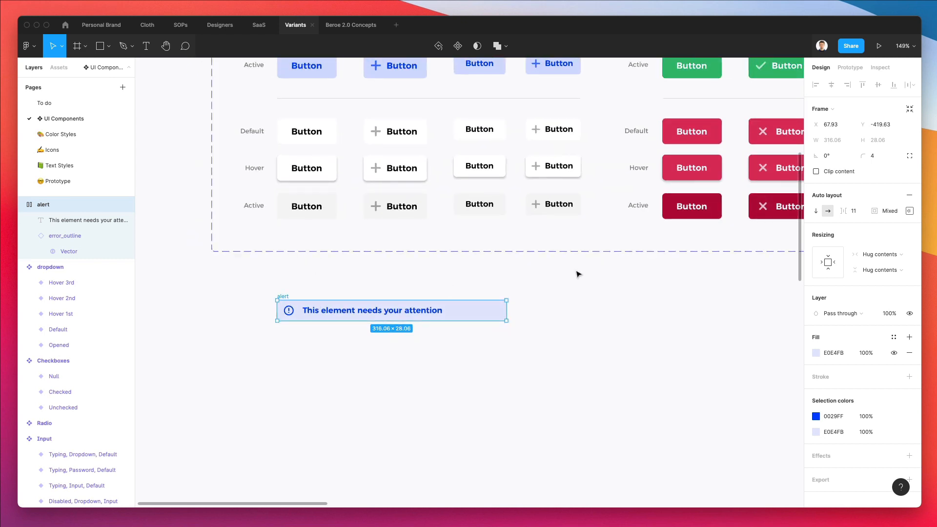
pyautogui.scroll(-1, 441, 314)
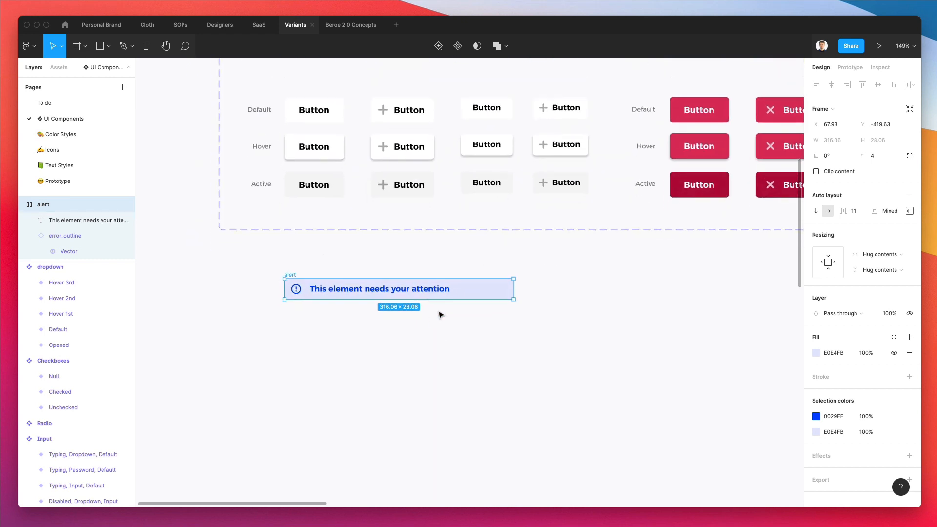
pyautogui.click(292, 353)
pyautogui.click(61, 205)
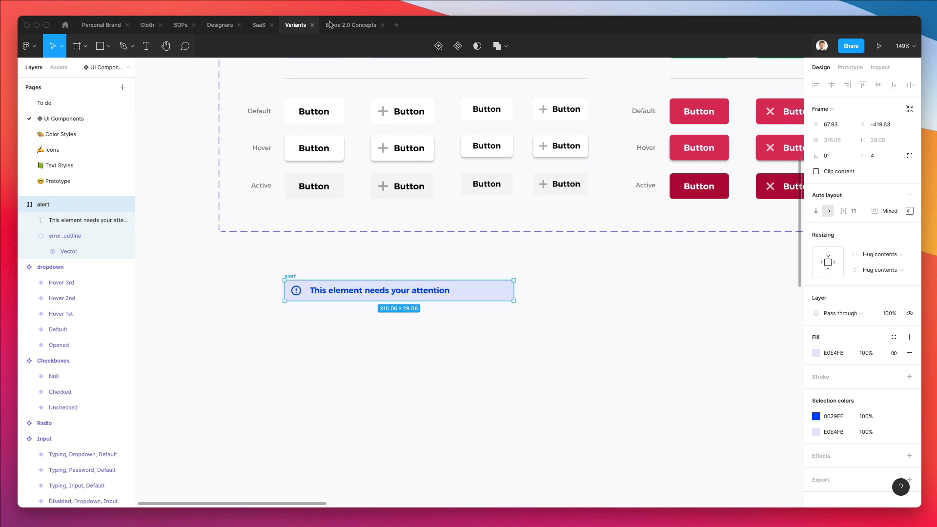
pyautogui.click(457, 46)
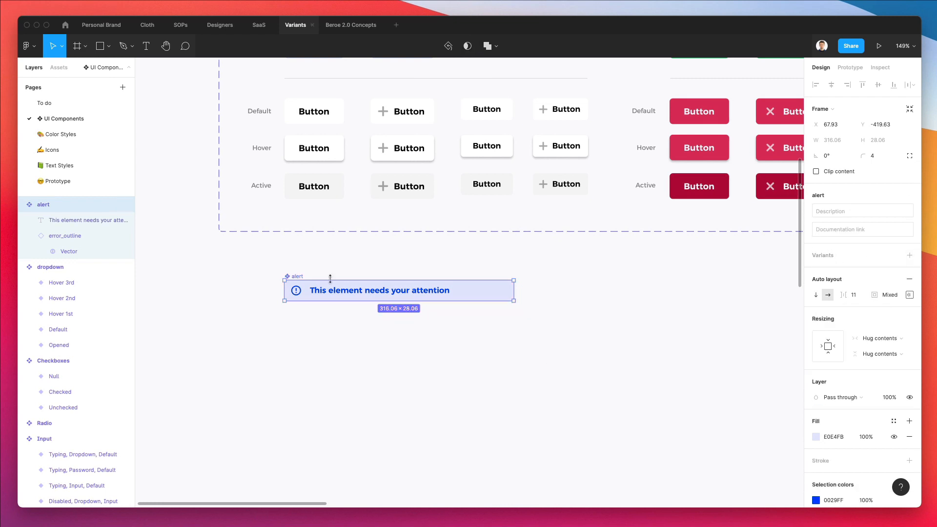
pyautogui.click(909, 255)
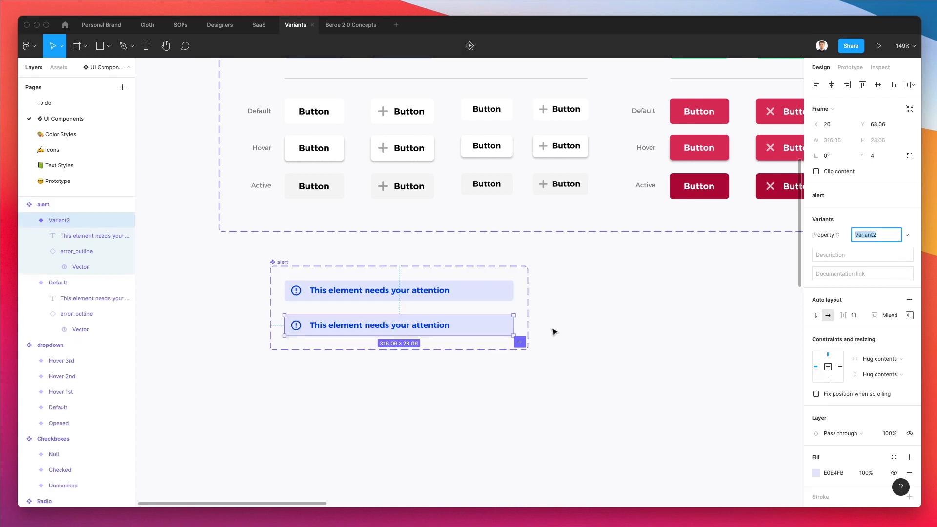
pyautogui.click(322, 358)
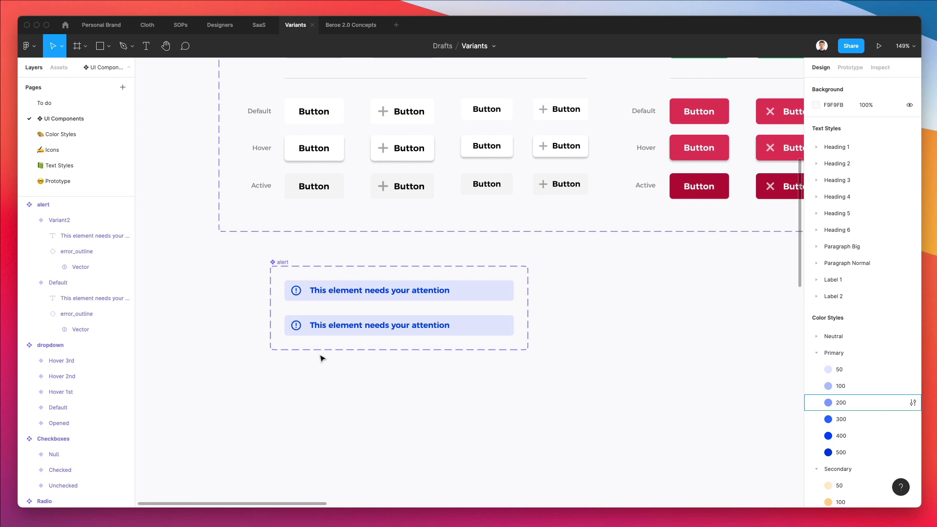
# Align the alert variant set with the Button set's left edge and enlarge it to about 767 × 438.
pyautogui.click(271, 265)
pyautogui.scroll(-3, 303, 274)
pyautogui.moveTo(390, 286); pyautogui.dragTo(347, 281)
pyautogui.moveTo(444, 333); pyautogui.dragTo(694, 501)
pyautogui.scroll(-1, 512, 331)
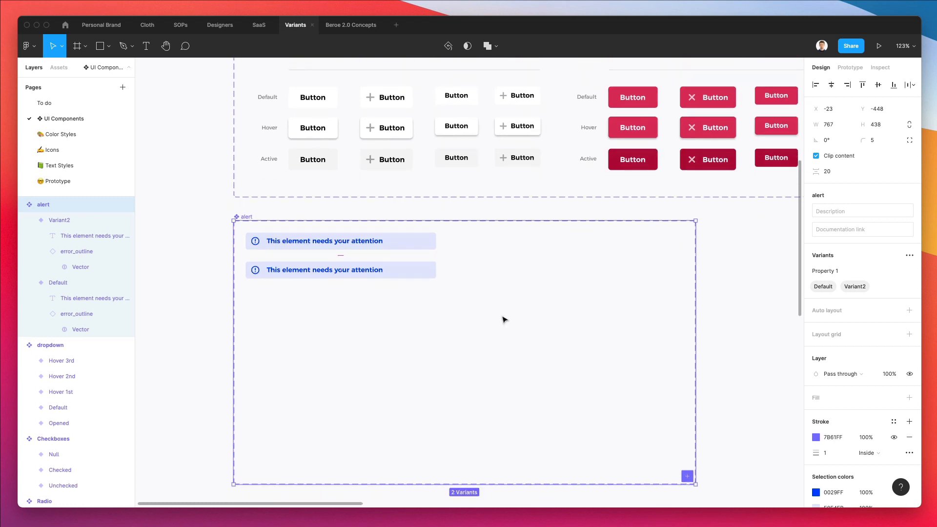
pyautogui.click(466, 207)
# Duplicate the two alert variants into a second column beside the originals, with a 24 gap between the columns.
pyautogui.click(274, 280)
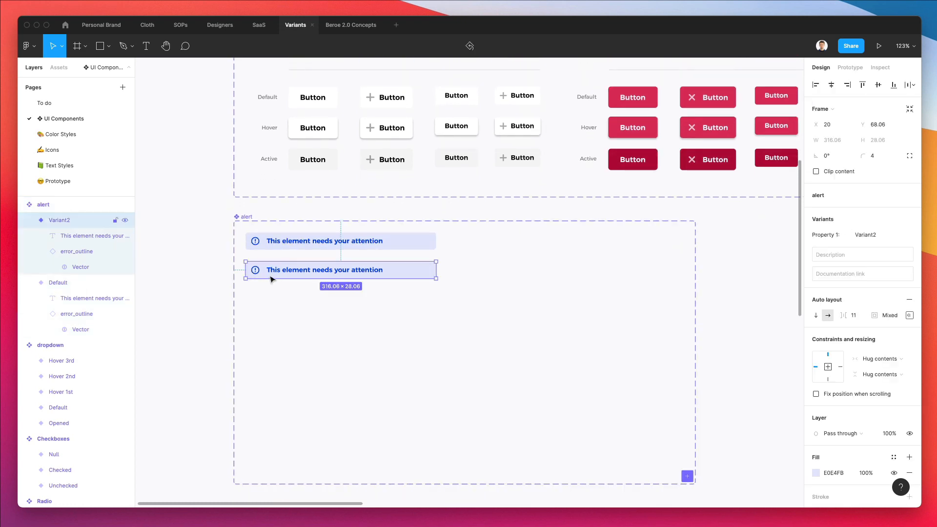
pyautogui.scroll(5, 276, 278)
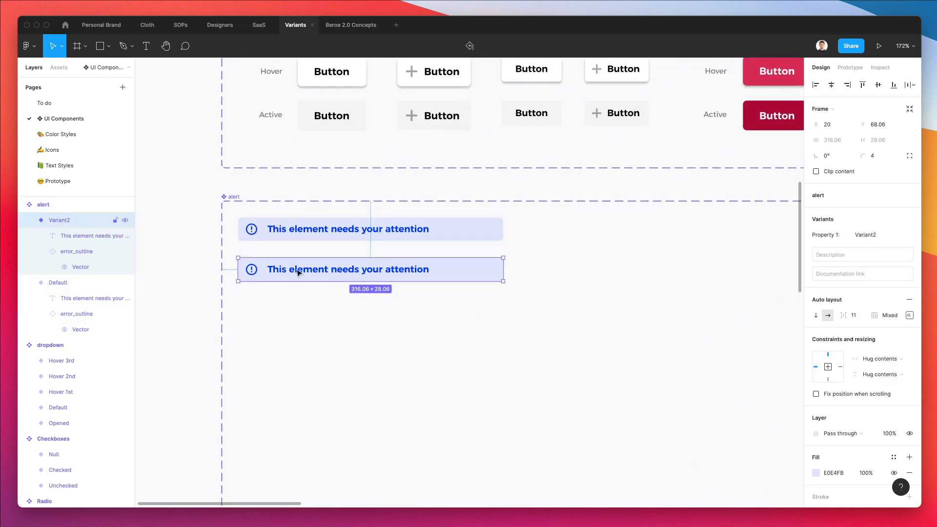
pyautogui.scroll(-5, 295, 270)
pyautogui.scroll(3, 302, 272)
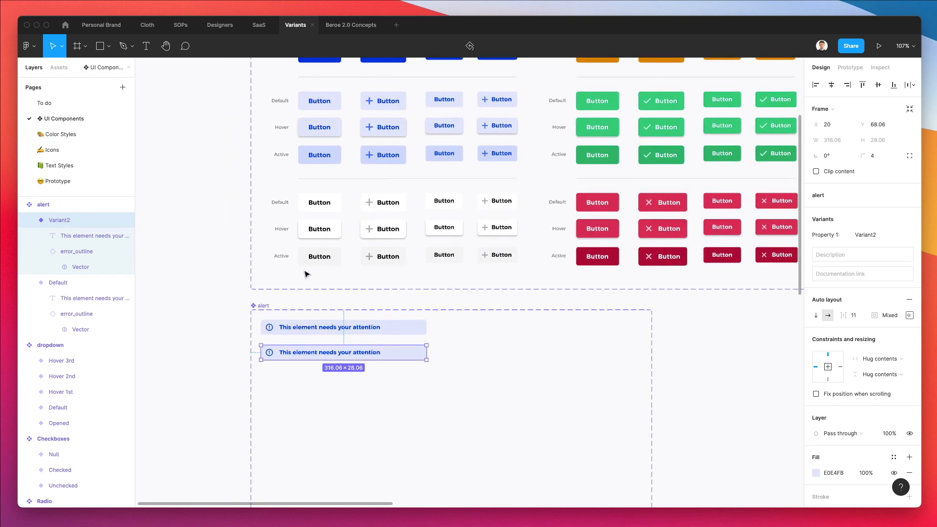
pyautogui.scroll(-1, 268, 335)
pyautogui.moveTo(210, 306); pyautogui.dragTo(456, 391)
pyautogui.scroll(-3, 456, 391)
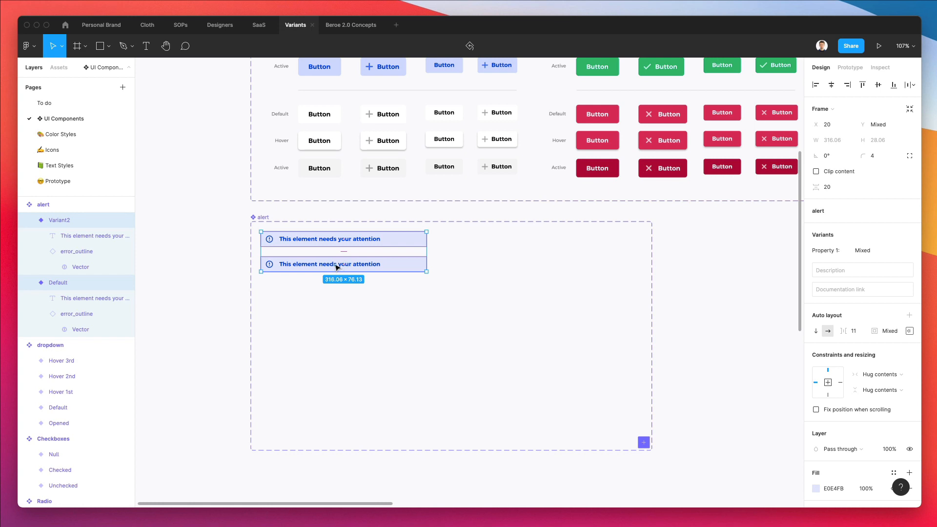
pyautogui.hscroll(1, 337, 267)
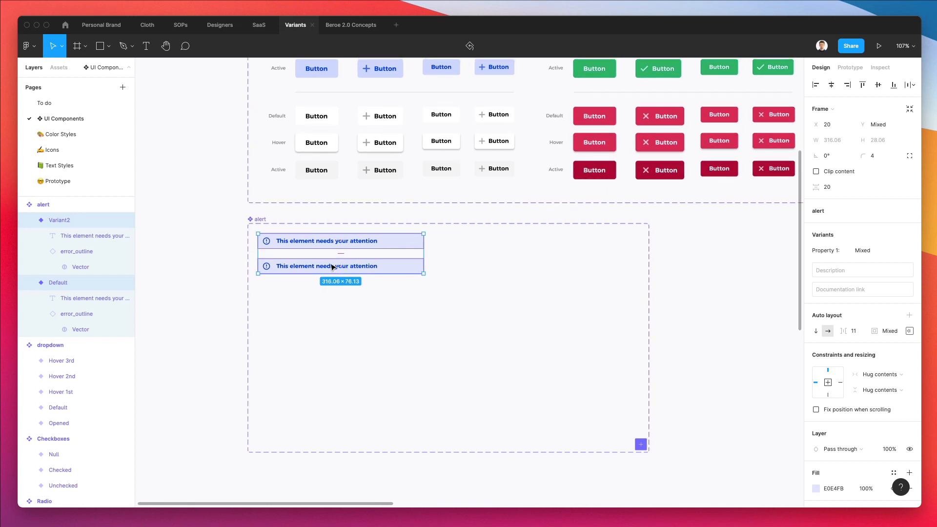
pyautogui.moveTo(305, 271); pyautogui.dragTo(481, 272)
pyautogui.click(513, 297)
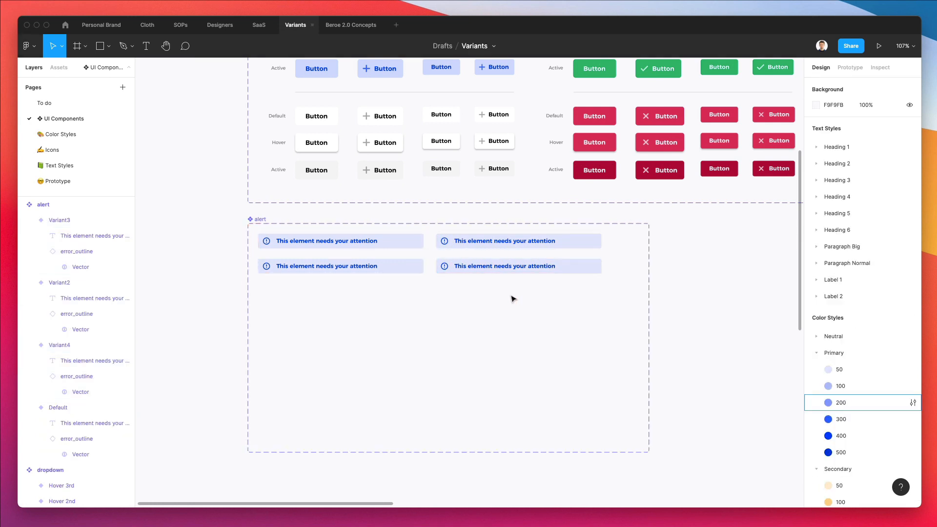
# Recolor the text of both upper-row alert variants to white FFFFFF, sampled from a white button.
pyautogui.keyDown('super'); pyautogui.click(324, 240); pyautogui.keyUp('super')
pyautogui.keyDown('shift'); pyautogui.click(505, 240); pyautogui.keyUp('shift')
pyautogui.scroll(5, 505, 244)
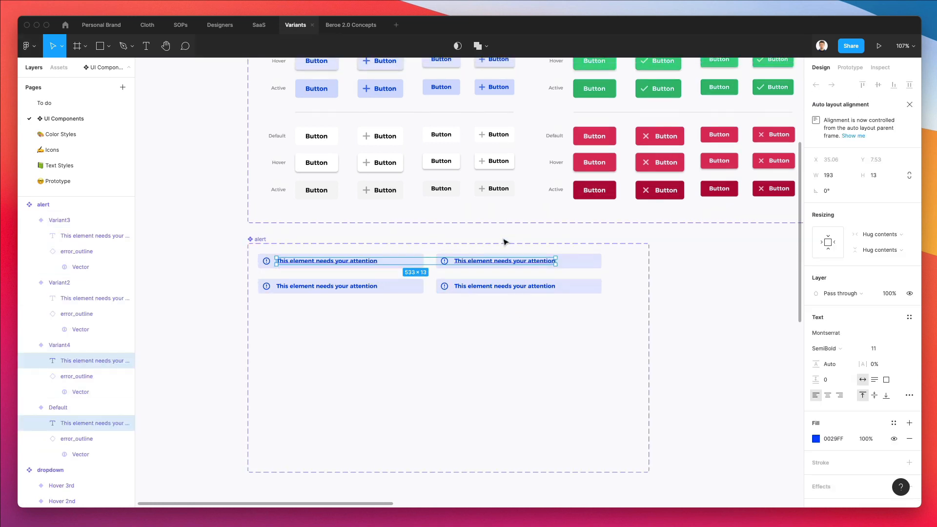
pyautogui.keyDown('ctrl'); pyautogui.scroll(5, 505, 254); pyautogui.keyUp('ctrl')
pyautogui.press('i')
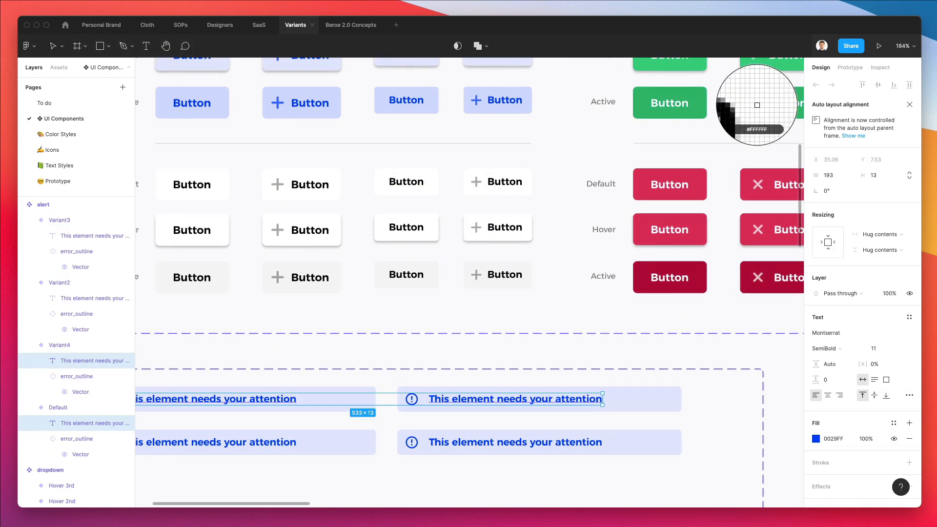
pyautogui.click(528, 221)
# Try applying the sampled white to the error_outline icon instances of both upper-row alerts.
pyautogui.scroll(-7, 534, 229)
pyautogui.hscroll(-4, 535, 228)
pyautogui.hscroll(-2, 530, 223)
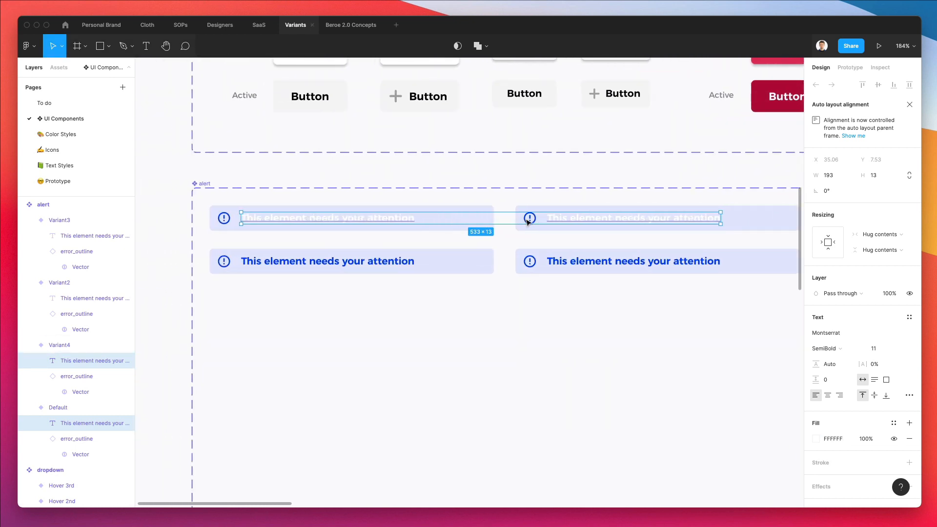
pyautogui.click(529, 218)
pyautogui.keyDown('shift'); pyautogui.click(224, 219); pyautogui.keyUp('shift')
pyautogui.keyDown('shift'); pyautogui.click(225, 220); pyautogui.keyUp('shift')
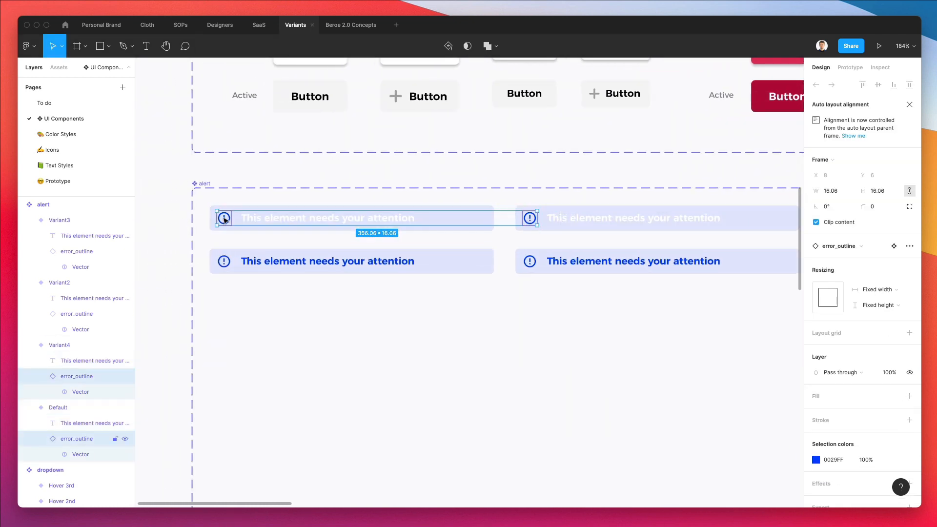
pyautogui.scroll(5, 317, 223)
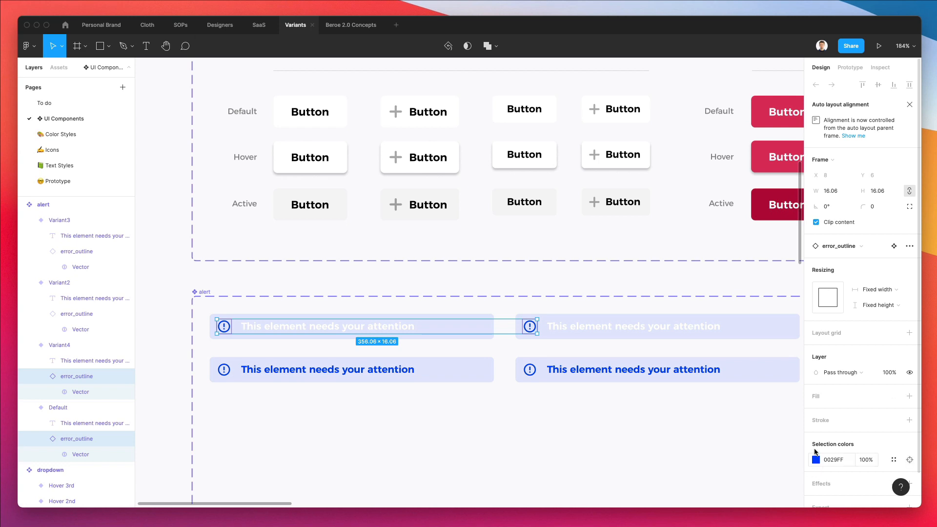
pyautogui.press('i')
pyautogui.click(599, 148)
pyautogui.press('super+z')
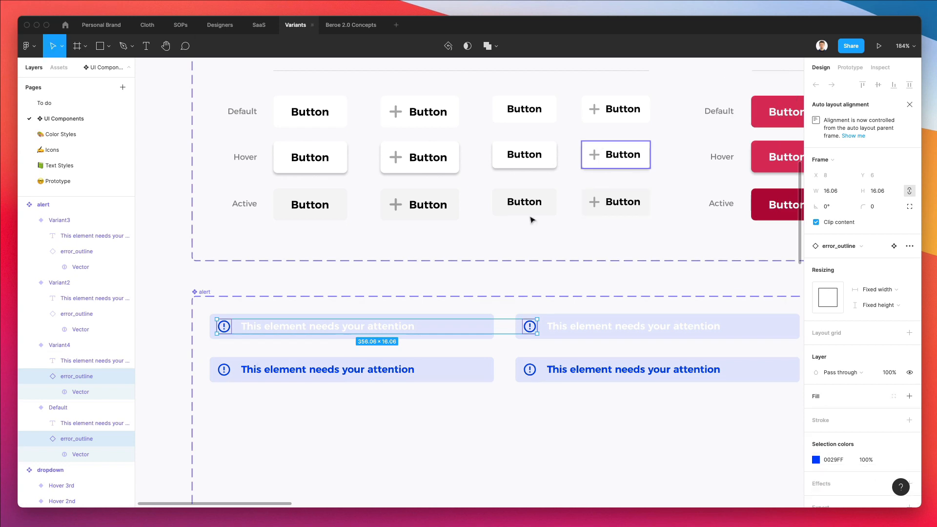
# Recolor the icon vectors inside both upper-row alerts to white FFFFFF, sampled from a white button.
pyautogui.click(234, 311)
pyautogui.keyDown('super'); pyautogui.click(224, 327); pyautogui.keyUp('super')
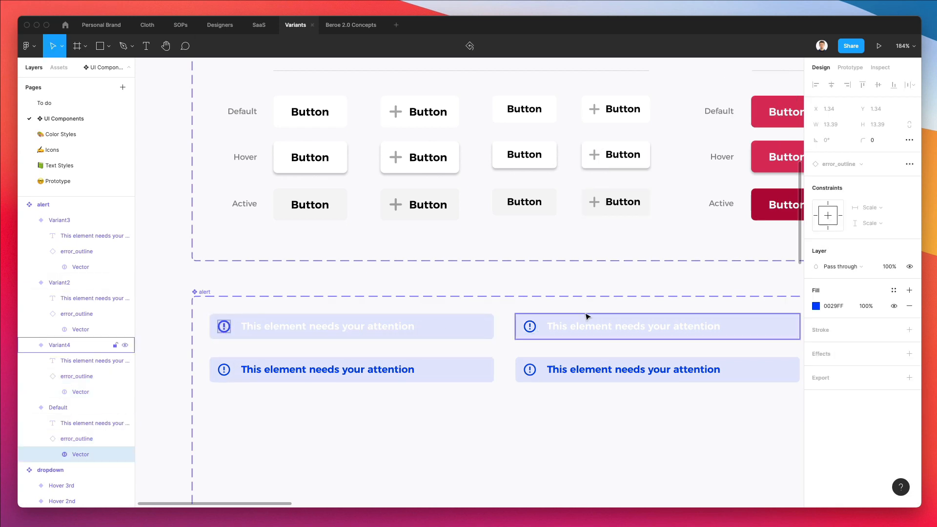
pyautogui.keyDown('shift'); pyautogui.keyDown('super'); pyautogui.click(530, 326); pyautogui.keyUp('super'); pyautogui.keyUp('shift')
pyautogui.press('i')
pyautogui.click(505, 155)
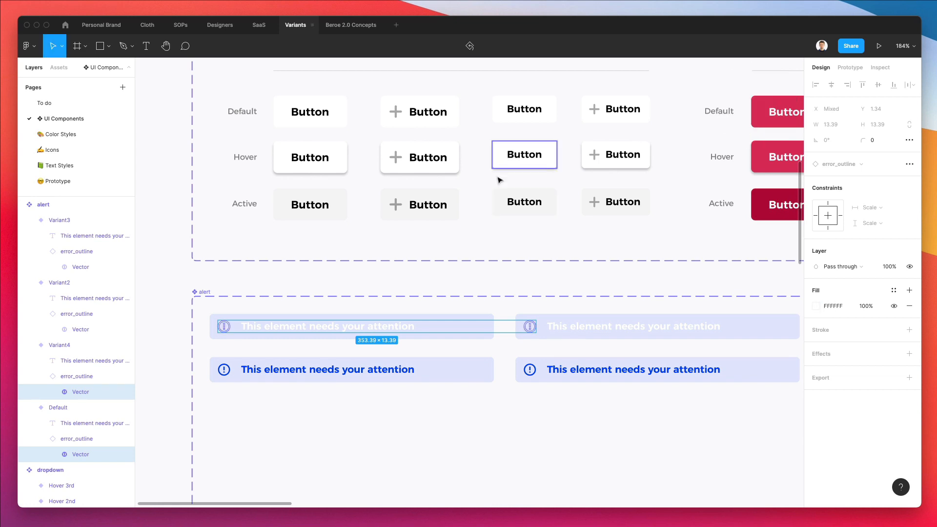
pyautogui.press('Escape')
# Fill both upper-row alert banners with the blue 0029FF, sampled from the text of the light banner below.
pyautogui.click(293, 320)
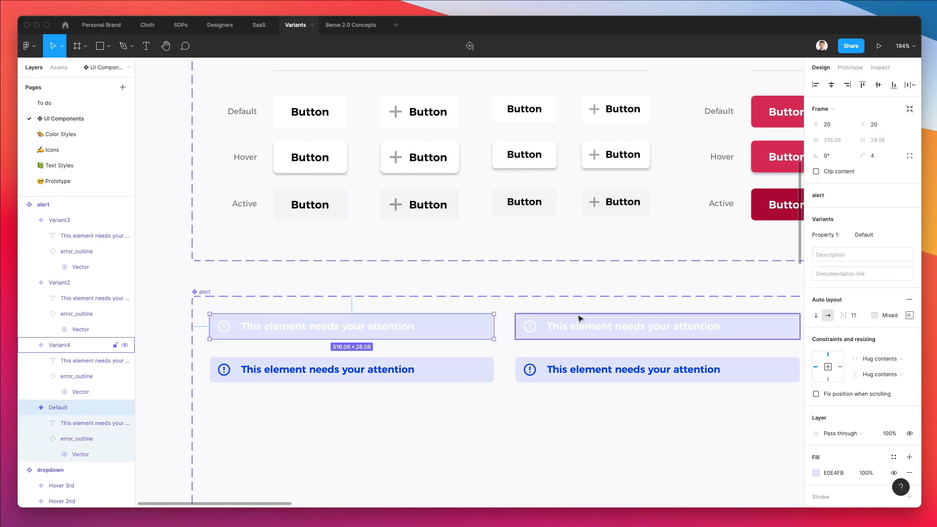
pyautogui.keyDown('shift'); pyautogui.click(578, 318); pyautogui.keyUp('shift')
pyautogui.press('i')
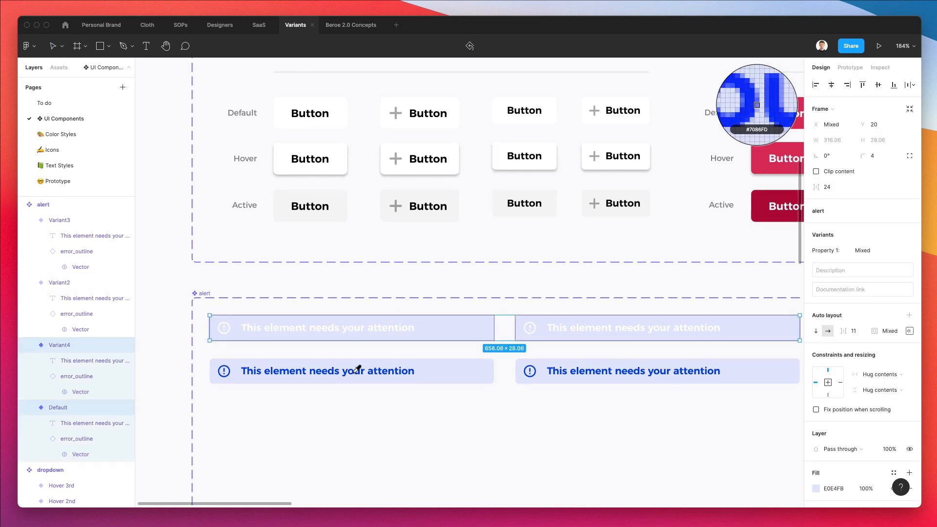
pyautogui.click(356, 371)
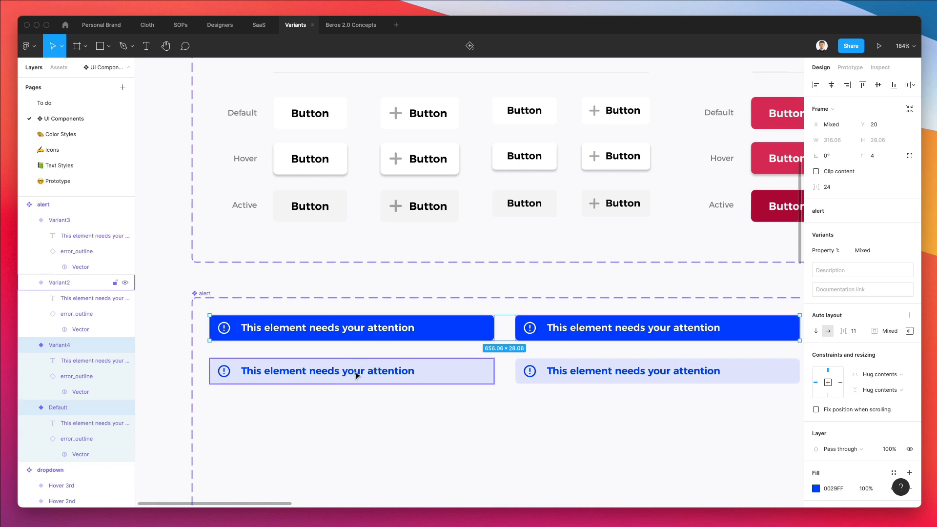
pyautogui.click(409, 295)
# Move all four alert variants together 10 down and 8 to the right inside the alert set.
pyautogui.scroll(-3, 411, 288)
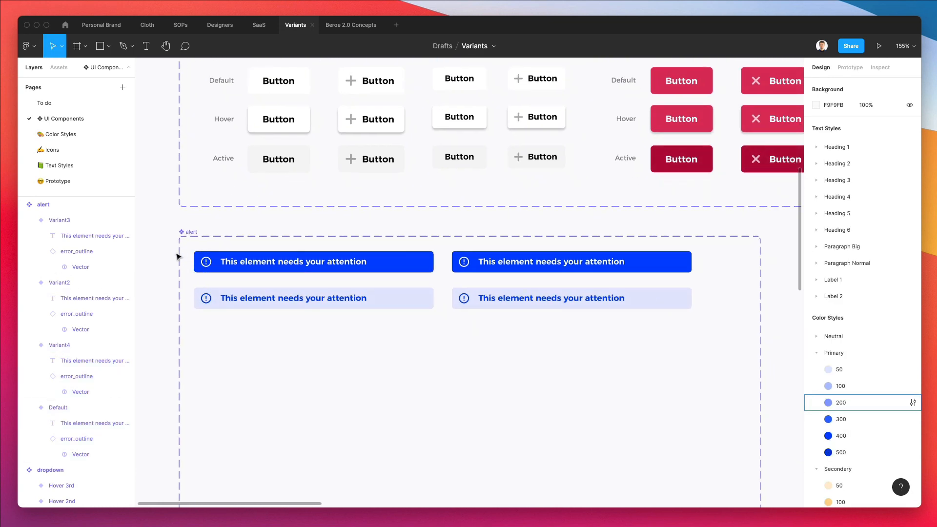
pyautogui.moveTo(177, 256); pyautogui.dragTo(639, 355)
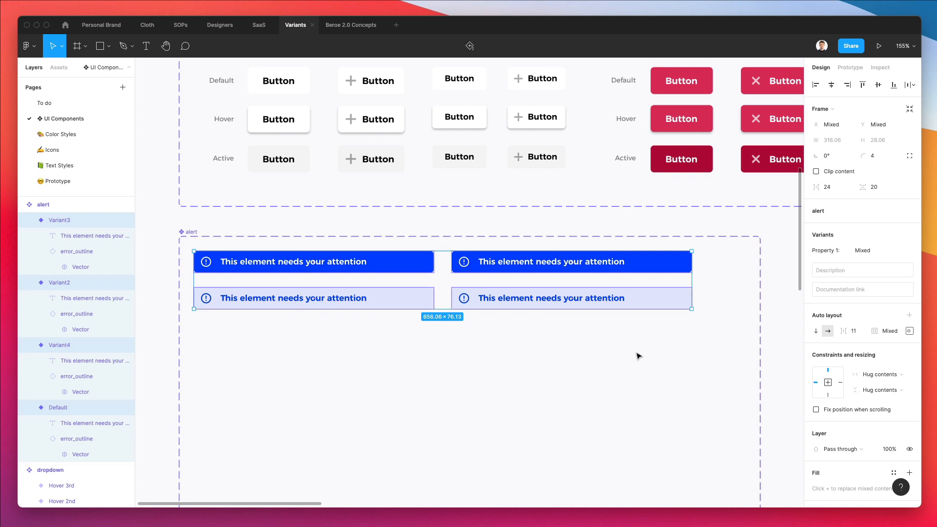
pyautogui.hotkey('shift', 'Down')
pyautogui.press('Right')
pyautogui.press('Right')
pyautogui.press('Right')
pyautogui.press('Right')
pyautogui.press('Right')
pyautogui.press('Right')
pyautogui.press('Right')
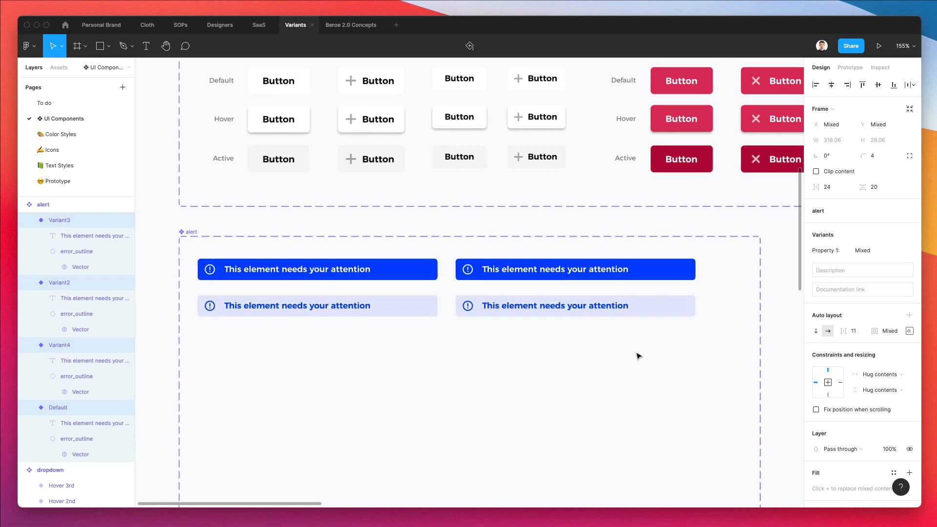
pyautogui.press('Right')
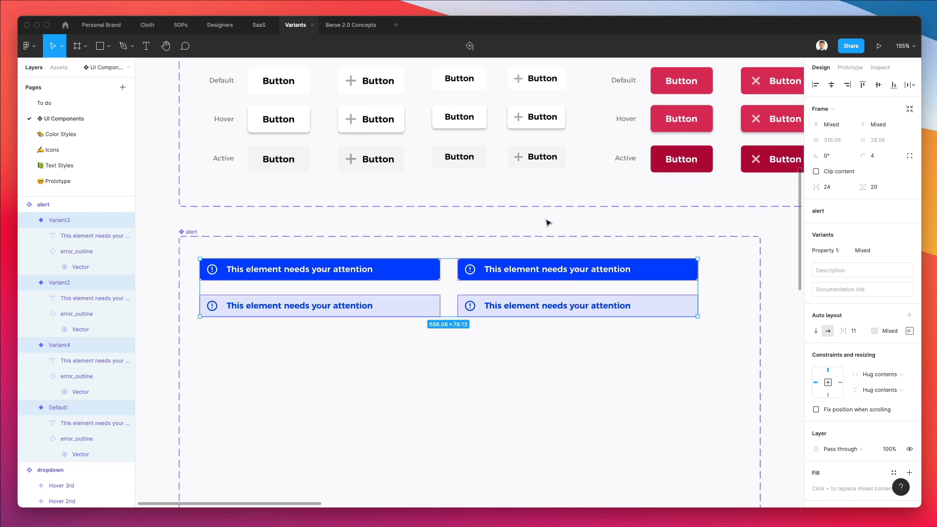
pyautogui.click(559, 228)
# Fill the upper banner of the second column with green 00CE78, sampled from the green default button.
pyautogui.scroll(-1, 502, 283)
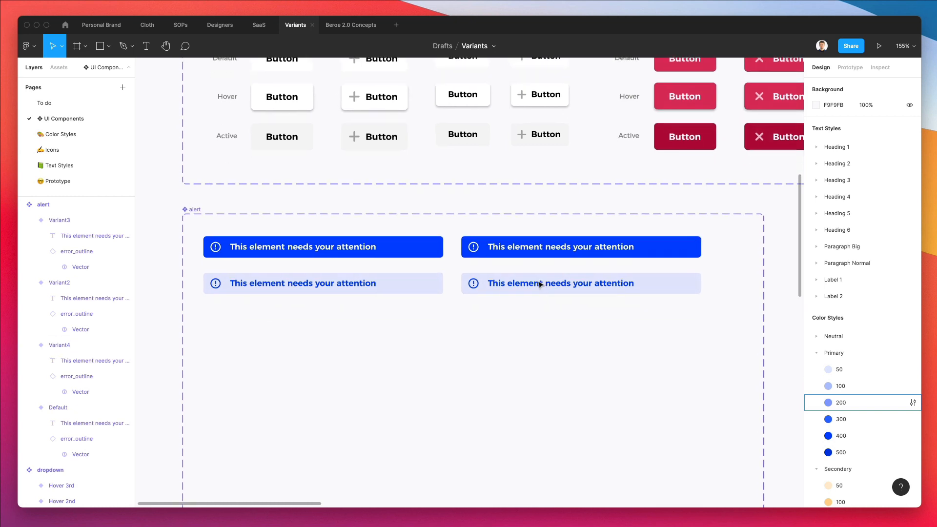
pyautogui.click(502, 282)
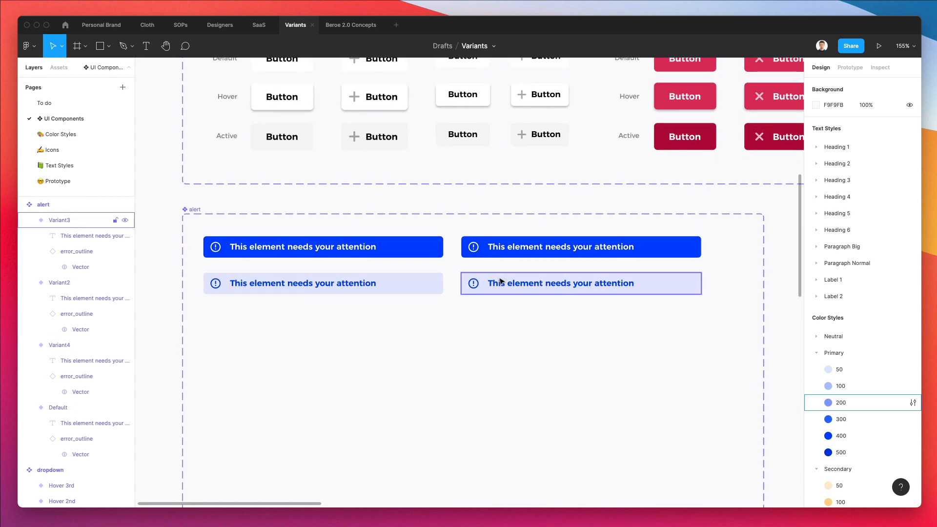
pyautogui.click(561, 247)
pyautogui.click(689, 247)
pyautogui.scroll(2, 687, 245)
pyautogui.hscroll(2, 688, 245)
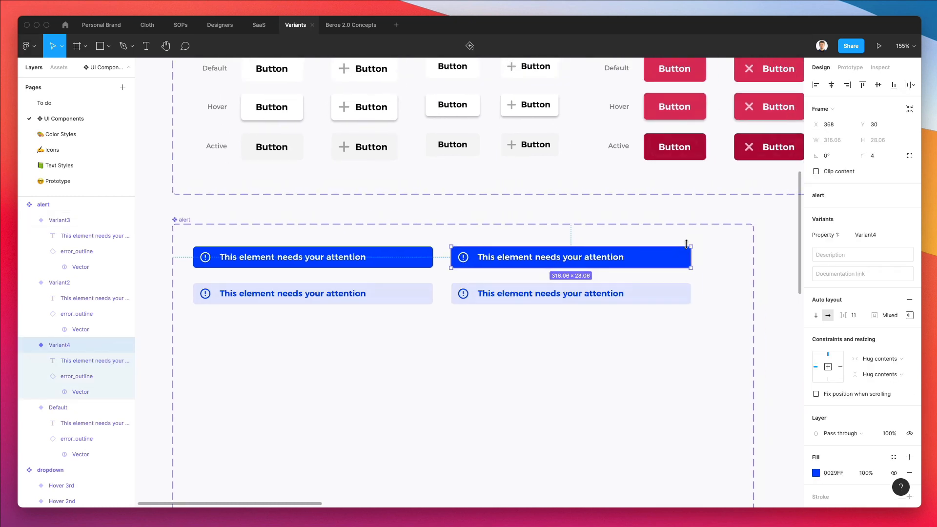
pyautogui.scroll(-2, 688, 248)
pyautogui.scroll(3, 688, 248)
pyautogui.hscroll(3, 688, 247)
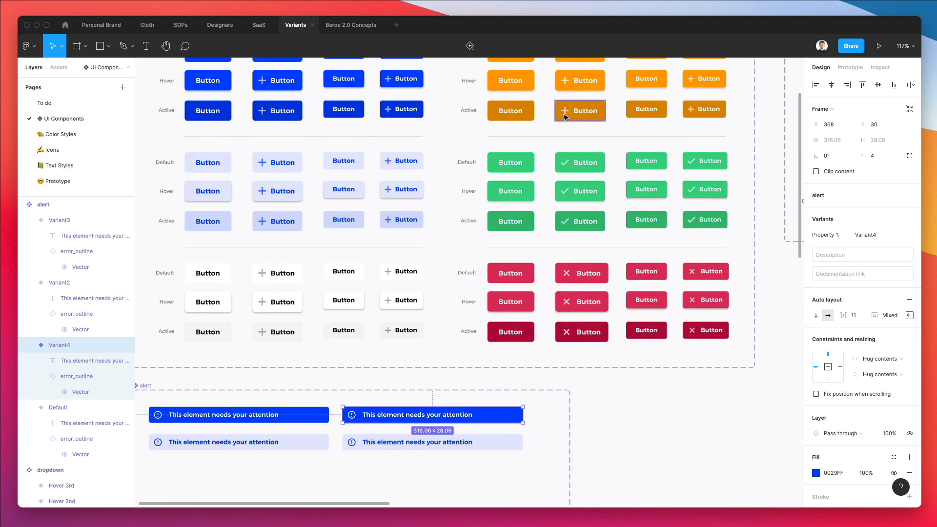
pyautogui.press('i')
pyautogui.click(530, 161)
# Recolor the text and icon vector of the second column's lower banner to green 00CE78, sampled from the green button.
pyautogui.scroll(-5, 439, 292)
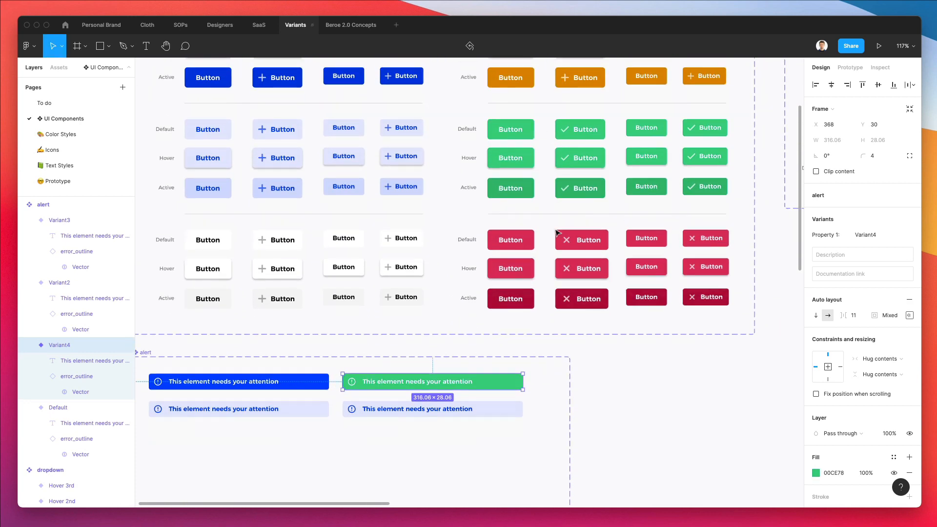
pyautogui.doubleClick(370, 297)
pyautogui.keyDown('shift'); pyautogui.click(352, 297); pyautogui.keyUp('shift')
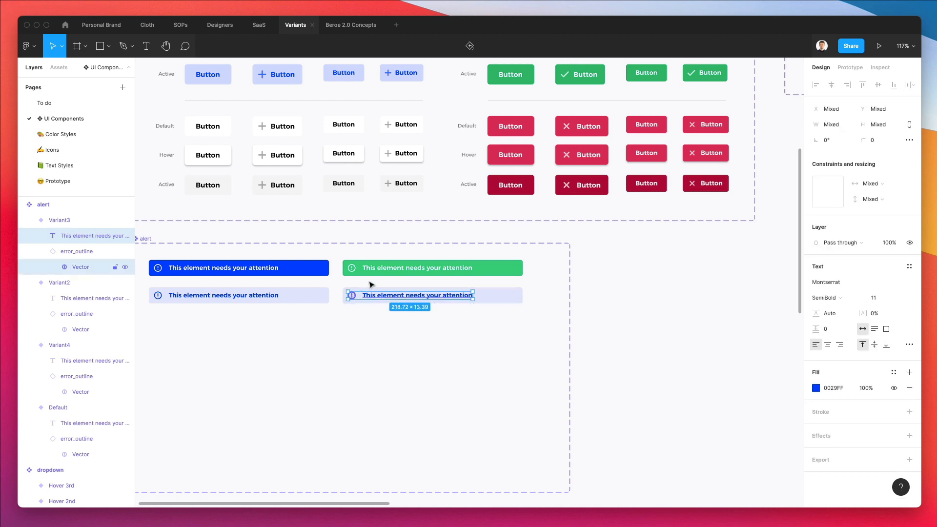
pyautogui.scroll(2, 522, 119)
pyautogui.press('i')
pyautogui.click(527, 69)
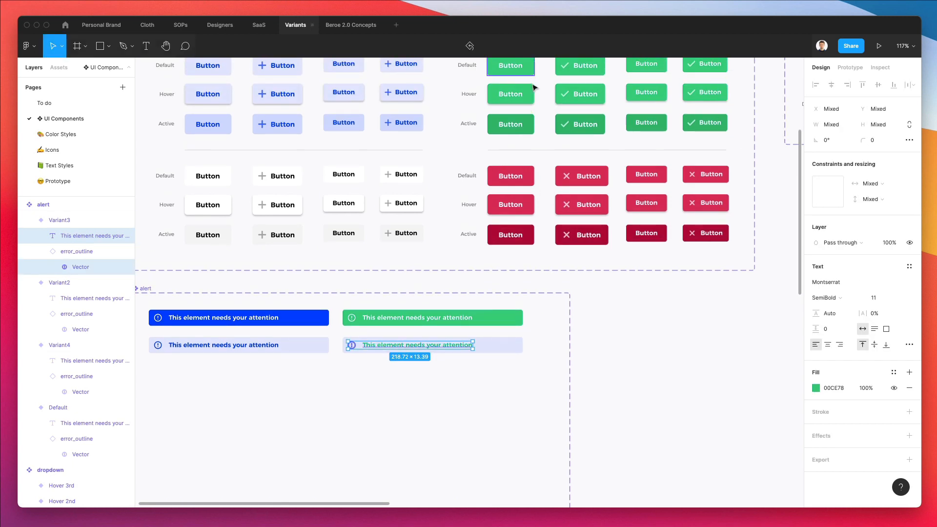
pyautogui.click(423, 299)
# Try a green 00CE78 fill with 10% layer opacity on the lower banner of the second column.
pyautogui.click(495, 344)
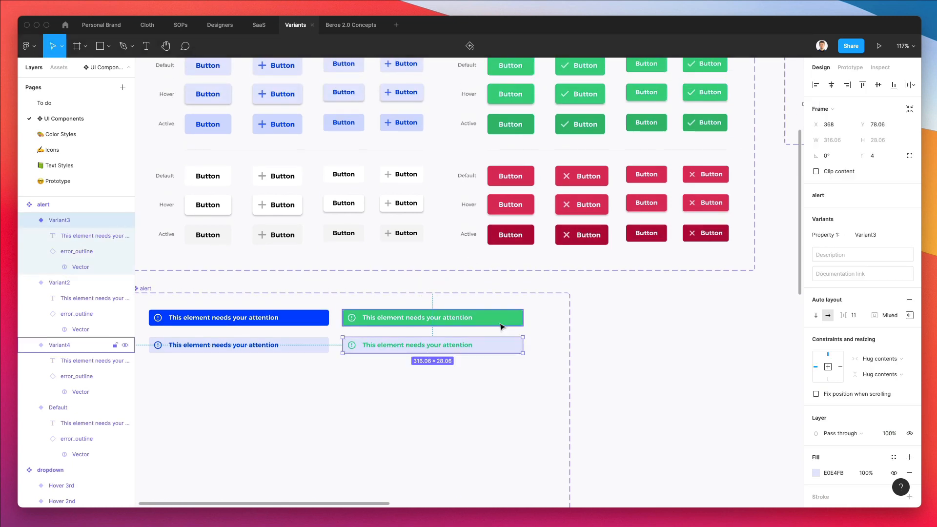
pyautogui.press('i')
pyautogui.click(500, 317)
pyautogui.press('1')
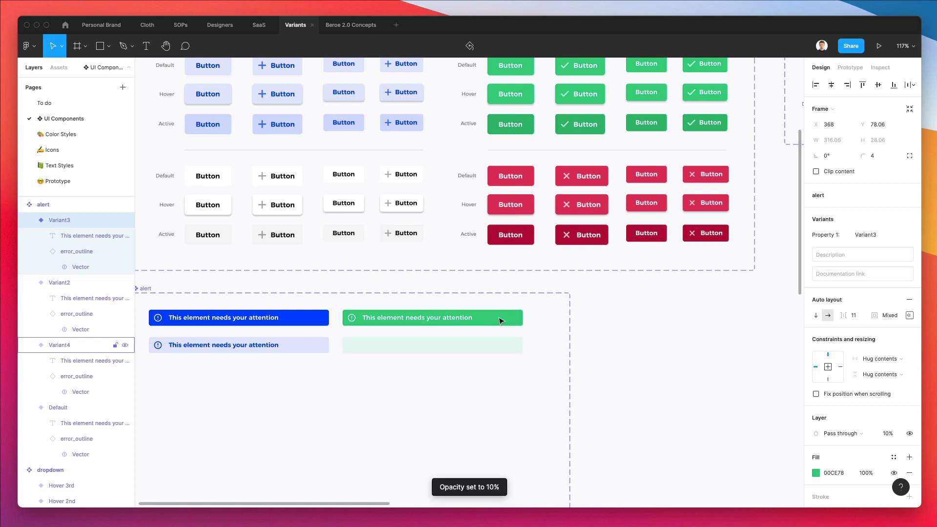
pyautogui.press('super+z')
pyautogui.press('super+z')
pyautogui.scroll(1, 224, 326)
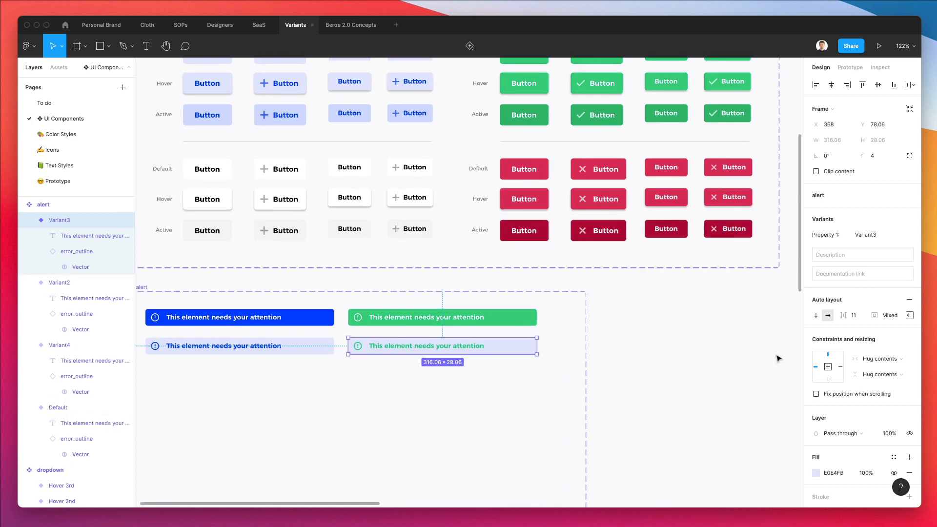
# Fill the second column's lower banner with pale green DCEFE7, lightened from a green sampled off a button.
pyautogui.click(815, 473)
pyautogui.press('i')
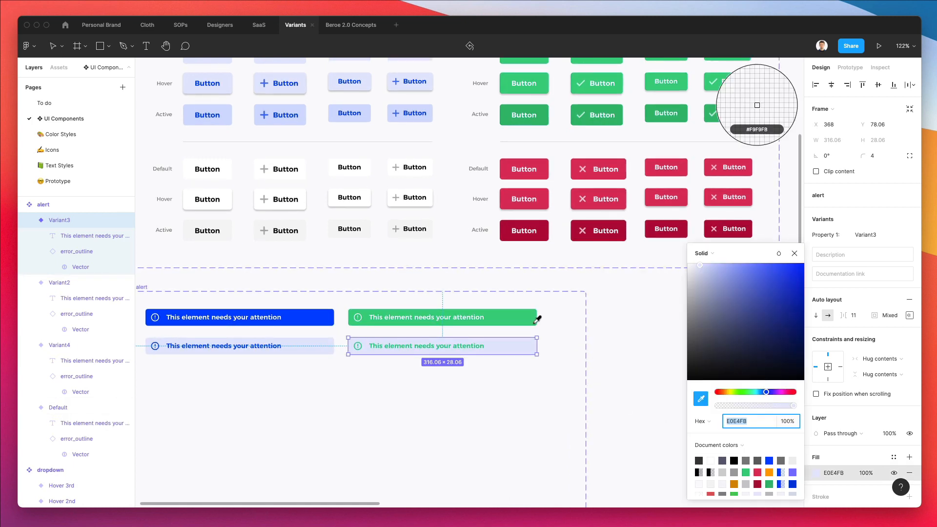
pyautogui.click(741, 106)
pyautogui.moveTo(689, 278); pyautogui.dragTo(695, 269)
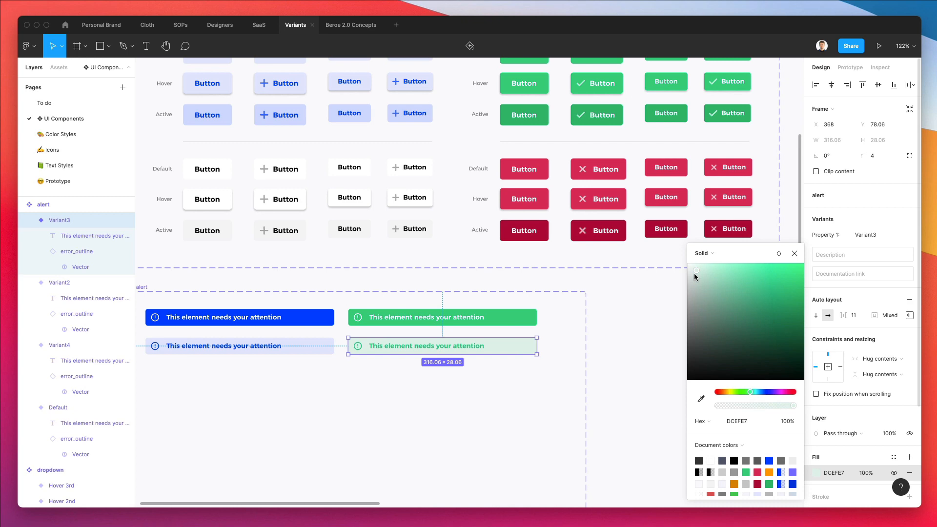
pyautogui.click(624, 315)
pyautogui.hscroll(-2, 627, 308)
pyautogui.scroll(-1, 627, 308)
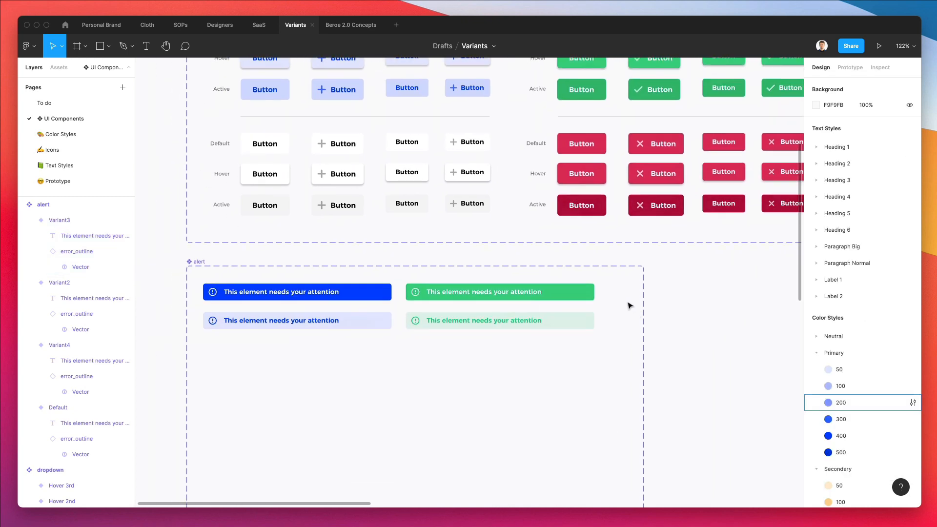
pyautogui.keyDown('super'); pyautogui.scroll(3, 488, 323); pyautogui.keyUp('super')
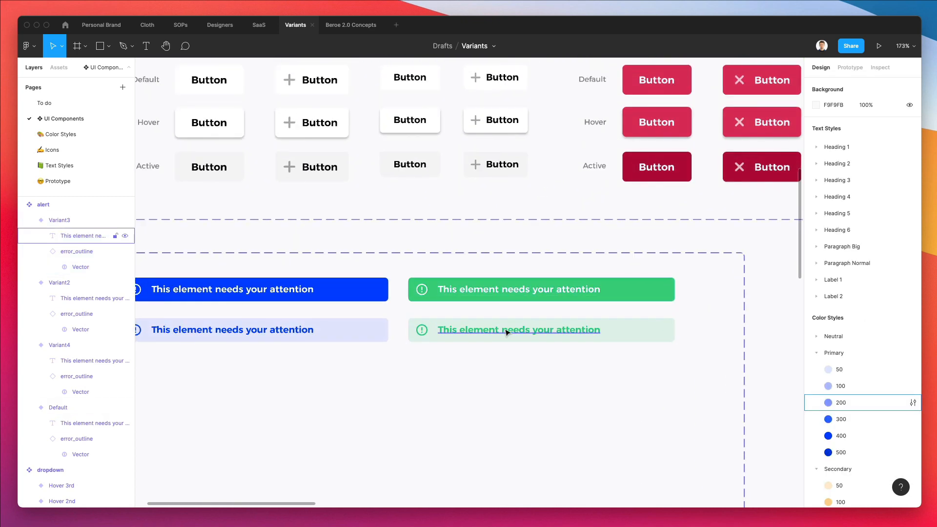
# Darken the text in the pale green banner to 00B96B.
pyautogui.keyDown('super'); pyautogui.click(508, 329); pyautogui.keyUp('super')
pyautogui.click(815, 439)
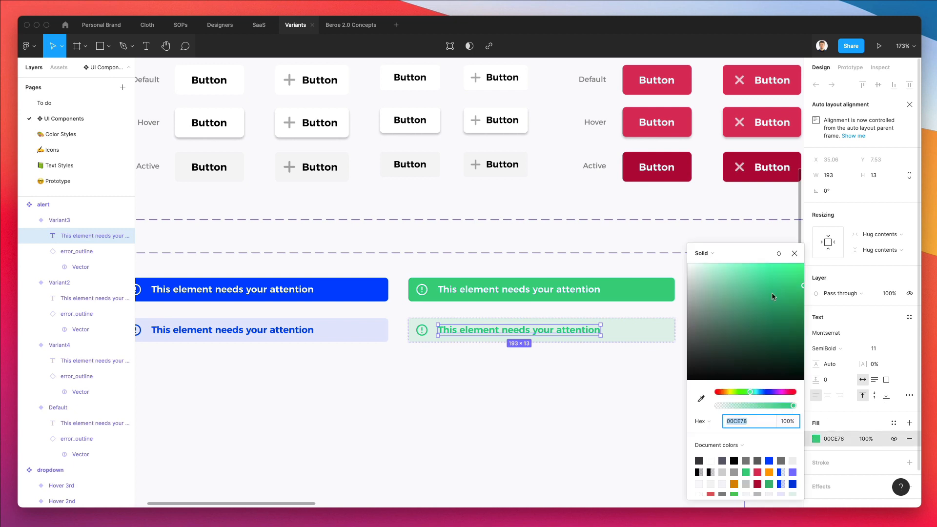
pyautogui.press('Escape')
pyautogui.click(815, 439)
pyautogui.moveTo(799, 287); pyautogui.dragTo(806, 302)
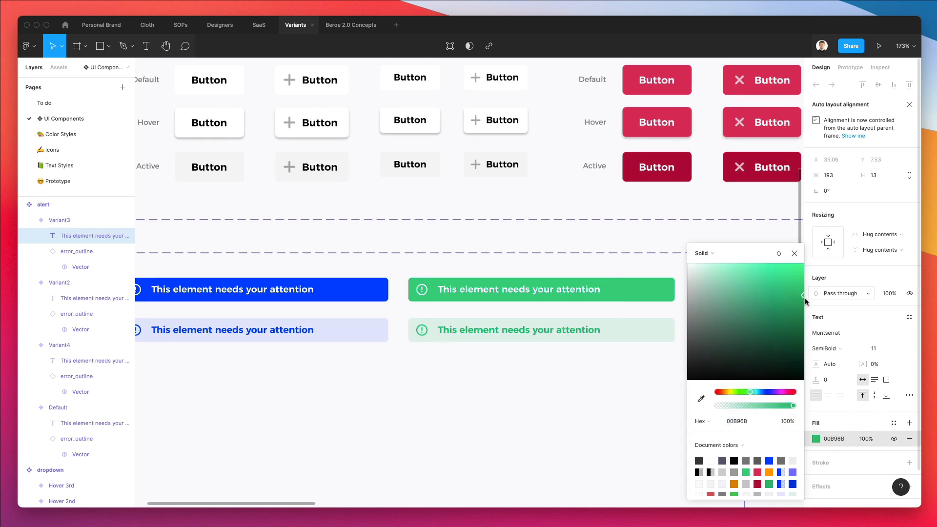
pyautogui.click(518, 265)
# Nudge the four alert banners 20 px to the right and duplicate them directly below with 20 px spacing.
pyautogui.scroll(-5, 507, 253)
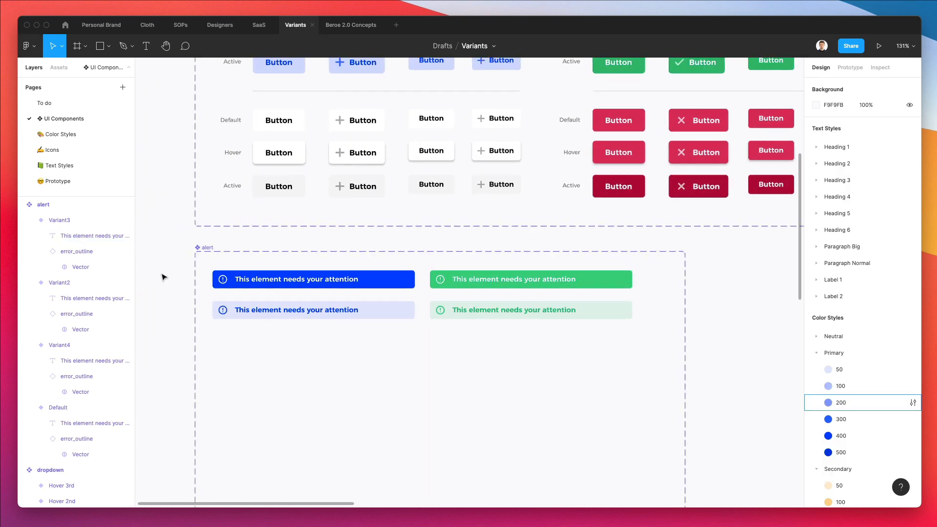
pyautogui.moveTo(162, 277); pyautogui.dragTo(582, 356)
pyautogui.hotkey('shift', 'Right')
pyautogui.hotkey('shift', 'Right')
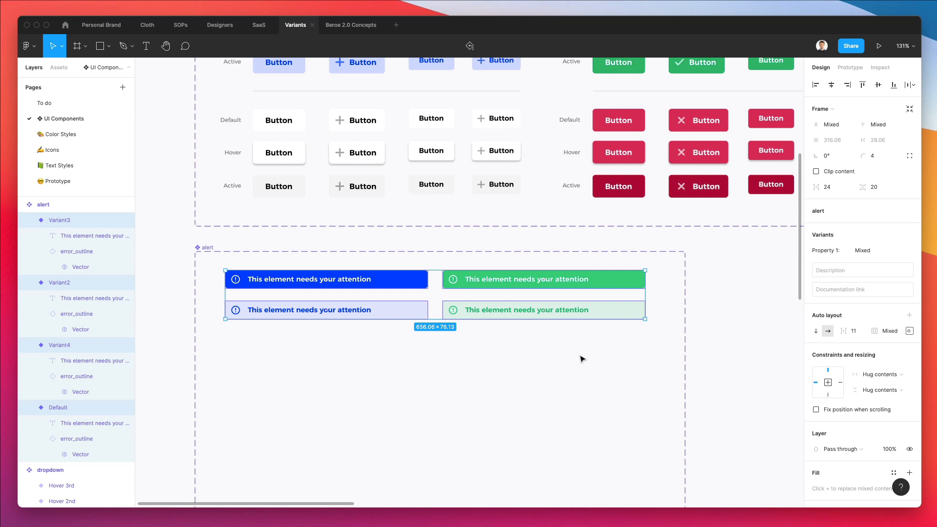
pyautogui.scroll(-2, 592, 350)
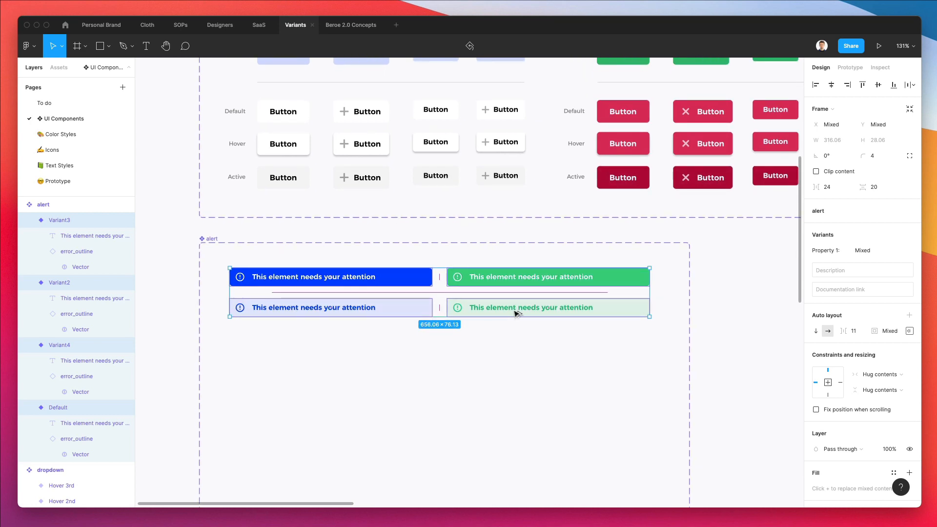
pyautogui.moveTo(517, 312); pyautogui.dragTo(515, 376)
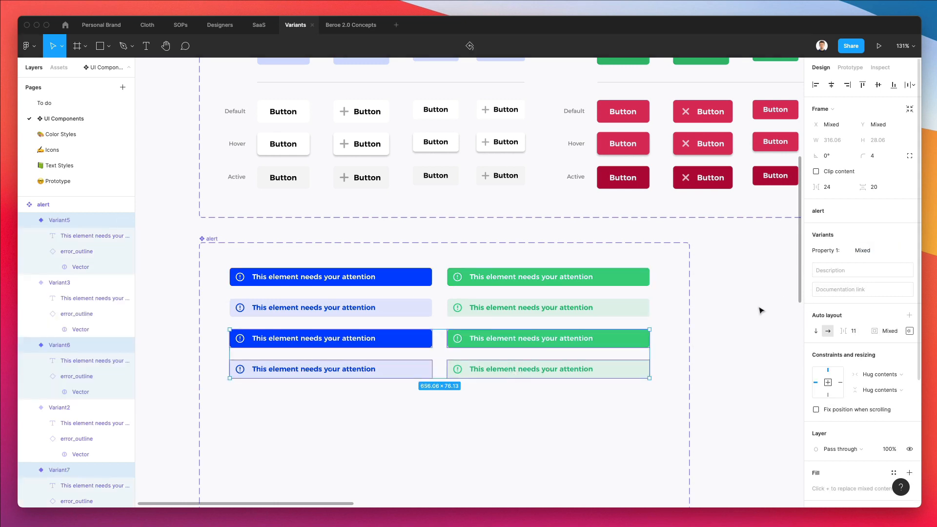
# Fill the duplicated solid green banner with red DC2C56, sampled from a red default button.
pyautogui.click(653, 326)
pyautogui.click(633, 335)
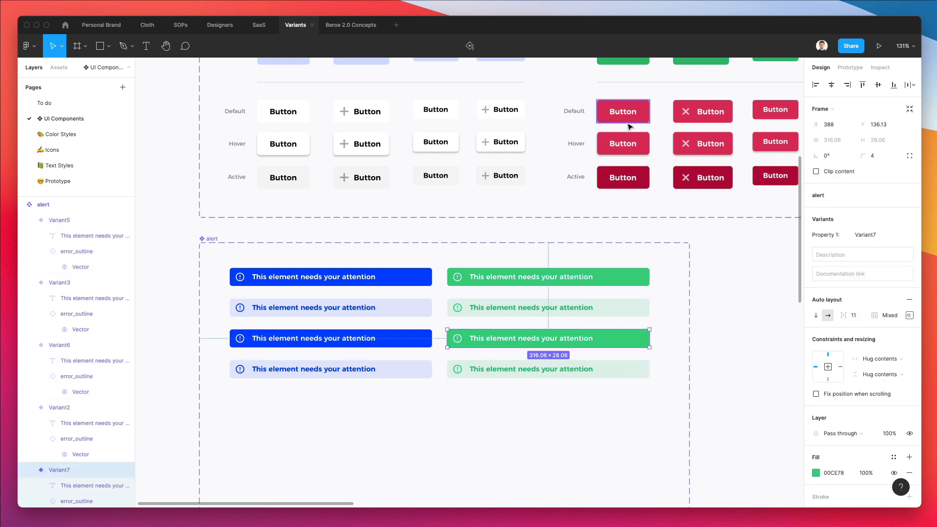
pyautogui.press('i')
pyautogui.click(757, 105)
pyautogui.click(639, 352)
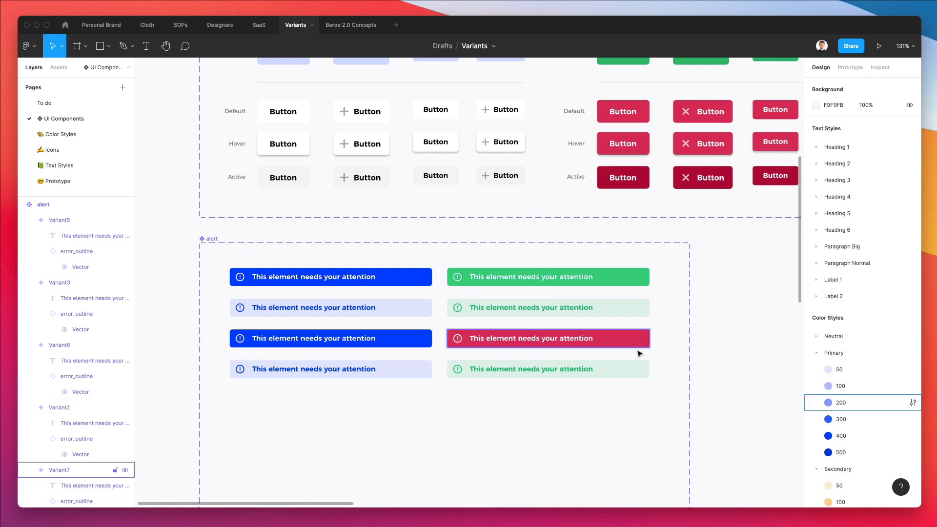
# Recolor the text and icon vector of the duplicated pale green banner to the red of a default button.
pyautogui.doubleClick(569, 368)
pyautogui.keyDown('shift'); pyautogui.click(458, 370); pyautogui.keyUp('shift')
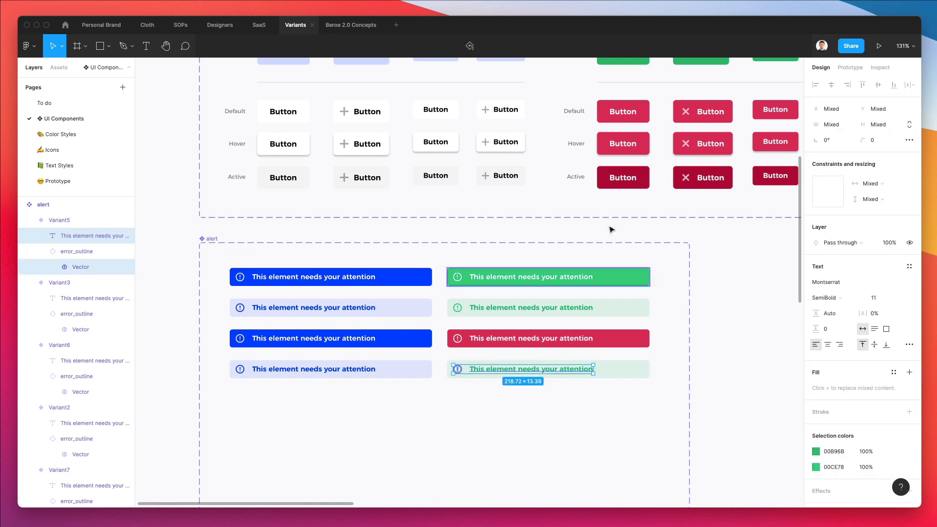
pyautogui.press('i')
pyautogui.click(757, 104)
pyautogui.click(599, 403)
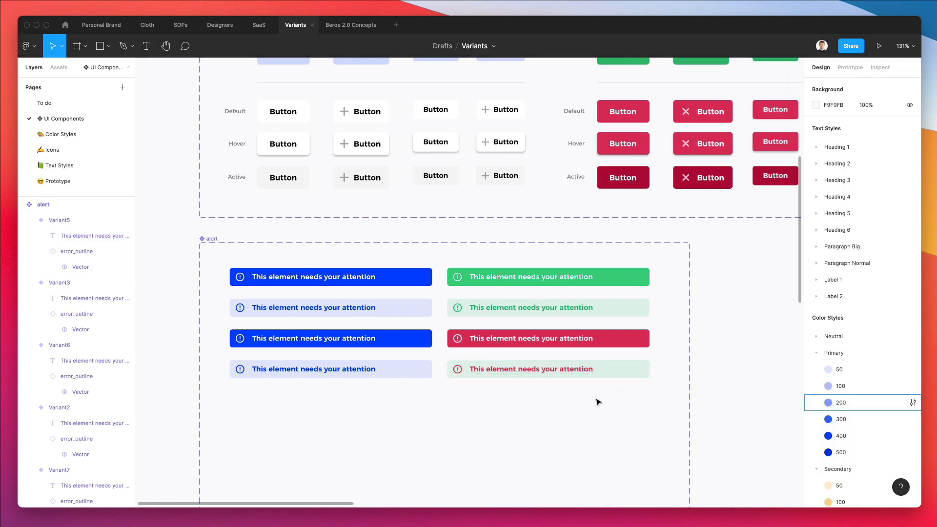
# Fill the duplicated pale green banner with pale red F0E2E5, lightened from the red sampled off the solid banner above.
pyautogui.click(618, 369)
pyautogui.press('i')
pyautogui.click(636, 350)
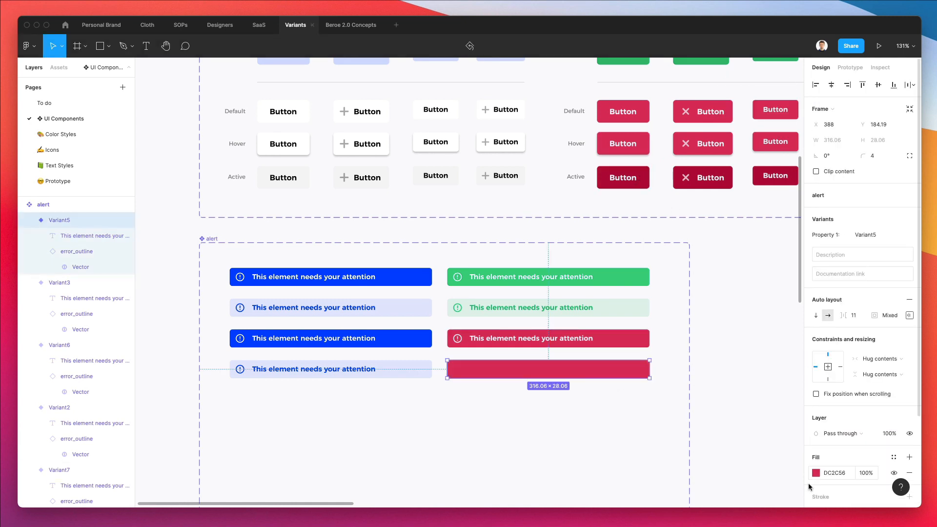
pyautogui.click(816, 473)
pyautogui.write('FCE1E7')
pyautogui.press('Return')
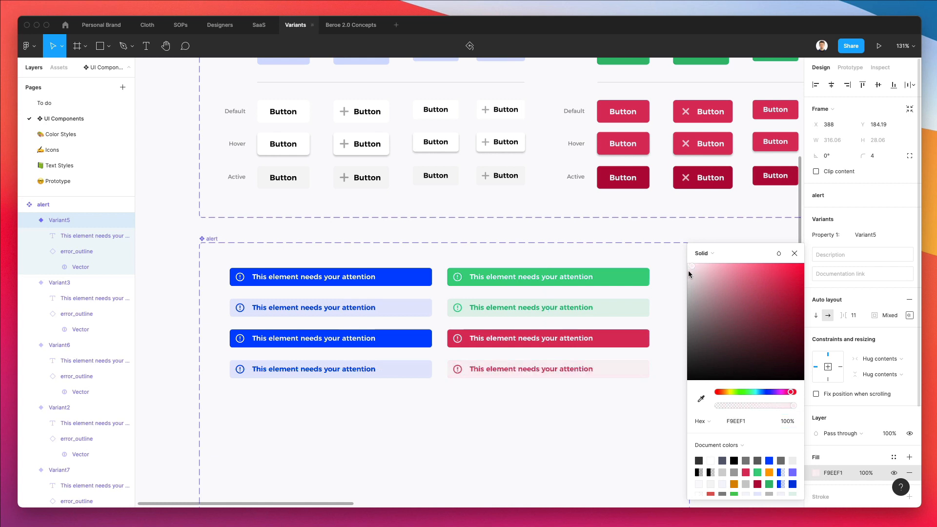
pyautogui.moveTo(691, 271); pyautogui.dragTo(692, 272)
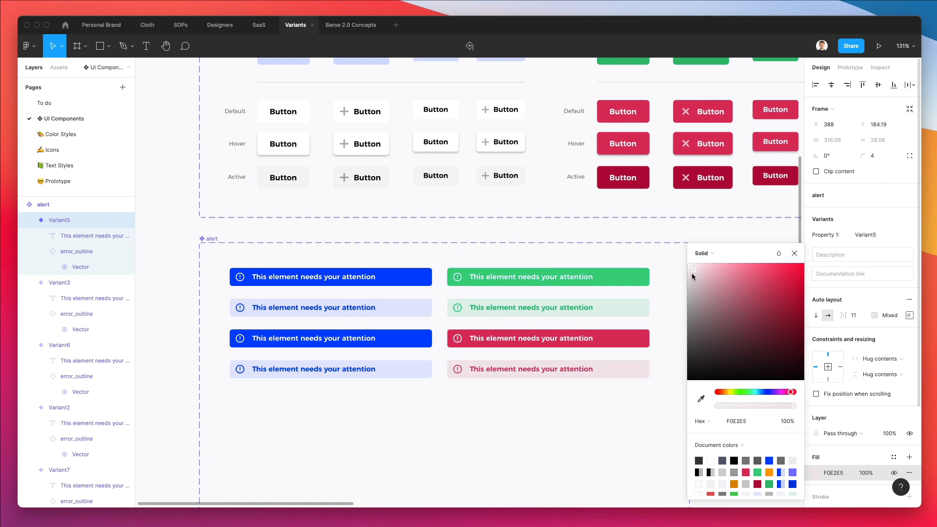
# Fill the duplicated solid blue banner with orange FF9900, sampled from an orange button.
pyautogui.click(412, 342)
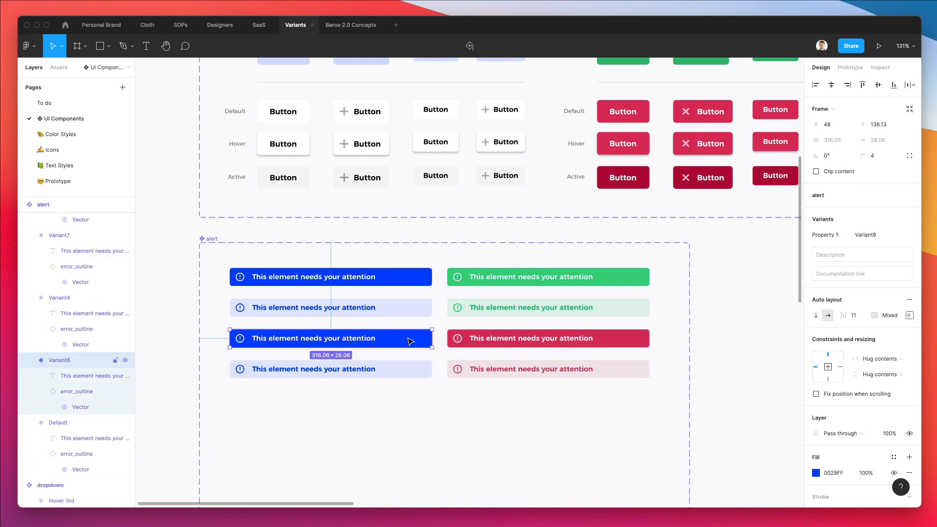
pyautogui.scroll(10, 433, 324)
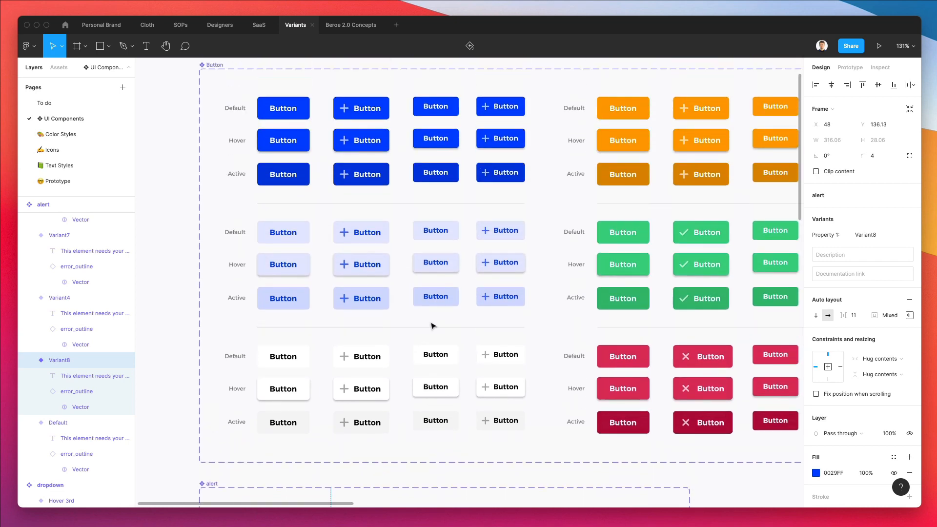
pyautogui.press('i')
pyautogui.click(693, 176)
pyautogui.scroll(-12, 375, 293)
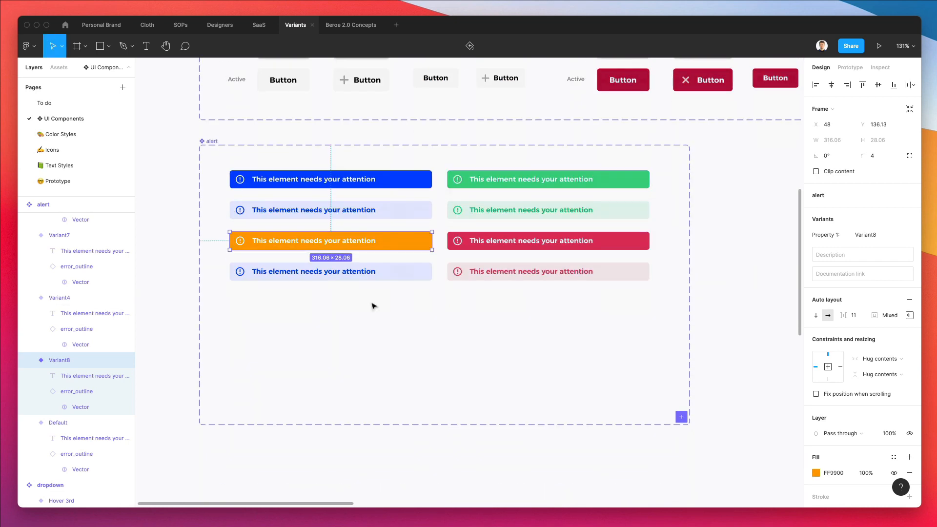
# Recolor the text and icon vector of the duplicated pale blue banner to orange FF9900, sampled from the solid orange banner.
pyautogui.doubleClick(374, 273)
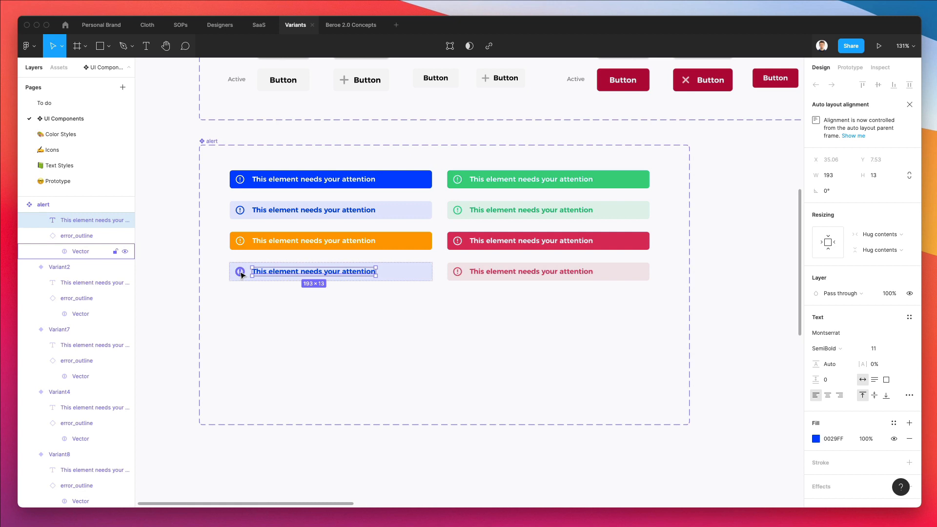
pyautogui.keyDown('shift'); pyautogui.click(241, 272); pyautogui.keyUp('shift')
pyautogui.scroll(7, 428, 277)
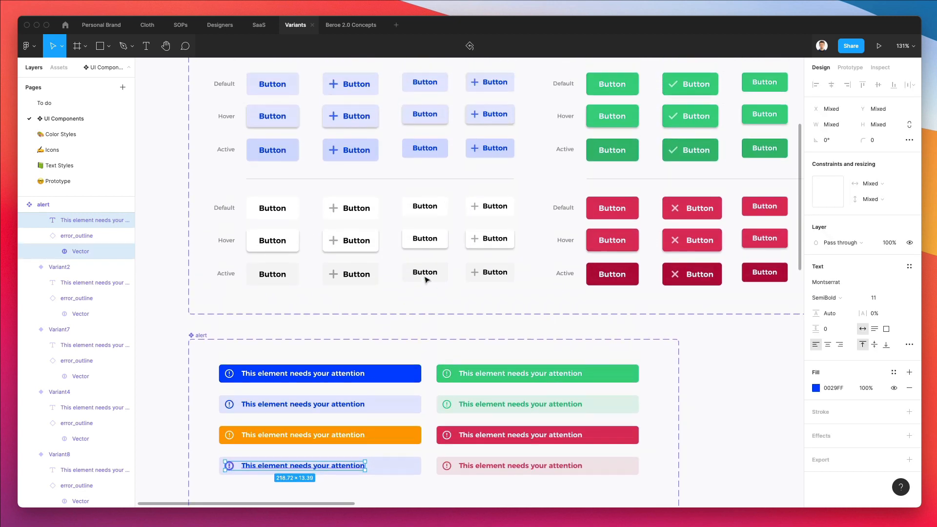
pyautogui.scroll(4, 425, 279)
pyautogui.scroll(-5, 430, 361)
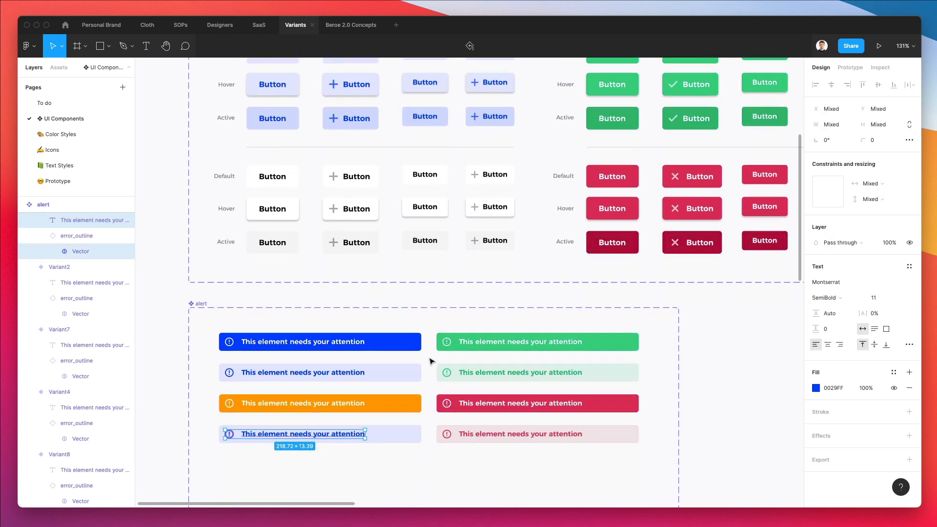
pyautogui.scroll(-1, 429, 361)
pyautogui.press('i')
pyautogui.click(397, 368)
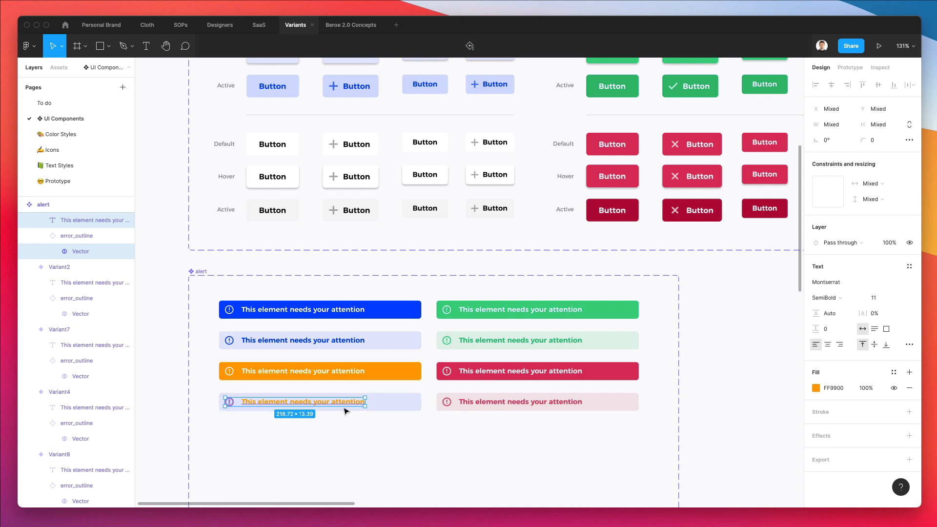
# Fill the duplicated pale blue banner with pale orange FFEFD8, lightened from the orange sampled off the banner above.
pyautogui.click(387, 406)
pyautogui.press('i')
pyautogui.click(396, 367)
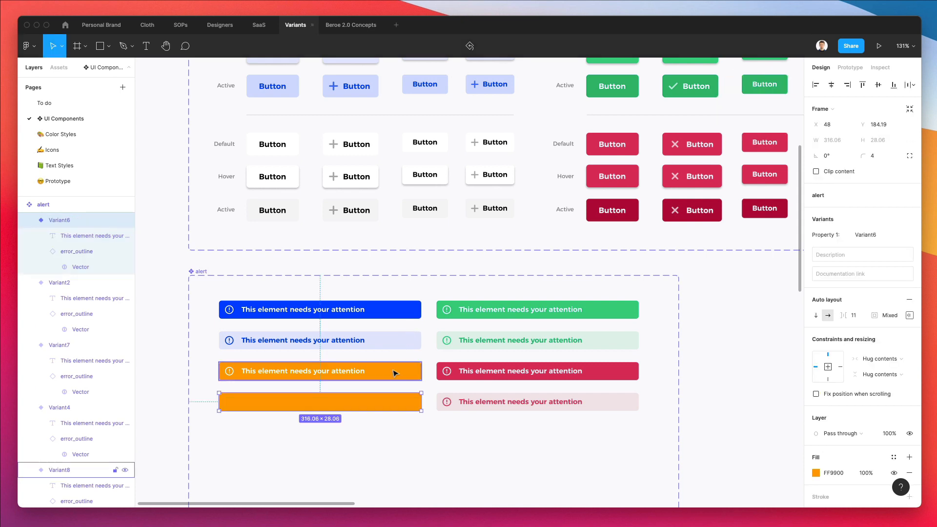
pyautogui.click(816, 472)
pyautogui.moveTo(693, 265); pyautogui.dragTo(702, 265)
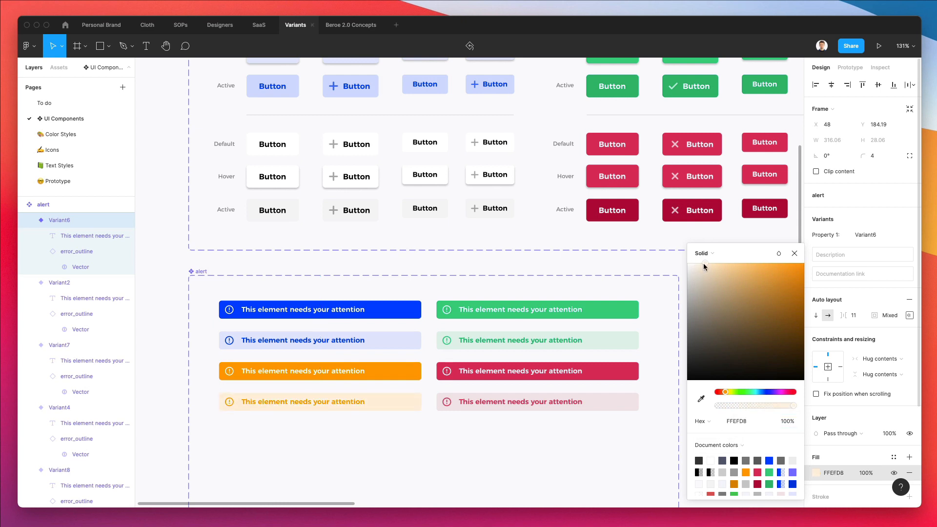
pyautogui.click(628, 272)
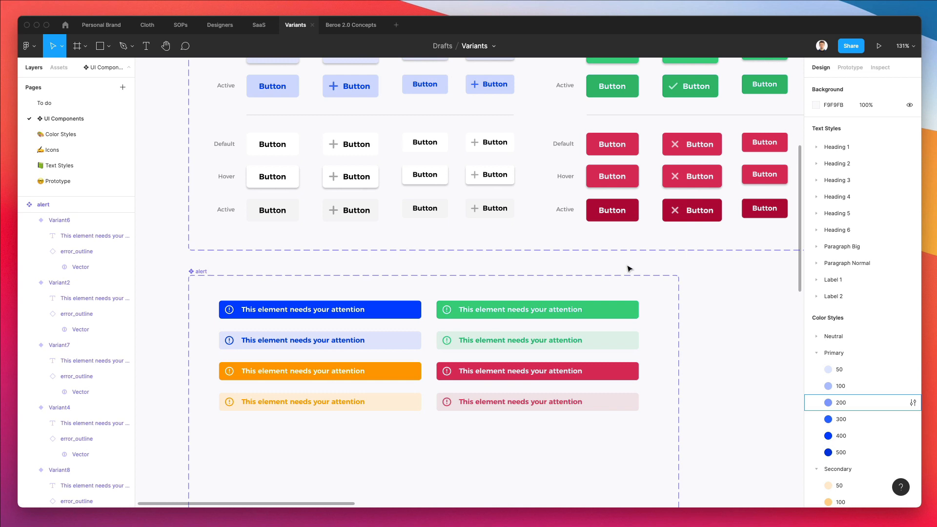
# Move the two red banners to the first column, below the orange pair with 20 px spacing.
pyautogui.scroll(-4, 629, 268)
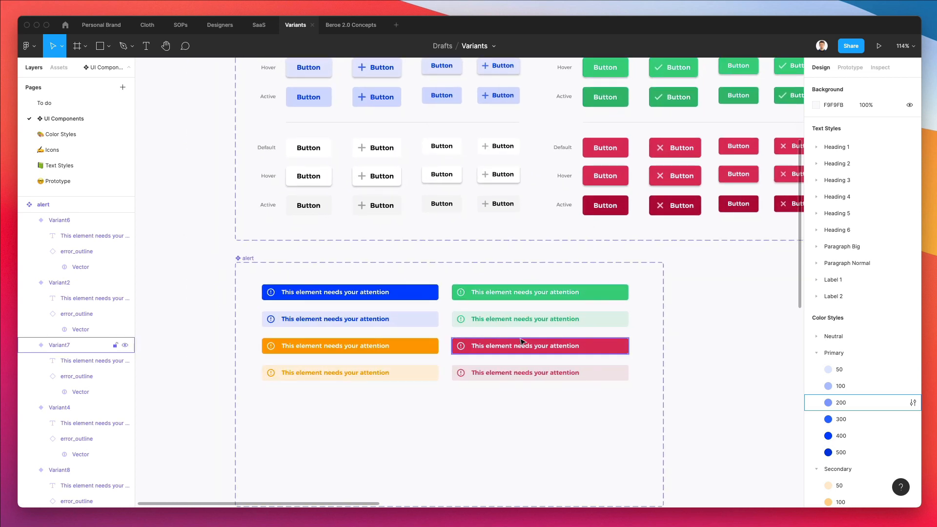
pyautogui.moveTo(595, 381); pyautogui.dragTo(446, 336)
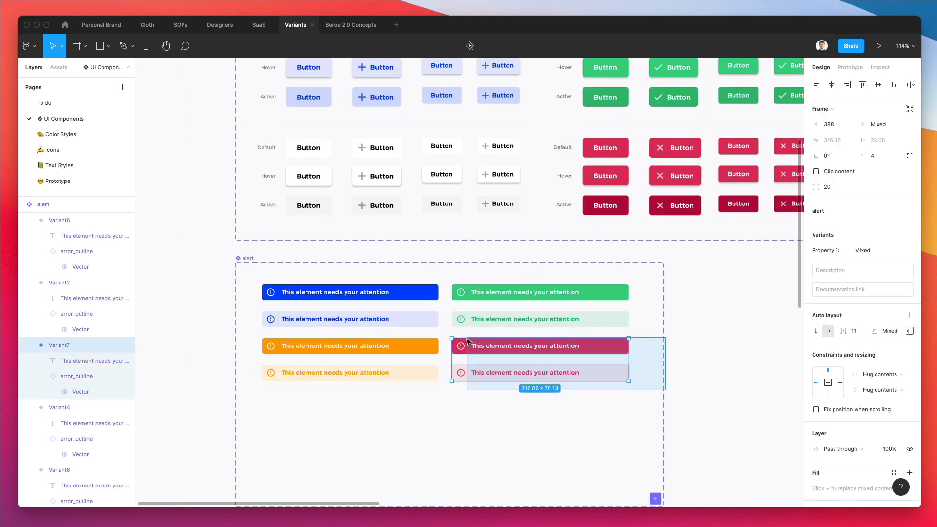
pyautogui.moveTo(507, 349); pyautogui.dragTo(318, 402)
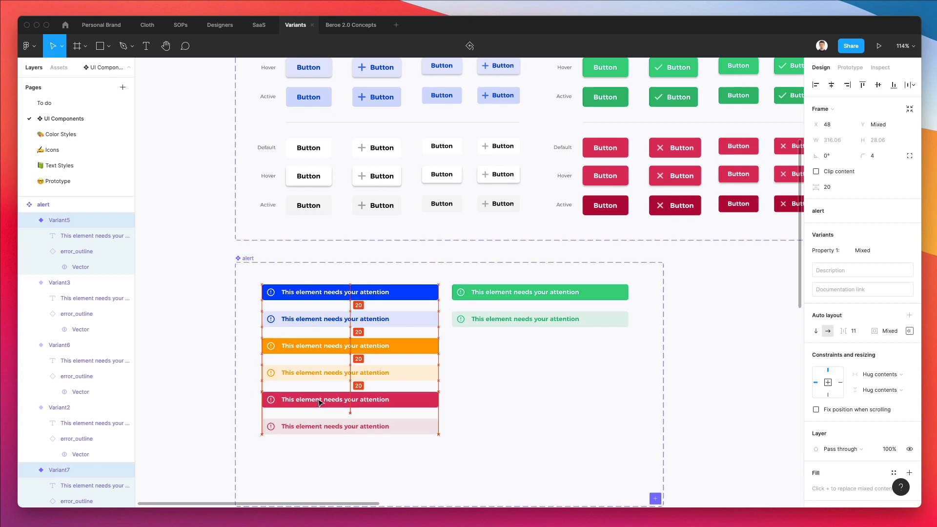
pyautogui.click(548, 368)
# Duplicate the solid and pale orange banners into the second column, below the green pair.
pyautogui.moveTo(478, 348); pyautogui.dragTo(266, 377)
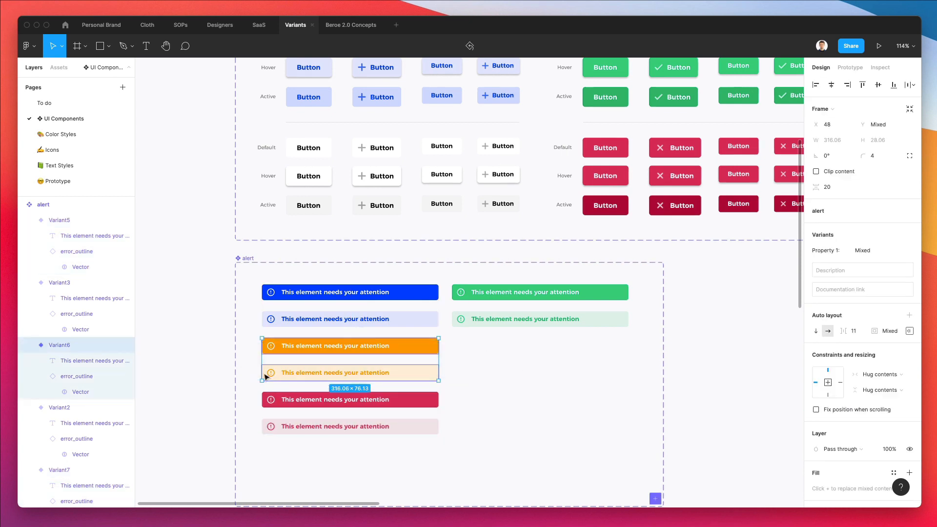
pyautogui.moveTo(426, 370); pyautogui.dragTo(488, 371)
pyautogui.click(652, 330)
pyautogui.scroll(5, 653, 332)
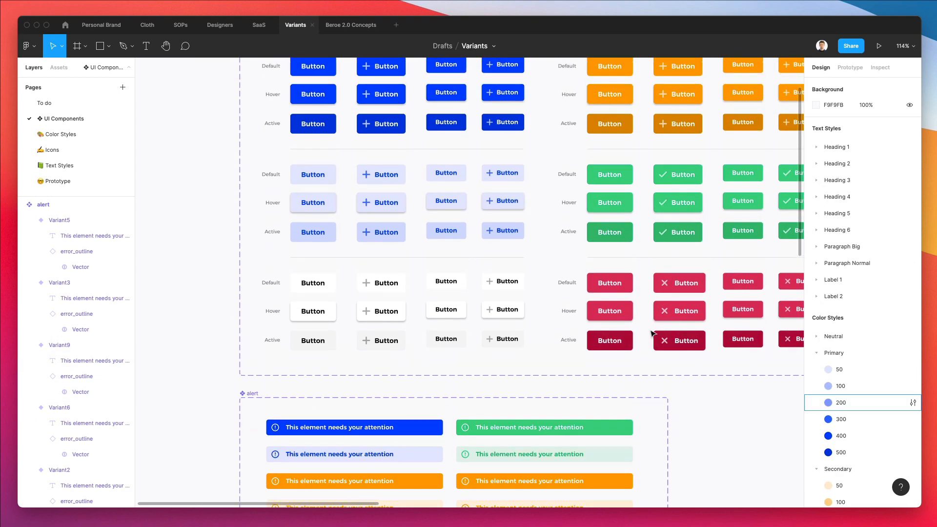
pyautogui.scroll(-5, 652, 332)
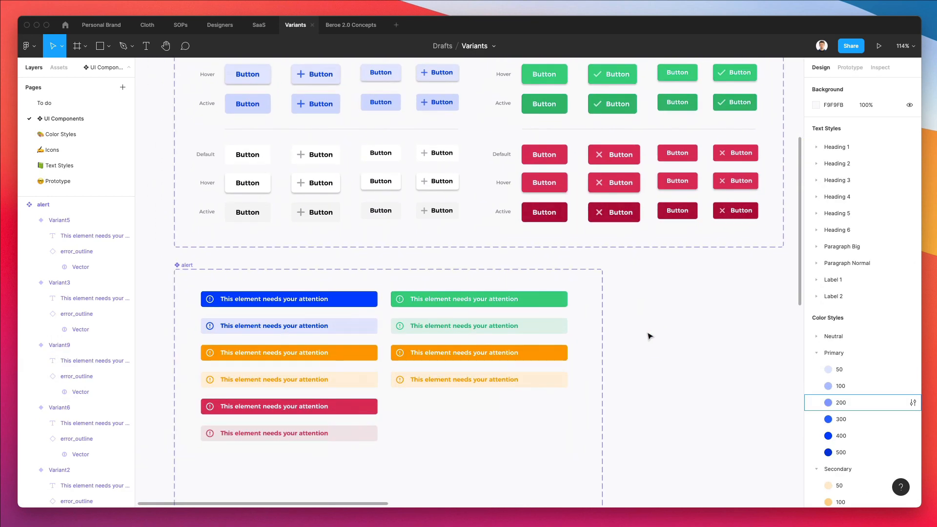
pyautogui.click(548, 354)
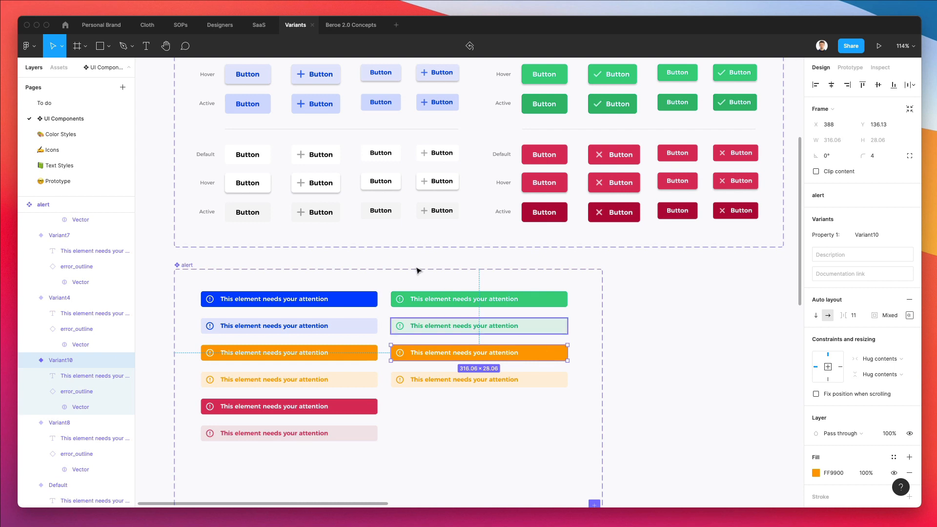
pyautogui.press('i')
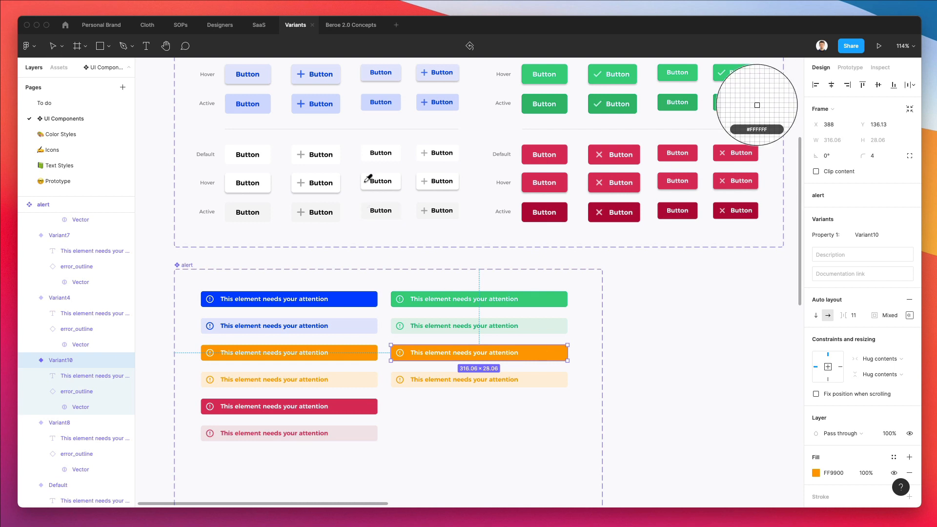
pyautogui.press('Escape')
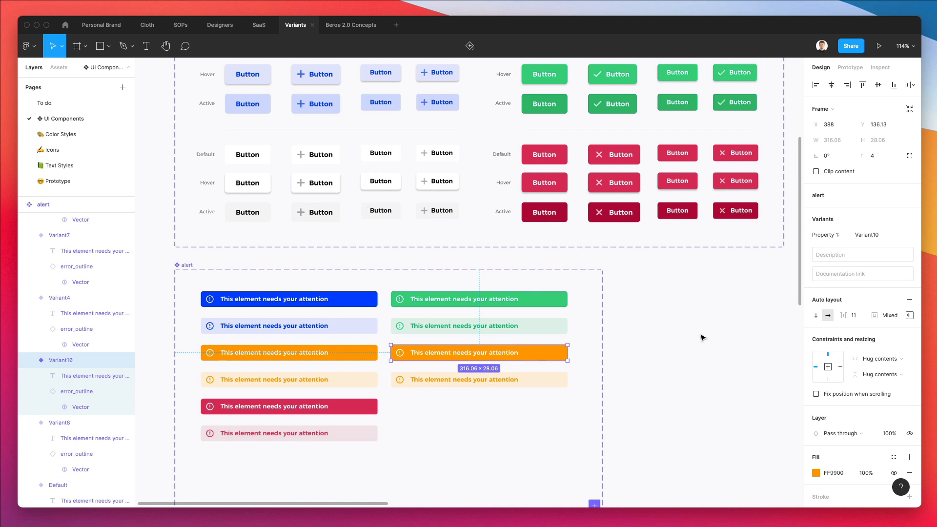
pyautogui.click(701, 335)
# Recolor the text of both duplicated orange banners in the second column to black 000000, sampled from a white button's label.
pyautogui.click(448, 355)
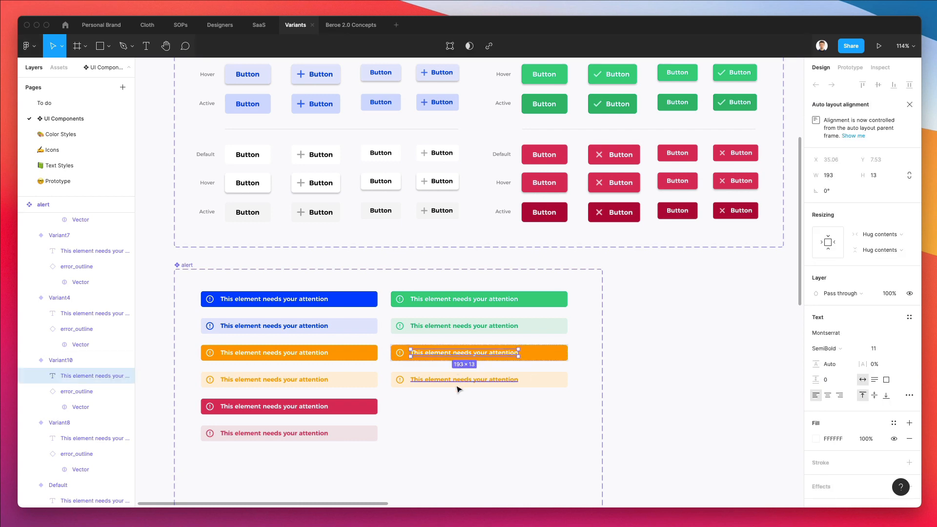
pyautogui.keyDown('shift'); pyautogui.click(459, 380); pyautogui.keyUp('shift')
pyautogui.press('i')
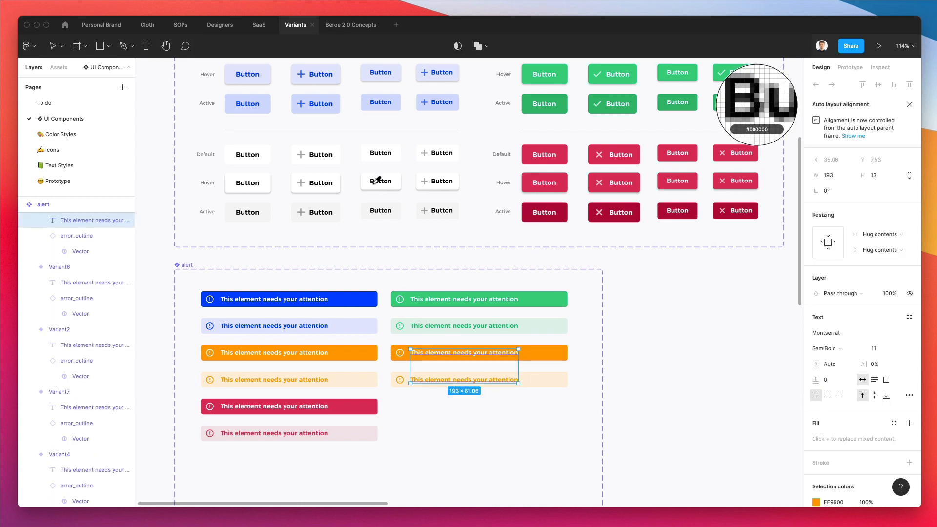
pyautogui.click(373, 182)
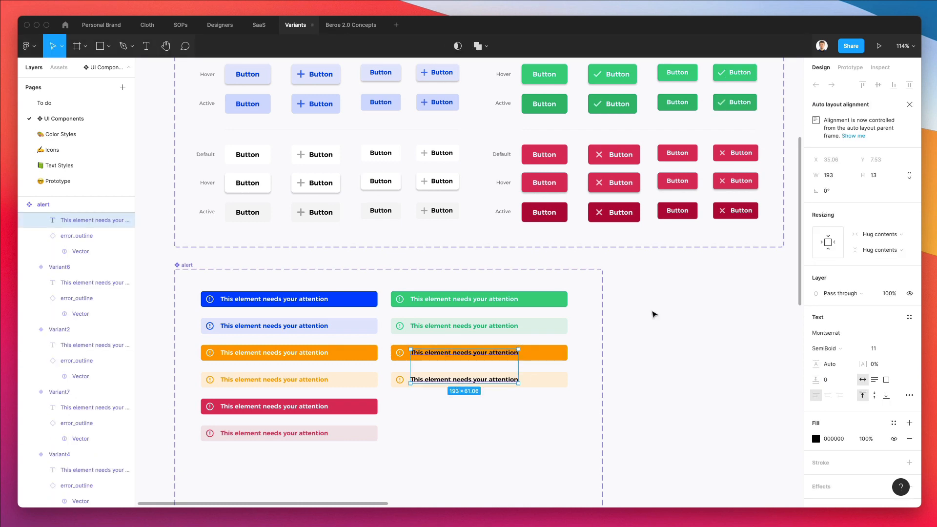
# Recolor the icons of both duplicated orange banners in the second column to grey A6A6A6, sampled from a white button's plus icon.
pyautogui.click(657, 317)
pyautogui.scroll(3, 420, 364)
pyautogui.click(395, 350)
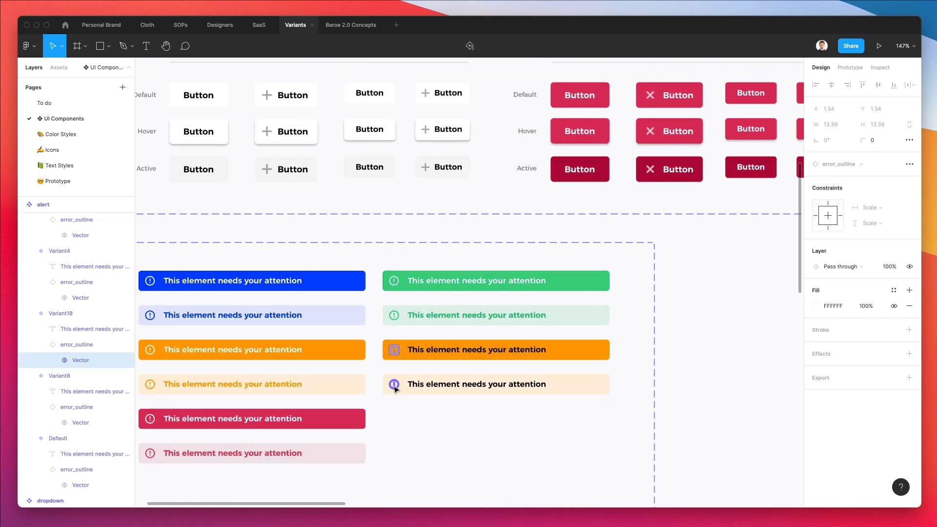
pyautogui.keyDown('shift'); pyautogui.click(394, 384); pyautogui.keyUp('shift')
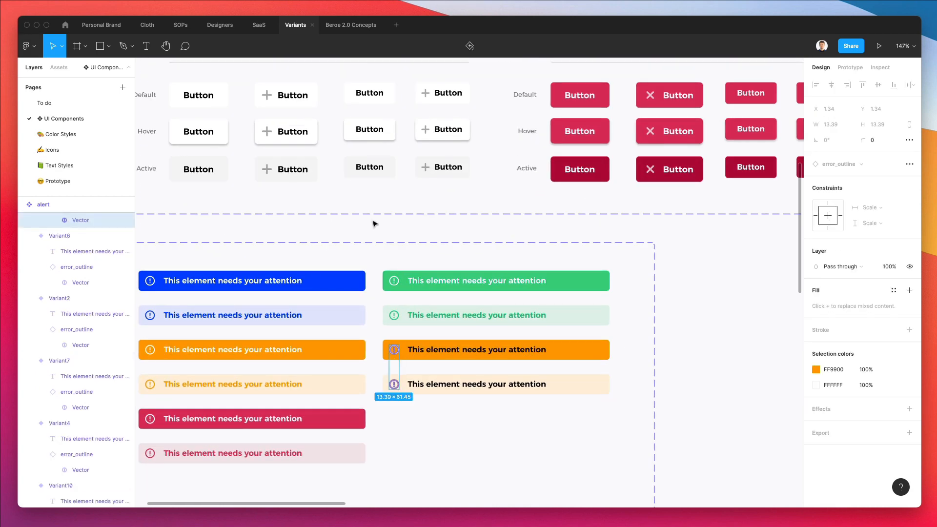
pyautogui.press('i')
pyautogui.click(267, 131)
pyautogui.click(634, 317)
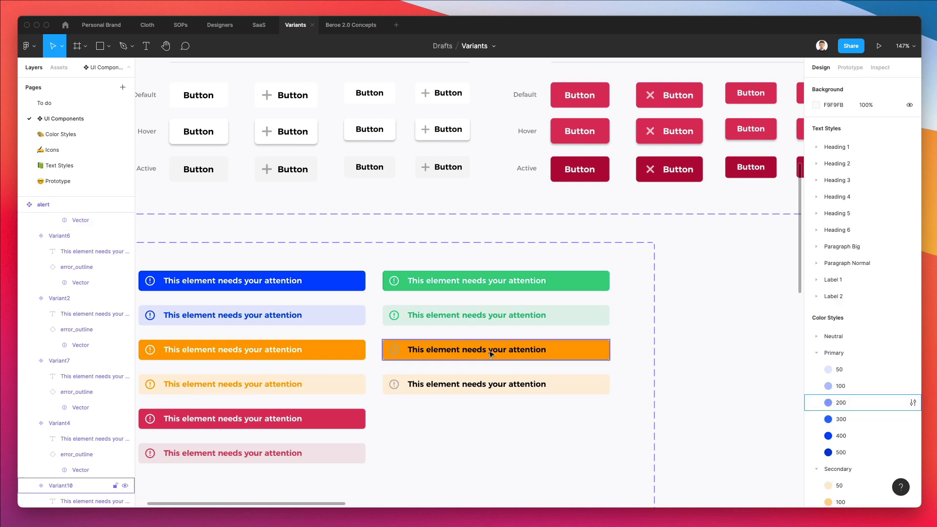
# Fill the duplicated solid orange banner in the second column with white FFFFFF, sampled from a white button.
pyautogui.click(406, 347)
pyautogui.press('i')
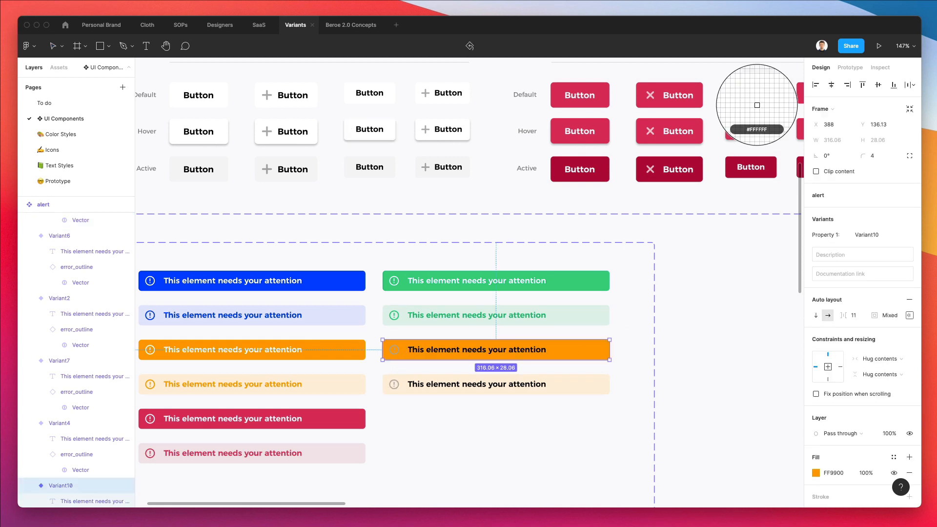
pyautogui.click(352, 123)
pyautogui.click(692, 324)
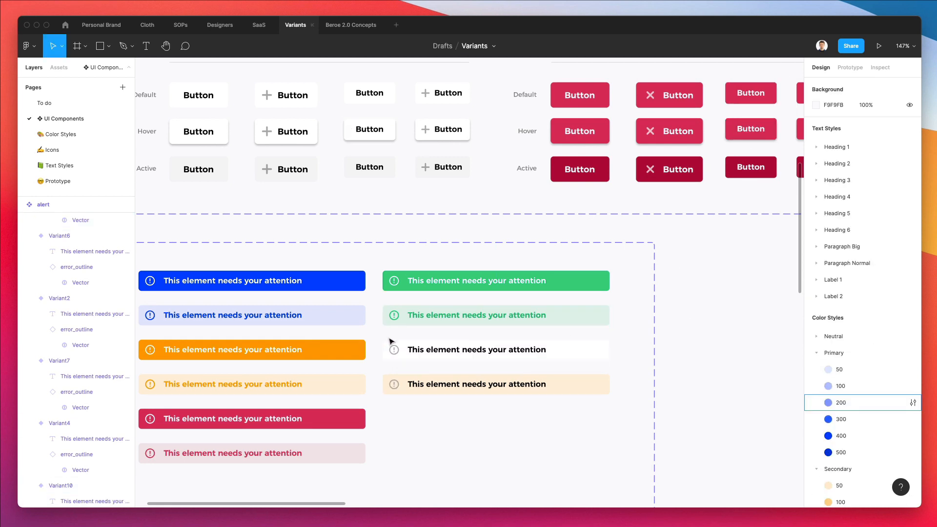
# Check the drop shadow settings of the small white hover button without an icon.
pyautogui.click(352, 131)
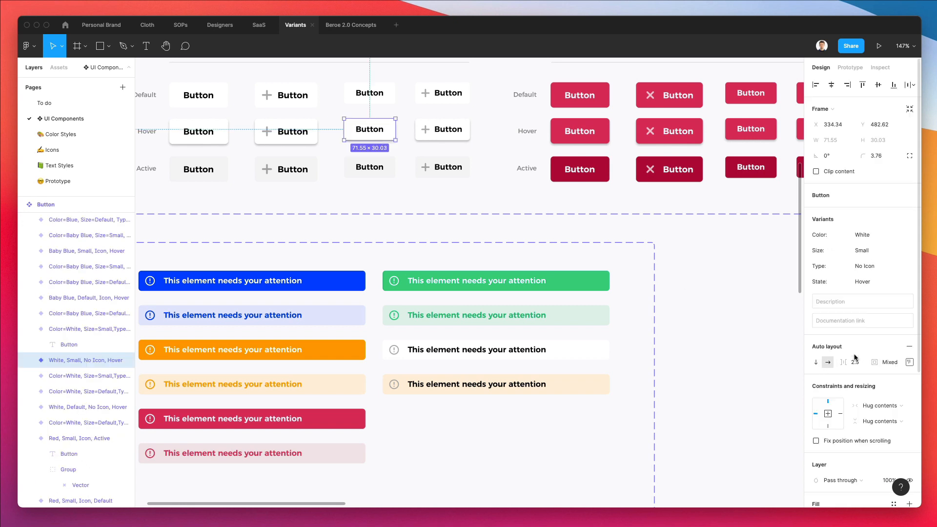
pyautogui.scroll(-5, 859, 380)
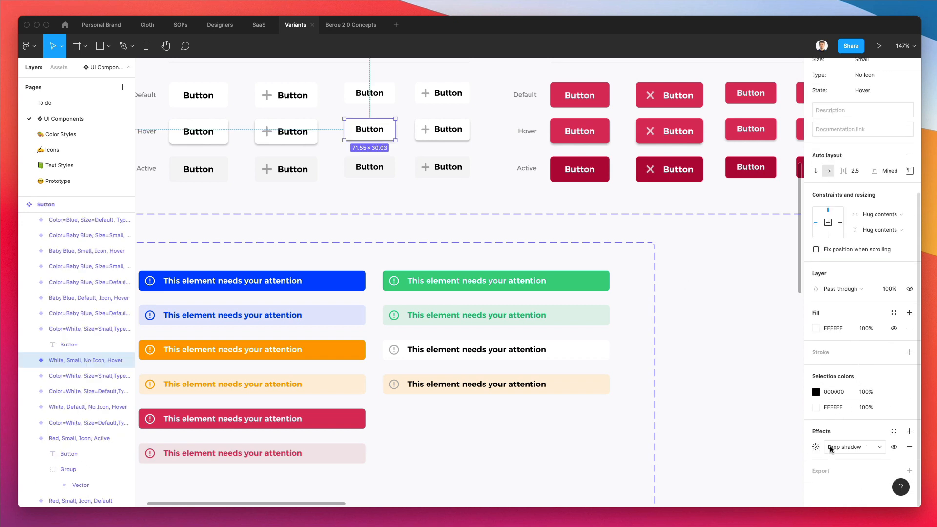
pyautogui.click(895, 448)
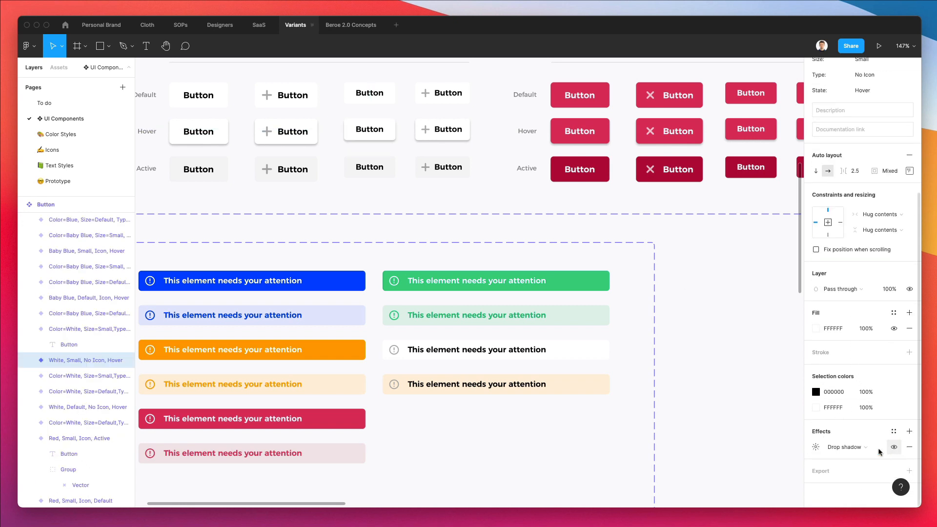
pyautogui.click(858, 448)
pyautogui.click(814, 447)
pyautogui.click(814, 448)
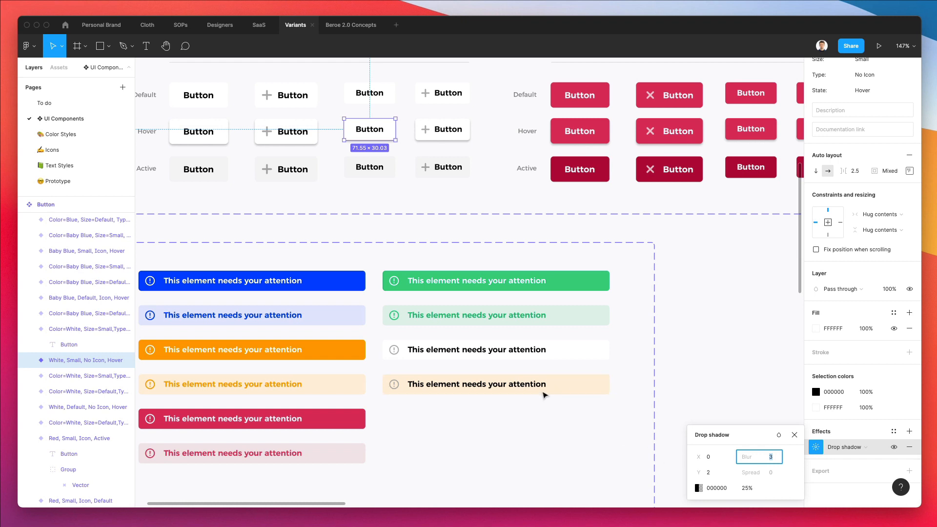
# Add a drop shadow to the white banner with Y offset 2, blur 3 and color 000000 at 16% opacity.
pyautogui.click(469, 351)
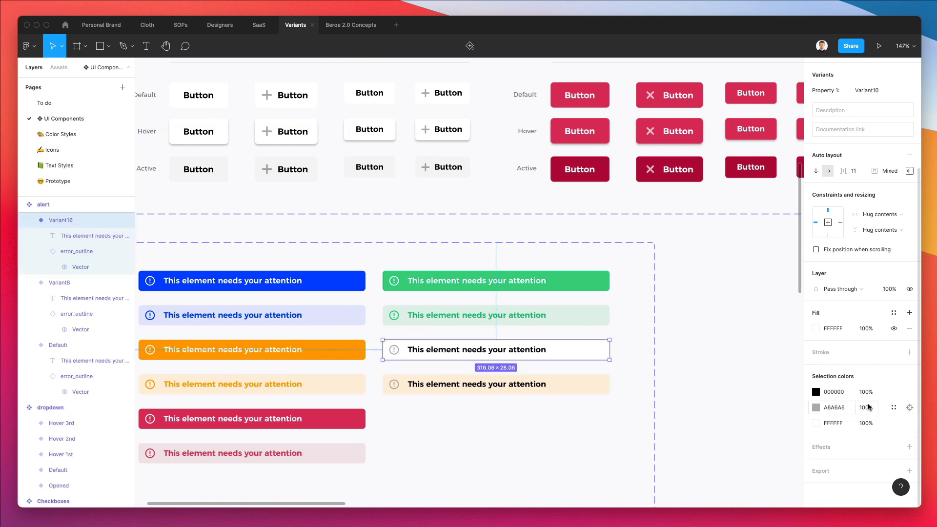
pyautogui.click(823, 452)
pyautogui.click(819, 449)
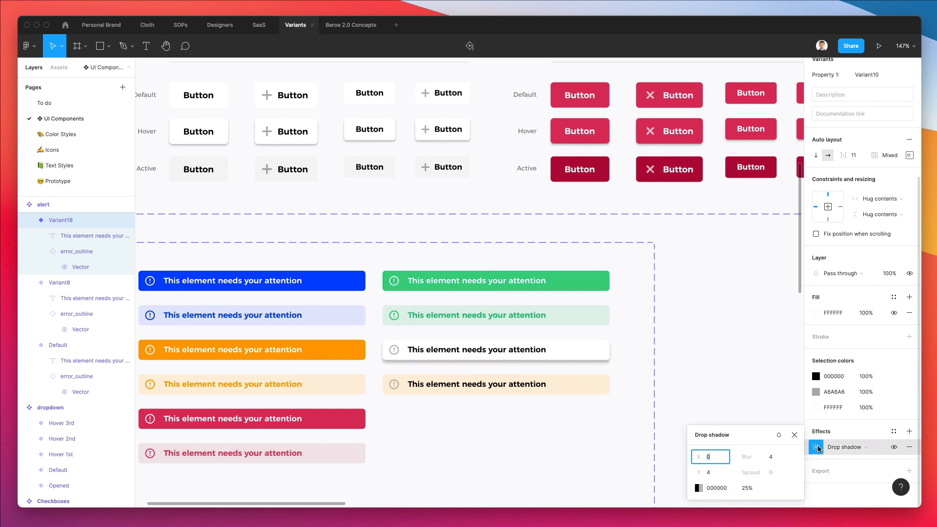
pyautogui.click(766, 459)
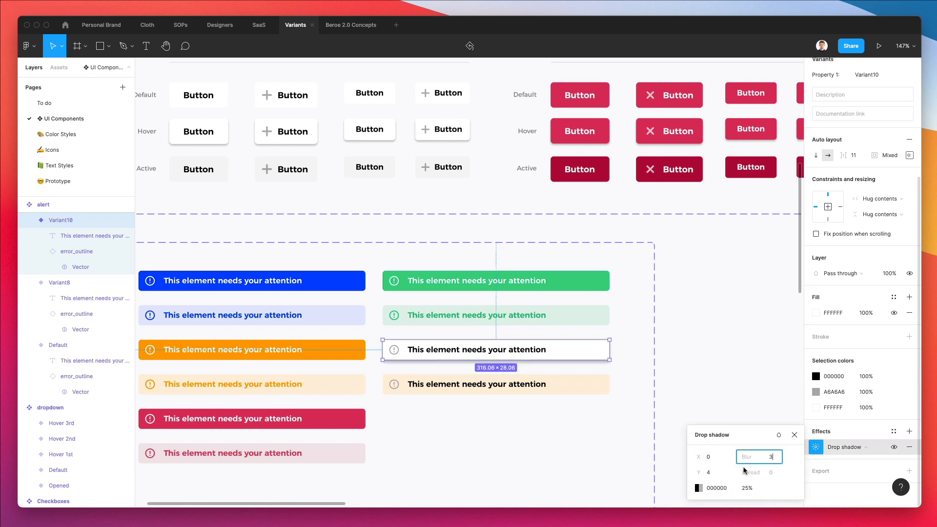
pyautogui.click(712, 473)
pyautogui.write('2')
pyautogui.press('Down')
pyautogui.click(747, 490)
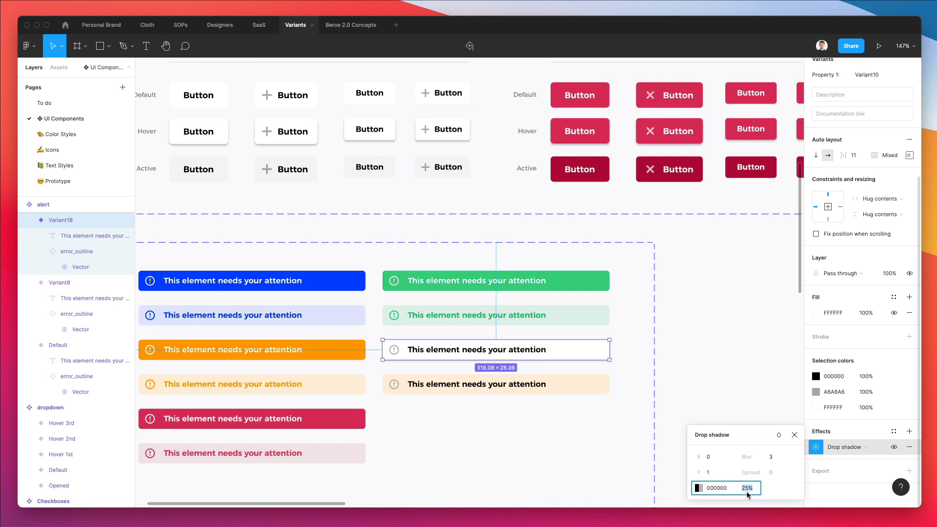
pyautogui.click(717, 473)
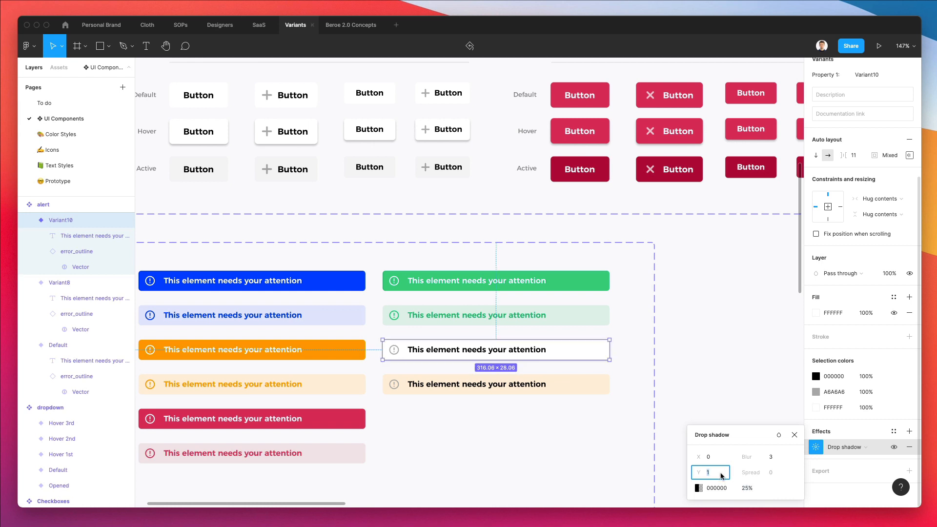
pyautogui.press('Up')
pyautogui.click(747, 490)
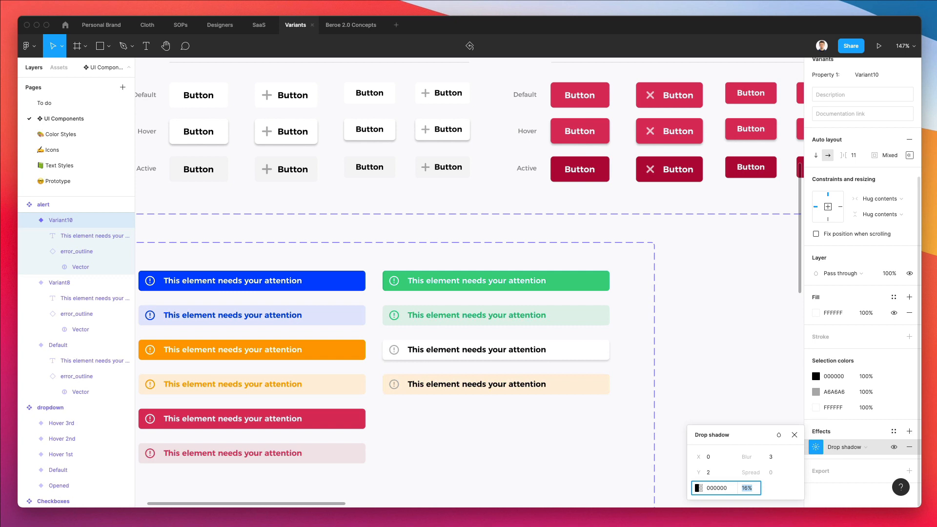
pyautogui.click(669, 314)
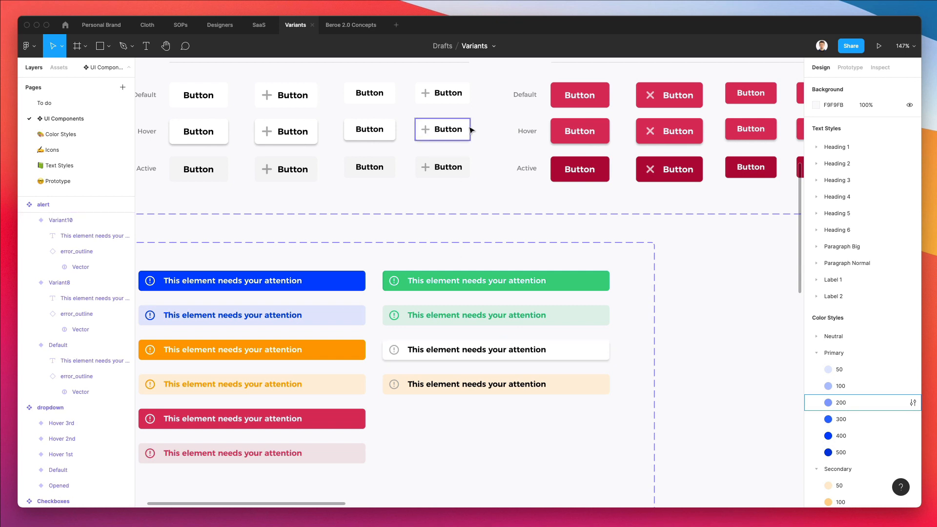
# Fill the pale orange banner in the second column with the light grey sampled from an active white button.
pyautogui.click(562, 385)
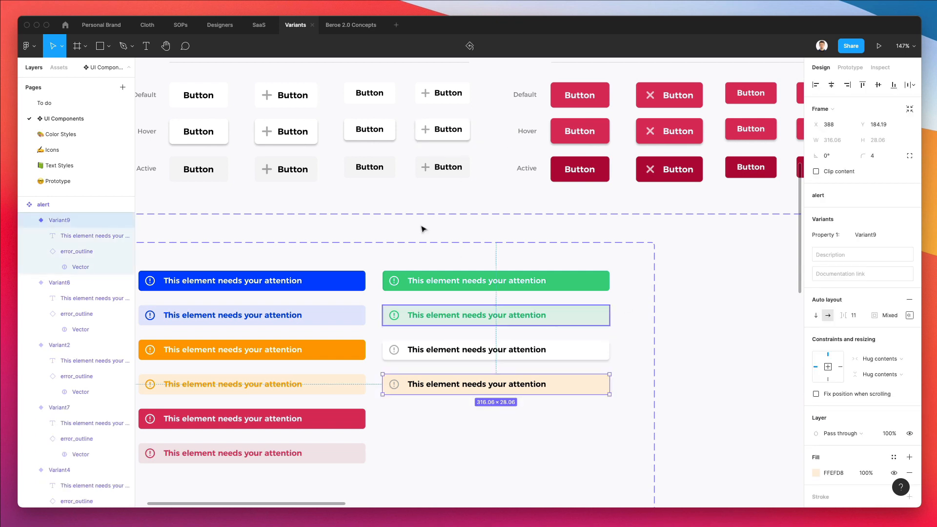
pyautogui.press('i')
pyautogui.click(385, 158)
pyautogui.click(688, 310)
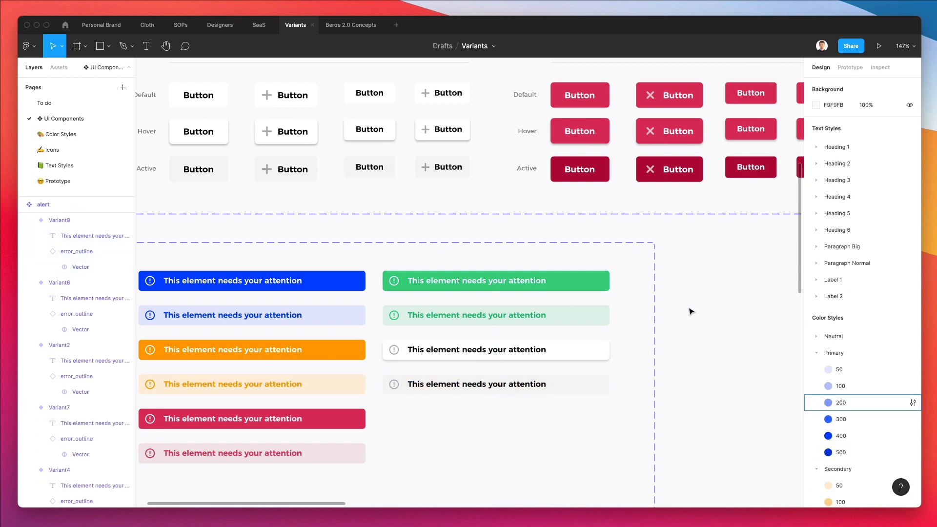
# Change the fill of the pale red banner in the first column to a brighter light pink.
pyautogui.scroll(-5, 472, 377)
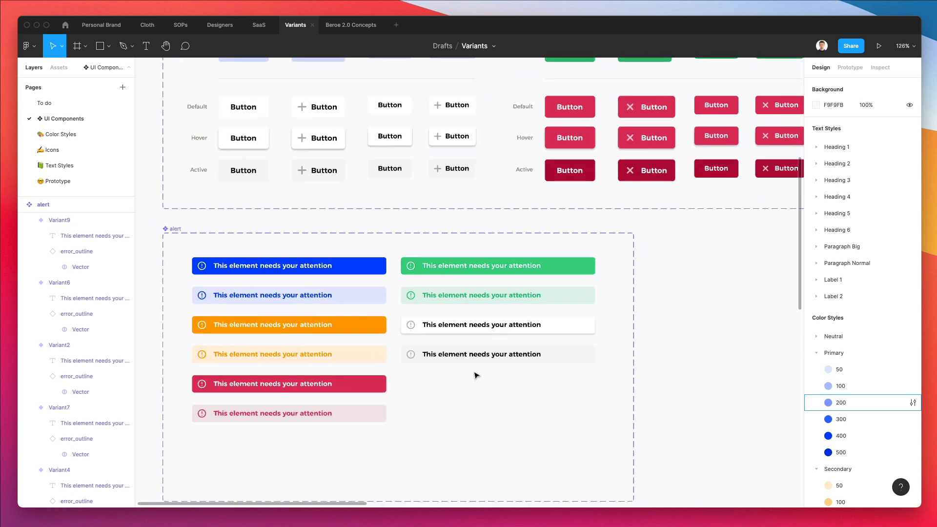
pyautogui.scroll(-1, 483, 377)
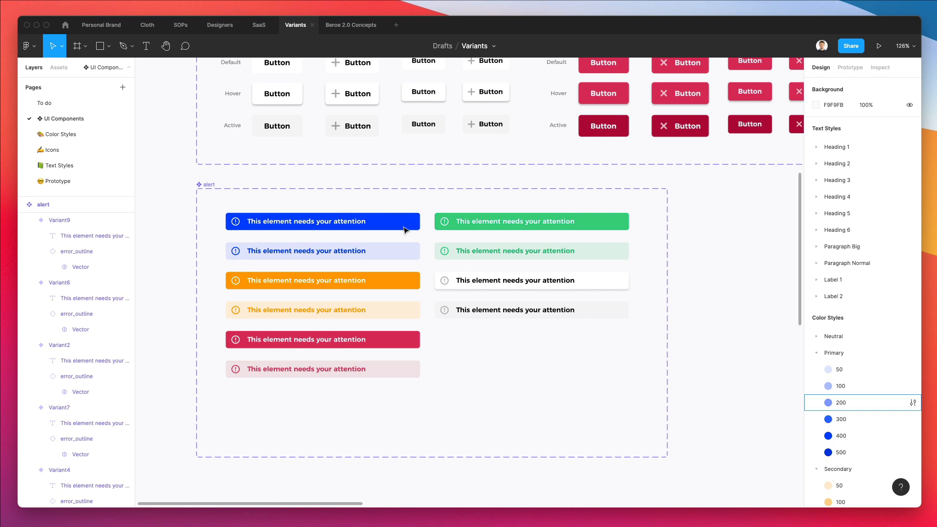
pyautogui.click(416, 372)
pyautogui.click(814, 471)
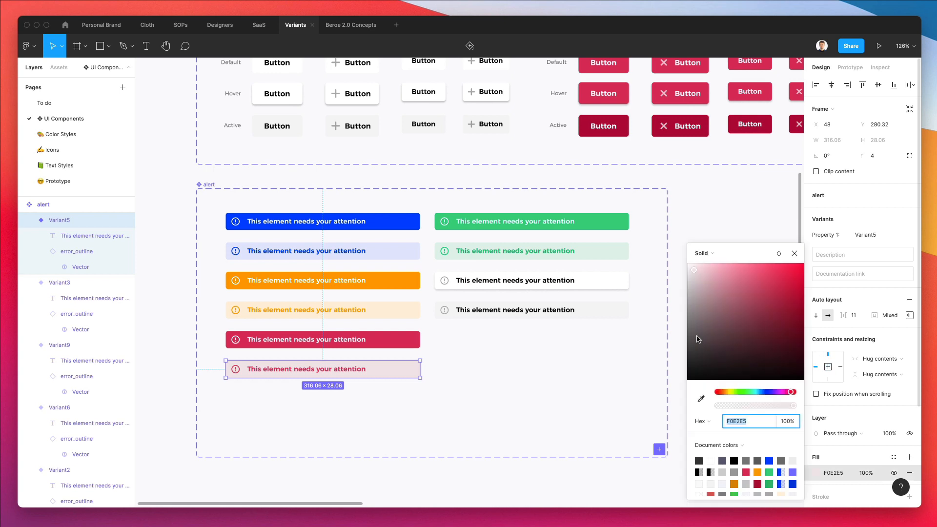
pyautogui.click(690, 266)
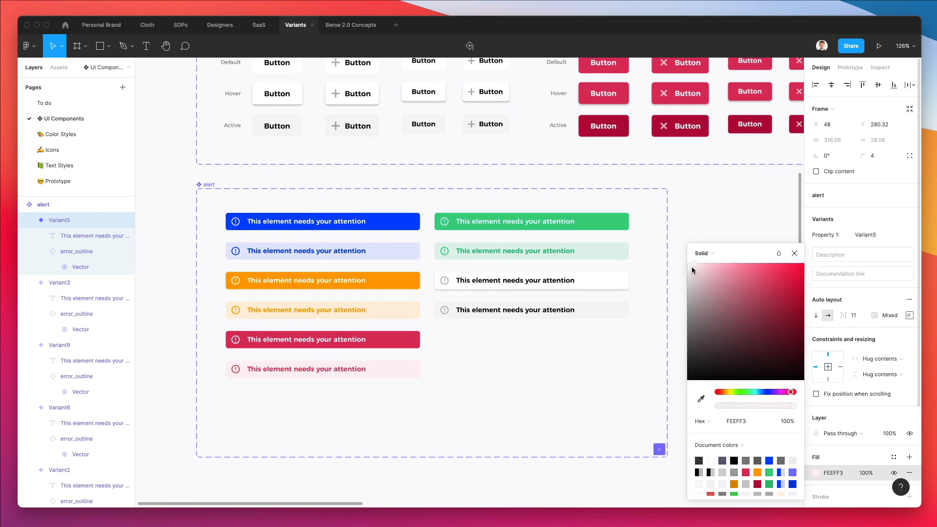
pyautogui.moveTo(692, 268); pyautogui.dragTo(694, 269)
pyautogui.click(498, 373)
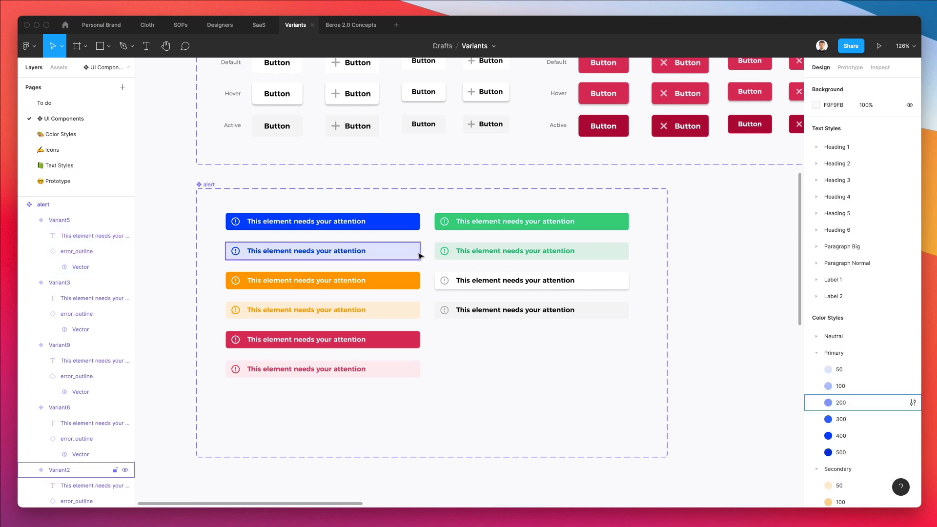
# Rename the alert component set as Alert.
pyautogui.scroll(-2, 550, 359)
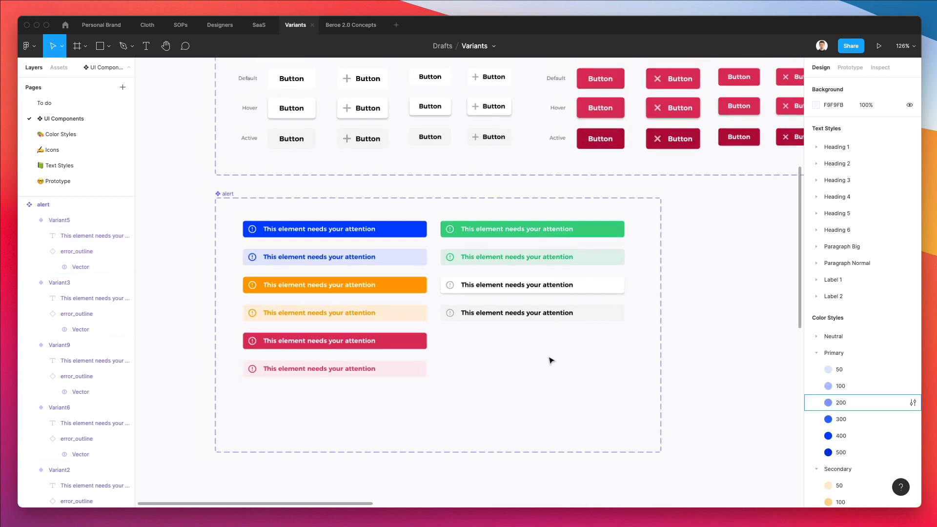
pyautogui.click(225, 194)
pyautogui.doubleClick(225, 195)
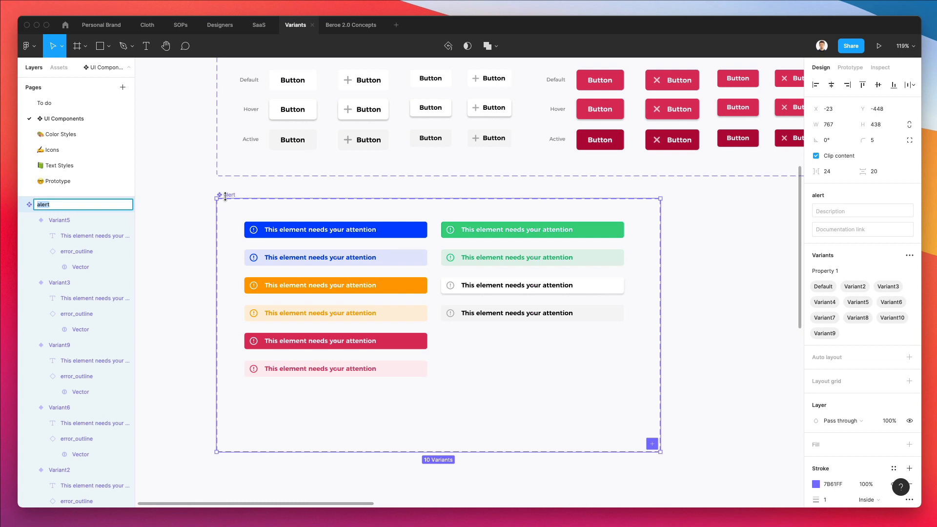
pyautogui.write('Alert')
pyautogui.press('Return')
pyautogui.click(296, 192)
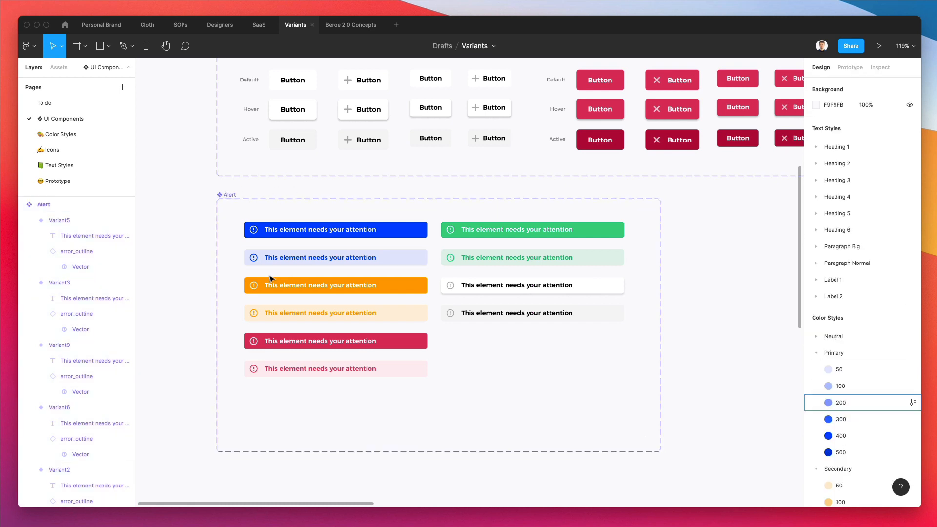
# Rename the solid blue banner variant as Color=Blue,Priority=Primary and copy that name for reuse.
pyautogui.click(282, 234)
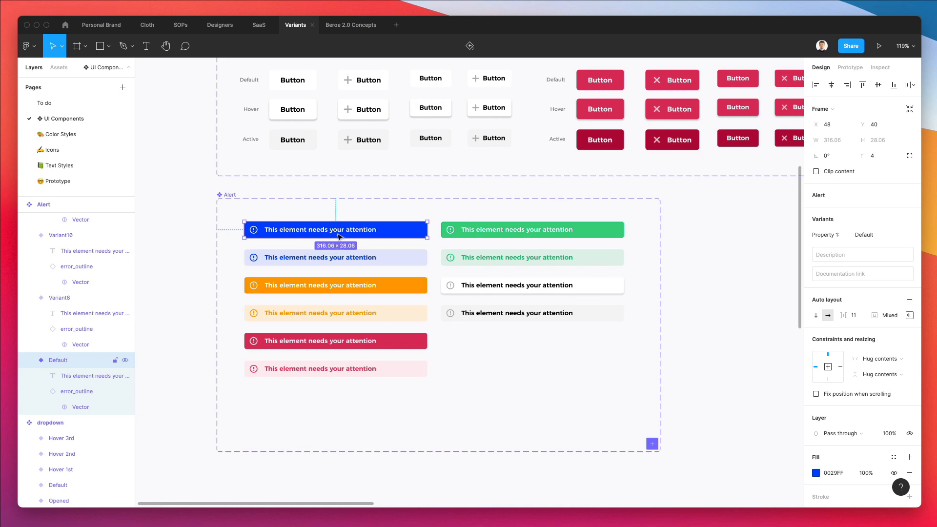
pyautogui.scroll(3, 332, 234)
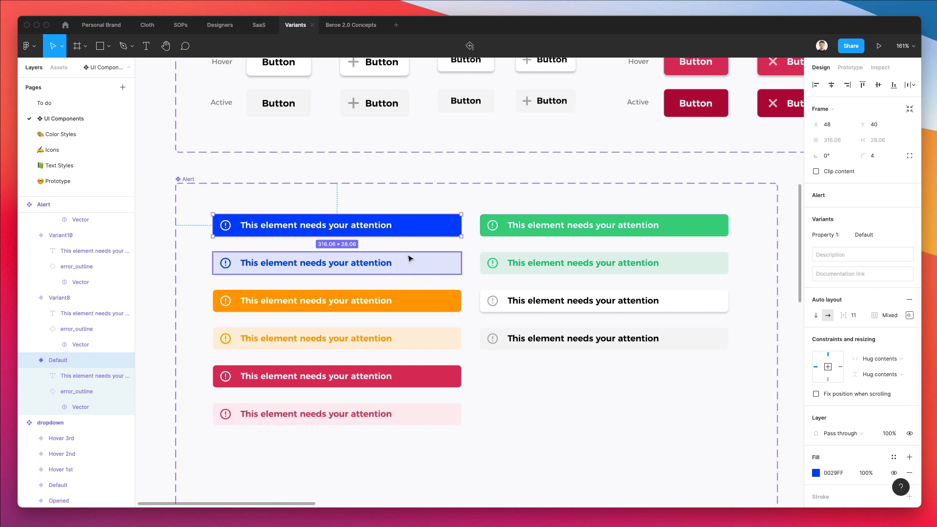
pyautogui.press('super+r')
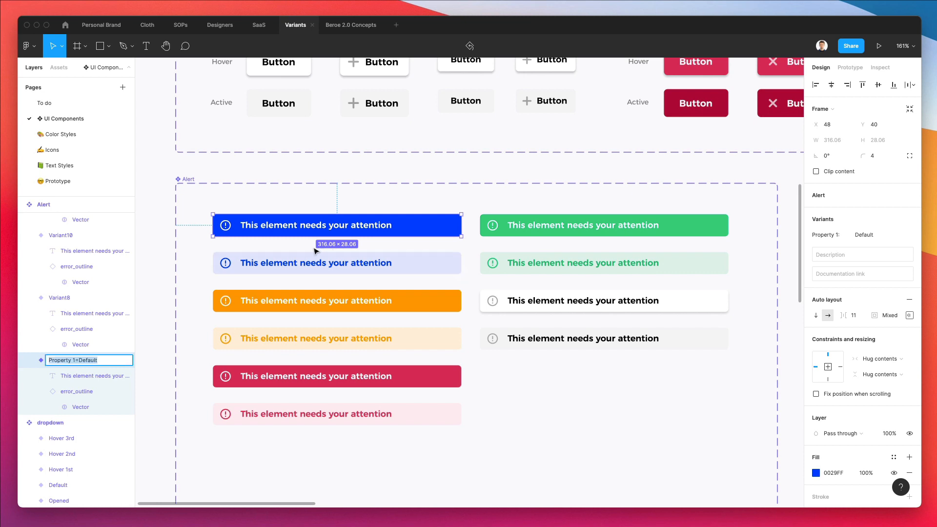
pyautogui.press('Left')
pyautogui.hotkey('alt', 'shift', 'Right')
pyautogui.hotkey('alt', 'shift', 'Right')
pyautogui.write('Color')
pyautogui.hotkey('alt', 'shift', 'Right')
pyautogui.write('B')
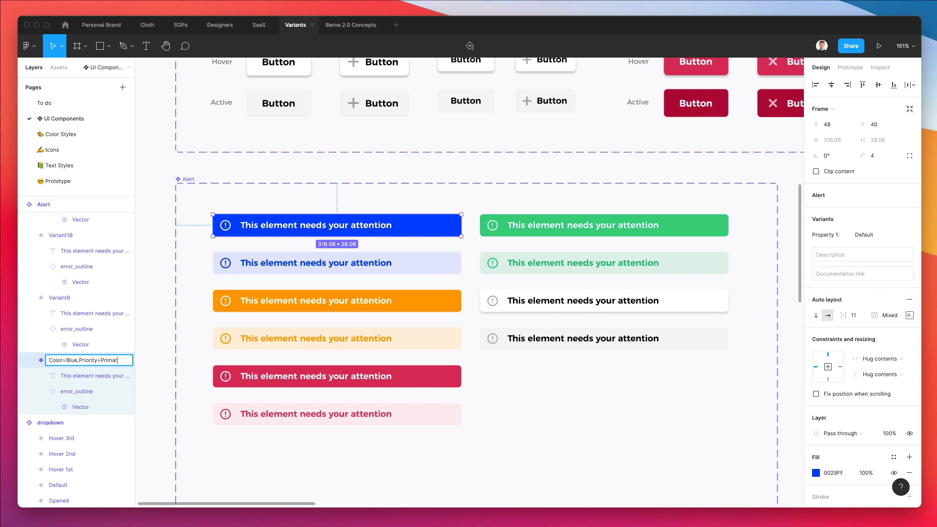
pyautogui.hotkey('ctrl', 'a')
pyautogui.hotkey('ctrl', 'c')
pyautogui.press('Return')
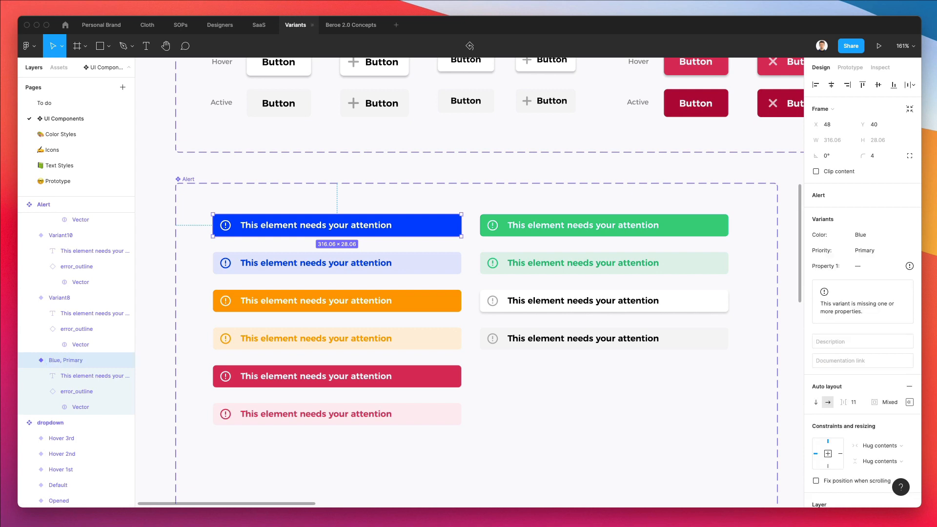
# Rename the pale blue banner variant as Color=Blue,Priority=Secondary, reusing the copied name.
pyautogui.click(338, 255)
pyautogui.hotkey('ctrl', 'r')
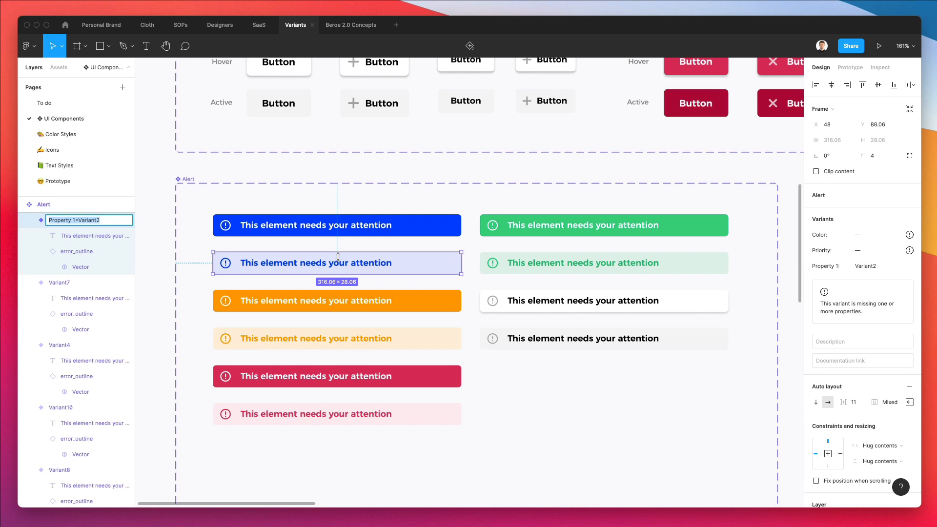
pyautogui.hotkey('ctrl', 'v')
pyautogui.doubleClick(115, 221)
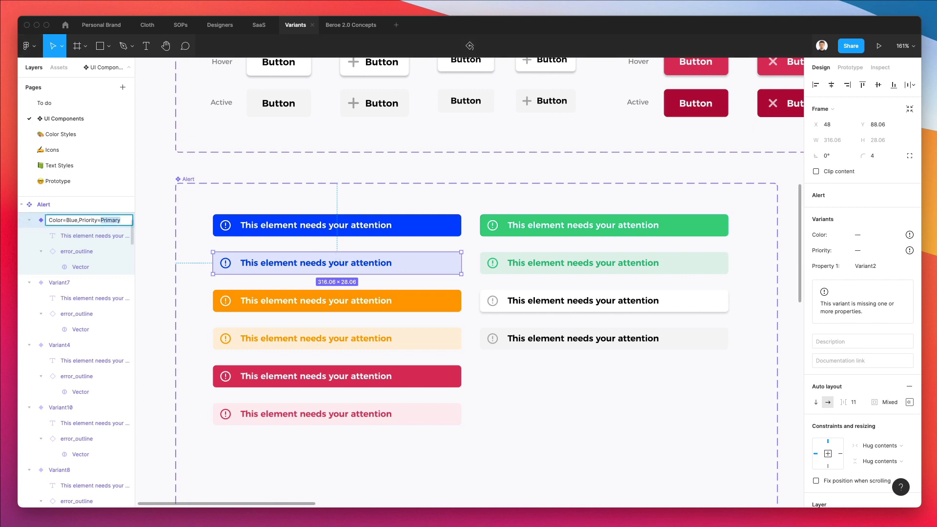
pyautogui.write('Secondary')
pyautogui.press('Return')
# Rename the solid orange banner variant as Color=Orange,Priority=Primary.
pyautogui.click(367, 310)
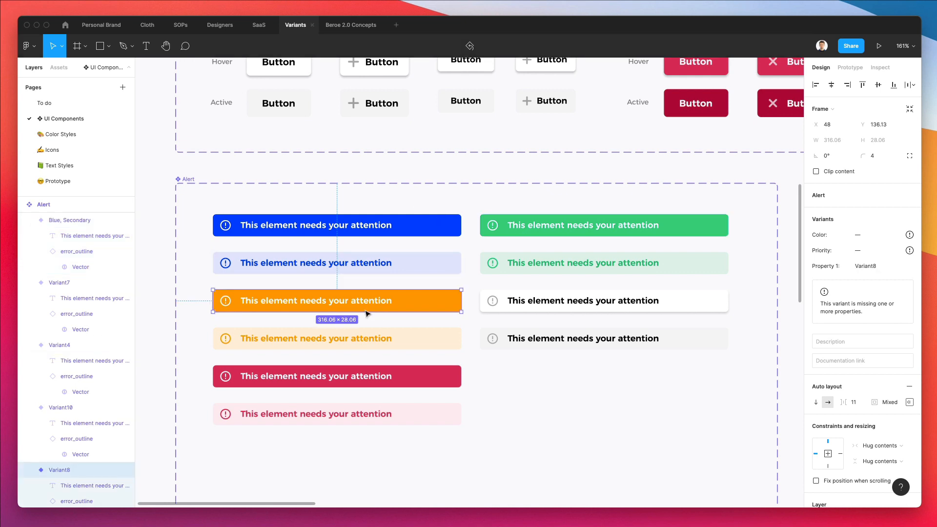
pyautogui.hotkey('ctrl', 'r')
pyautogui.hotkey('ctrl', 'v')
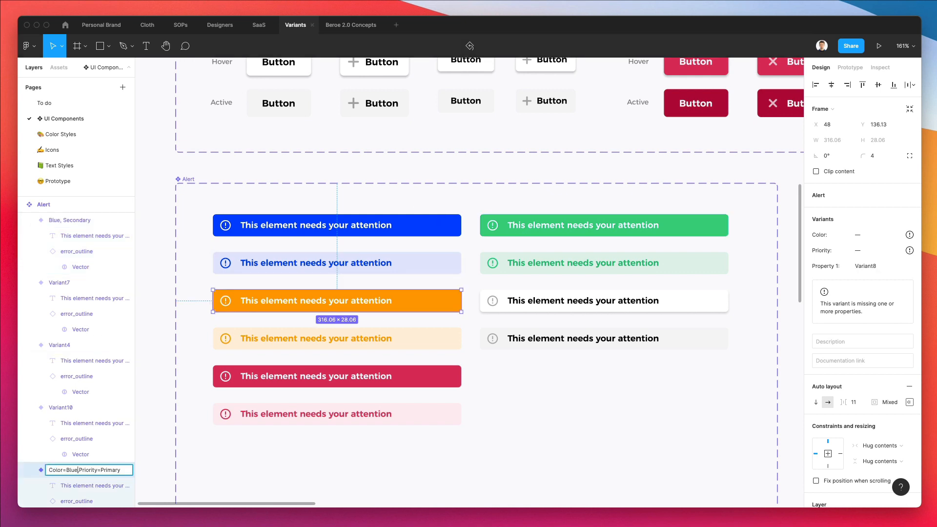
pyautogui.hotkey('alt', 'shift', 'Left')
pyautogui.write('Orange')
pyautogui.press('Return')
# Rename the pale orange banner variant as Color=Orange,Priority=Secondary, reusing the name copied from the solid orange variant.
pyautogui.click(348, 343)
pyautogui.hotkey('ctrl', 'r')
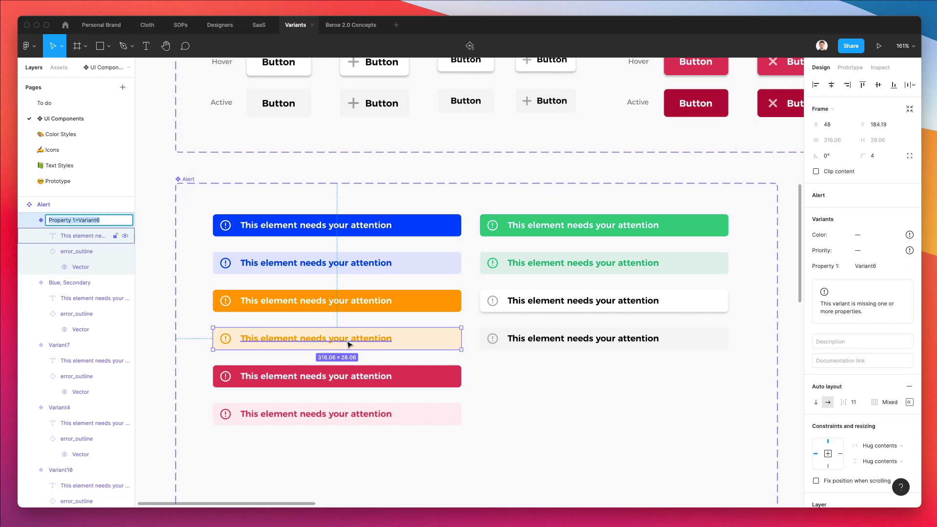
pyautogui.click(333, 307)
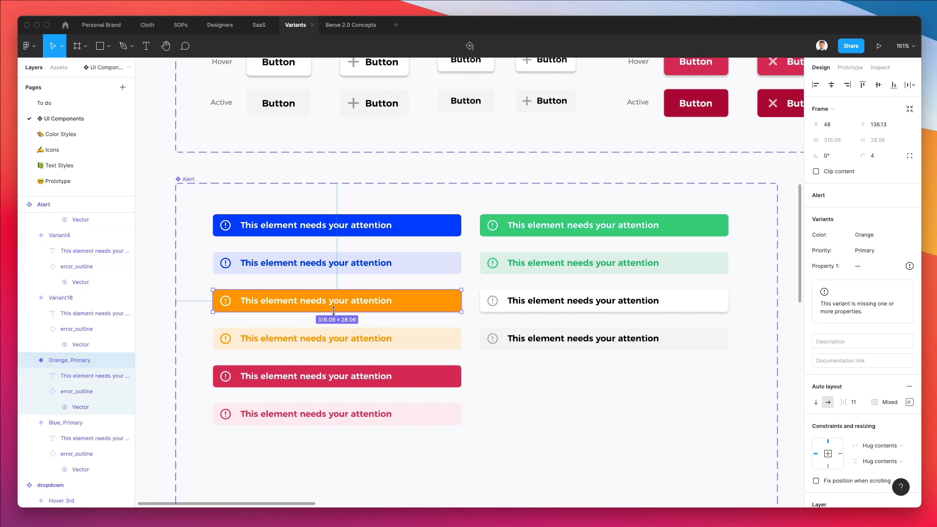
pyautogui.hotkey('ctrl', 'r')
pyautogui.hotkey('ctrl', 'c')
pyautogui.click(347, 330)
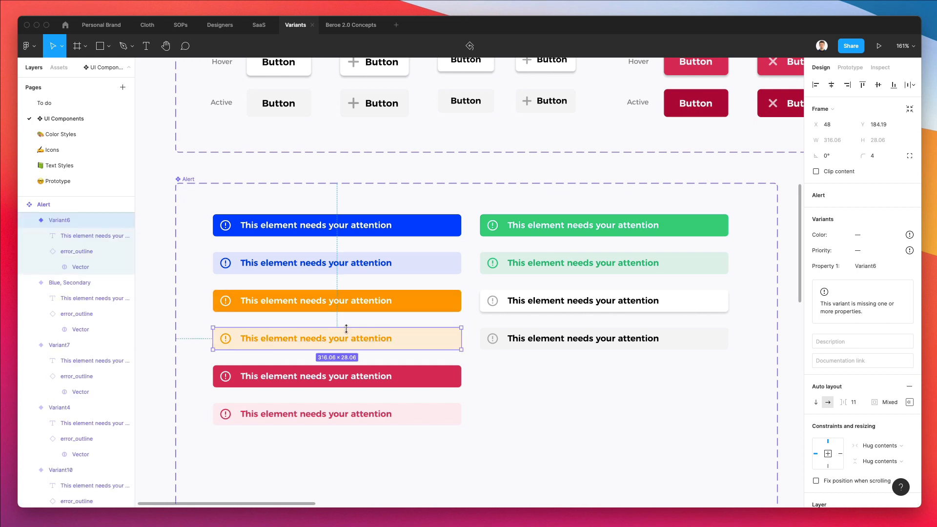
pyautogui.hotkey('ctrl', 'r')
pyautogui.hotkey('ctrl', 'v')
pyautogui.hotkey('alt', 'shift', 'Left')
pyautogui.write('Se')
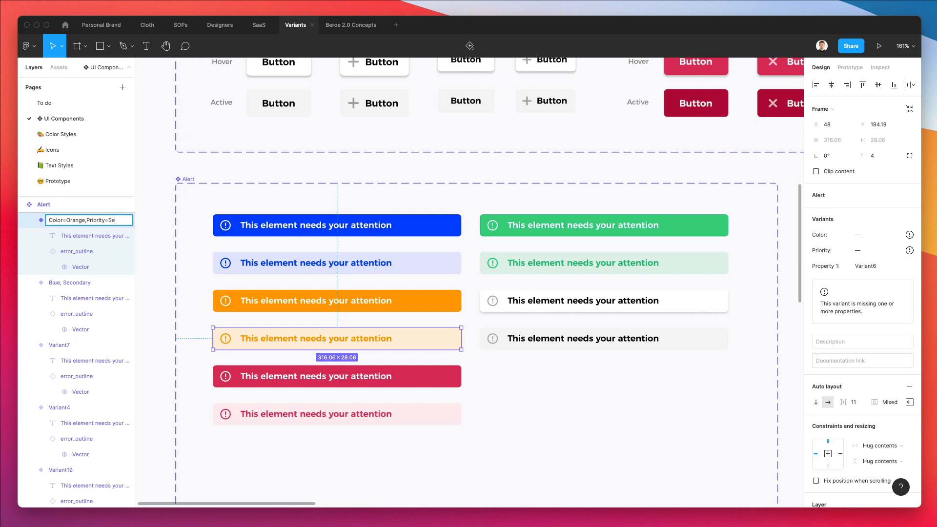
pyautogui.write('condary')
pyautogui.press('Return')
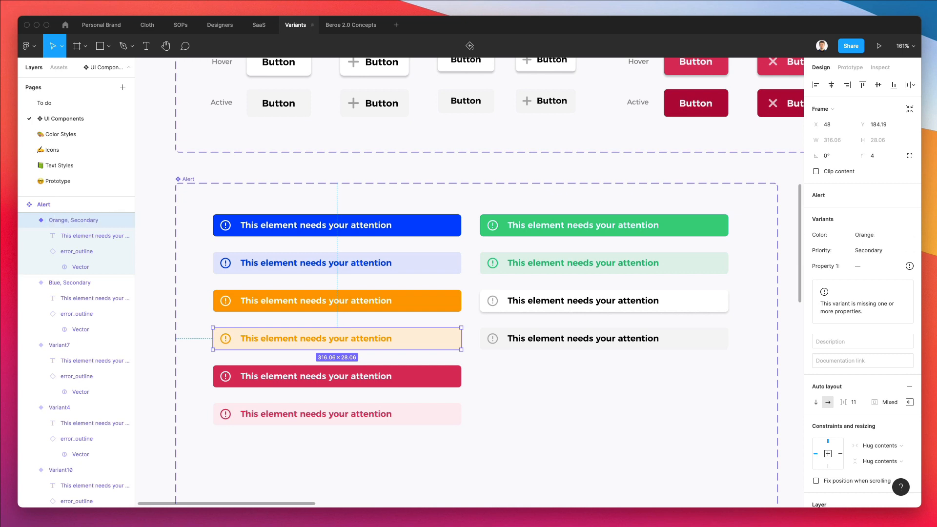
# Rename the solid red banner variant as Color=Red,Priority=Primary and copy that name for reuse.
pyautogui.scroll(-1, 303, 318)
pyautogui.click(284, 362)
pyautogui.hotkey('ctrl', 'r')
pyautogui.hotkey('ctrl', 'v')
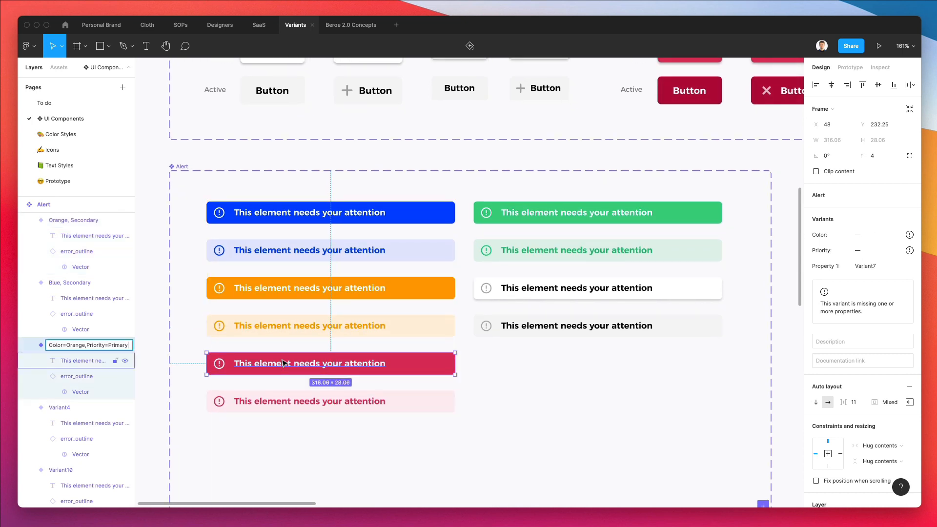
pyautogui.hotkey('alt', 'shift', 'Left')
pyautogui.hotkey('alt', 'Left')
pyautogui.press('Left')
pyautogui.hotkey('alt', 'shift', 'Left')
pyautogui.write('Red')
pyautogui.hotkey('ctrl', 'a')
pyautogui.press('Return')
# Rename the pale red banner variant as Color=Red,Priority=Secondary, reusing the copied name.
pyautogui.click(308, 409)
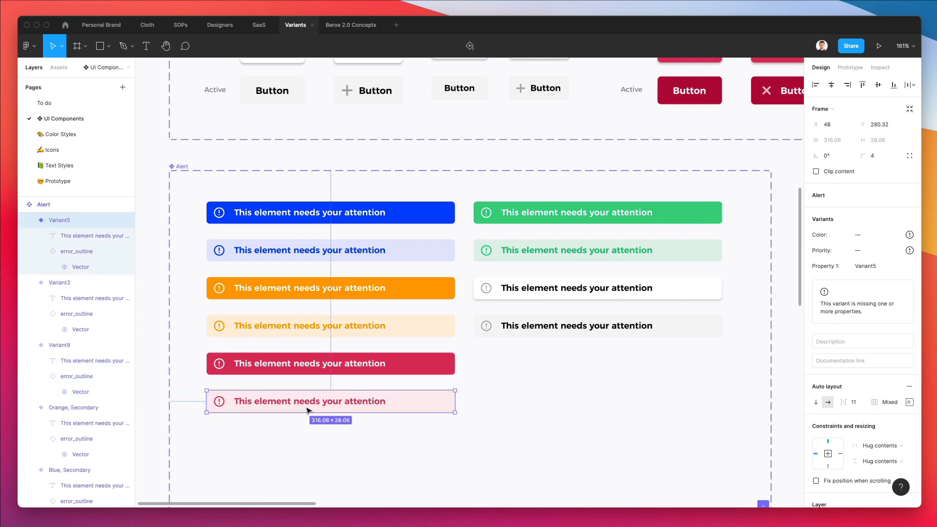
pyautogui.hotkey('ctrl', 'r')
pyautogui.hotkey('ctrl', 'v')
pyautogui.hotkey('alt', 'shift', 'Left')
pyautogui.write('Se')
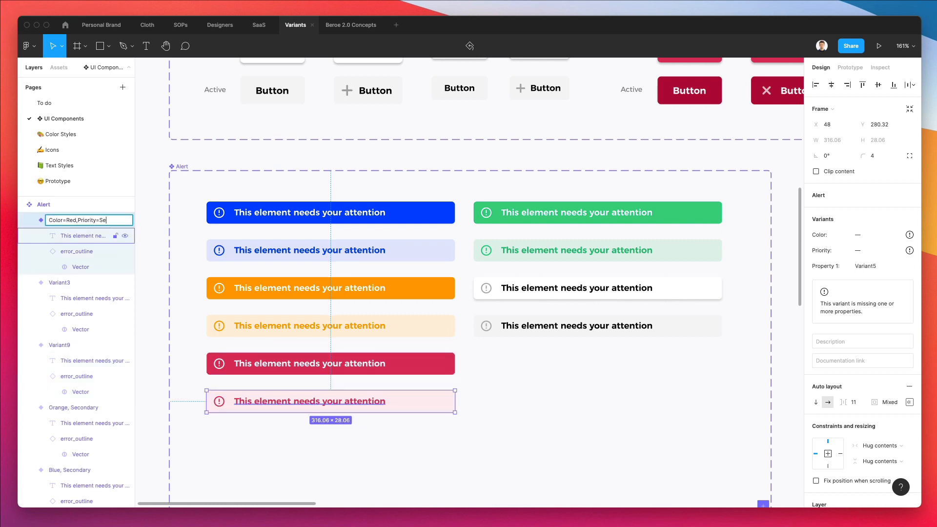
pyautogui.press('Return')
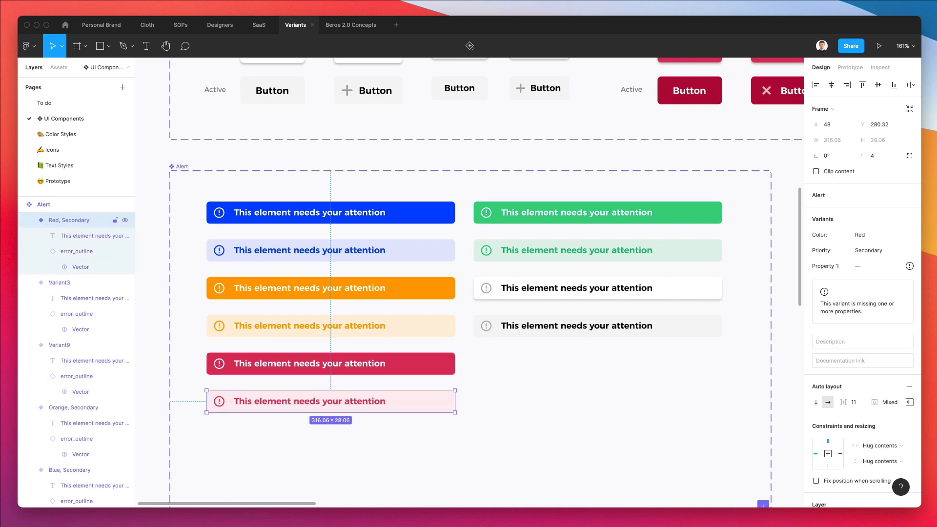
# Rename the solid green banner variant as Color=Green,Priority=Primary, reusing the copied red variant name.
pyautogui.click(609, 214)
pyautogui.hotkey('ctrl', 'r')
pyautogui.hotkey('ctrl', 'v')
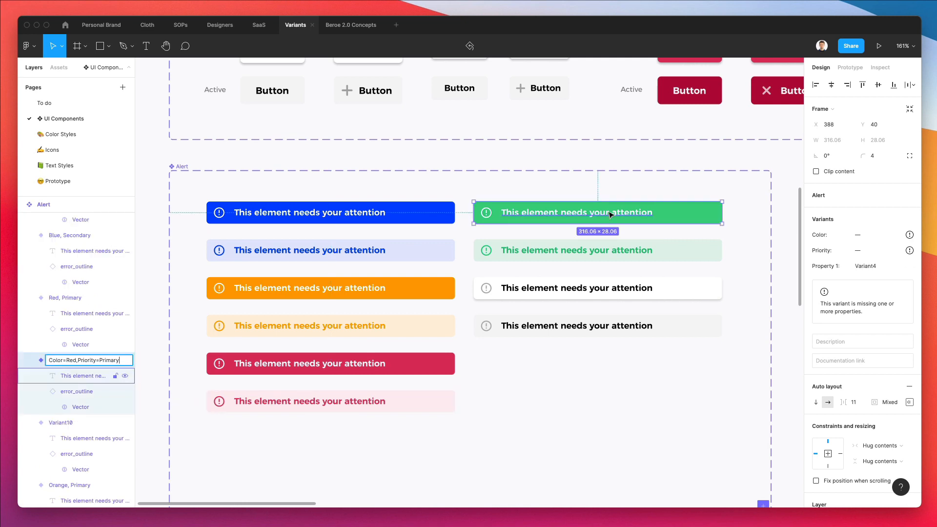
pyautogui.hotkey('alt', 'shift', 'Left')
pyautogui.write('Green')
pyautogui.press('Return')
# Rename the pale green banner variant as Color=Red,Priority=Secondary from the copied name.
pyautogui.click(688, 249)
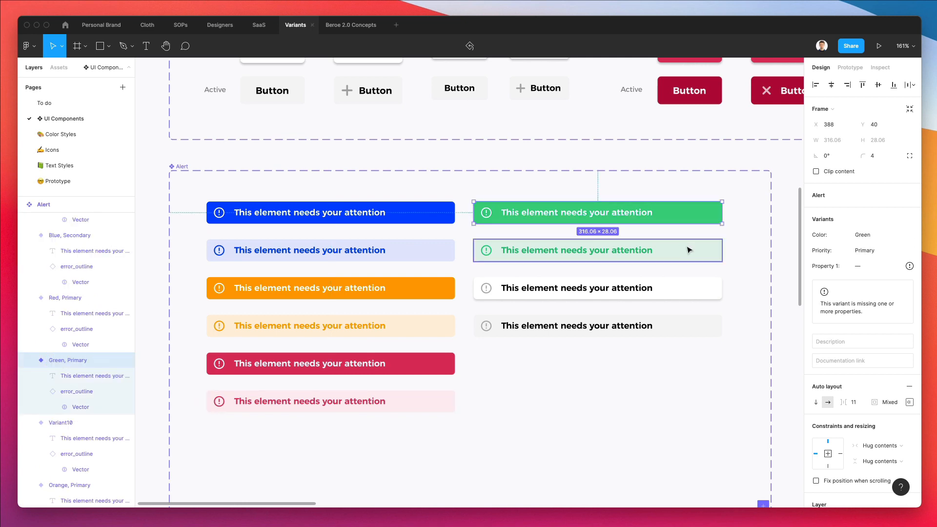
pyautogui.hotkey('ctrl', 'r')
pyautogui.hotkey('ctrl', 'v')
pyautogui.hotkey('alt', 'shift', 'Left')
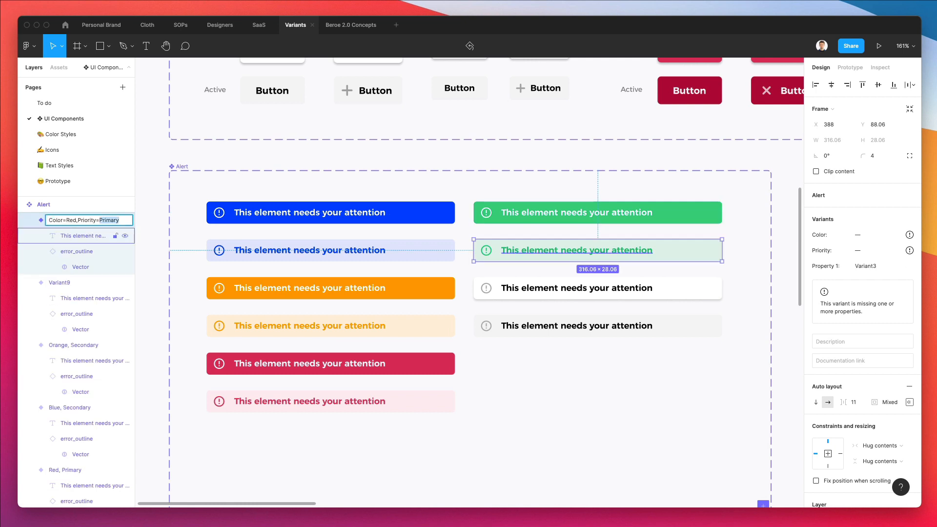
pyautogui.write('Second')
pyautogui.press('Return')
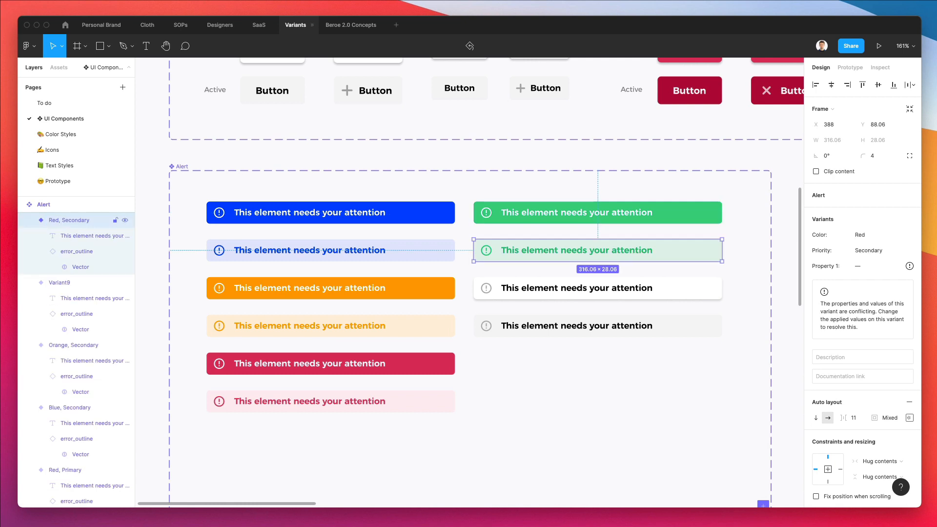
# Rename the white banner variant as Color=White,Priority=Primary and copy that name for reuse.
pyautogui.click(609, 289)
pyautogui.hotkey('ctrl', 'r')
pyautogui.write('v')
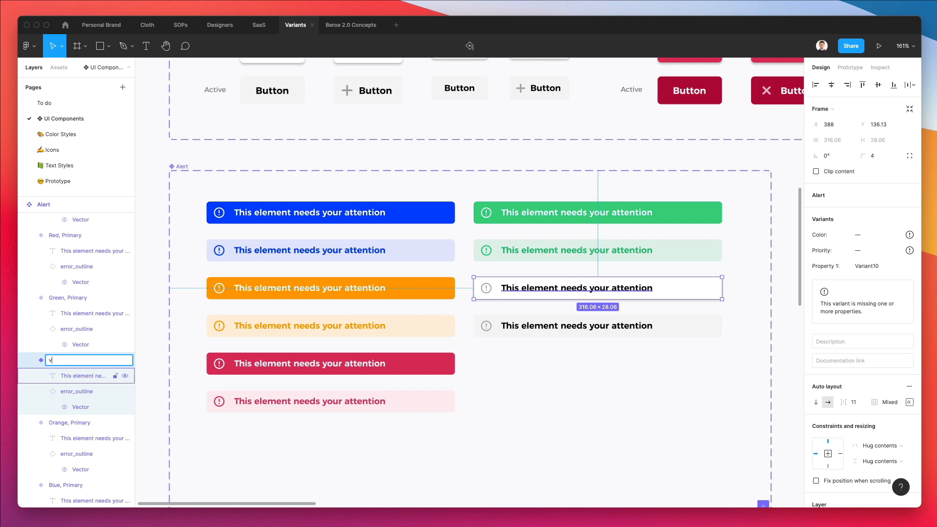
pyautogui.press('super+v')
pyautogui.hotkey('alt', 'shift', 'Left')
pyautogui.write('White')
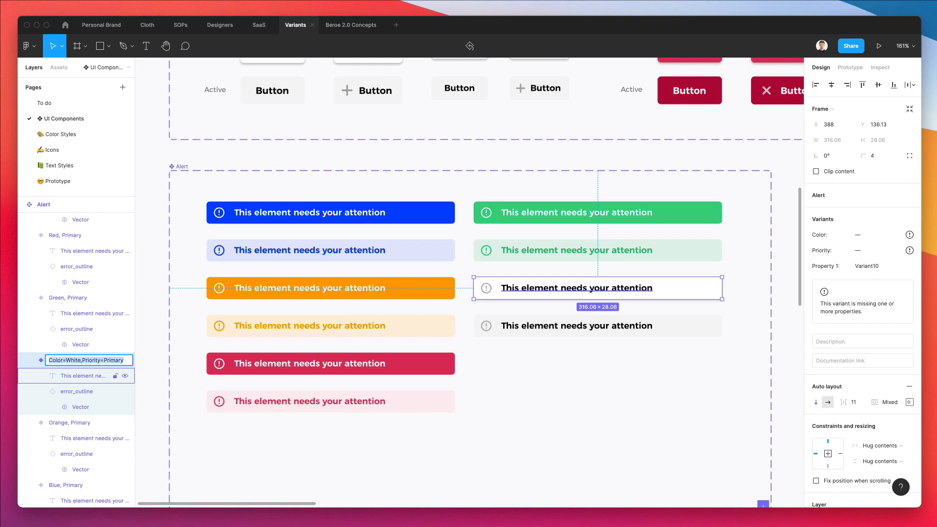
pyautogui.press('Return')
# Rename the light grey banner variant as Color=White,Priority=Secondary and clear the selection.
pyautogui.click(618, 326)
pyautogui.press('super+r')
pyautogui.press('super+v')
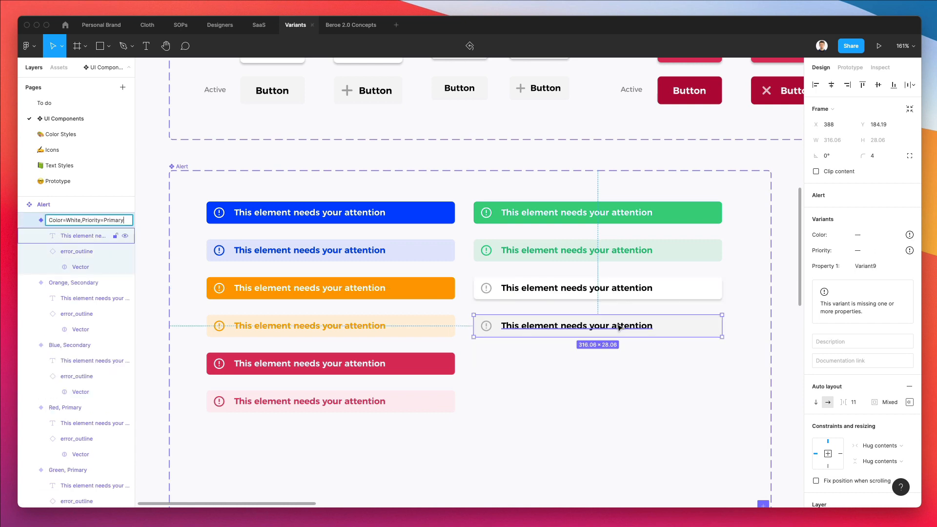
pyautogui.hotkey('alt', 'shift', 'Left')
pyautogui.write('Se')
pyautogui.write('condary')
pyautogui.press('Return')
pyautogui.click(585, 342)
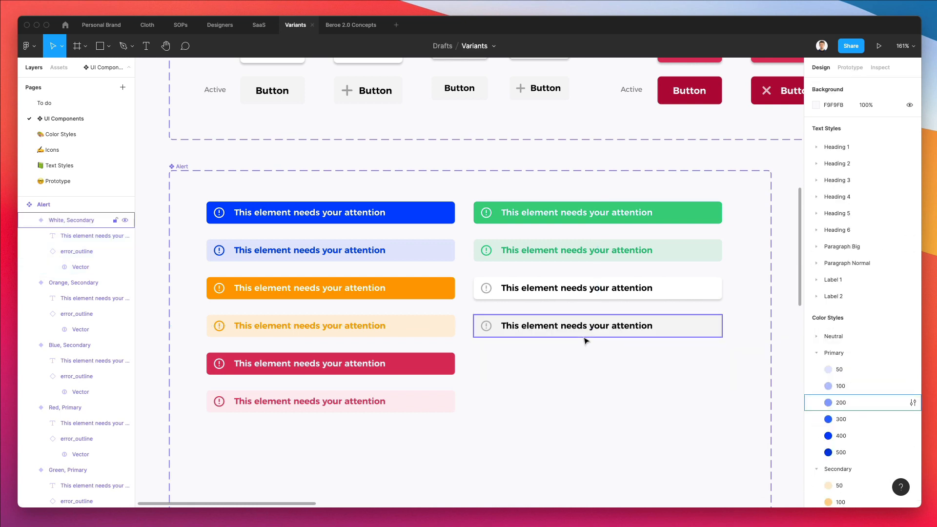
# Search the component assets for "aler" and clear the search.
pyautogui.scroll(-3, 580, 340)
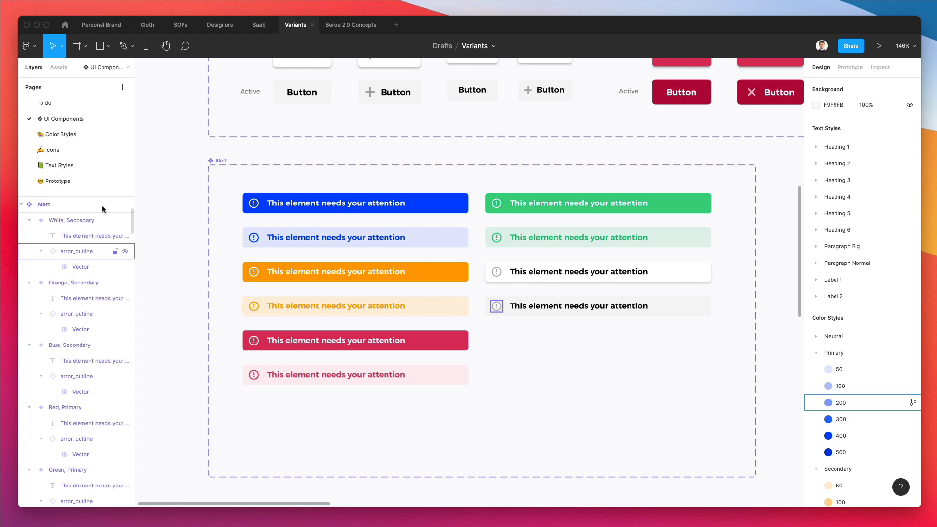
pyautogui.scroll(-1, 343, 193)
pyautogui.click(59, 67)
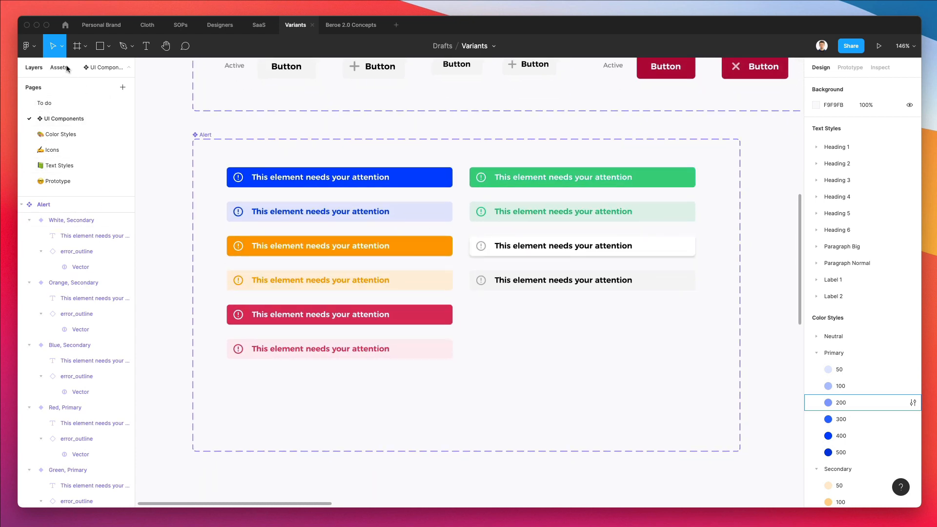
pyautogui.write('aler')
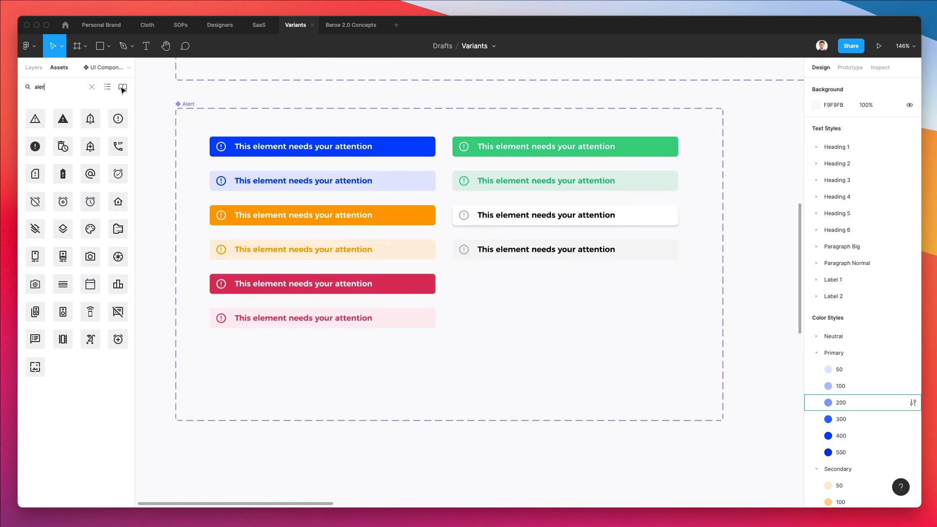
pyautogui.click(91, 87)
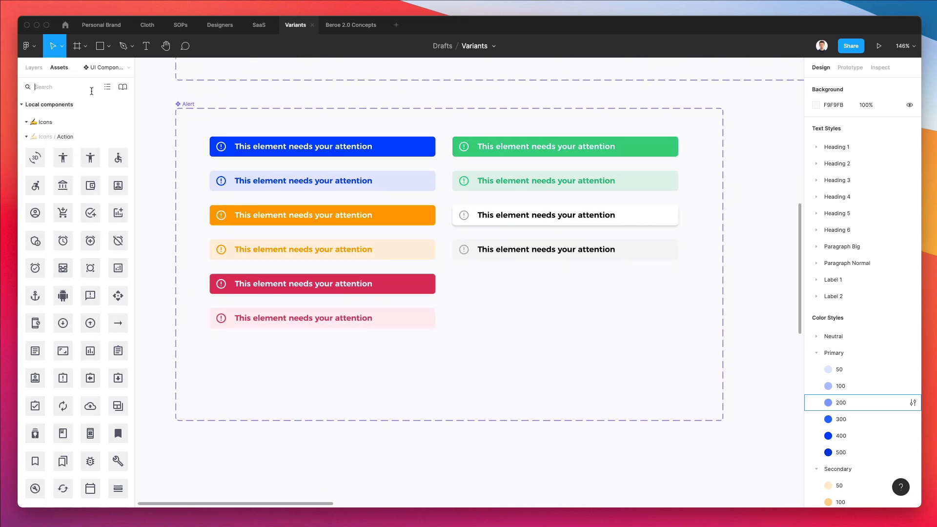
# Place an Alert instance from the local UI Components on the canvas below the Alert component set.
pyautogui.click(26, 137)
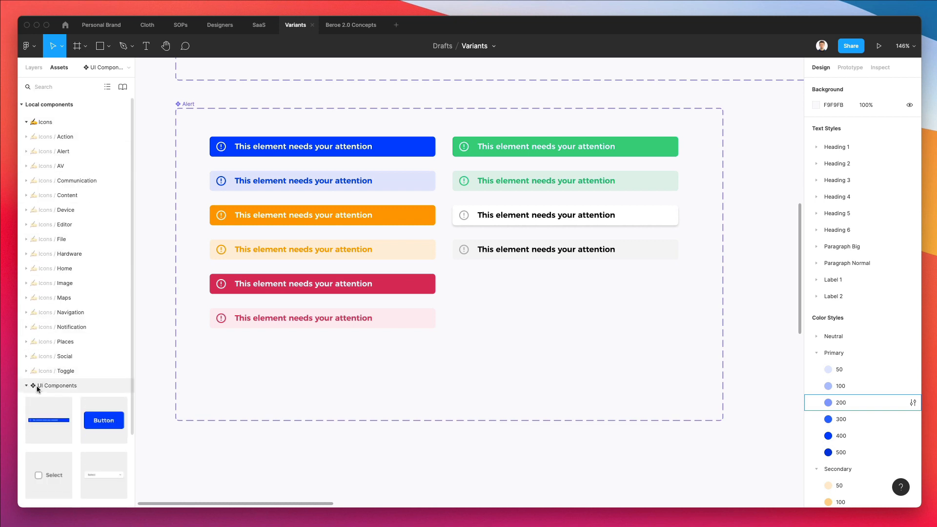
pyautogui.scroll(-4, 30, 388)
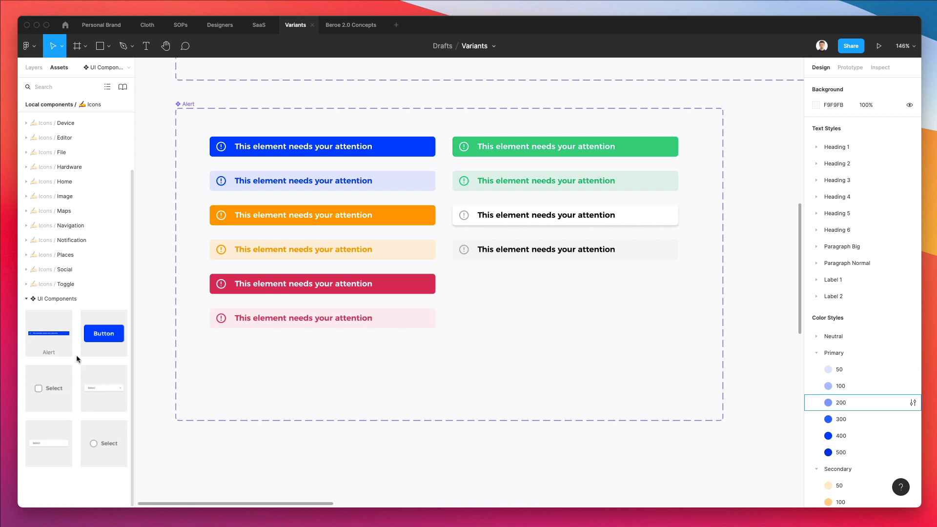
pyautogui.moveTo(69, 346); pyautogui.dragTo(322, 488)
pyautogui.scroll(-2, 325, 448)
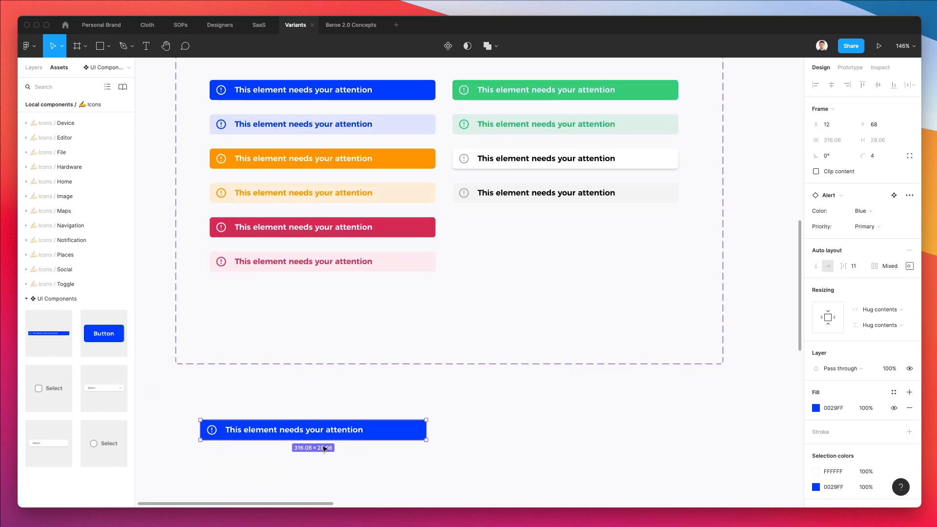
pyautogui.scroll(-2, 324, 448)
pyautogui.moveTo(332, 388); pyautogui.dragTo(317, 389)
pyautogui.hscroll(-3, 273, 373)
pyautogui.scroll(-2, 273, 374)
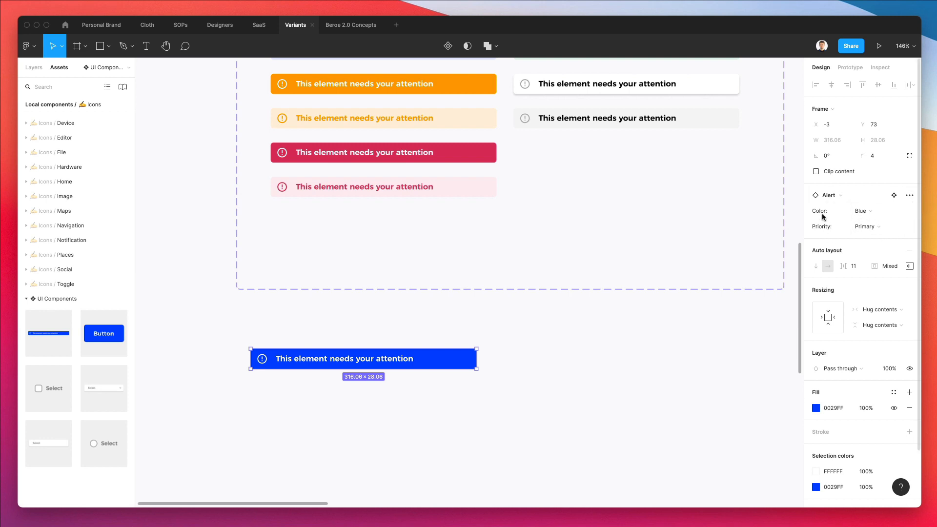
# Test the Alert instance's Color property by switching it through Orange, Red and Green and back to Blue.
pyautogui.click(874, 217)
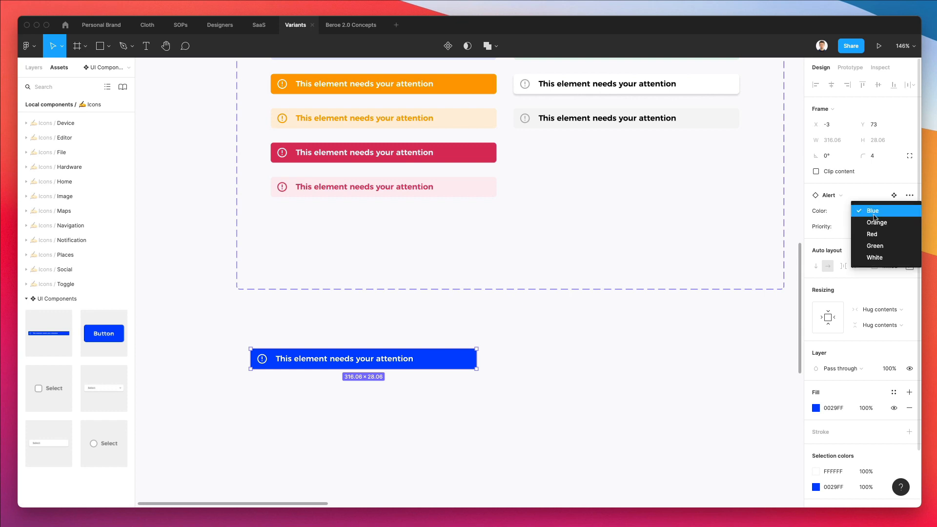
pyautogui.click(881, 223)
pyautogui.click(878, 217)
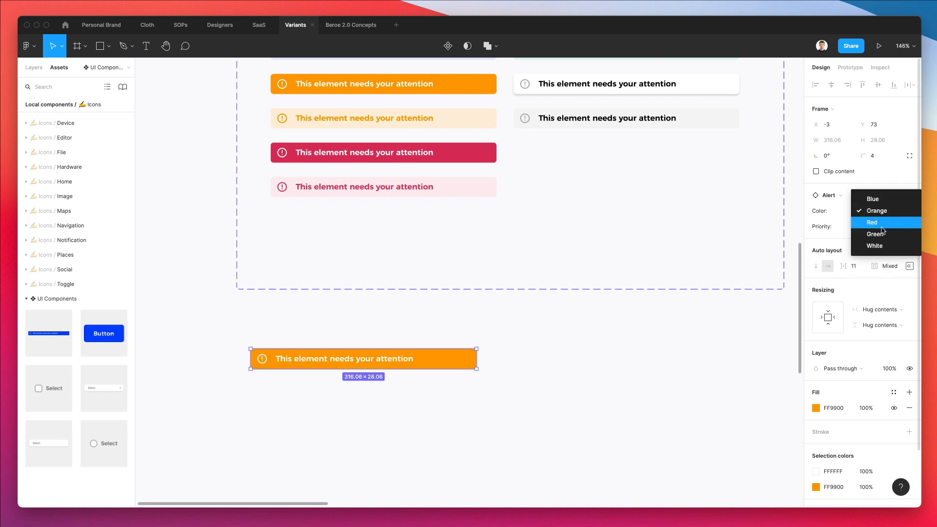
pyautogui.click(881, 228)
pyautogui.click(877, 211)
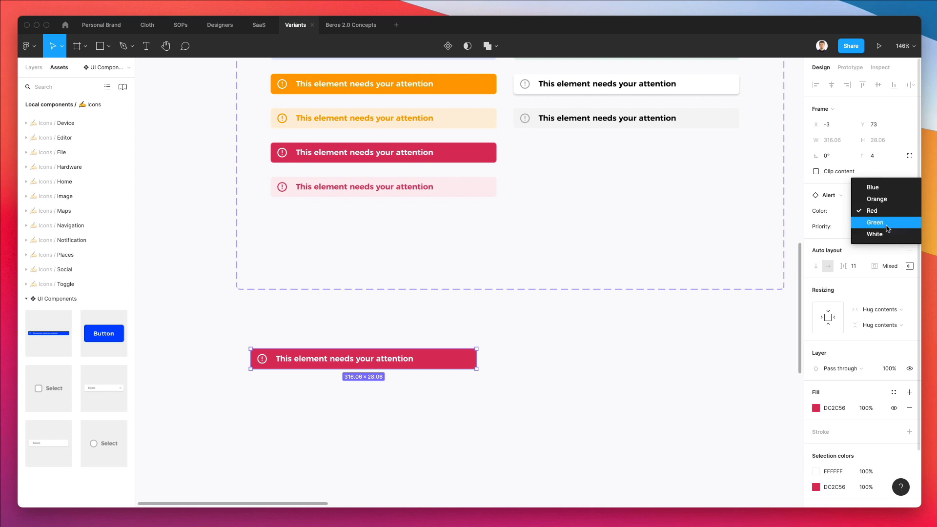
pyautogui.click(886, 225)
pyautogui.click(878, 212)
pyautogui.click(880, 198)
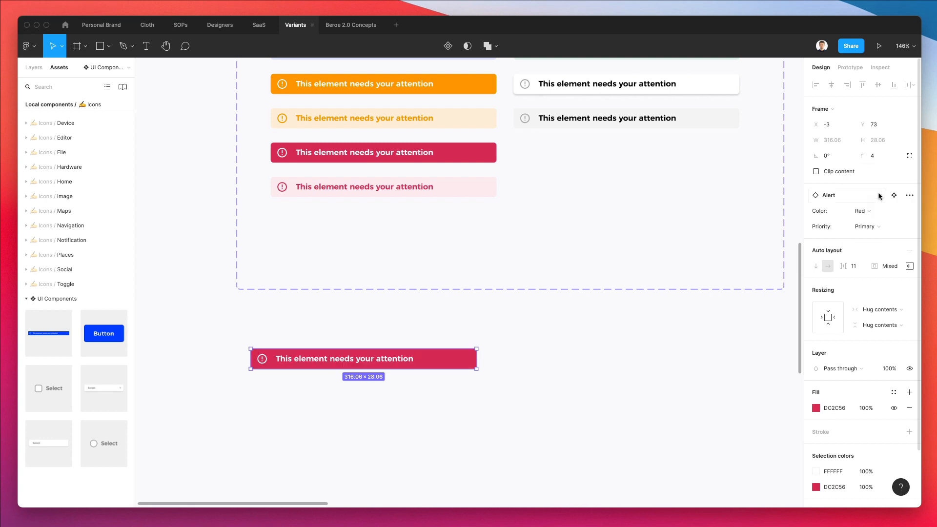
pyautogui.click(878, 213)
pyautogui.click(886, 189)
# Test the Alert instance by setting Priority to Secondary and switching Color through Orange and Green back to Blue.
pyautogui.click(874, 228)
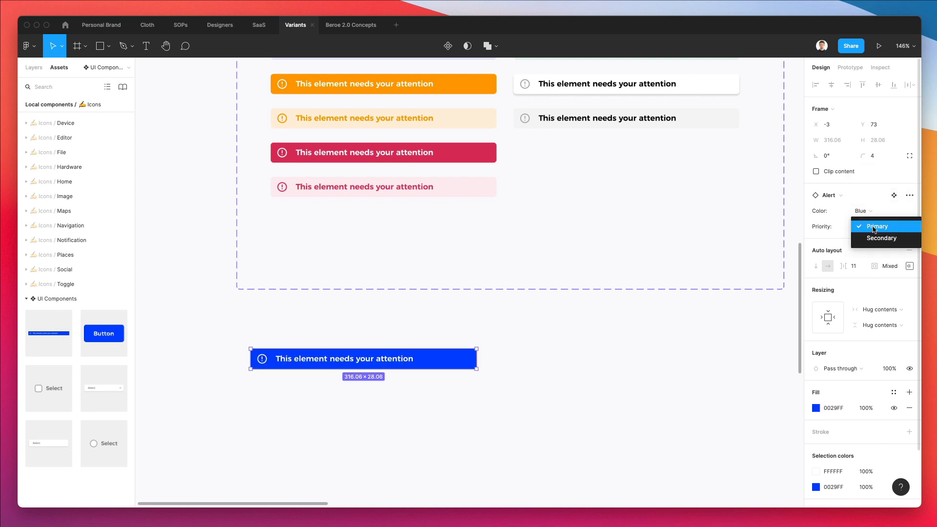
pyautogui.click(886, 239)
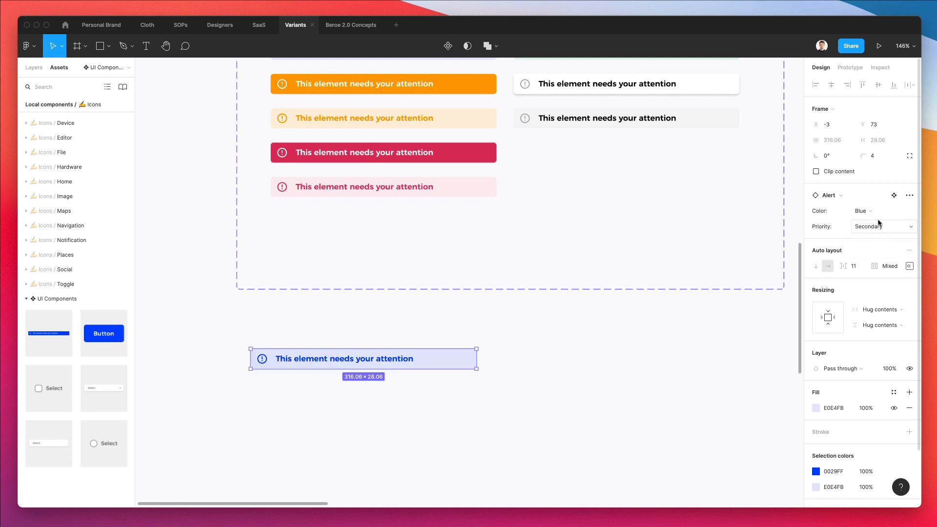
pyautogui.click(878, 213)
pyautogui.click(878, 222)
pyautogui.click(879, 213)
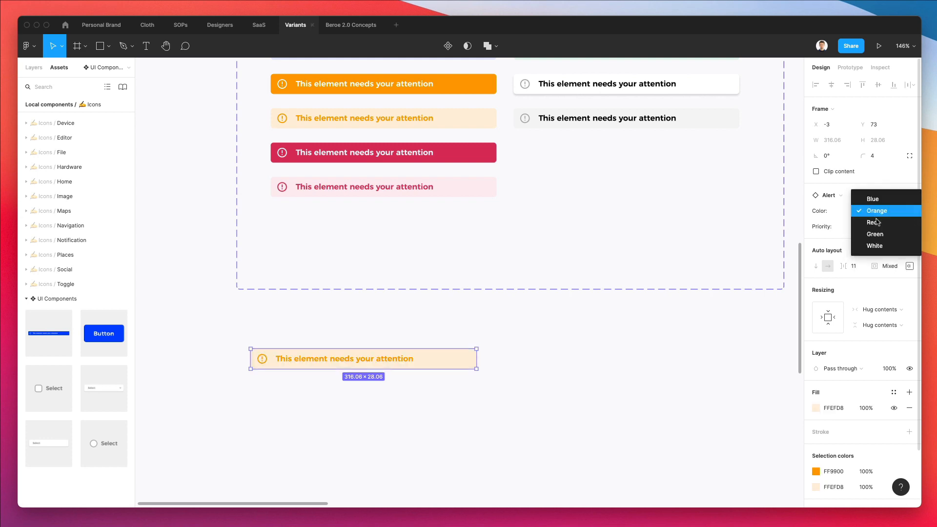
pyautogui.click(877, 234)
pyautogui.click(876, 211)
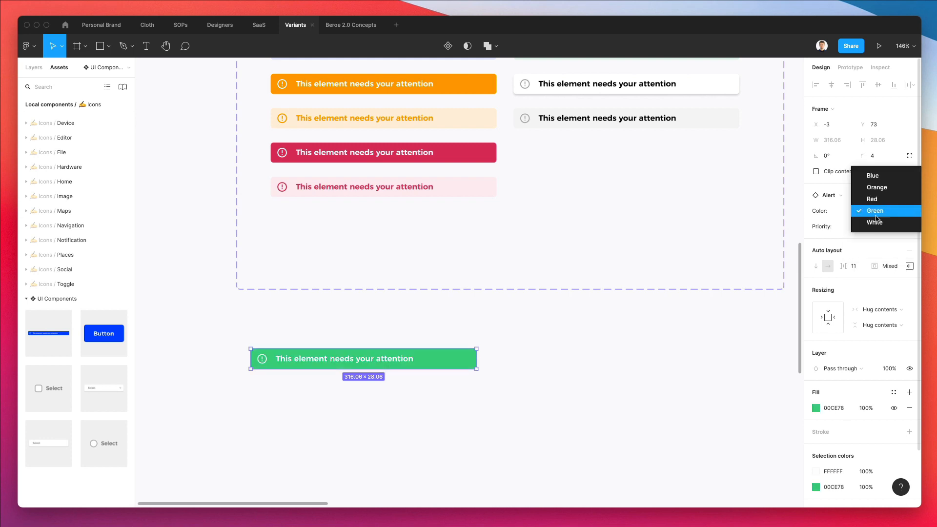
pyautogui.click(883, 175)
# Delete the test Alert instance from the canvas below the Alert component set.
pyautogui.click(601, 363)
pyautogui.scroll(-2, 604, 364)
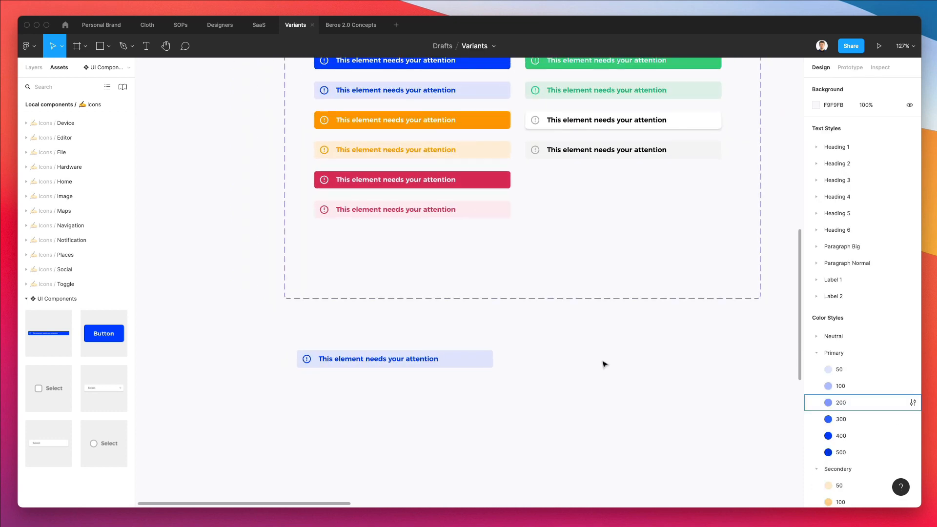
pyautogui.scroll(3, 604, 364)
pyautogui.moveTo(526, 415); pyautogui.dragTo(239, 507)
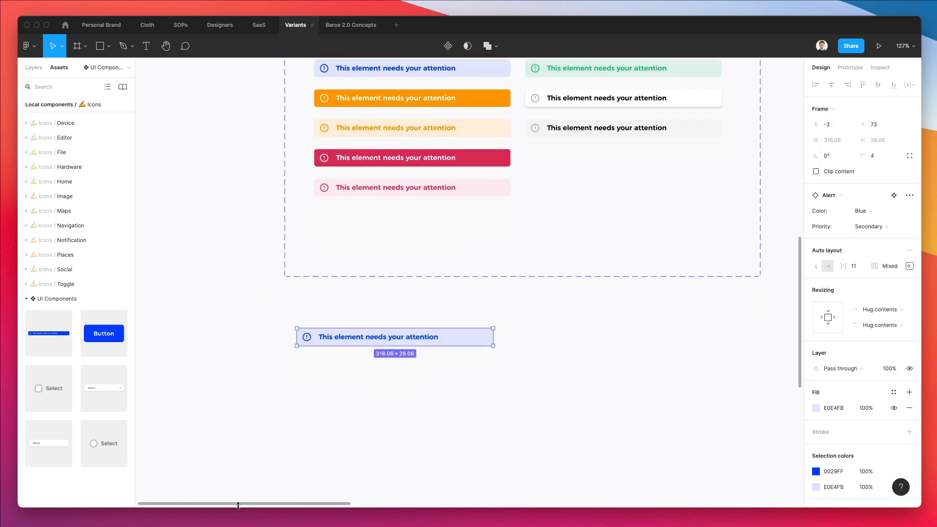
pyautogui.click(238, 506)
pyautogui.scroll(4, 299, 466)
pyautogui.scroll(1, 270, 341)
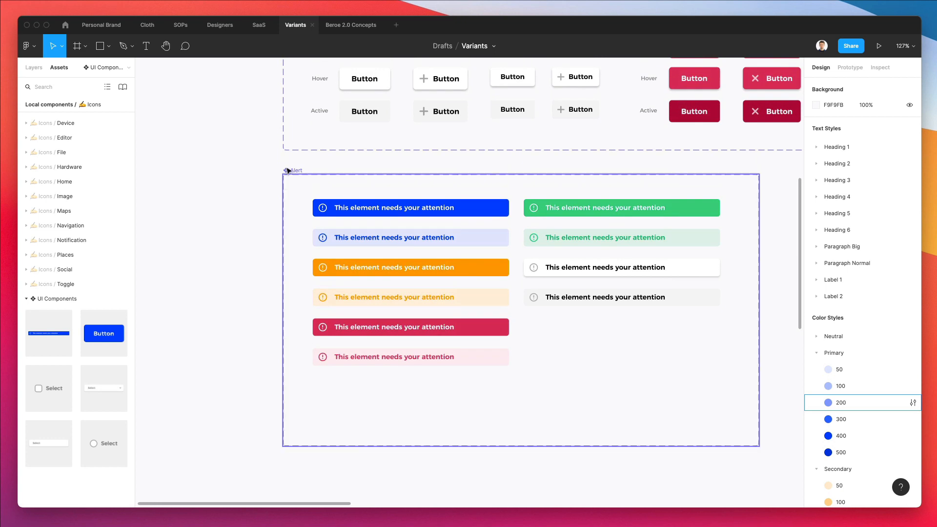
# Shorten the Alert component set's frame from its lower edge to a height of 354 and clear the selection.
pyautogui.click(295, 173)
pyautogui.moveTo(536, 433); pyautogui.dragTo(526, 393)
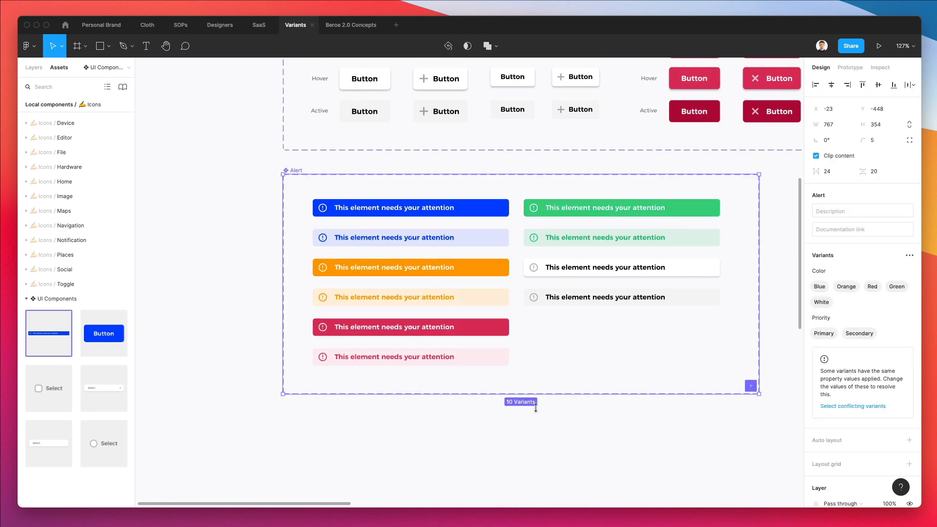
pyautogui.click(542, 434)
# Try to move the Alert component set to the left of the Button set, and undo the attempt.
pyautogui.scroll(-5, 545, 435)
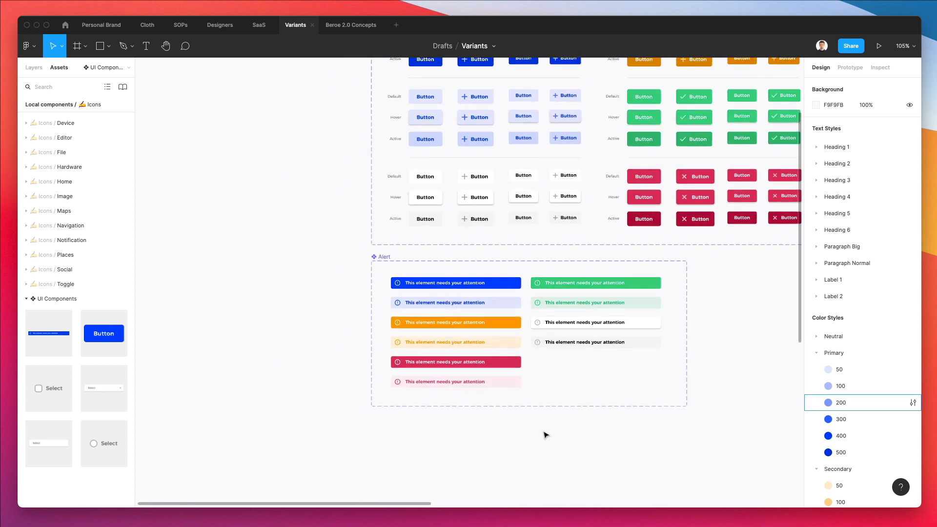
pyautogui.hscroll(2, 546, 435)
pyautogui.scroll(-1, 545, 434)
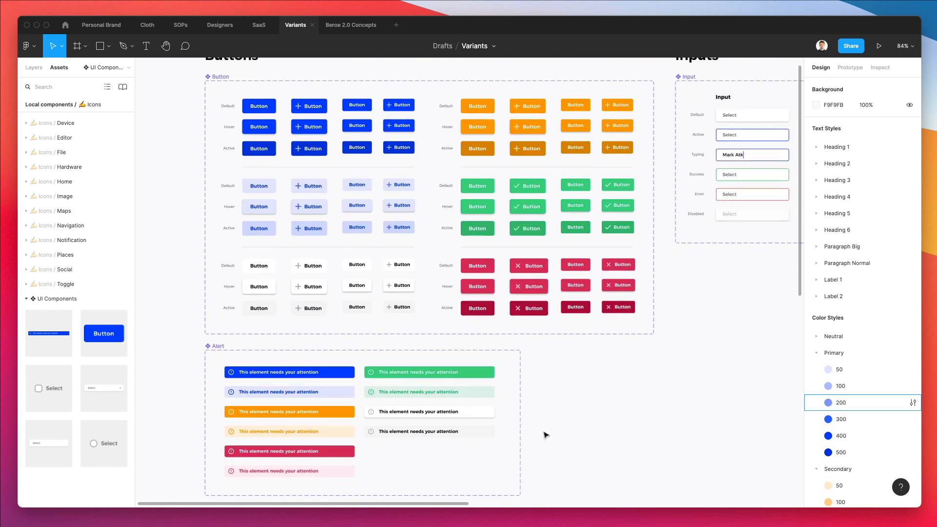
pyautogui.scroll(-1, 545, 435)
pyautogui.scroll(-1, 546, 435)
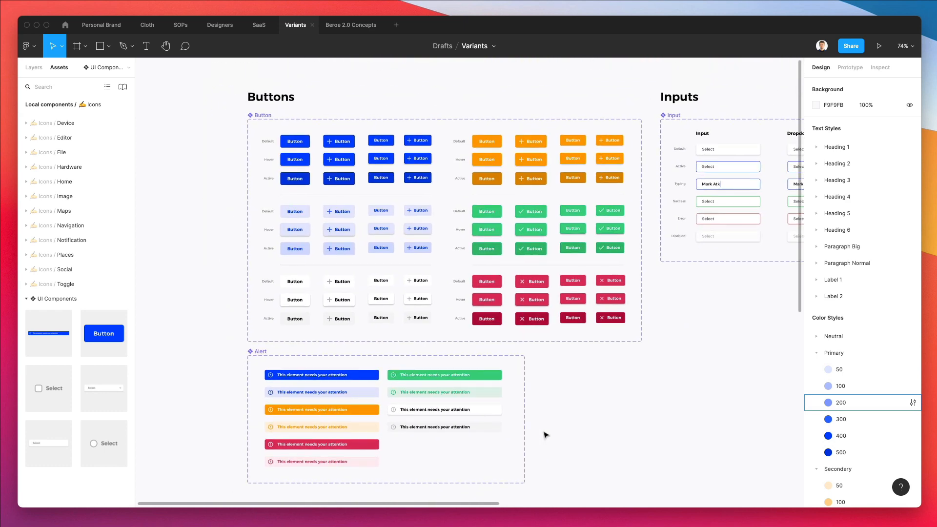
pyautogui.scroll(-1, 546, 435)
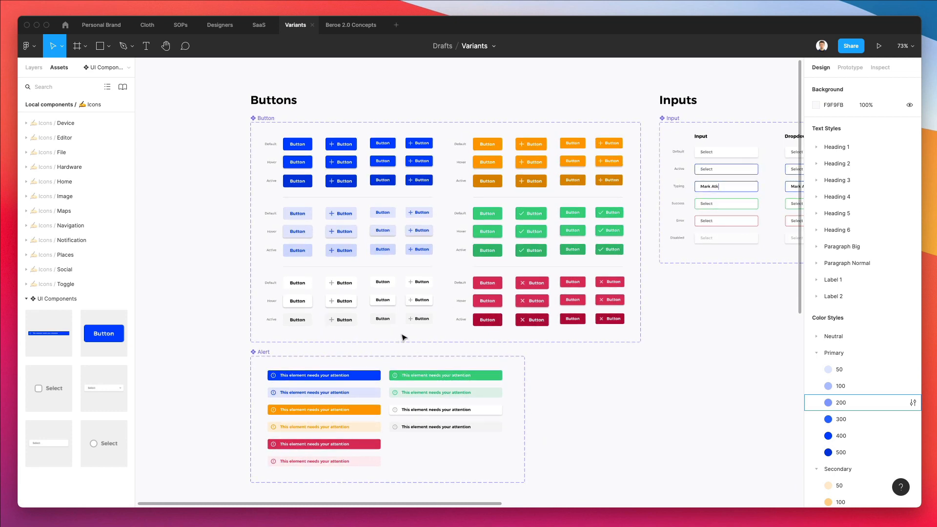
pyautogui.click(258, 353)
pyautogui.scroll(-2, 257, 353)
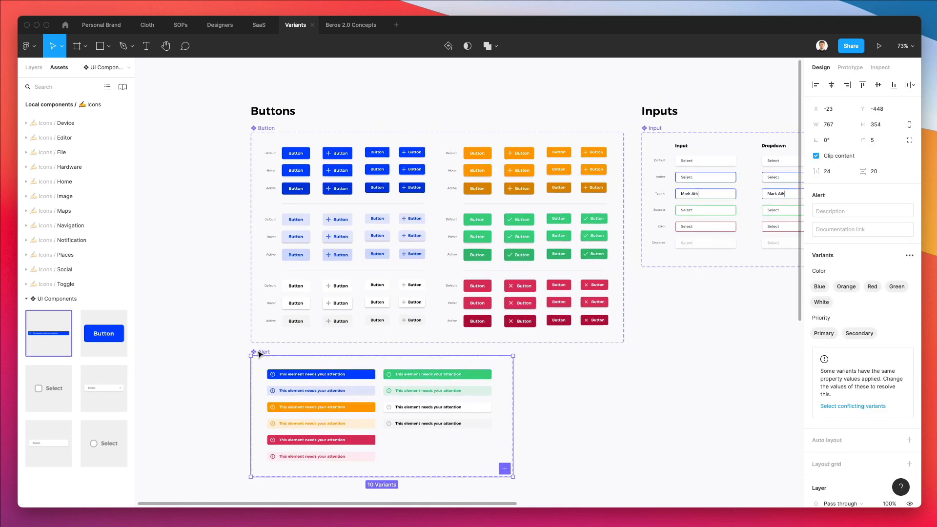
pyautogui.hscroll(-2, 258, 354)
pyautogui.moveTo(435, 389); pyautogui.dragTo(223, 207)
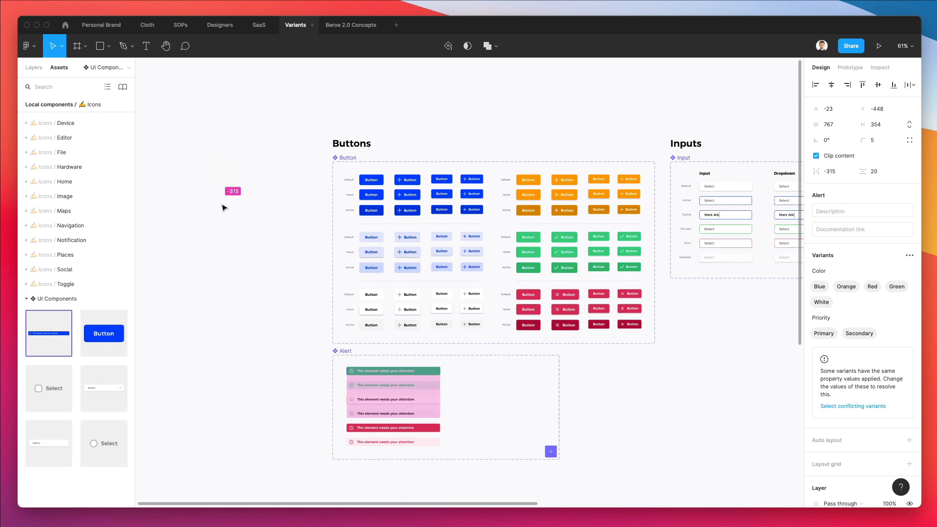
pyautogui.press('super+z')
# Move the Alert component set to the left of the Button set, with their upper edges aligned.
pyautogui.click(274, 337)
pyautogui.click(341, 356)
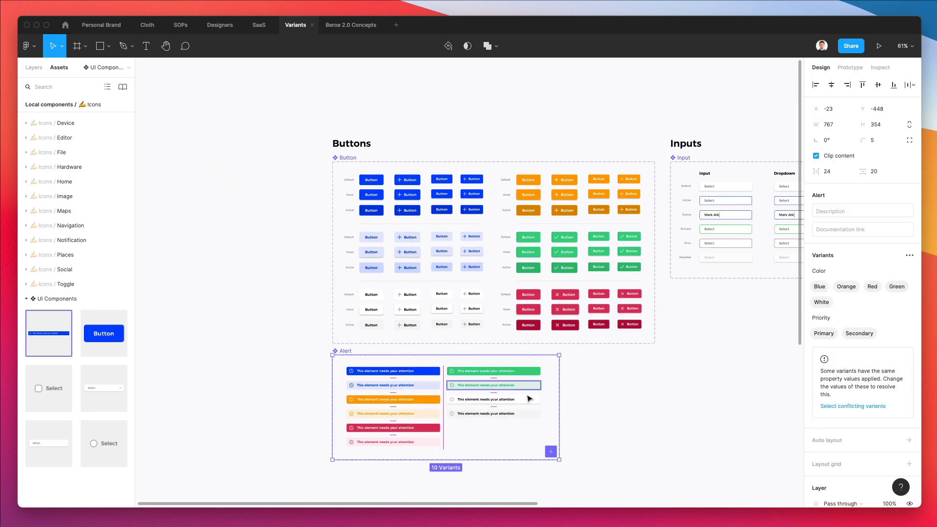
pyautogui.moveTo(533, 444); pyautogui.dragTo(288, 252)
pyautogui.hscroll(-2, 287, 253)
pyautogui.hscroll(-2, 287, 253)
pyautogui.moveTo(254, 212); pyautogui.dragTo(257, 213)
pyautogui.press('super+z')
pyautogui.moveTo(303, 184); pyautogui.dragTo(311, 184)
# Duplicate the Buttons heading above the Alert component set, change its text to Alert and clear the selection.
pyautogui.moveTo(414, 148); pyautogui.dragTo(174, 150)
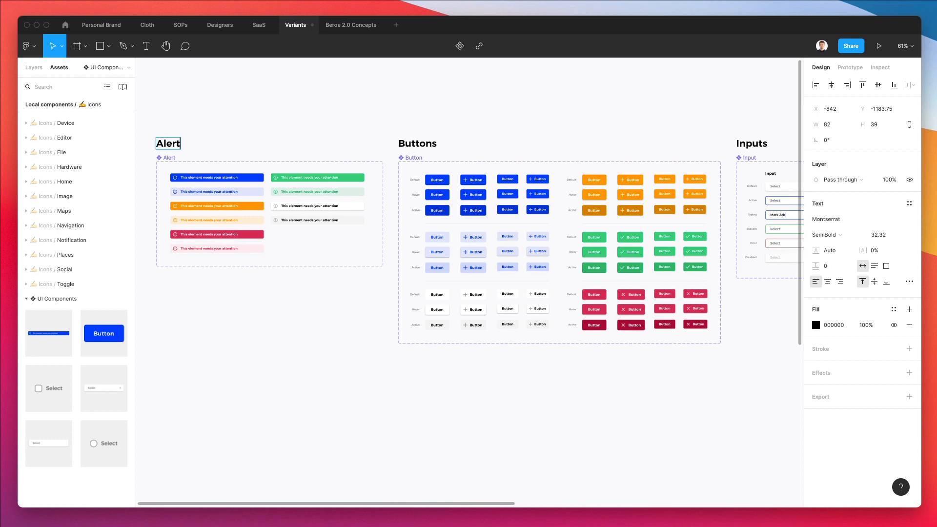
pyautogui.scroll(-2, 292, 150)
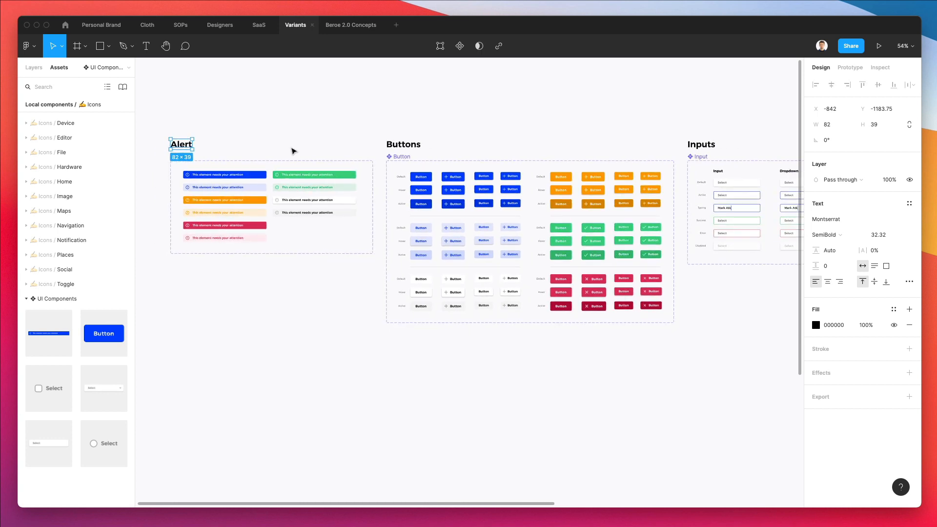
pyautogui.click(307, 130)
# Look over the arrangement of the Alert, Buttons, Inputs and Dropdown component sections on the canvas.
pyautogui.hscroll(-1, 318, 130)
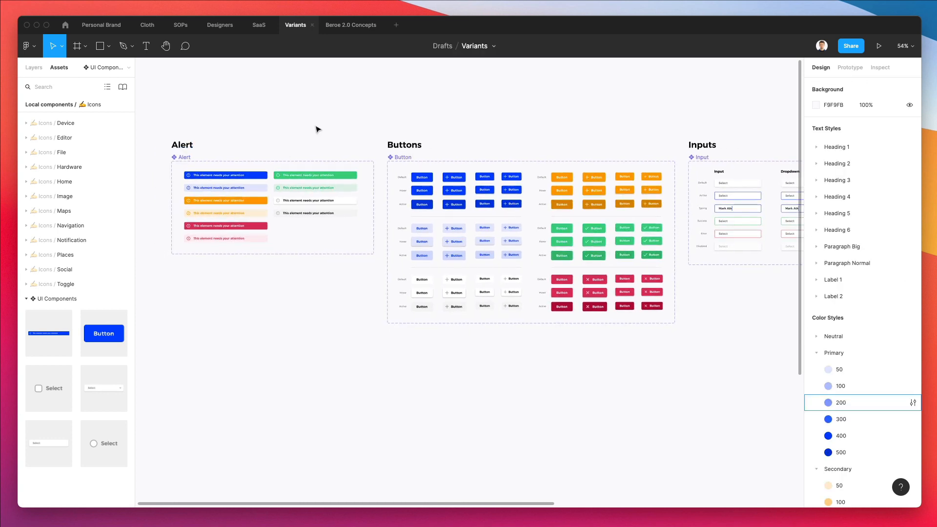
pyautogui.scroll(1, 190, 158)
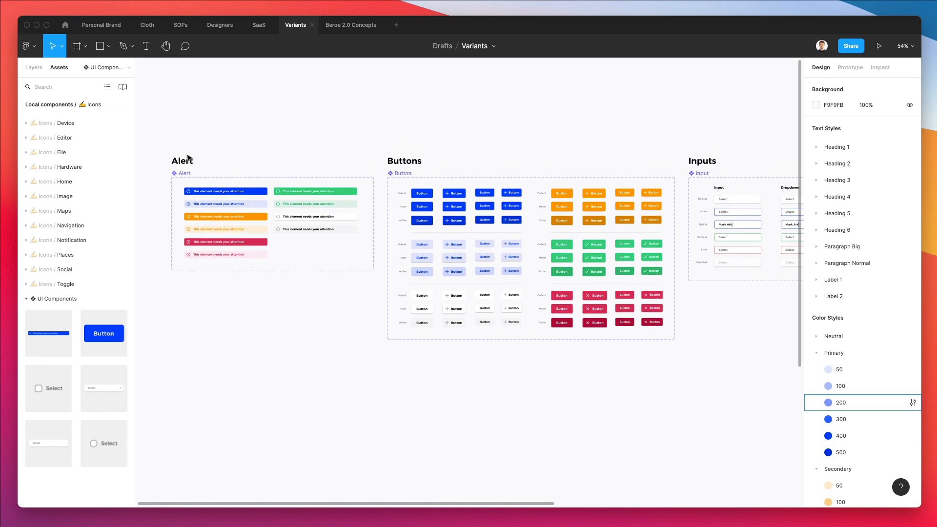
pyautogui.hscroll(5, 189, 157)
pyautogui.scroll(-2, 189, 158)
pyautogui.hscroll(-5, 190, 157)
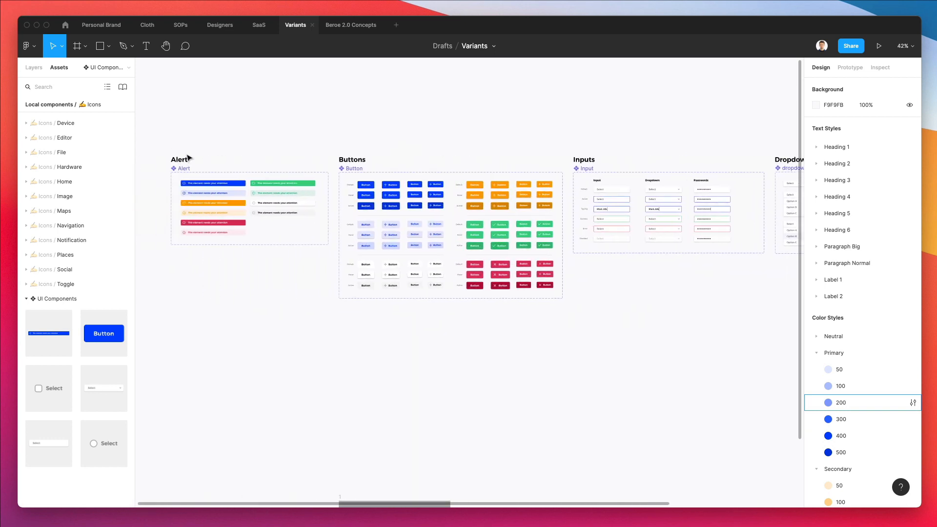
pyautogui.scroll(2, 250, 186)
pyautogui.scroll(1, 259, 186)
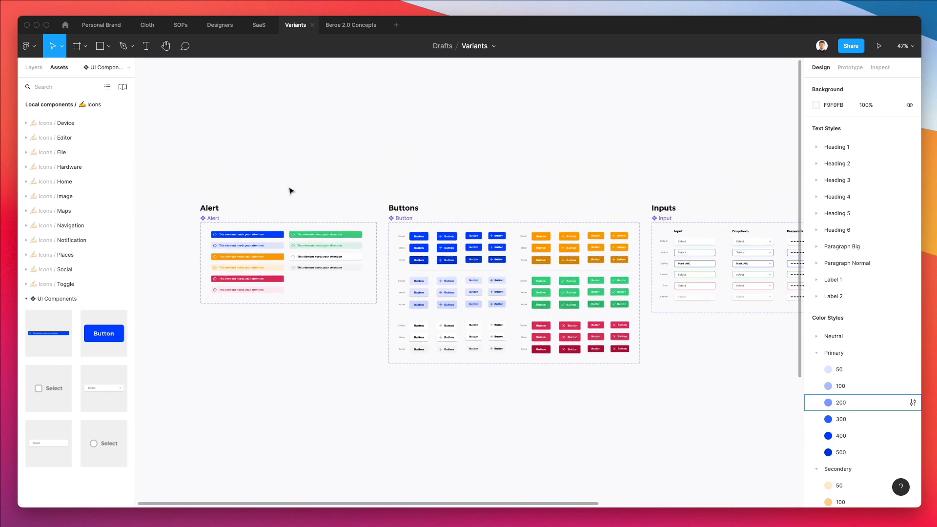
pyautogui.scroll(4, 293, 197)
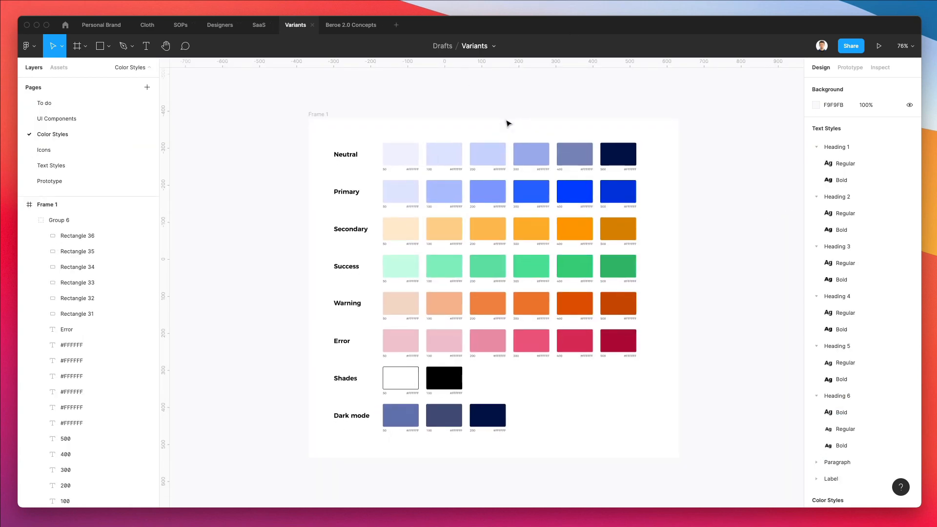
# Draw a header rectangle 1000 wide and about 130 high across the top of Frame 1.
pyautogui.scroll(2, 508, 122)
pyautogui.click(492, 178)
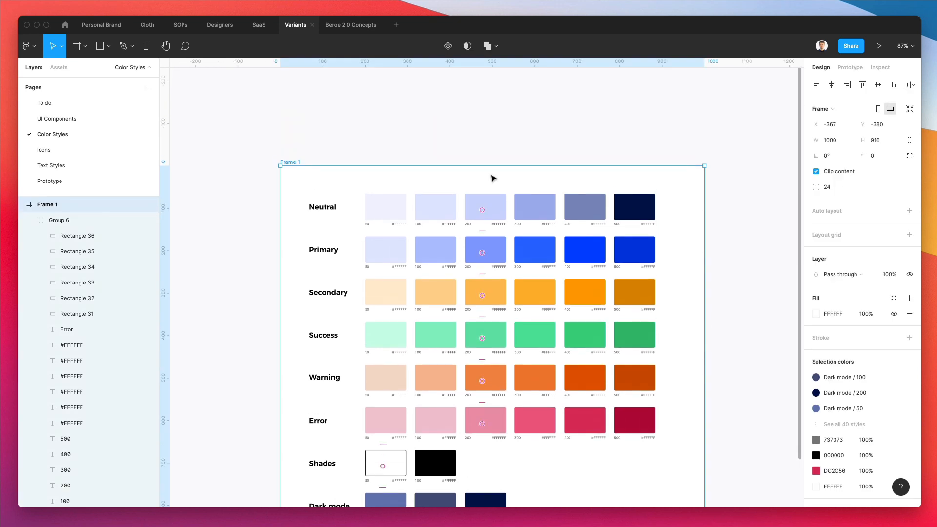
pyautogui.scroll(-2, 492, 178)
pyautogui.click(490, 122)
pyautogui.press('r')
pyautogui.moveTo(280, 123); pyautogui.dragTo(703, 178)
# Fill the header rectangle with a pale lavender that sets it apart from the white frame.
pyautogui.press('i')
pyautogui.click(776, 229)
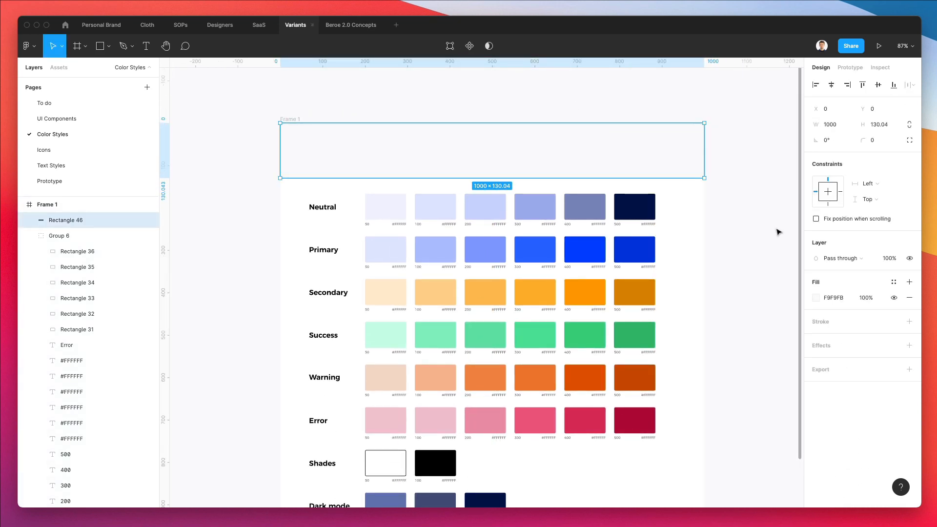
pyautogui.click(815, 295)
pyautogui.moveTo(687, 268); pyautogui.dragTo(689, 269)
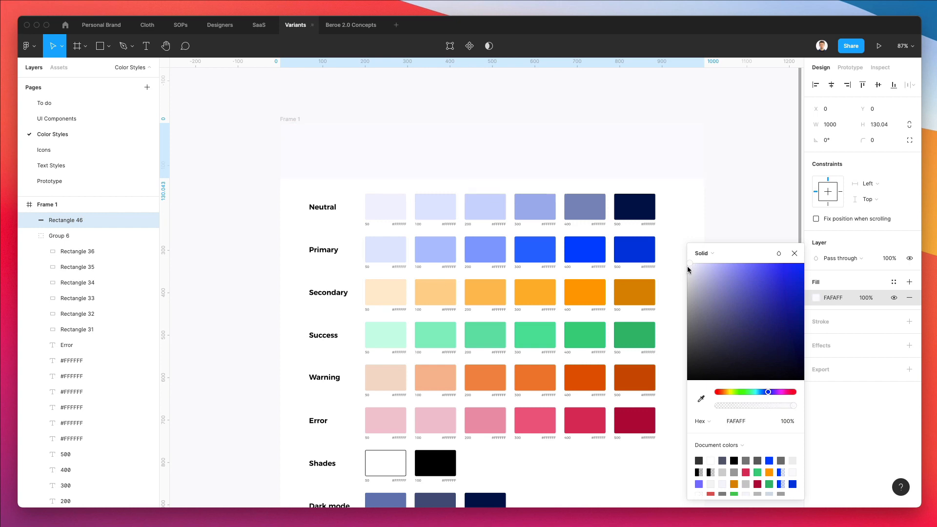
pyautogui.click(510, 104)
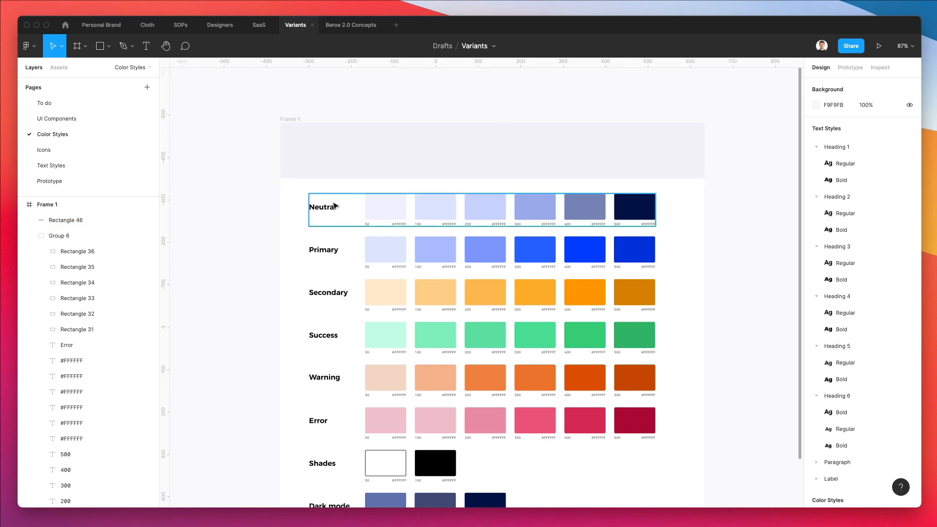
# Duplicate the Neutral row label into the header rectangle as a title at font size 27.
pyautogui.click(326, 210)
pyautogui.press('super+c')
pyautogui.press('super+v')
pyautogui.moveTo(492, 315); pyautogui.dragTo(316, 151)
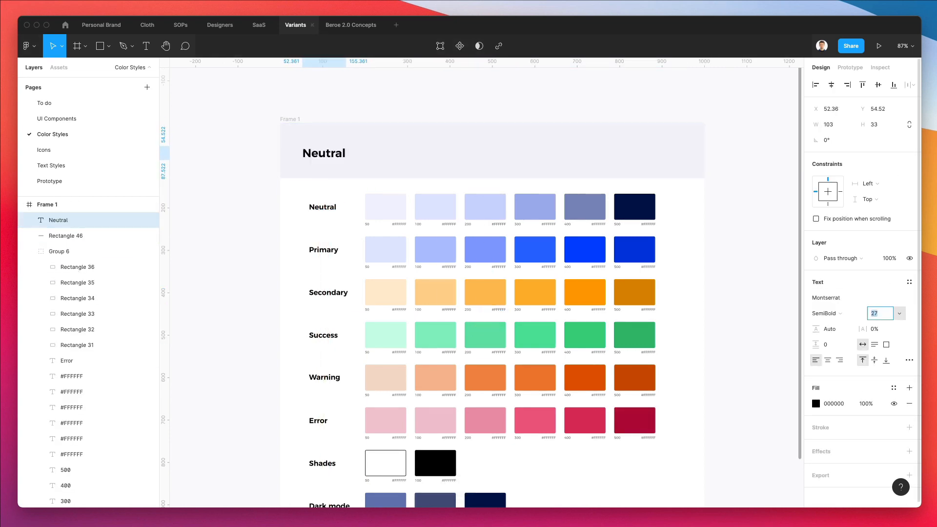
# Change the title text to "Color Palette" and align it with the row labels below the header.
pyautogui.press('Return')
pyautogui.write('Color Pale')
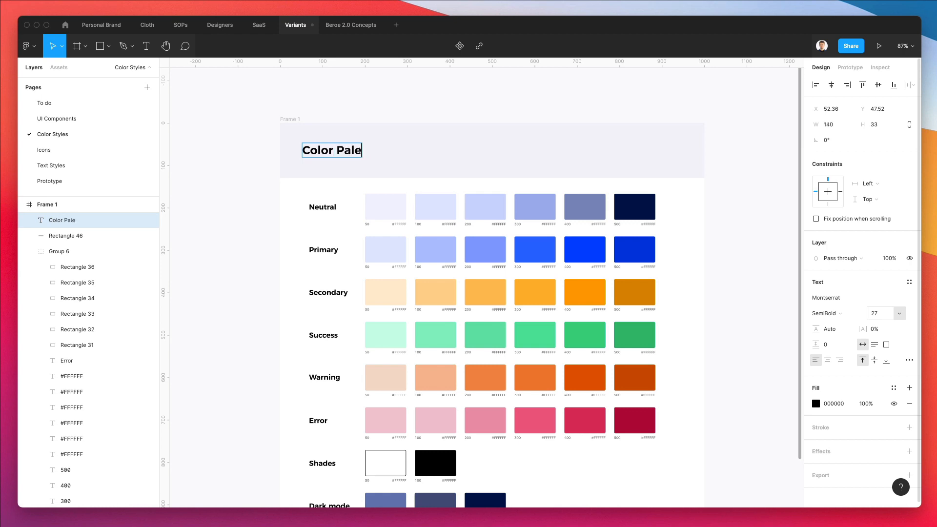
pyautogui.hscroll(-1, 418, 119)
pyautogui.click(418, 120)
pyautogui.click(418, 120)
pyautogui.moveTo(348, 159); pyautogui.dragTo(356, 160)
pyautogui.click(446, 144)
# Examine the Neutral 50 swatch's color style and the hex label beneath it.
pyautogui.scroll(5, 416, 217)
pyautogui.doubleClick(413, 229)
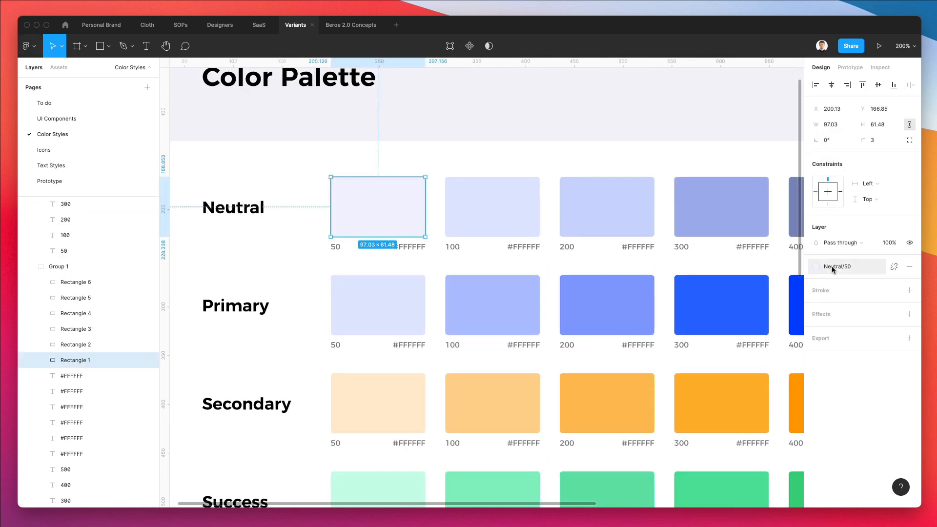
pyautogui.scroll(-3, 402, 232)
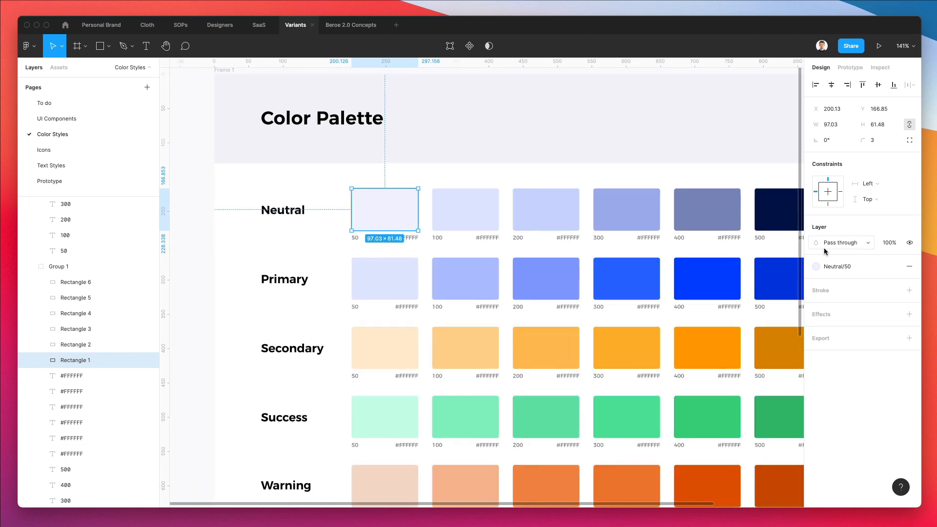
pyautogui.click(414, 240)
pyautogui.press('super+z')
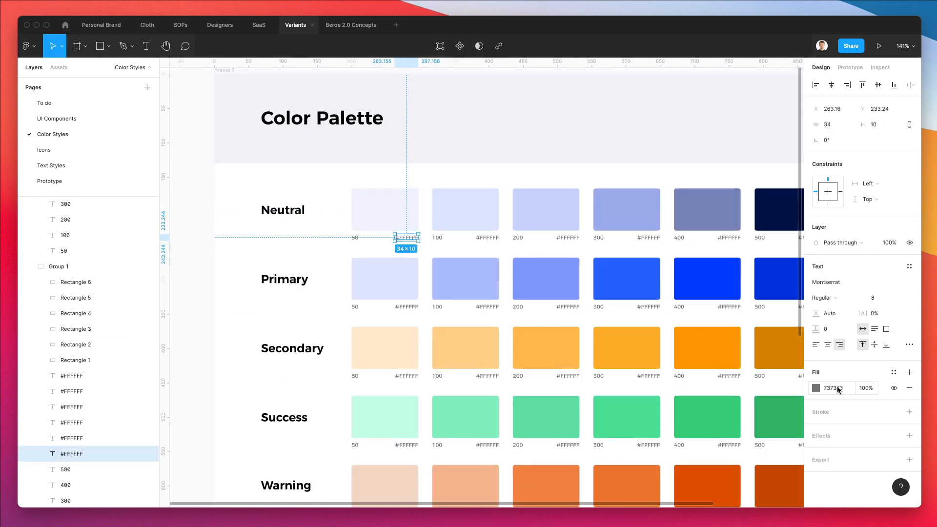
pyautogui.press('super+z')
pyautogui.click(443, 178)
pyautogui.scroll(-4, 444, 177)
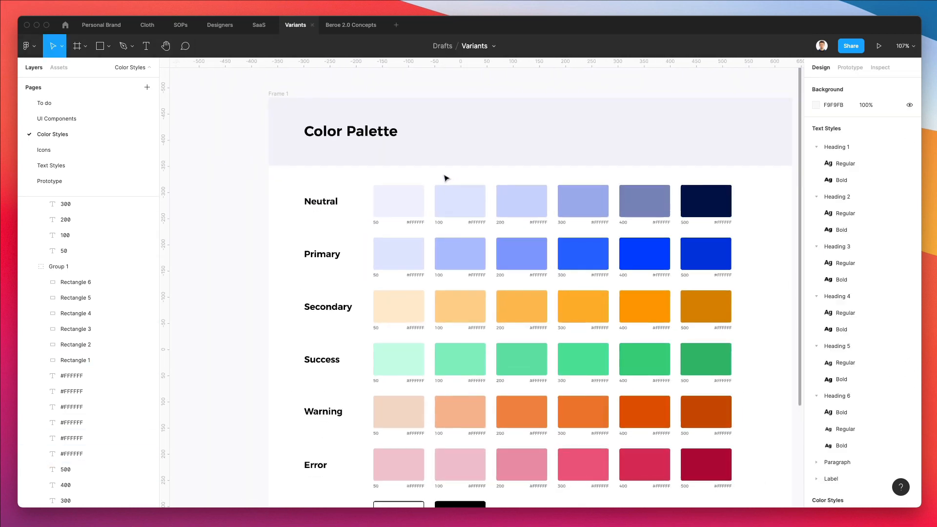
# Look up the Shades/100 style's hex code and set the black swatch's hex label to #000000.
pyautogui.scroll(-1, 445, 178)
pyautogui.scroll(-5, 412, 429)
pyautogui.scroll(5, 481, 382)
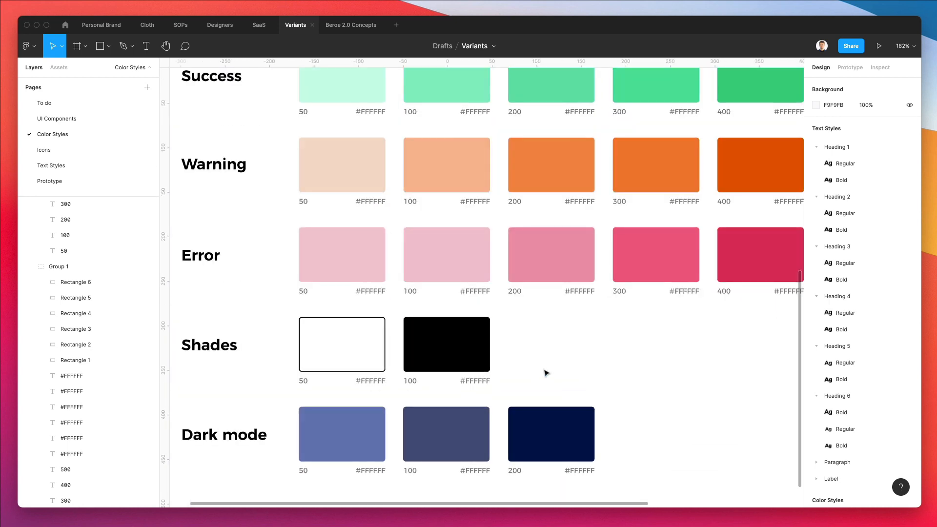
pyautogui.press('v')
pyautogui.doubleClick(446, 351)
pyautogui.click(816, 267)
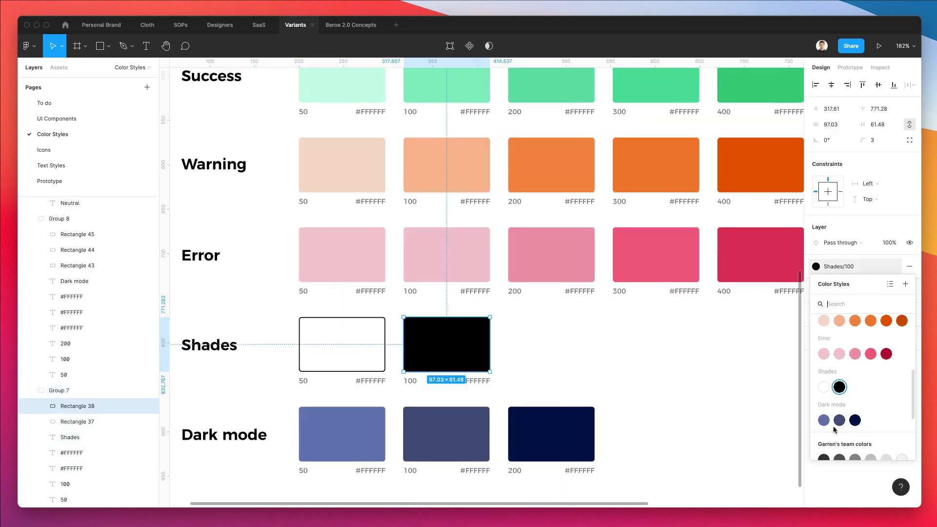
pyautogui.rightClick(839, 387)
pyautogui.click(850, 399)
pyautogui.doubleClick(471, 380)
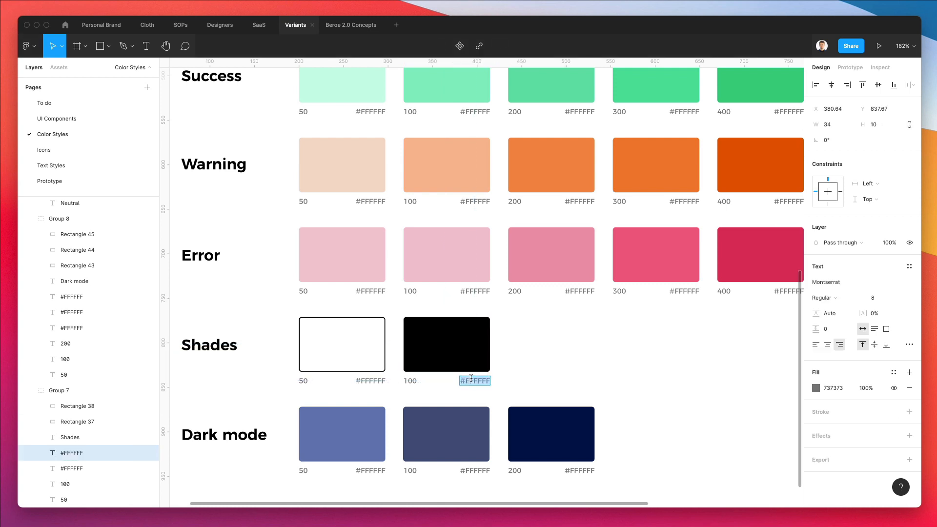
# Copy the #000000 hex label from the Shades 100 swatch onto the Shades 50 label.
pyautogui.click(363, 357)
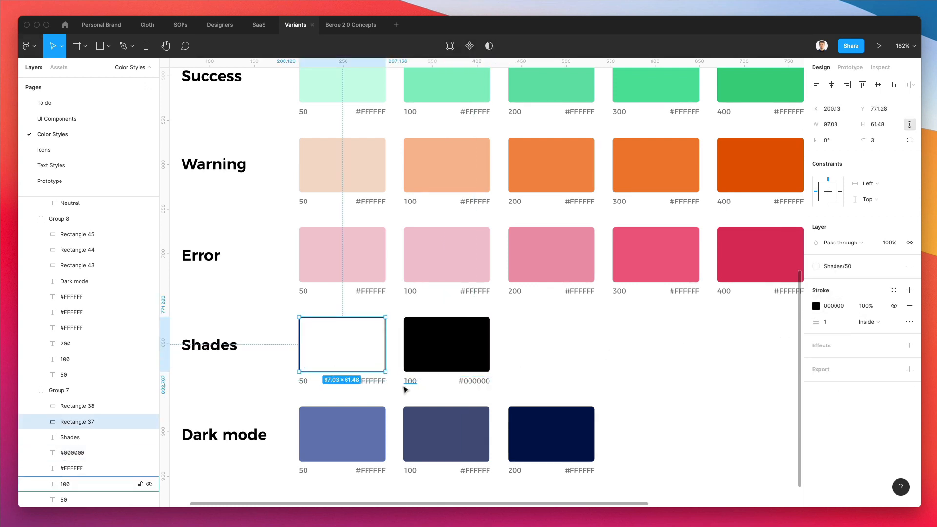
pyautogui.doubleClick(479, 382)
pyautogui.press('super+c')
pyautogui.doubleClick(363, 380)
pyautogui.press('super+v')
pyautogui.press('Escape')
pyautogui.keyDown('super'); pyautogui.click(372, 433); pyautogui.keyUp('super')
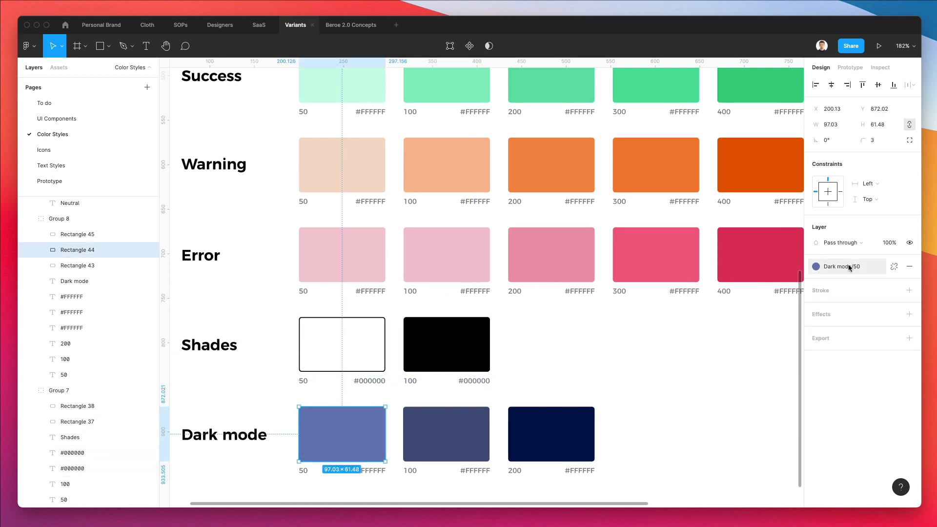
pyautogui.click(849, 268)
pyautogui.rightClick(823, 386)
pyautogui.click(834, 397)
pyautogui.press('super+v')
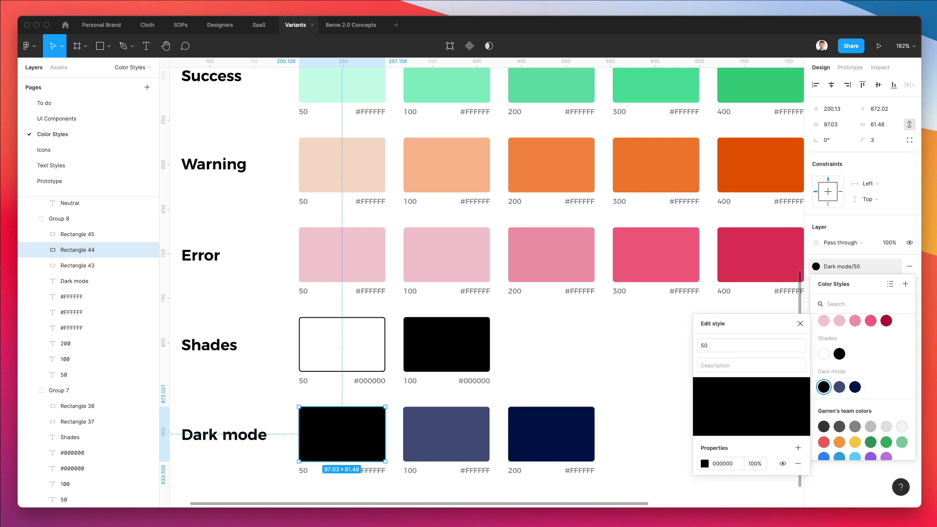
pyautogui.press('super+z')
pyautogui.doubleClick(381, 472)
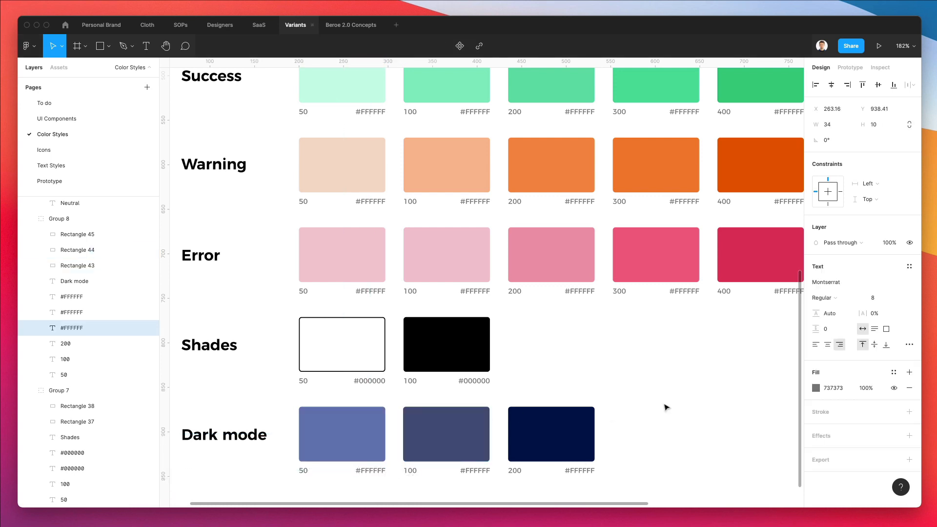
# Copy the Dark mode/50 style's hex code and set the swatch's hex label to #636EA9.
pyautogui.keyDown('super'); pyautogui.click(361, 439); pyautogui.keyUp('super')
pyautogui.rightClick(361, 440)
pyautogui.click(848, 267)
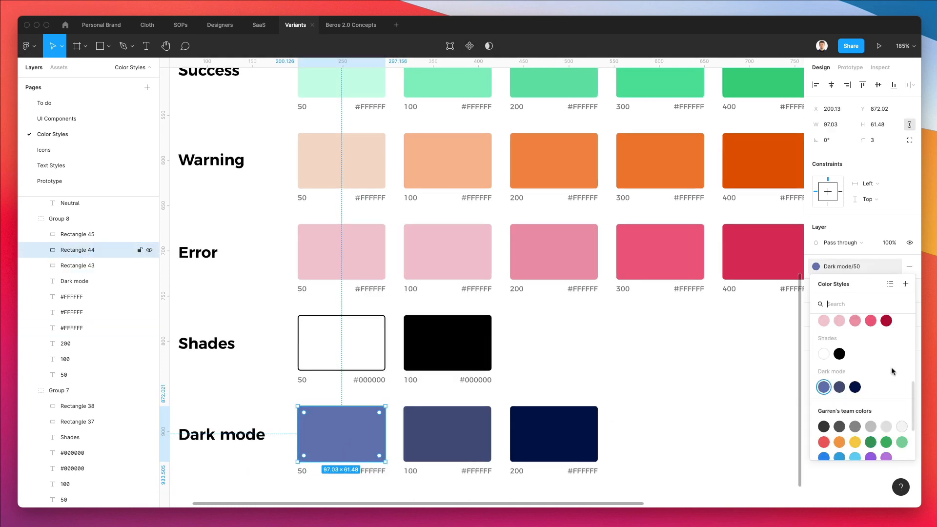
pyautogui.rightClick(824, 386)
pyautogui.click(844, 396)
pyautogui.click(372, 472)
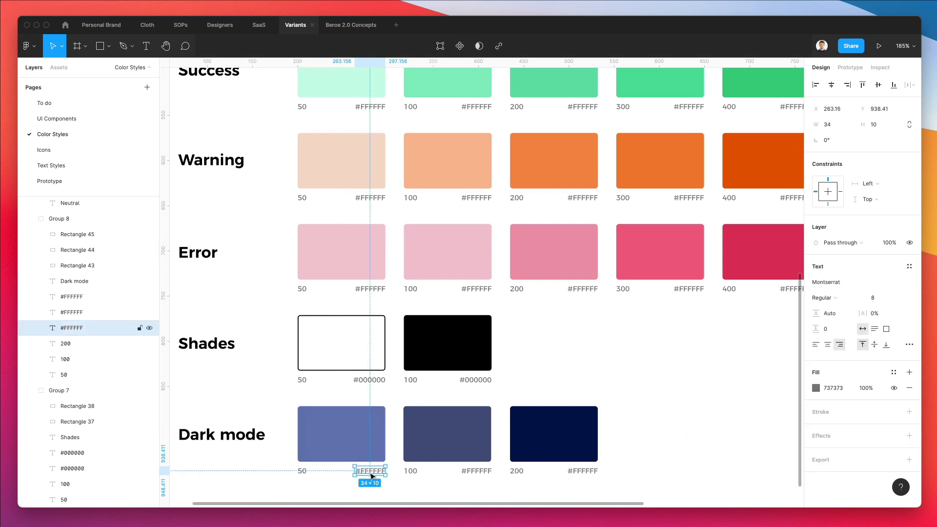
pyautogui.doubleClick(373, 473)
pyautogui.press('super+v')
# Copy the Dark mode/100 style's hex code and set the swatch's hex label to #404870.
pyautogui.click(607, 368)
pyautogui.hscroll(4, 607, 368)
pyautogui.scroll(-2, 607, 368)
pyautogui.click(371, 373)
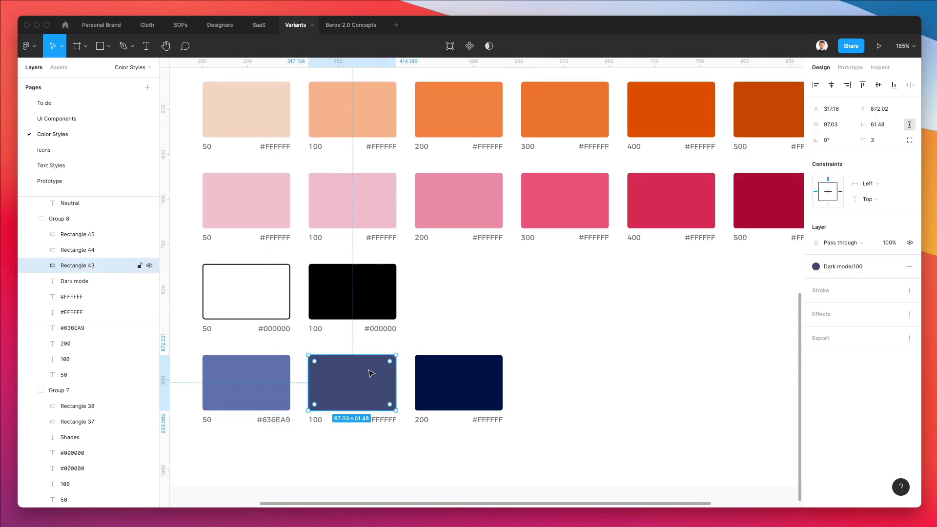
pyautogui.click(834, 271)
pyautogui.rightClick(840, 387)
pyautogui.click(846, 394)
pyautogui.click(403, 459)
pyautogui.doubleClick(383, 419)
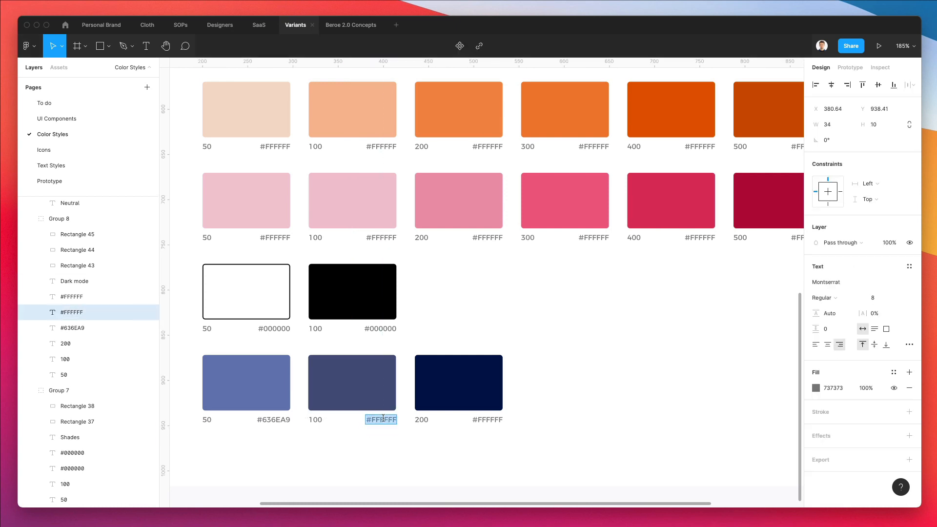
# Copy the Dark mode/200 style's hex code and set the swatch's hex label to #000B43.
pyautogui.click(473, 387)
pyautogui.click(825, 266)
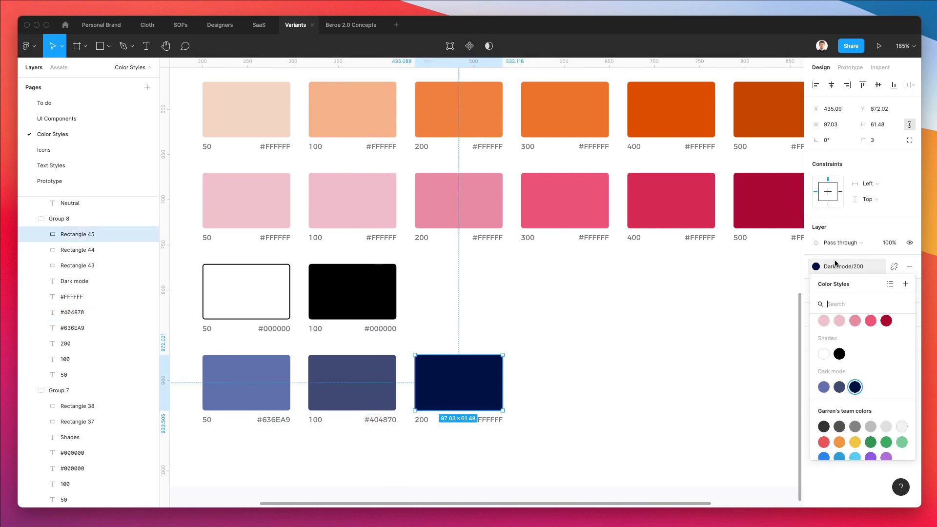
pyautogui.rightClick(855, 387)
pyautogui.click(862, 395)
pyautogui.click(610, 454)
pyautogui.doubleClick(487, 419)
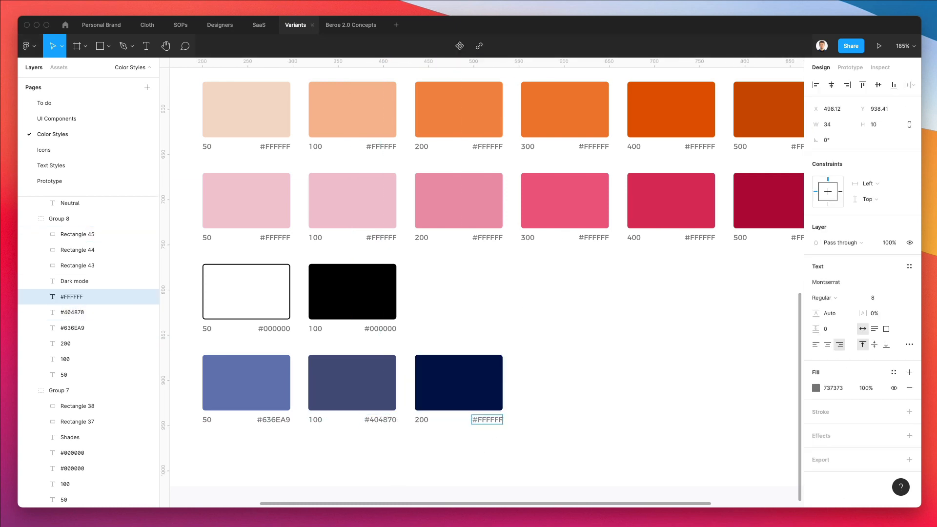
# Copy the Error/50 style's hex code and set the swatch's hex label to #F4C2CE.
pyautogui.scroll(2, 535, 378)
pyautogui.click(246, 249)
pyautogui.click(816, 266)
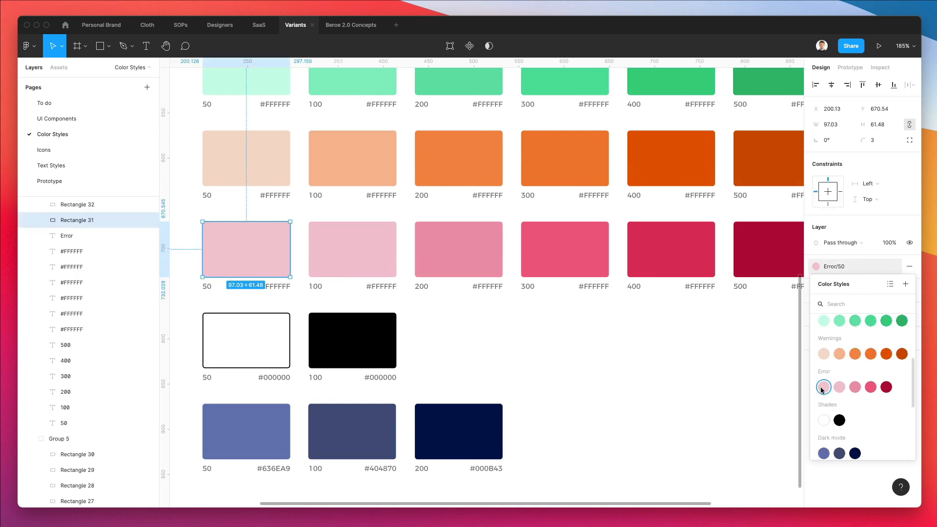
pyautogui.rightClick(824, 390)
pyautogui.click(831, 397)
pyautogui.click(212, 302)
pyautogui.doubleClick(283, 287)
pyautogui.doubleClick(283, 288)
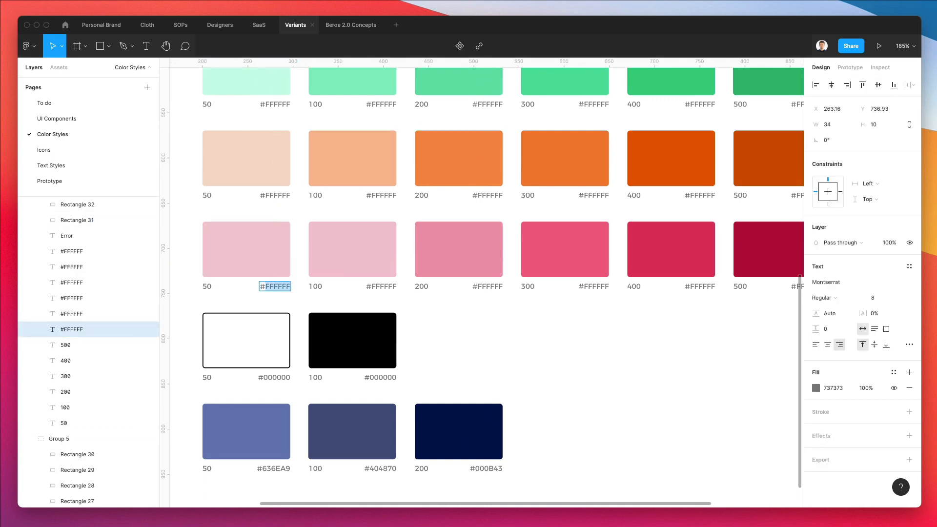
pyautogui.press('super+v')
# Apply the Error/200 style to the Error row's 100 swatch and set its hex label to #EE8BA3.
pyautogui.click(360, 254)
pyautogui.click(360, 253)
pyautogui.click(835, 271)
pyautogui.rightClick(841, 384)
pyautogui.click(855, 391)
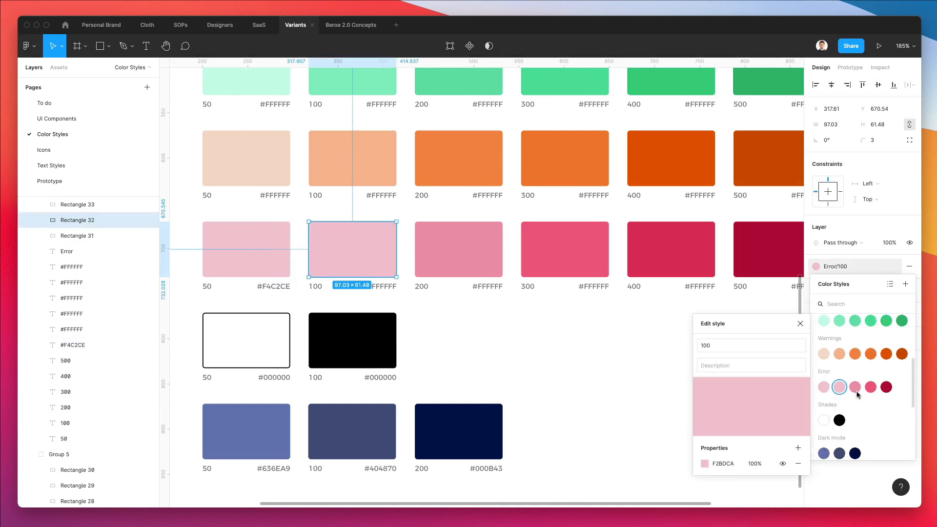
pyautogui.click(856, 390)
pyautogui.click(835, 269)
pyautogui.rightClick(854, 388)
pyautogui.click(861, 394)
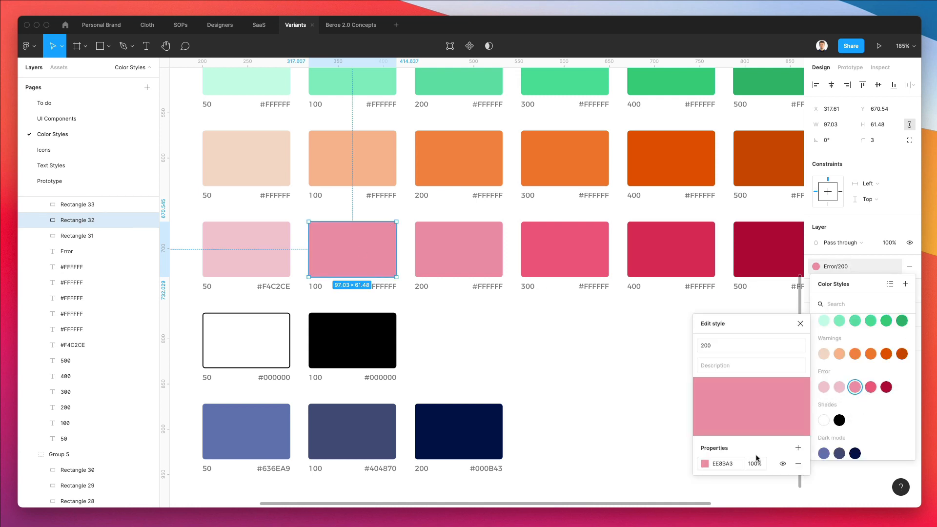
pyautogui.click(381, 287)
# Copy the Error/200 style's hex code and set the 200 swatch's hex label to #EE8BA3.
pyautogui.click(459, 249)
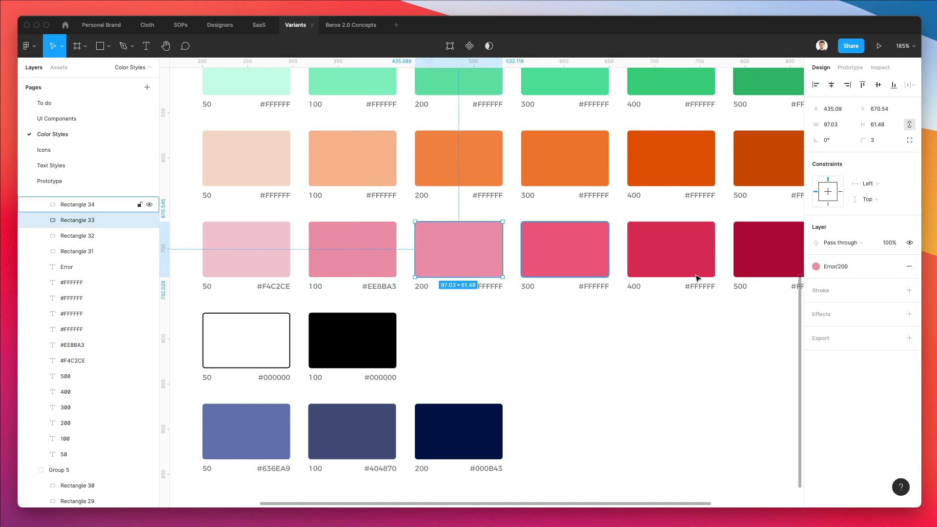
pyautogui.click(816, 266)
pyautogui.rightClick(855, 387)
pyautogui.click(870, 399)
pyautogui.doubleClick(490, 285)
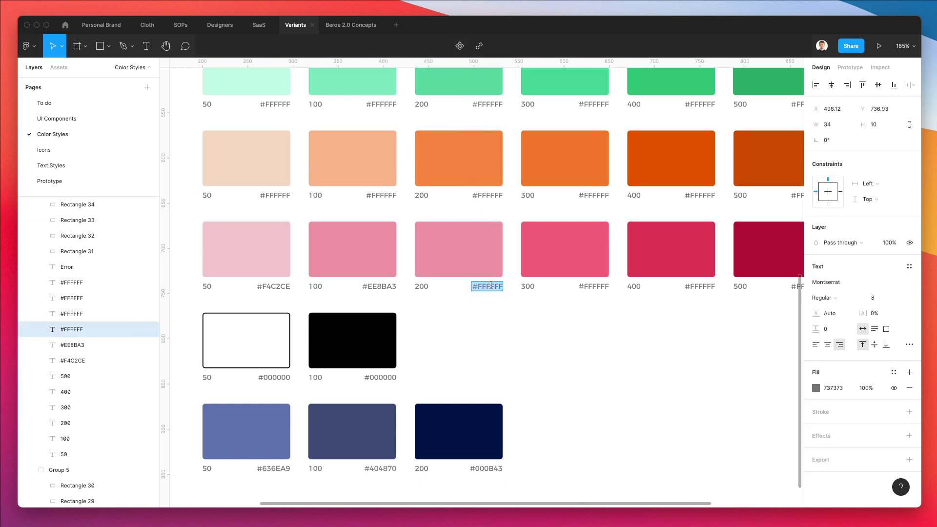
pyautogui.press('Escape')
# Copy the Error/300 style's hex code and set the swatch's hex label to #F0547A.
pyautogui.scroll(1, 537, 308)
pyautogui.hscroll(3, 537, 307)
pyautogui.click(483, 282)
pyautogui.click(816, 266)
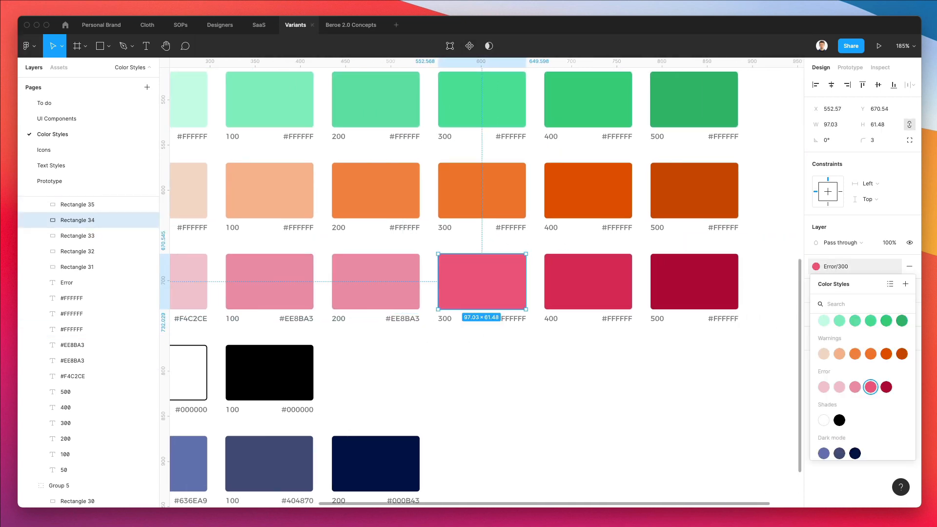
pyautogui.rightClick(871, 387)
pyautogui.click(877, 398)
pyautogui.click(724, 464)
pyautogui.press('super+c')
pyautogui.doubleClick(505, 320)
pyautogui.press('super+v')
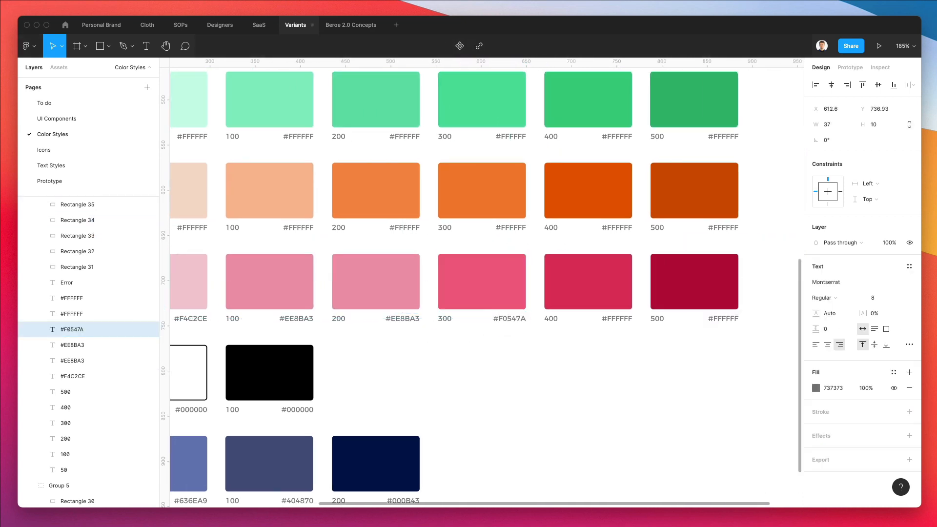
pyautogui.press('Escape')
pyautogui.press('Escape')
# Copy the Error row's 400 swatch color code and set its hex label to #DC2C56.
pyautogui.hscroll(1, 549, 348)
pyautogui.hscroll(-2, 549, 348)
pyautogui.click(586, 283)
pyautogui.doubleClick(616, 320)
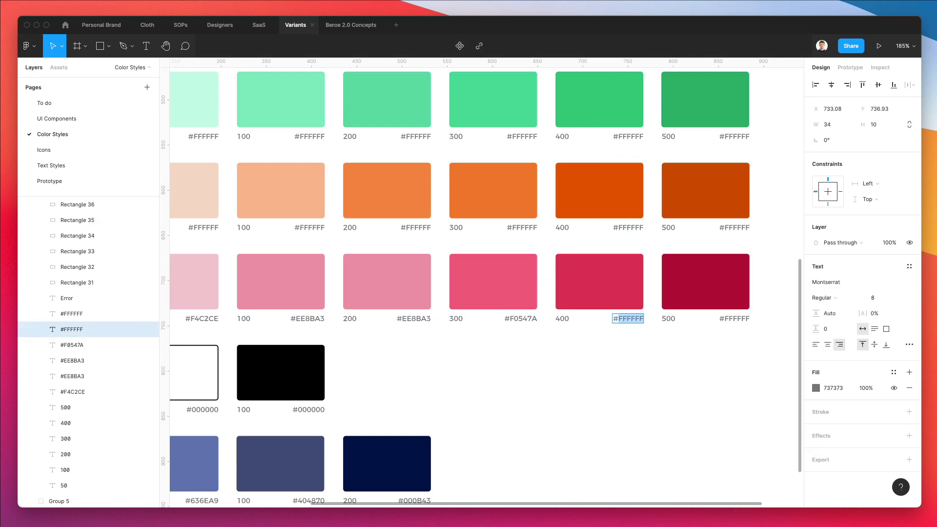
pyautogui.press('super+v')
pyautogui.press('Escape')
pyautogui.press('Escape')
# Copy the Error/500 style's hex code and set the swatch's hex label to #B11138.
pyautogui.hscroll(5, 585, 331)
pyautogui.click(516, 300)
pyautogui.click(850, 268)
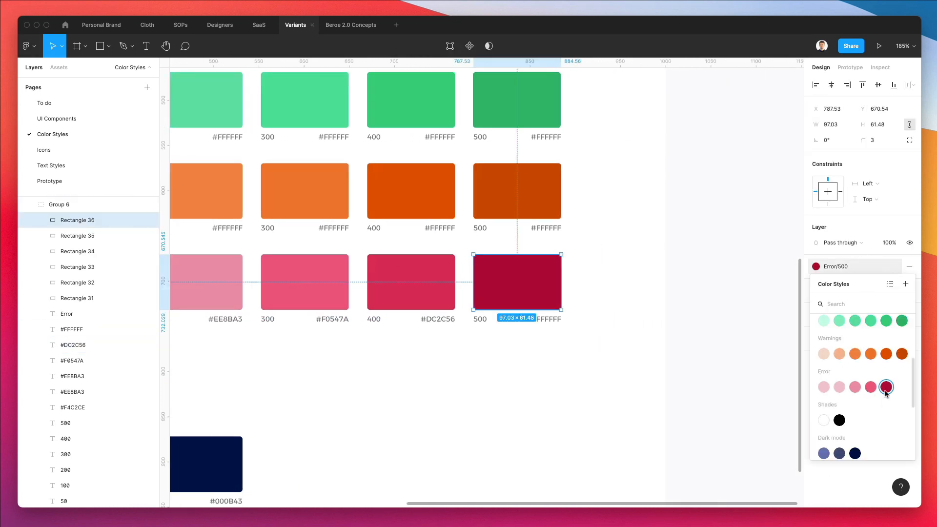
pyautogui.click(886, 387)
pyautogui.press('super+c')
pyautogui.press('Escape')
pyautogui.press('Escape')
pyautogui.doubleClick(548, 319)
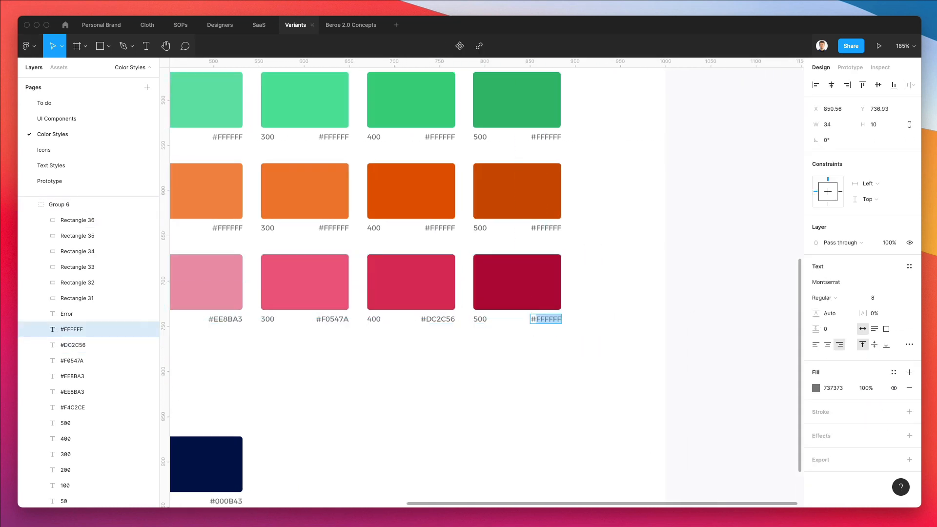
pyautogui.press('super+v')
pyautogui.press('Escape')
# Copy the Warnings/500 style's hex code and set the Warning row's 500 swatch label to #CA4900.
pyautogui.scroll(4, 537, 341)
pyautogui.click(522, 266)
pyautogui.click(849, 268)
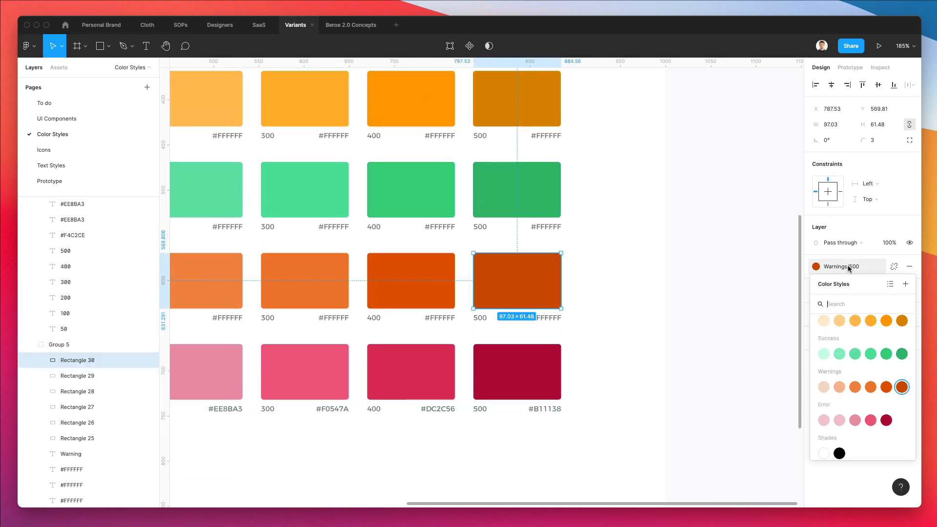
pyautogui.click(902, 387)
pyautogui.press('super+c')
pyautogui.press('Escape')
pyautogui.press('Escape')
pyautogui.doubleClick(548, 317)
pyautogui.press('super+v')
pyautogui.press('Escape')
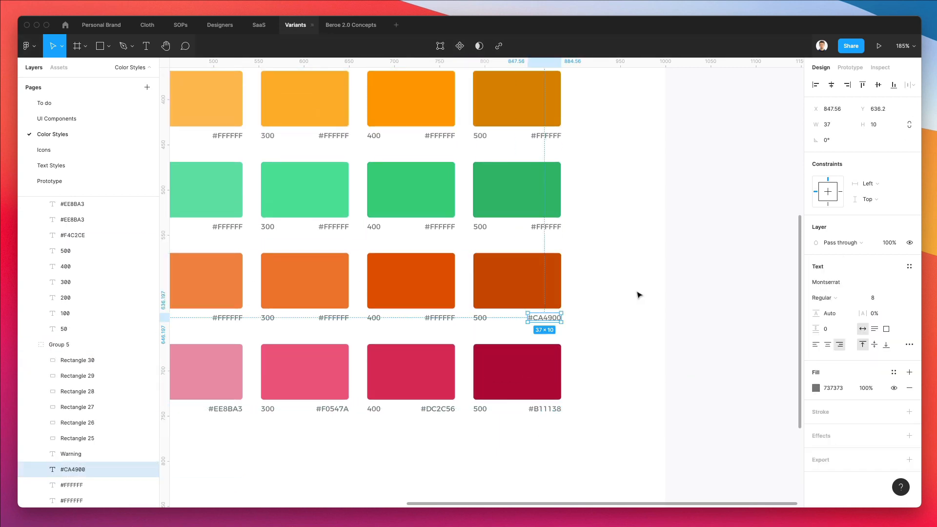
# Copy the Warnings/400 style's hex code and set the Warning row's 400 swatch label to #E15100.
pyautogui.click(442, 288)
pyautogui.click(849, 267)
pyautogui.click(885, 387)
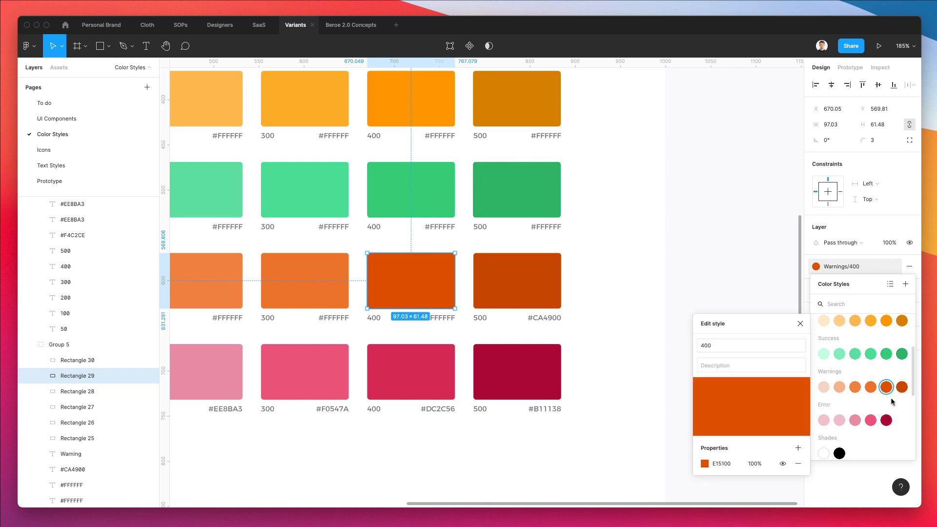
pyautogui.press('super+c')
pyautogui.press('Escape')
pyautogui.press('Escape')
pyautogui.doubleClick(441, 318)
pyautogui.doubleClick(442, 318)
pyautogui.press('super+v')
pyautogui.press('Escape')
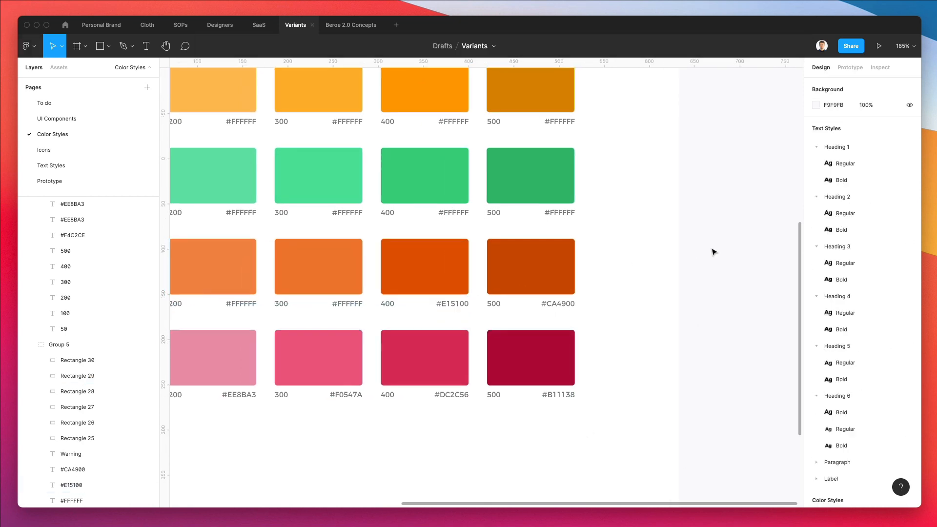
# Copy the Warnings/300 style's hex code and set the Warning row's 300 swatch label to #F07631.
pyautogui.scroll(-3, 615, 229)
pyautogui.hscroll(-5, 615, 229)
pyautogui.click(521, 207)
pyautogui.click(853, 268)
pyautogui.rightClick(870, 386)
pyautogui.click(886, 396)
pyautogui.click(723, 462)
pyautogui.press('super+c')
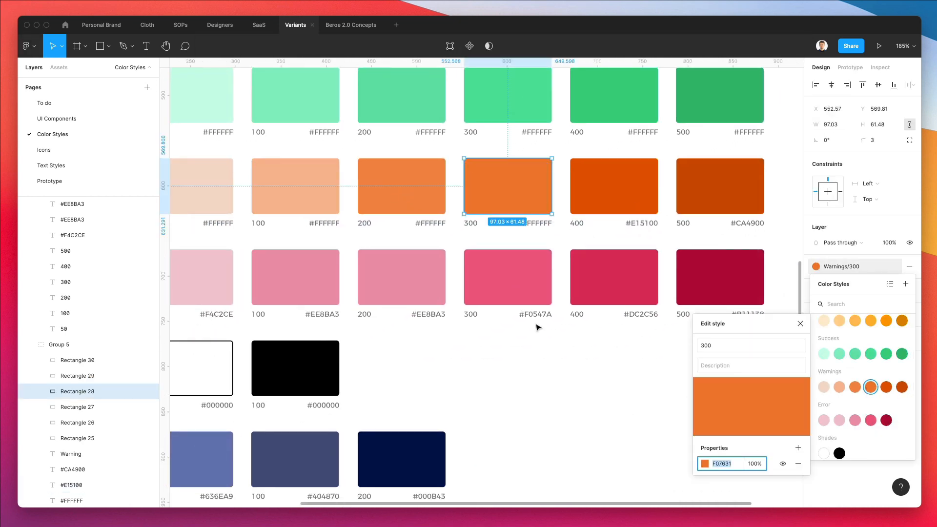
pyautogui.doubleClick(542, 224)
pyautogui.press('Escape')
# Copy the Warnings/200 style's hex code and set the Warning row's 200 swatch label to #F38446.
pyautogui.hscroll(-3, 538, 230)
pyautogui.scroll(1, 537, 230)
pyautogui.click(515, 232)
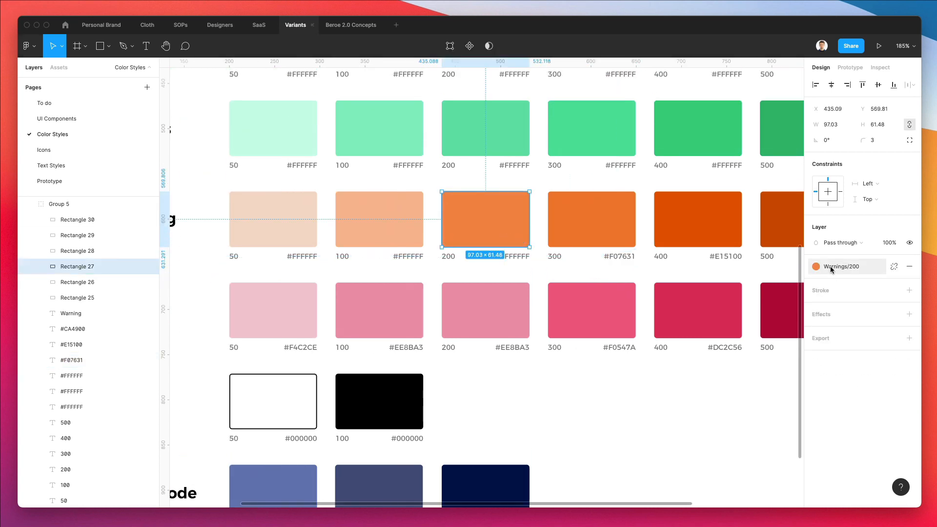
pyautogui.click(834, 269)
pyautogui.rightClick(853, 388)
pyautogui.click(863, 397)
pyautogui.press('super+c')
pyautogui.doubleClick(517, 257)
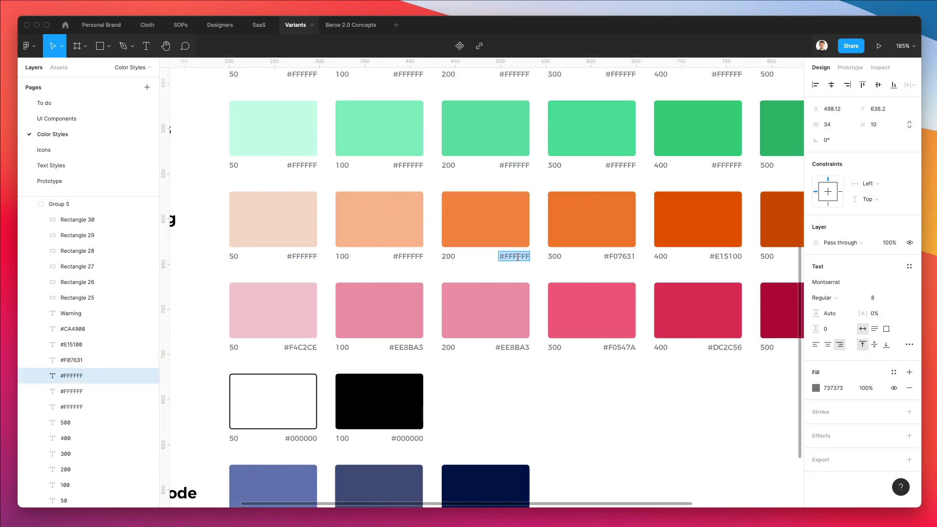
pyautogui.press('Escape')
# Copy the Warnings/100 style's hex code and set the Warning row's 100 swatch label to #F8B48E.
pyautogui.hscroll(-4, 507, 244)
pyautogui.click(502, 235)
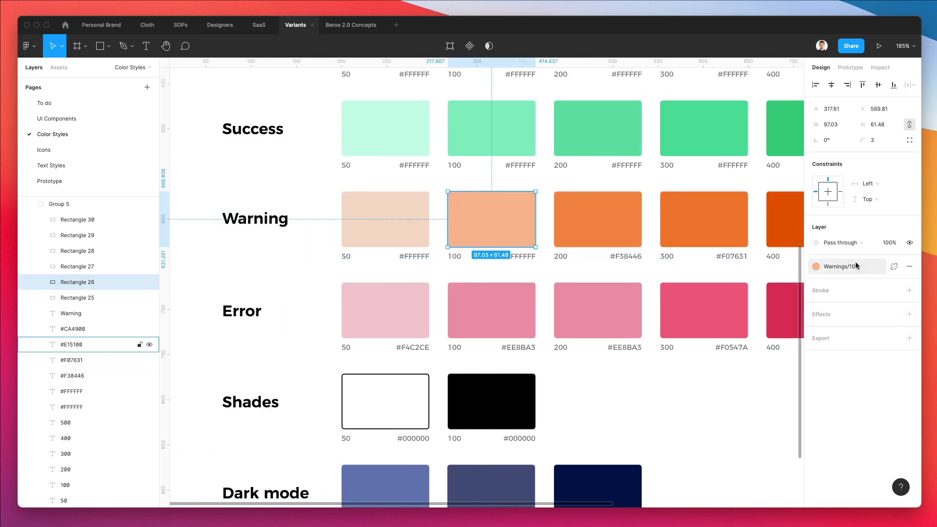
pyautogui.click(835, 266)
pyautogui.rightClick(839, 389)
pyautogui.click(850, 398)
pyautogui.press('super+c')
pyautogui.doubleClick(521, 257)
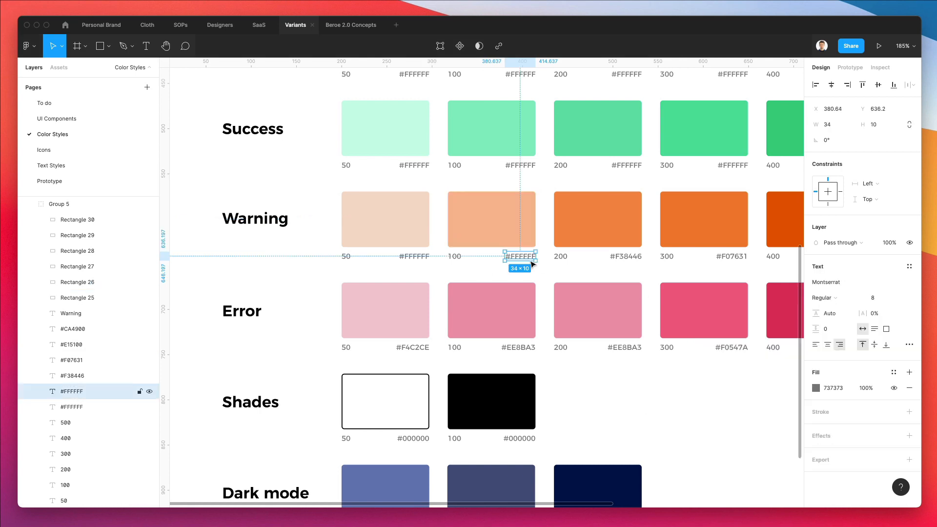
pyautogui.press('super+v')
# Copy the Warnings/50 style's hex code and set the Warning row's 50 swatch label to #F4D6C6.
pyautogui.click(424, 229)
pyautogui.click(831, 271)
pyautogui.rightClick(824, 387)
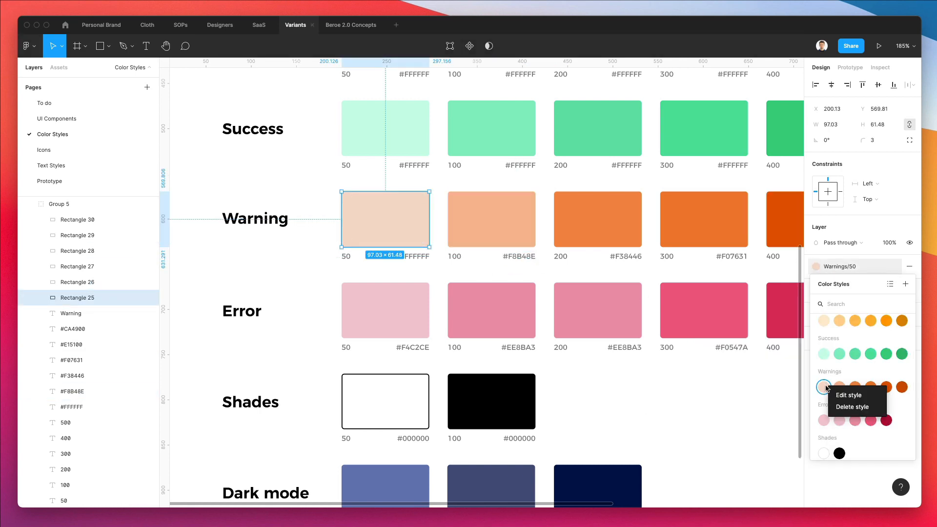
pyautogui.click(847, 393)
pyautogui.press('super+c')
pyautogui.doubleClick(414, 257)
pyautogui.press('super+v')
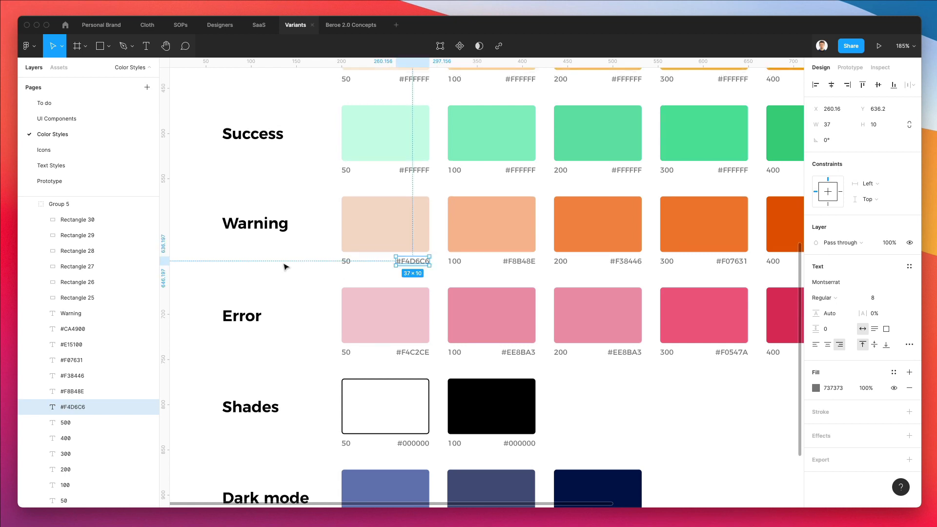
pyautogui.click(285, 266)
# Copy the Success/50 style's hex code and set the Success row's 50 swatch label to #C0FDE3.
pyautogui.scroll(5, 293, 254)
pyautogui.hscroll(4, 293, 254)
pyautogui.click(299, 241)
pyautogui.click(844, 268)
pyautogui.rightClick(824, 387)
pyautogui.click(847, 395)
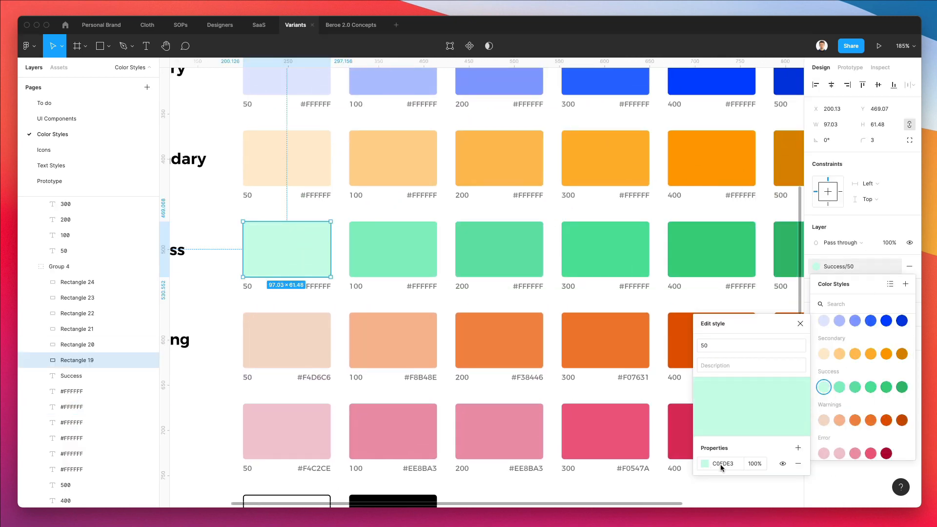
pyautogui.click(315, 287)
pyautogui.doubleClick(315, 287)
pyautogui.press('super+v')
# Copy the Success/100 style's hex code and set the Success row's 100 swatch label to #73EFBB.
pyautogui.click(402, 257)
pyautogui.click(859, 268)
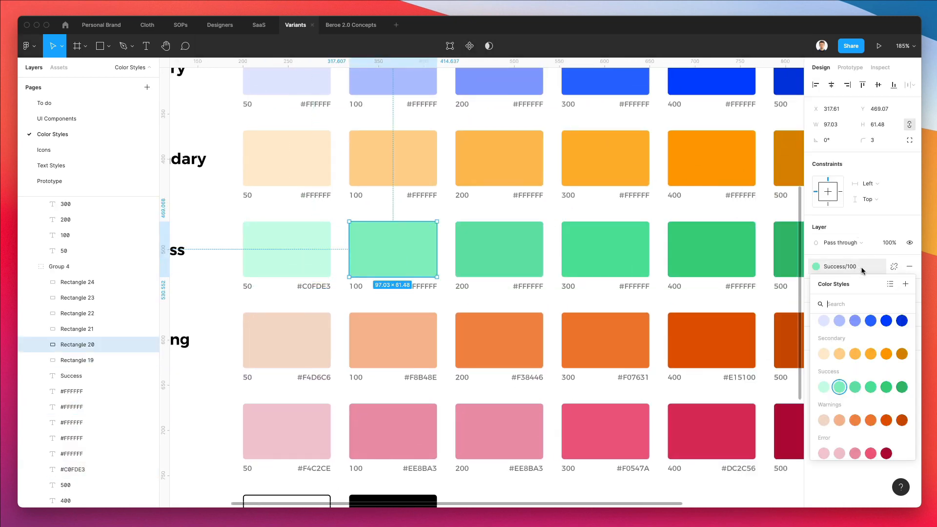
pyautogui.rightClick(839, 387)
pyautogui.click(862, 396)
pyautogui.press('super+c')
pyautogui.doubleClick(421, 286)
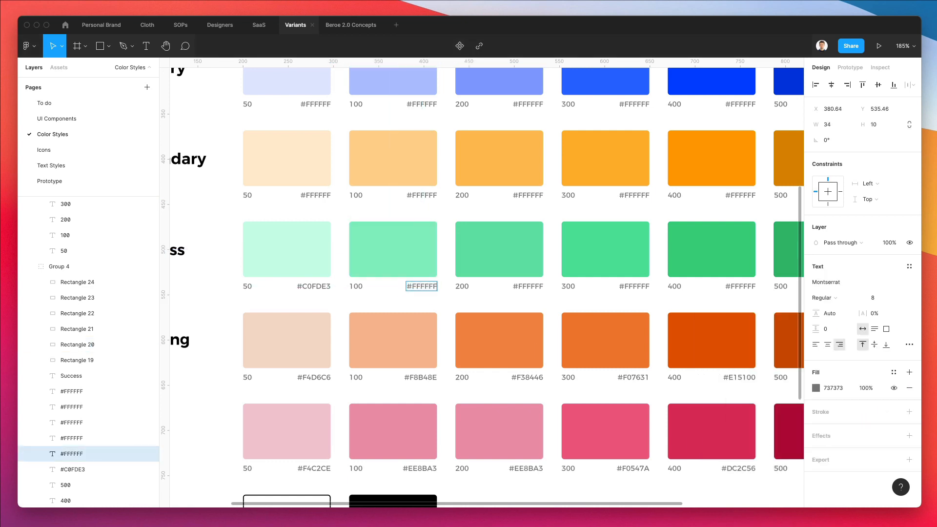
pyautogui.press('super+v')
# Copy the Success/200 style's hex code and set the Success row's 200 swatch label to #4BE1A2.
pyautogui.click(473, 245)
pyautogui.click(839, 266)
pyautogui.rightClick(855, 388)
pyautogui.click(877, 396)
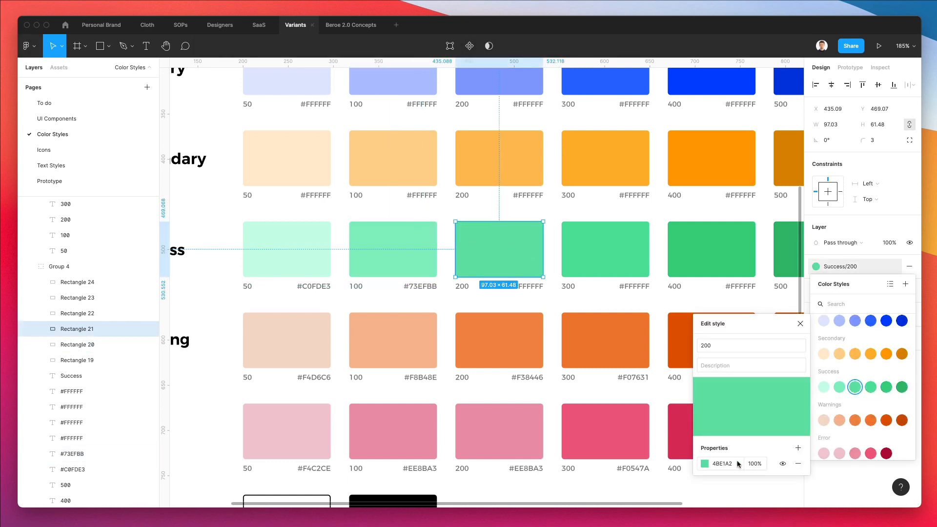
pyautogui.press('super+c')
pyautogui.doubleClick(530, 286)
pyautogui.press('super+v')
# Copy the Success/300 style's hex code and set the Success row's 300 swatch label to #30DF96.
pyautogui.click(594, 254)
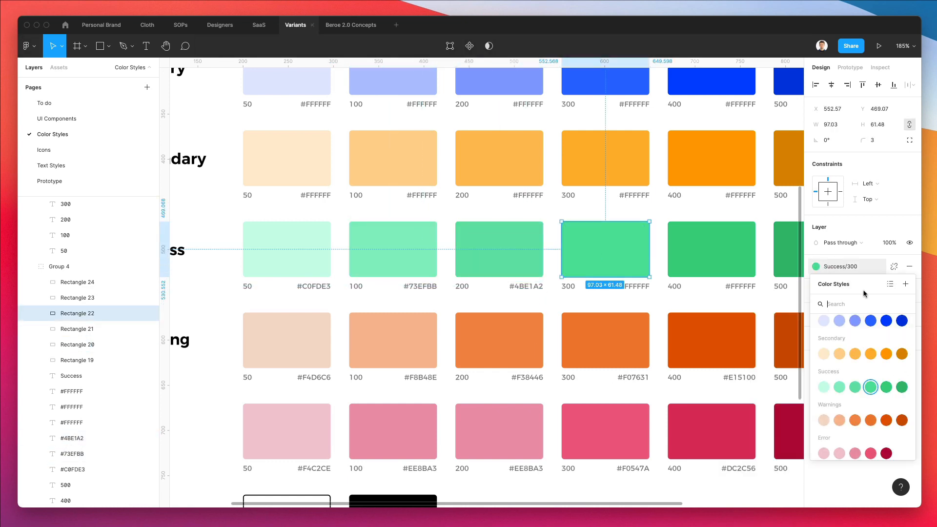
pyautogui.click(816, 266)
pyautogui.rightClick(870, 387)
pyautogui.click(891, 397)
pyautogui.press('super+c')
pyautogui.doubleClick(635, 286)
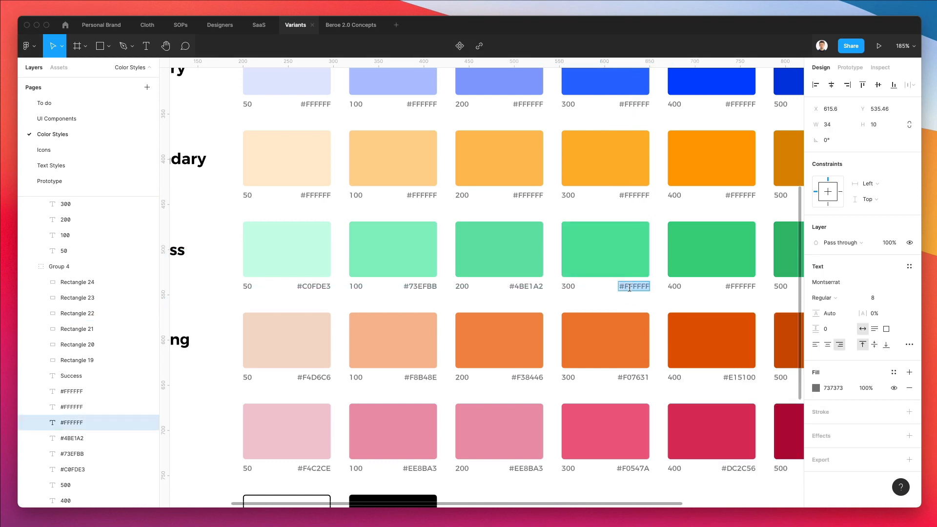
pyautogui.press('super+v')
# Copy the Success/400 style's hex code and set the Success row's 400 swatch label to #00CE78.
pyautogui.hscroll(5, 536, 244)
pyautogui.click(551, 249)
pyautogui.click(815, 267)
pyautogui.rightClick(886, 387)
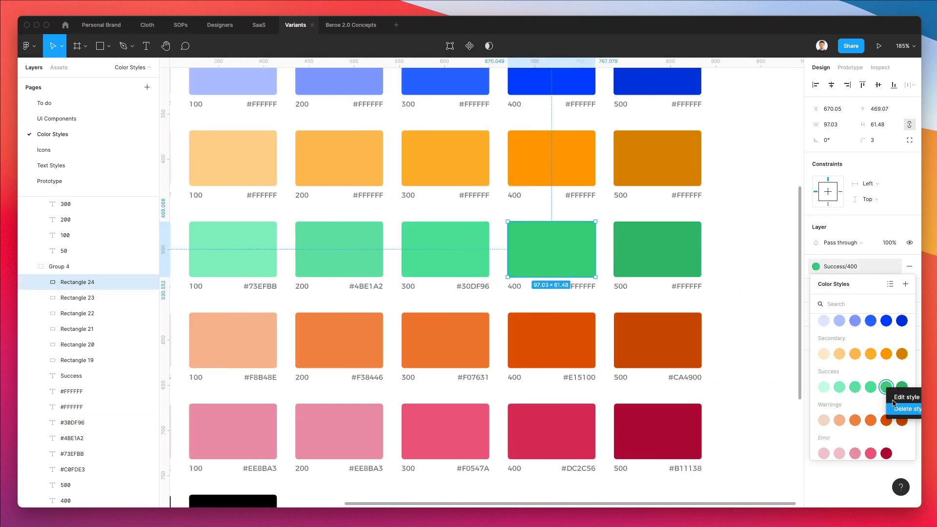
pyautogui.click(903, 397)
pyautogui.press('super+c')
pyautogui.doubleClick(580, 287)
pyautogui.press('super+v')
# Copy the Success/500 style's hex code and set the Success row's 500 swatch label to #00B569.
pyautogui.click(621, 263)
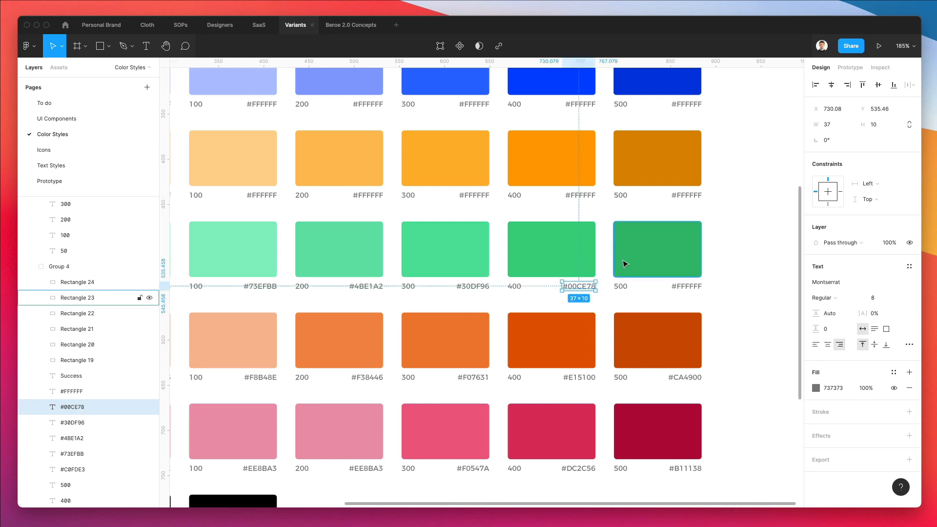
pyautogui.click(816, 267)
pyautogui.click(908, 396)
pyautogui.press('super+c')
pyautogui.doubleClick(688, 285)
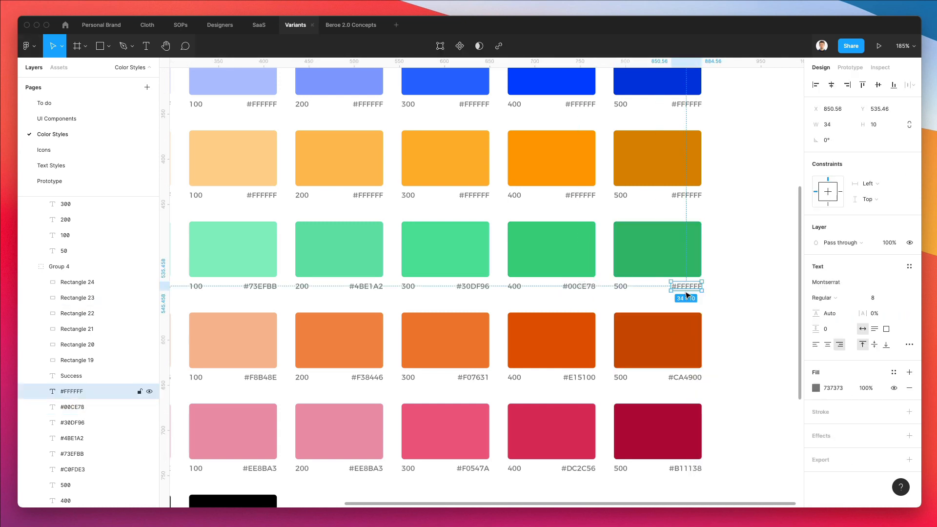
pyautogui.press('super+v')
pyautogui.click(742, 288)
# Copy the Secondary/500 style's hex code and set the Secondary row's 500 swatch label to #D98200.
pyautogui.scroll(1, 743, 289)
pyautogui.scroll(2, 742, 289)
pyautogui.keyDown('super'); pyautogui.click(688, 283); pyautogui.keyUp('super')
pyautogui.click(820, 267)
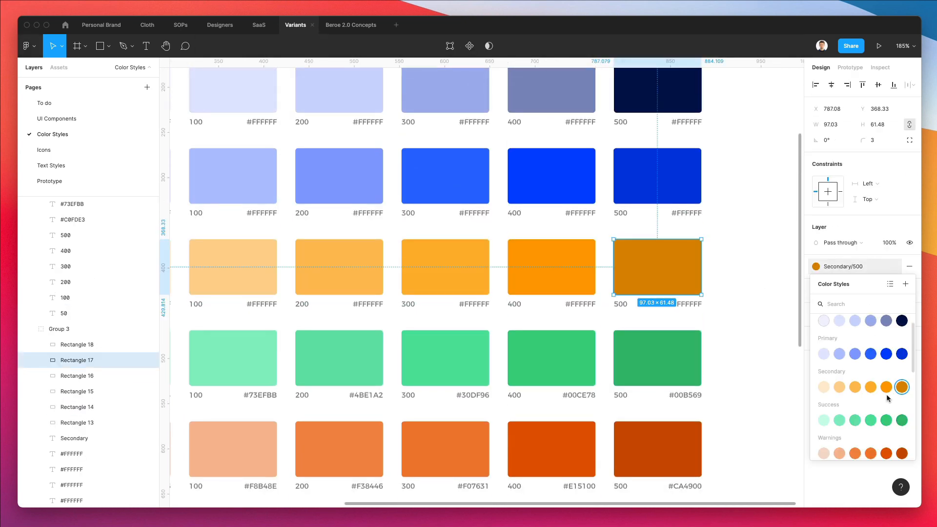
pyautogui.rightClick(899, 387)
pyautogui.click(906, 396)
pyautogui.click(723, 464)
pyautogui.press('super+c')
pyautogui.doubleClick(689, 303)
pyautogui.press('super+v')
pyautogui.press('Escape')
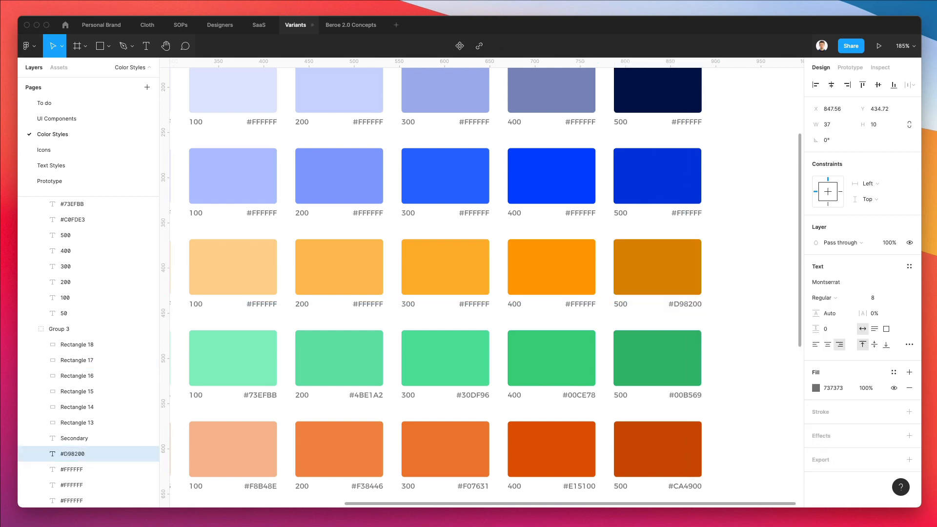
# Copy the Secondary/400 style's hex code and set the Secondary row's 400 swatch label to #FF9900.
pyautogui.keyDown('super'); pyautogui.click(551, 267); pyautogui.keyUp('super')
pyautogui.click(844, 268)
pyautogui.rightClick(885, 387)
pyautogui.click(906, 396)
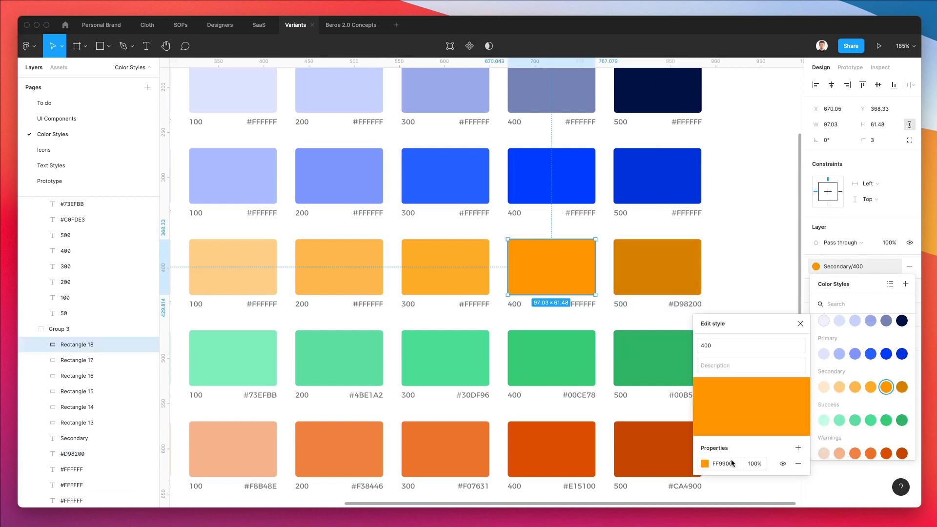
pyautogui.click(722, 464)
pyautogui.press('super+c')
pyautogui.doubleClick(581, 304)
pyautogui.press('super+v')
pyautogui.press('Escape')
# Copy the Secondary/300 style's hex code and set the Secondary row's 300 swatch label to #FFAF36.
pyautogui.hscroll(-2, 585, 267)
pyautogui.keyDown('super'); pyautogui.click(546, 267); pyautogui.keyUp('super')
pyautogui.click(816, 266)
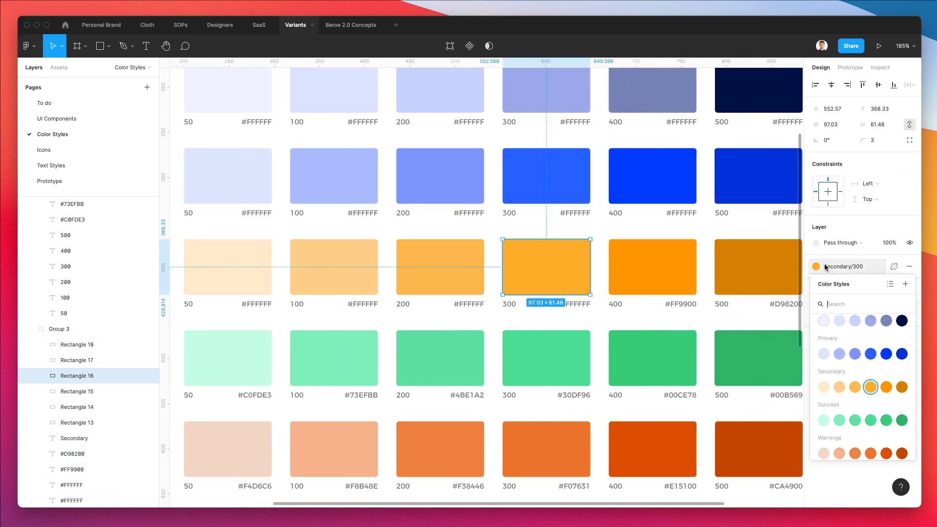
pyautogui.rightClick(870, 387)
pyautogui.click(907, 396)
pyautogui.click(719, 463)
pyautogui.press('super+c')
pyautogui.doubleClick(573, 306)
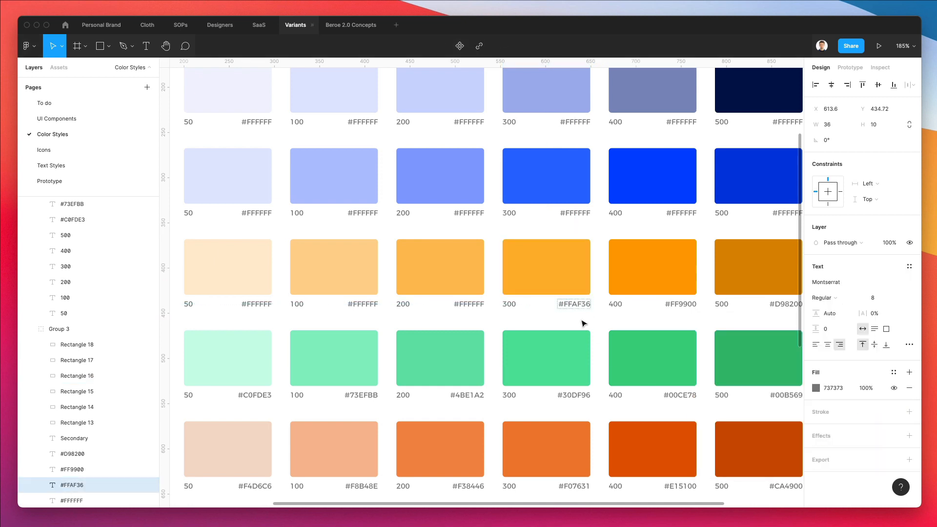
# Copy the Secondary/200 style's hex code and set the Secondary row's 200 swatch label to #FFBB55.
pyautogui.keyDown('super'); pyautogui.click(440, 267); pyautogui.keyUp('super')
pyautogui.click(816, 267)
pyautogui.rightClick(855, 387)
pyautogui.click(881, 392)
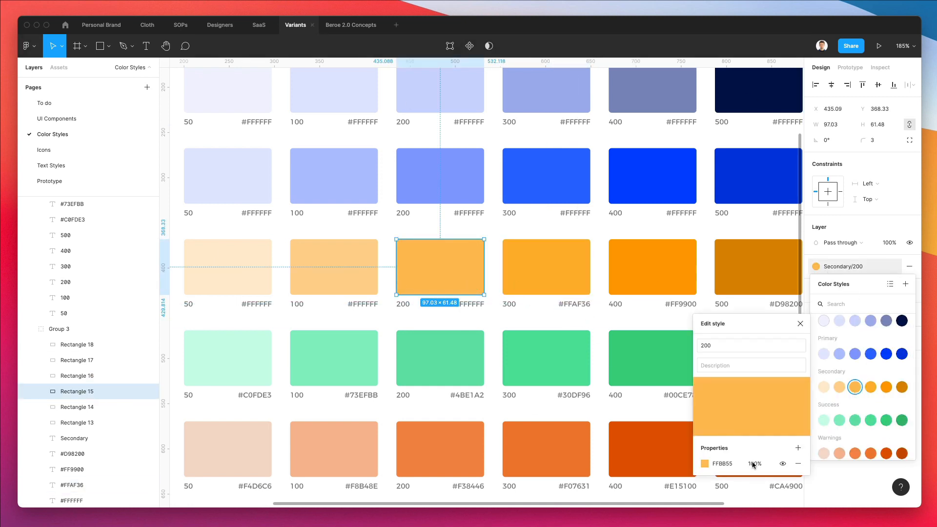
pyautogui.press('super+c')
pyautogui.doubleClick(473, 306)
# Copy the Secondary/100 style's hex code and set the Secondary row's 100 swatch label to #FFD18C.
pyautogui.hscroll(-3, 488, 323)
pyautogui.doubleClick(430, 278)
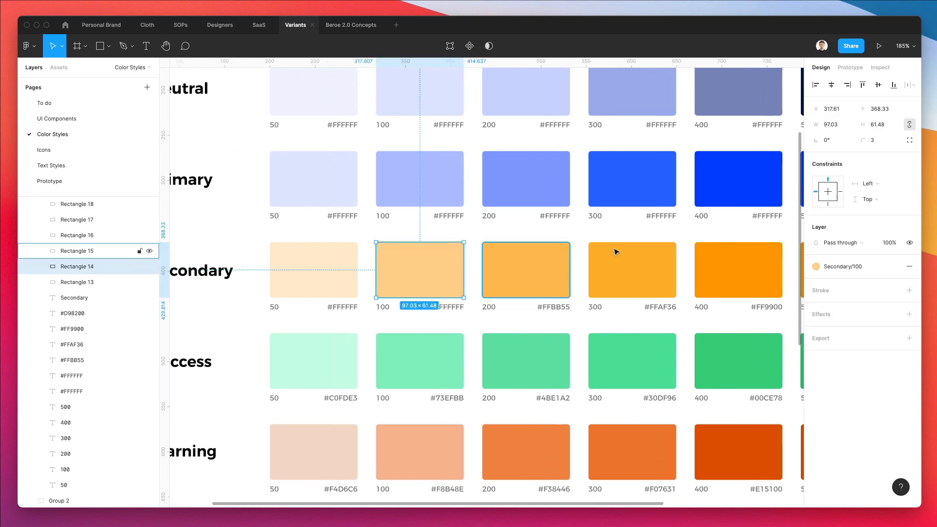
pyautogui.click(844, 266)
pyautogui.rightClick(840, 386)
pyautogui.click(851, 399)
pyautogui.doubleClick(453, 305)
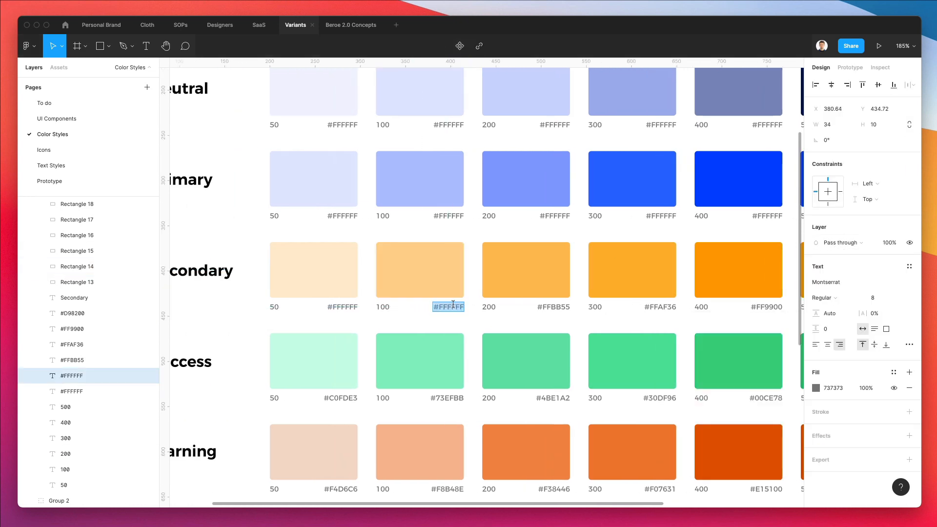
# Copy the Secondary/50 style's hex code and set the Secondary row's 50 swatch label to #FFE9C9.
pyautogui.click(331, 288)
pyautogui.click(841, 267)
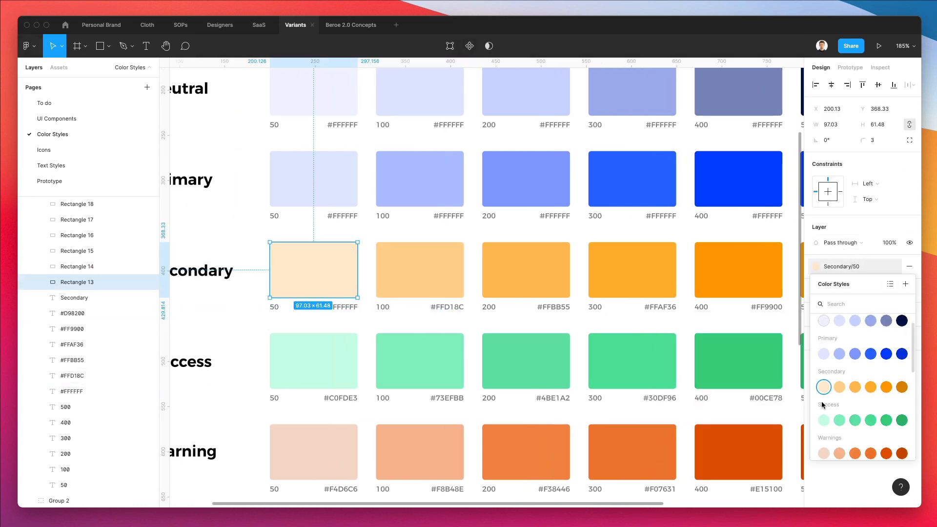
pyautogui.rightClick(823, 388)
pyautogui.click(835, 399)
pyautogui.click(720, 464)
pyautogui.doubleClick(348, 307)
pyautogui.hotkey('ctrl', 'v')
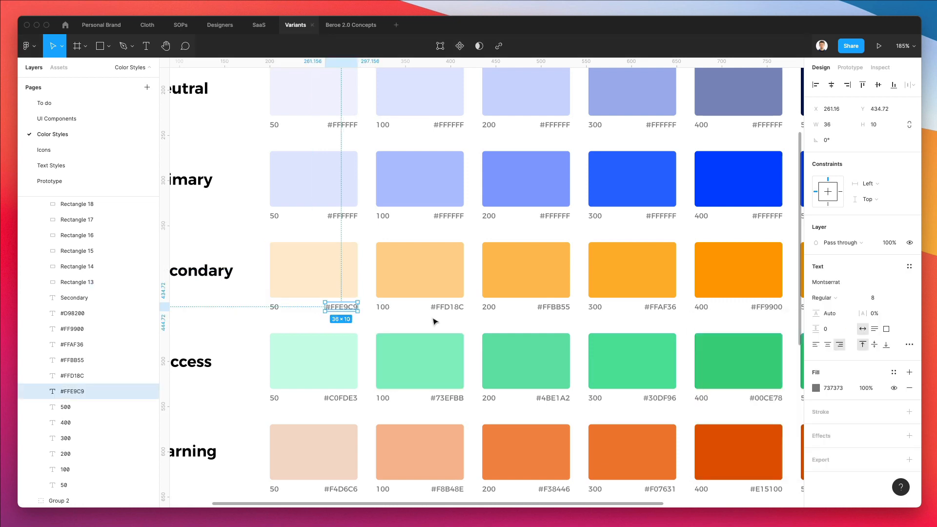
# Copy the Primary/50 style's hex code and set the Primary row's 50 swatch label to #DFE4FF.
pyautogui.scroll(2, 435, 320)
pyautogui.click(324, 229)
pyautogui.click(842, 266)
pyautogui.rightClick(825, 380)
pyautogui.click(848, 387)
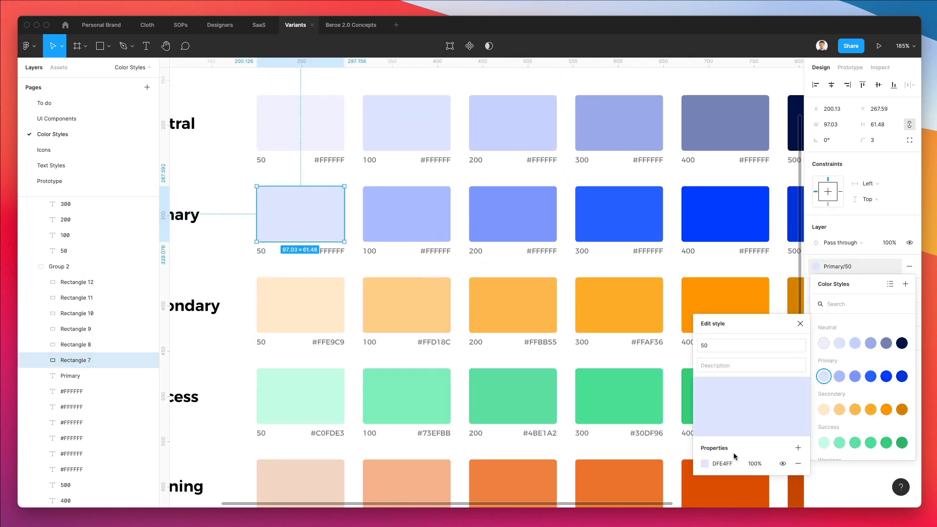
pyautogui.click(718, 461)
pyautogui.hotkey('ctrl', 'c')
pyautogui.doubleClick(329, 251)
pyautogui.hotkey('ctrl', 'v')
pyautogui.press('Escape')
# Copy the Primary/100 style's hex code and set the Primary row's 100 swatch label to #ADBAFF.
pyautogui.click(417, 210)
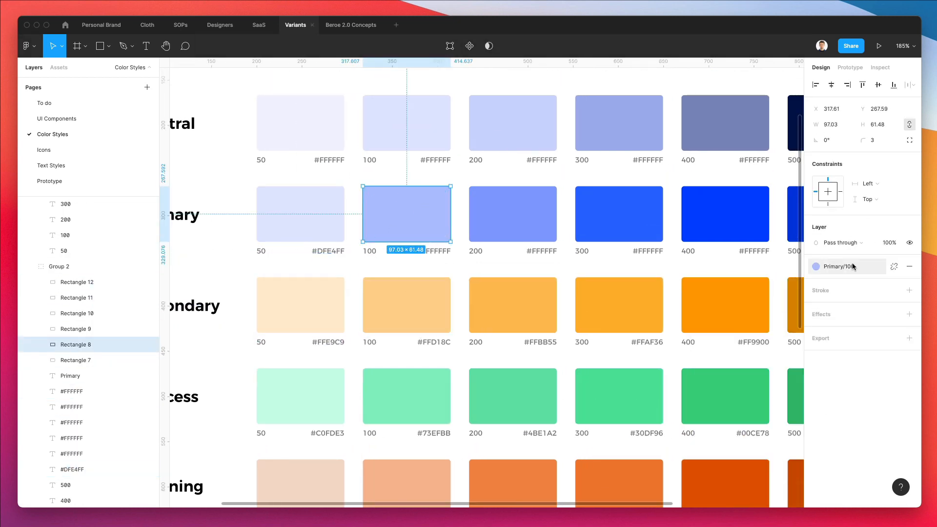
pyautogui.click(841, 267)
pyautogui.rightClick(839, 377)
pyautogui.click(849, 386)
pyautogui.click(722, 463)
pyautogui.hotkey('ctrl', 'c')
pyautogui.doubleClick(437, 251)
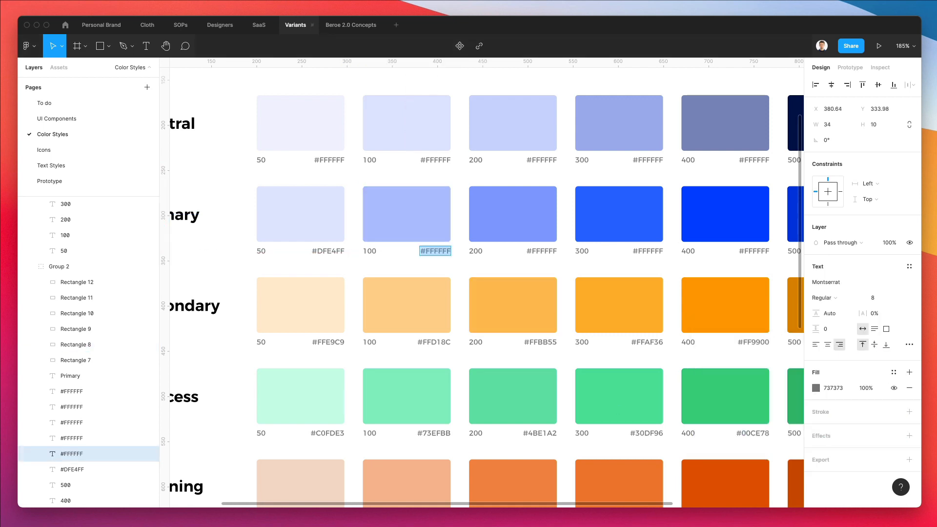
pyautogui.hotkey('ctrl', 'v')
# Copy the Primary/200 style's hex code and set the Primary row's 200 swatch label to #8094FF.
pyautogui.click(522, 210)
pyautogui.click(842, 266)
pyautogui.rightClick(855, 376)
pyautogui.click(865, 385)
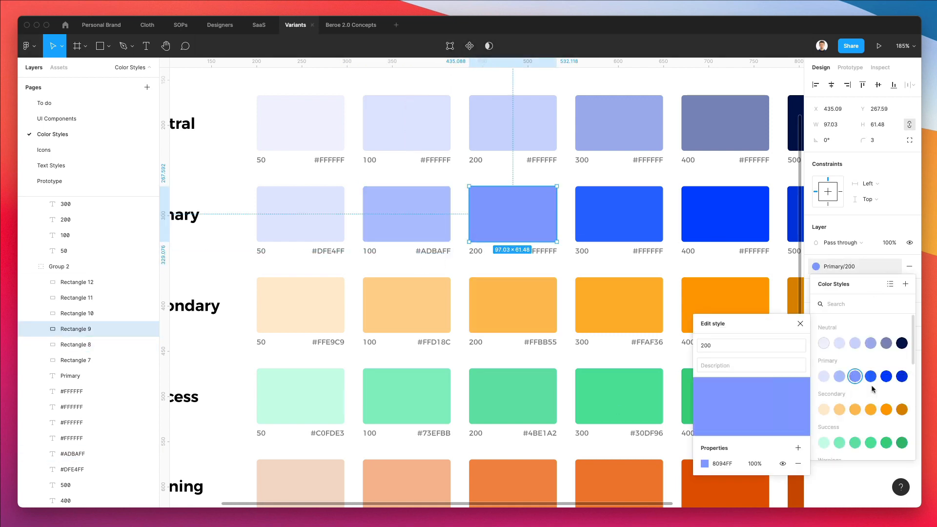
pyautogui.click(722, 463)
pyautogui.hotkey('ctrl', 'c')
pyautogui.doubleClick(543, 251)
pyautogui.click(553, 266)
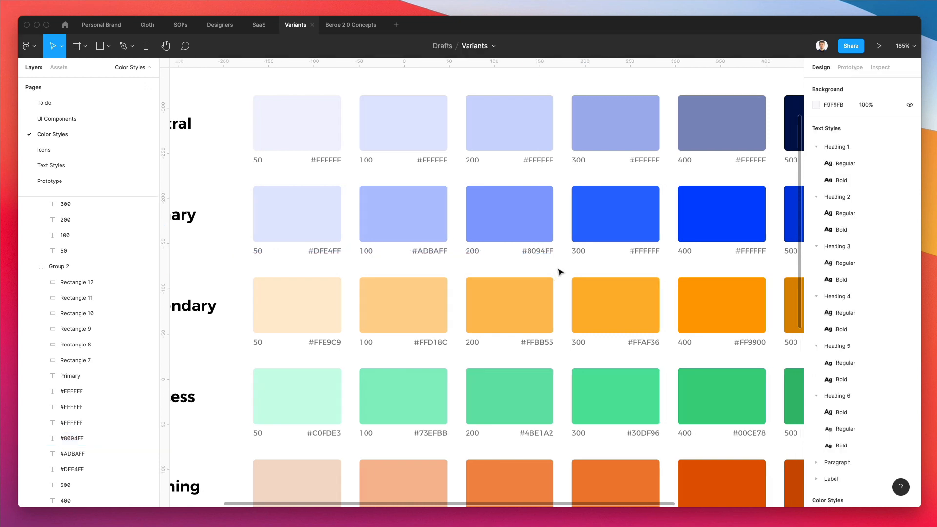
# Copy the Primary/300 style's hex code and set the Primary row's 300 swatch label to #3757FF.
pyautogui.hscroll(3, 558, 268)
pyautogui.scroll(1, 558, 268)
pyautogui.click(584, 227)
pyautogui.click(840, 267)
pyautogui.rightClick(871, 377)
pyautogui.click(892, 385)
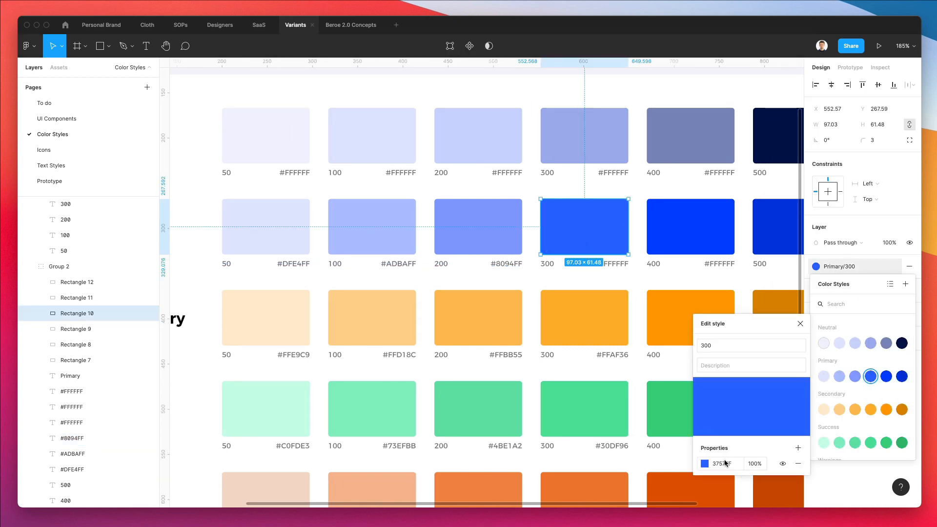
pyautogui.click(722, 463)
pyautogui.hotkey('ctrl', 'c')
pyautogui.click(612, 264)
pyautogui.doubleClick(611, 264)
pyautogui.hotkey('ctrl', 'v')
pyautogui.press('Escape')
# Copy the Primary/400 style's hex code and set the Primary row's 400 swatch label to #0029FF.
pyautogui.hscroll(3, 641, 286)
pyautogui.click(590, 227)
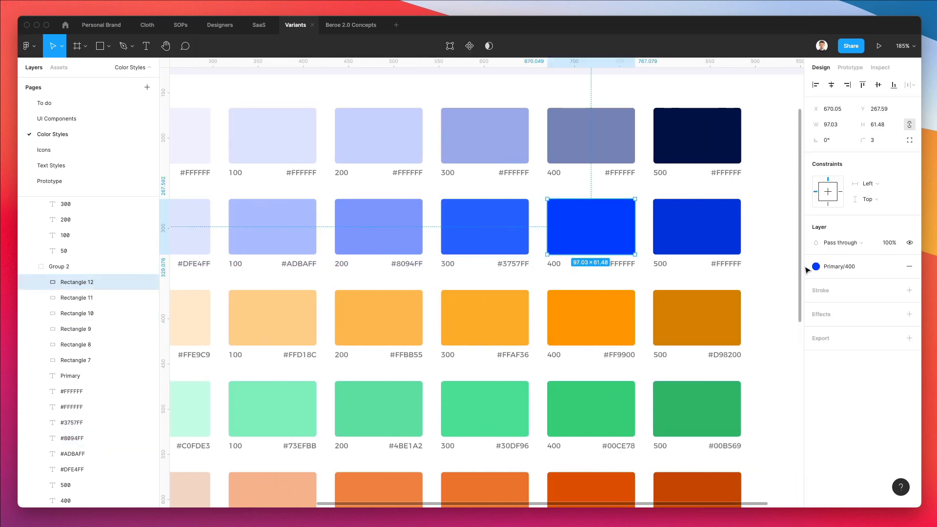
pyautogui.click(840, 267)
pyautogui.rightClick(886, 377)
pyautogui.click(905, 386)
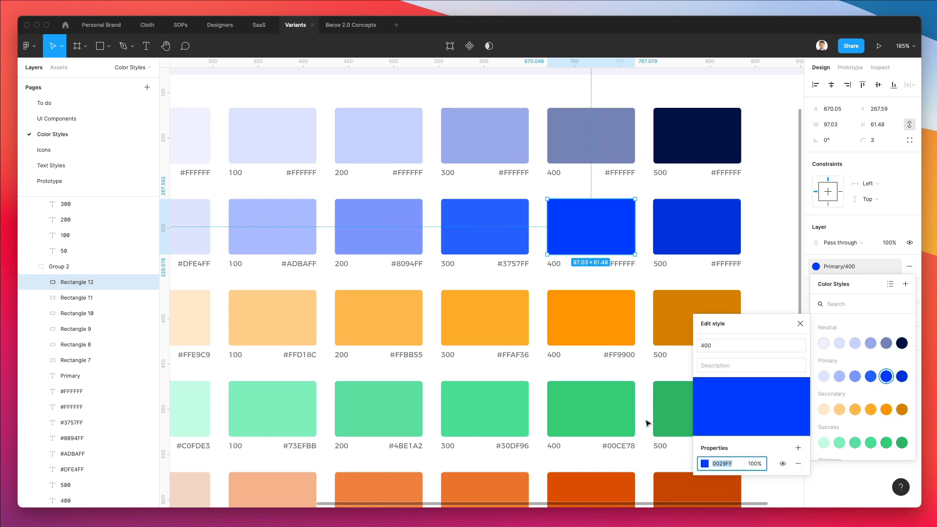
pyautogui.click(620, 263)
pyautogui.doubleClick(620, 264)
pyautogui.click(676, 268)
# Copy the Primary/500 style's hex code and set the Primary row's 500 swatch label to #0022D7.
pyautogui.click(697, 227)
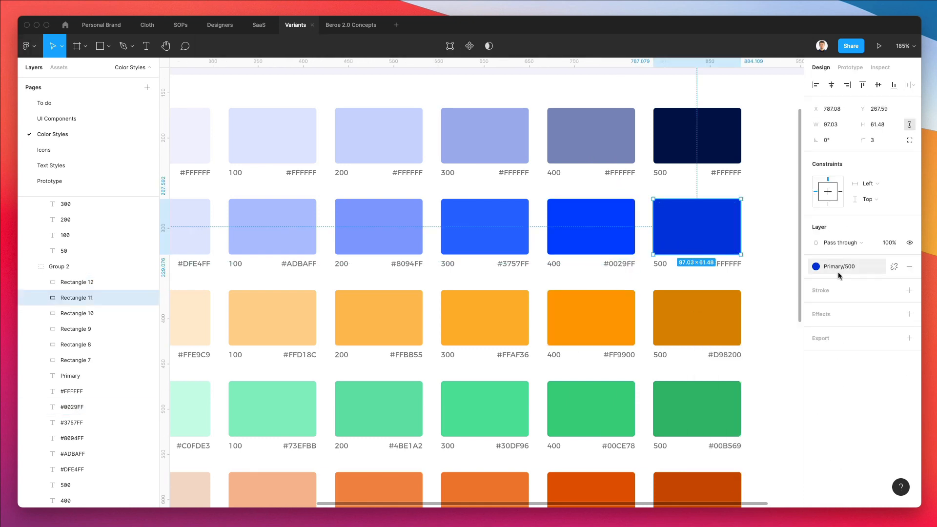
pyautogui.click(840, 267)
pyautogui.rightClick(902, 376)
pyautogui.click(912, 385)
pyautogui.click(779, 264)
pyautogui.doubleClick(736, 264)
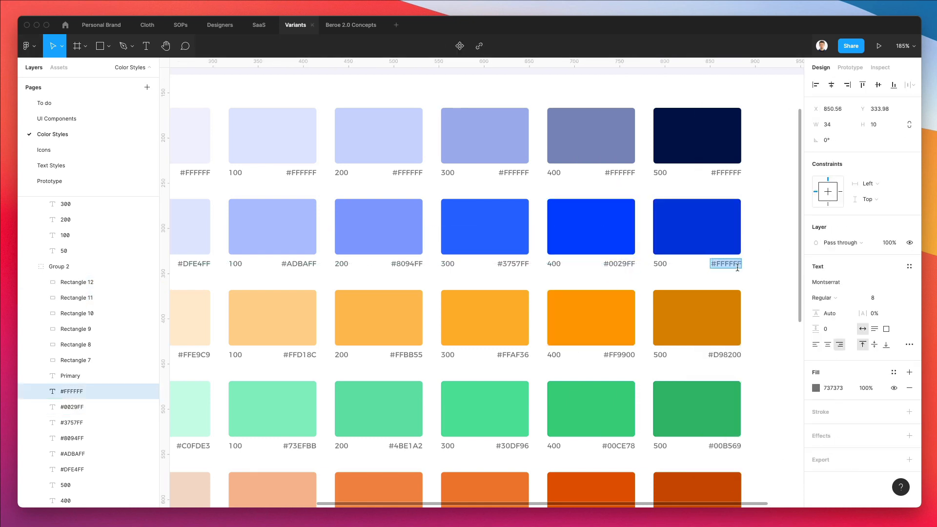
pyautogui.doubleClick(736, 265)
pyautogui.press('super+v')
pyautogui.click(767, 259)
pyautogui.click(767, 259)
# Copy the Neutral/500 style's hex code and set the Neutral row's 500 swatch label to #000B43.
pyautogui.scroll(2, 751, 235)
pyautogui.click(726, 188)
pyautogui.click(838, 266)
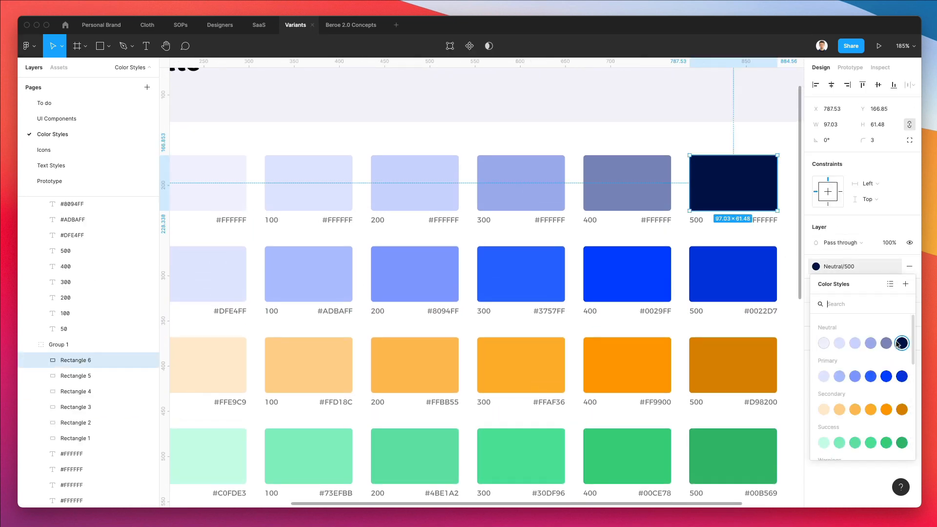
pyautogui.rightClick(902, 342)
pyautogui.click(911, 350)
pyautogui.click(724, 462)
pyautogui.click(790, 256)
pyautogui.doubleClick(762, 220)
pyautogui.press('super+v')
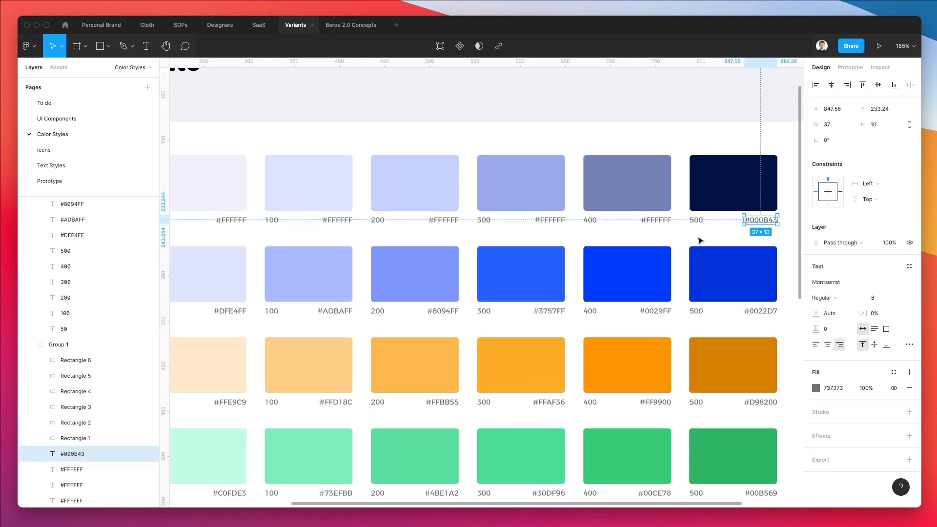
# Copy the Neutral/400 style's hex code and set the Neutral row's 400 swatch label to #7781B5.
pyautogui.click(627, 183)
pyautogui.click(838, 266)
pyautogui.rightClick(886, 342)
pyautogui.click(905, 354)
pyautogui.click(725, 463)
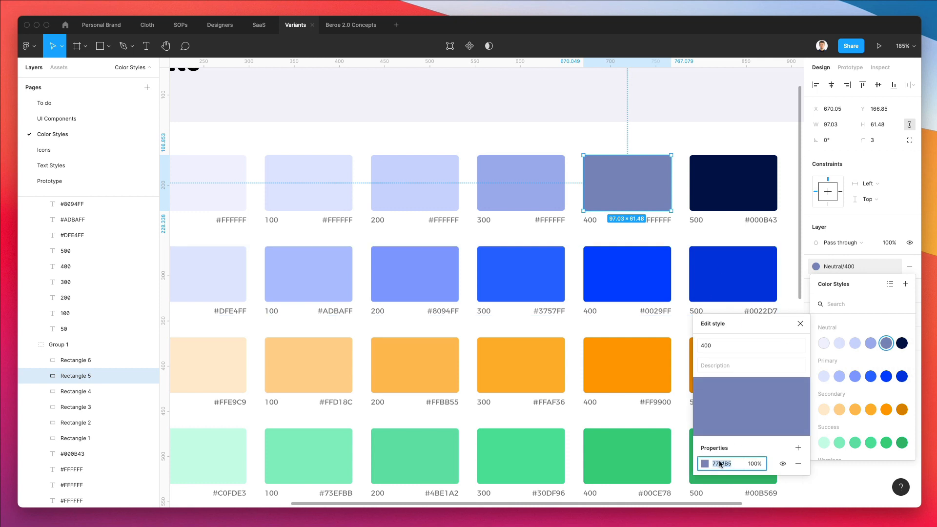
pyautogui.doubleClick(656, 220)
pyautogui.press('super+v')
# Copy the Neutral/300 style's hex code and set the Neutral row's 300 swatch label to #9BA7E8.
pyautogui.click(525, 190)
pyautogui.click(838, 266)
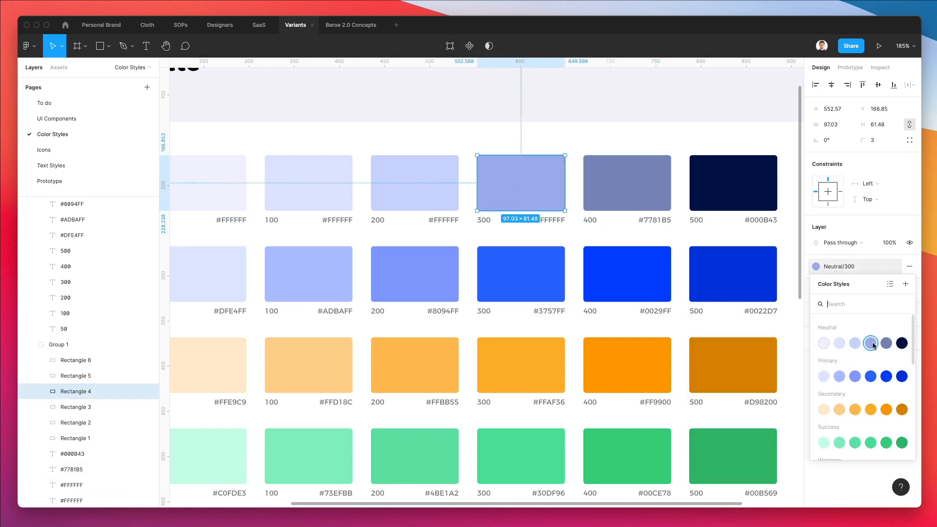
pyautogui.rightClick(871, 343)
pyautogui.click(881, 353)
pyautogui.doubleClick(550, 220)
pyautogui.press('super+v')
pyautogui.click(564, 239)
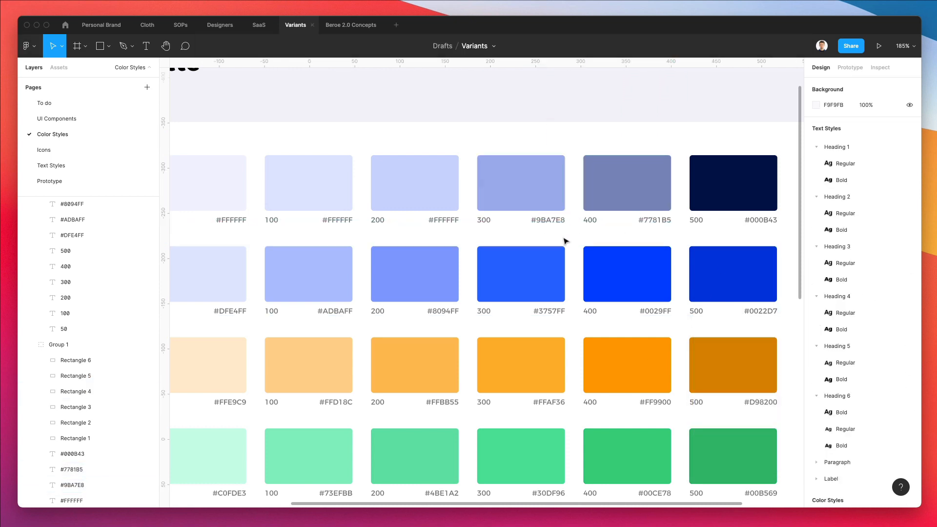
# Copy the Neutral/200 style's hex code and set the Neutral row's 200 swatch label to #C8D0FA.
pyautogui.hscroll(-4, 565, 240)
pyautogui.doubleClick(502, 195)
pyautogui.click(843, 266)
pyautogui.rightClick(855, 343)
pyautogui.click(864, 353)
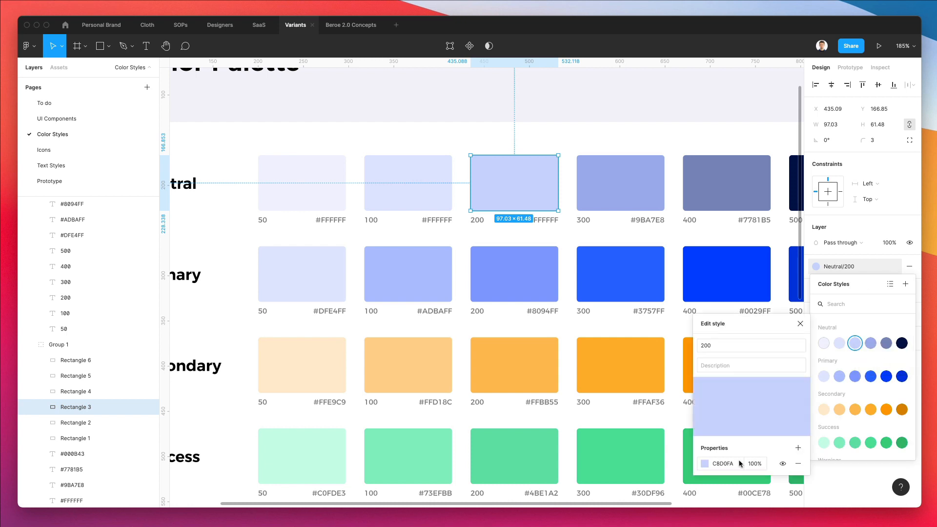
pyautogui.doubleClick(542, 220)
pyautogui.press('super+v')
# Copy the Neutral/100 style's hex code and set the Neutral row's 100 swatch label to #DDE2FD.
pyautogui.doubleClick(408, 193)
pyautogui.click(839, 266)
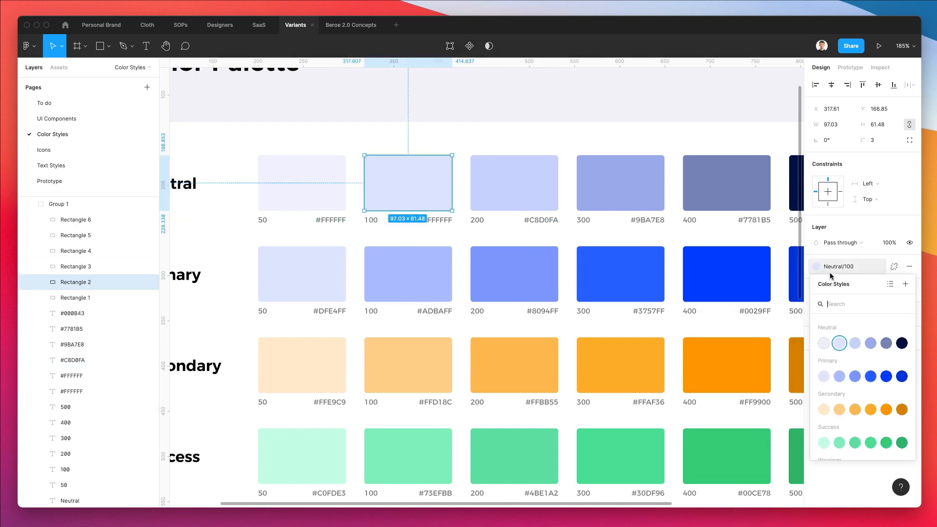
pyautogui.rightClick(839, 343)
pyautogui.click(853, 358)
pyautogui.click(711, 463)
pyautogui.doubleClick(440, 221)
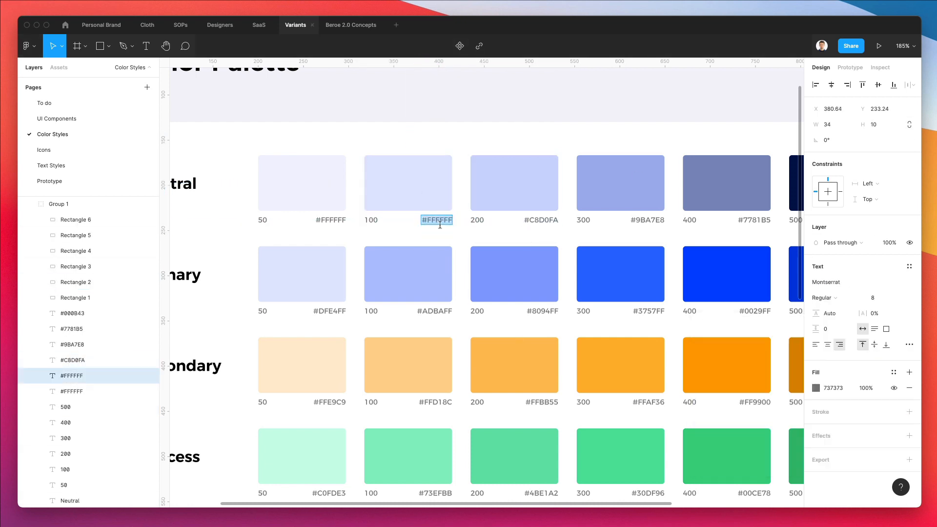
# Copy the Neutral/50 style's hex code and set the Neutral row's 50 swatch label to #EFF2FF.
pyautogui.click(288, 184)
pyautogui.click(854, 266)
pyautogui.rightClick(823, 344)
pyautogui.click(840, 358)
pyautogui.click(722, 464)
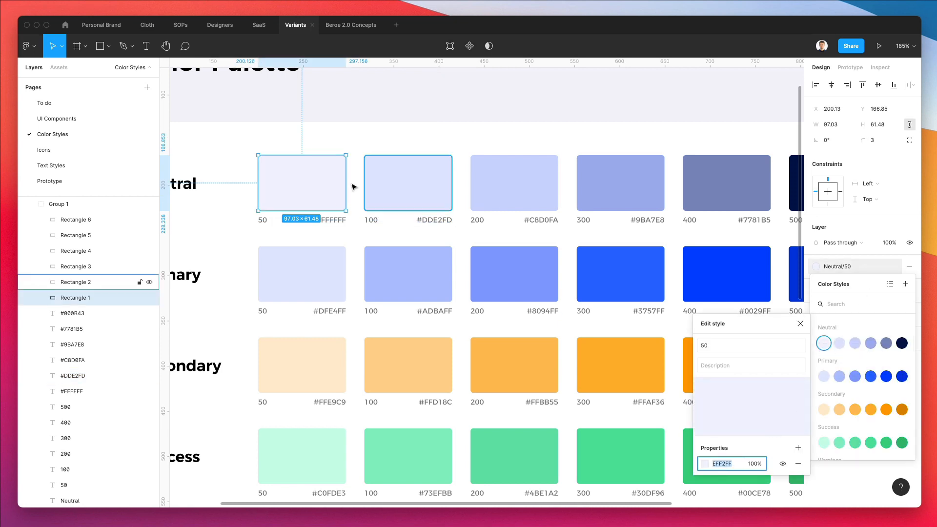
pyautogui.doubleClick(331, 221)
pyautogui.click(450, 145)
pyautogui.scroll(-5, 450, 145)
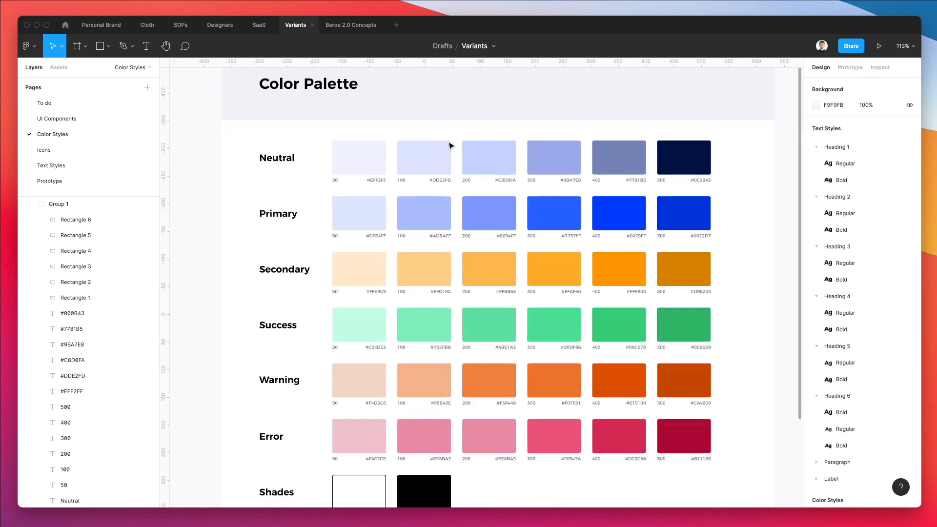
pyautogui.scroll(-3, 450, 146)
# Open the Text Styles page and check which text styles the heading samples use on the white and dark frames.
pyautogui.click(63, 118)
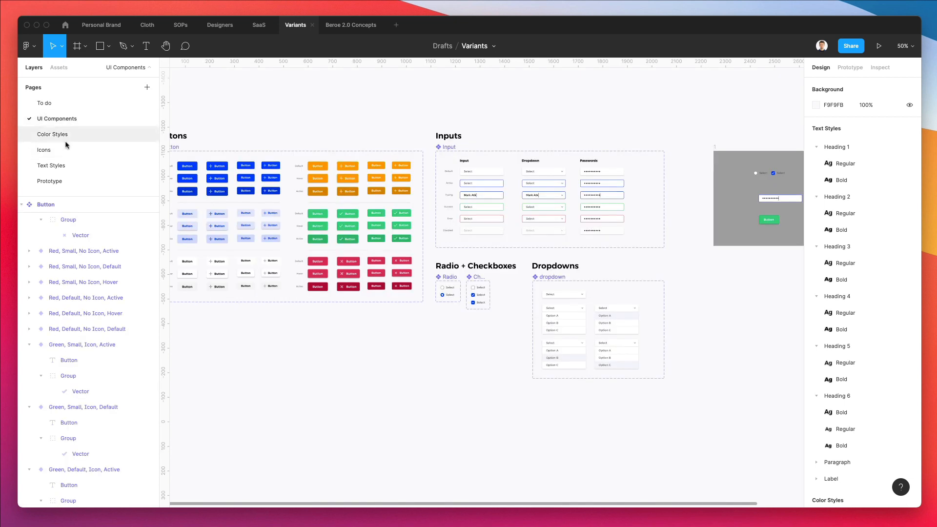
pyautogui.click(63, 165)
pyautogui.click(296, 200)
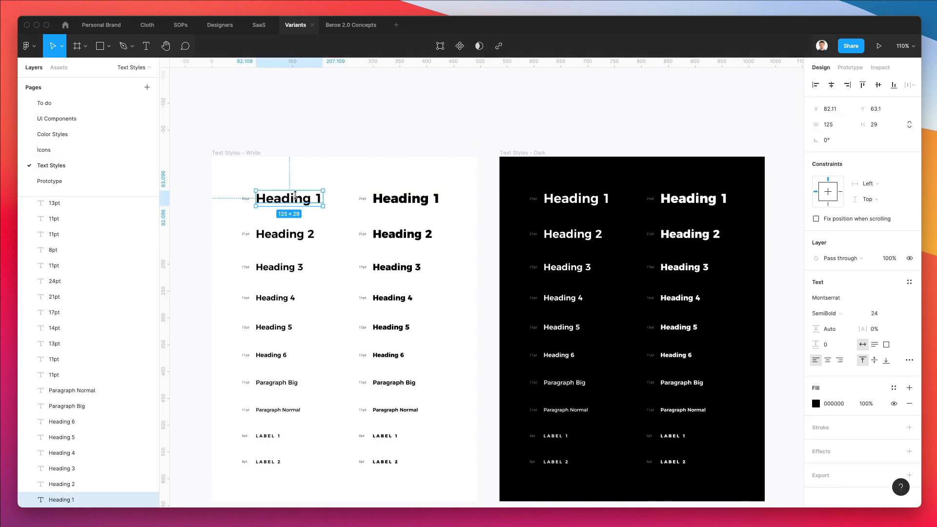
pyautogui.scroll(-2, 296, 200)
pyautogui.click(397, 205)
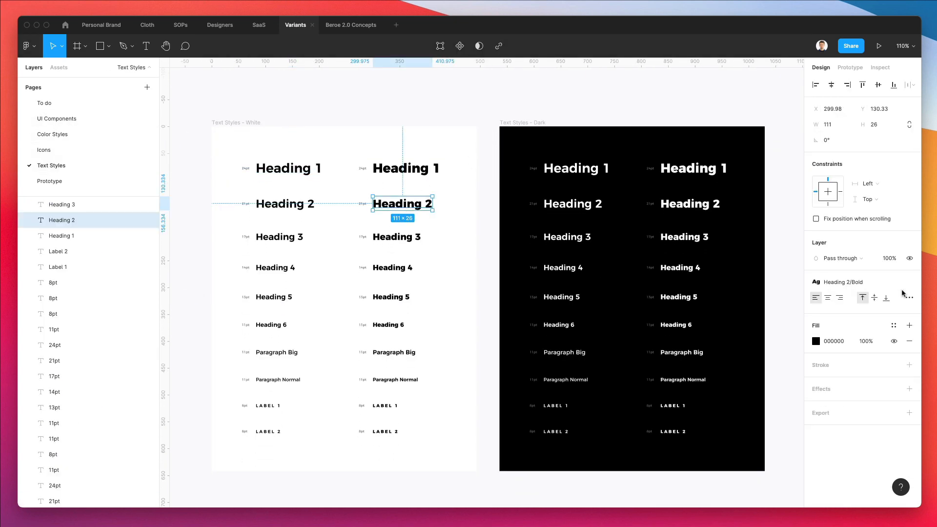
pyautogui.click(401, 171)
pyautogui.click(688, 204)
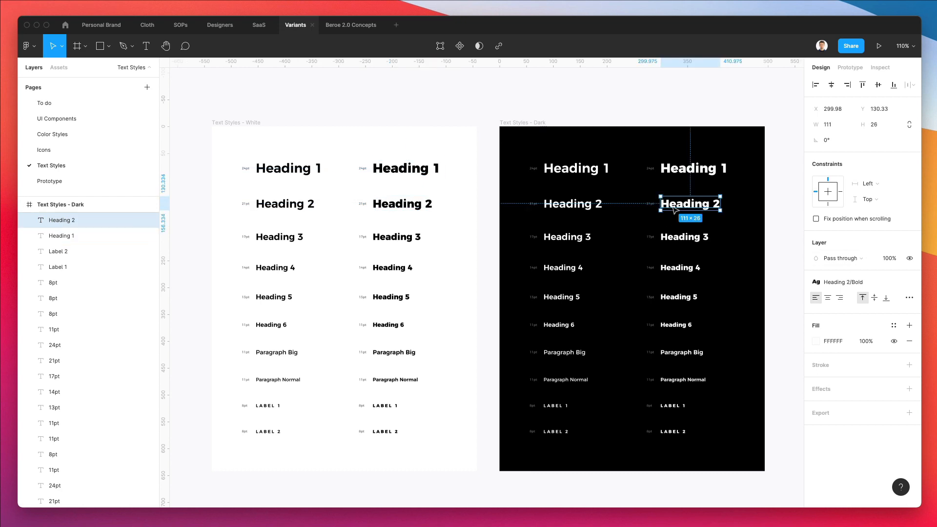
# Open the text style list from the dark frame's bold Heading 2 and delete the regular and bold styles of Heading 1 through Heading 6.
pyautogui.click(844, 283)
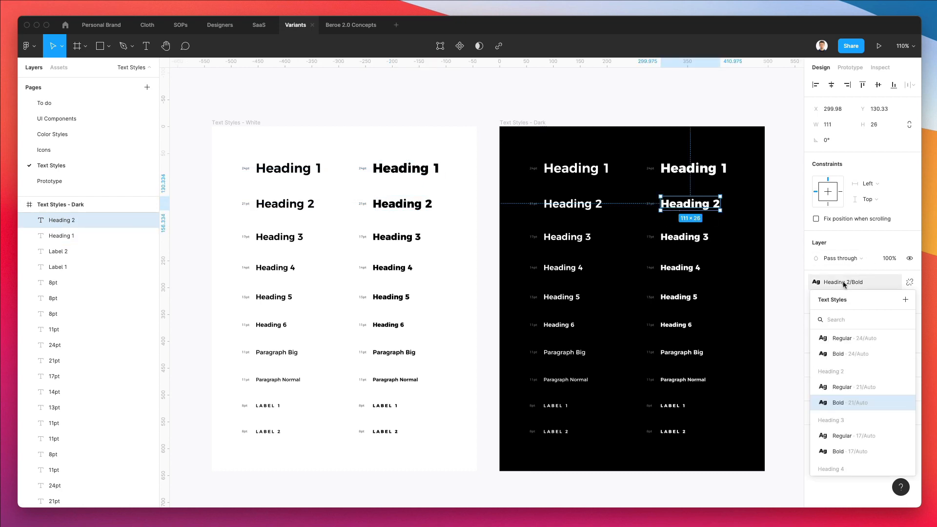
pyautogui.rightClick(843, 341)
pyautogui.click(864, 362)
pyautogui.rightClick(859, 359)
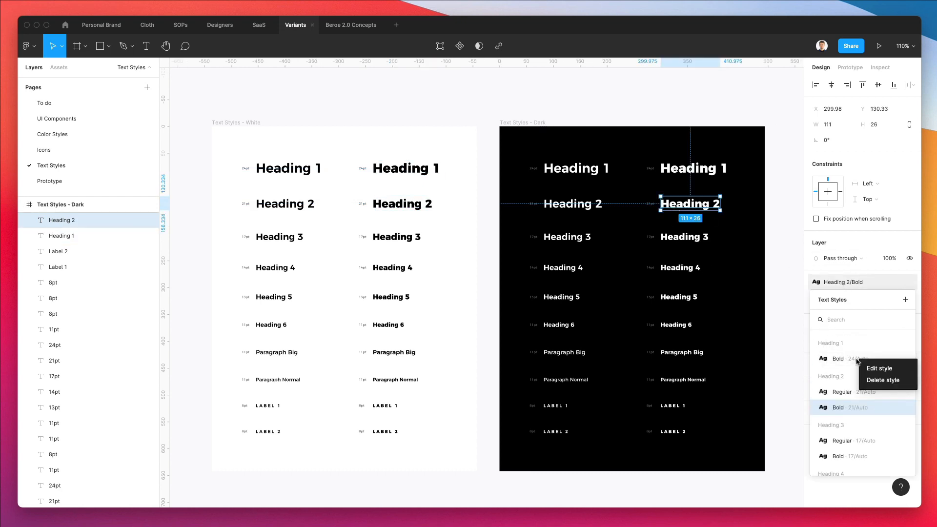
pyautogui.click(882, 380)
pyautogui.rightClick(859, 359)
pyautogui.click(873, 379)
pyautogui.rightClick(847, 362)
pyautogui.click(859, 382)
pyautogui.rightClick(844, 362)
pyautogui.click(859, 382)
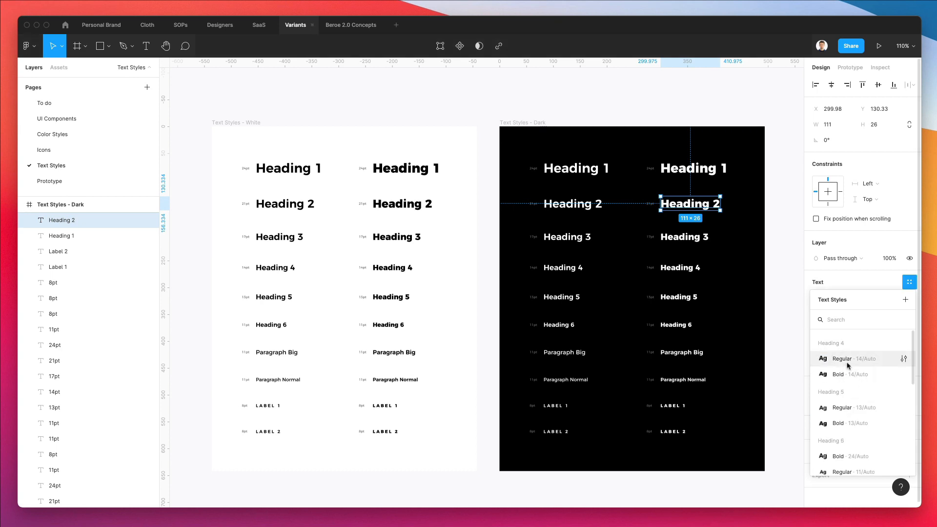
pyautogui.rightClick(848, 363)
pyautogui.click(858, 382)
pyautogui.rightClick(843, 359)
pyautogui.click(858, 382)
pyautogui.rightClick(844, 362)
pyautogui.click(858, 382)
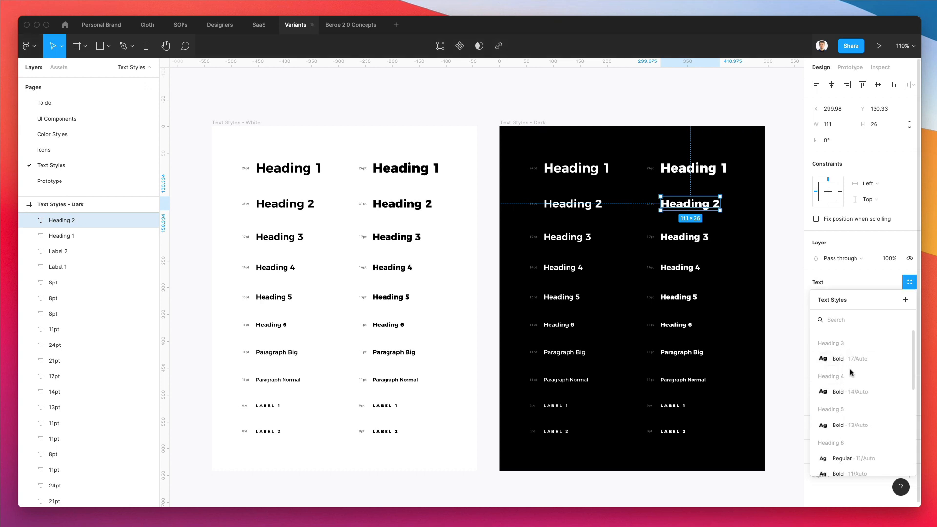
pyautogui.rightClick(846, 363)
pyautogui.click(859, 383)
pyautogui.rightClick(846, 361)
pyautogui.click(858, 382)
pyautogui.rightClick(846, 362)
pyautogui.click(857, 382)
pyautogui.rightClick(853, 360)
pyautogui.click(862, 380)
pyautogui.rightClick(843, 362)
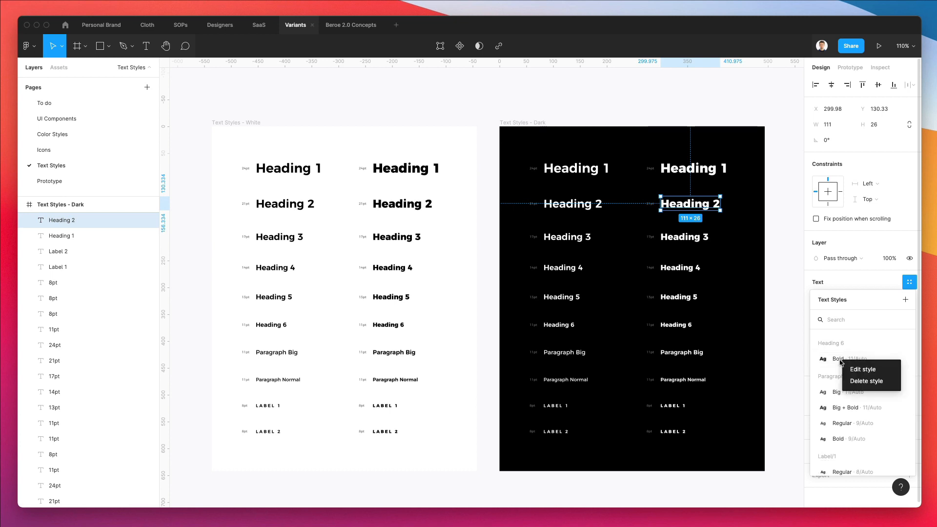
pyautogui.click(855, 383)
# Delete all the Paragraph text styles: Big, Big + Bold, Regular and Bold.
pyautogui.rightClick(849, 360)
pyautogui.click(858, 380)
pyautogui.click(859, 381)
pyautogui.rightClick(846, 362)
pyautogui.click(858, 382)
pyautogui.rightClick(845, 362)
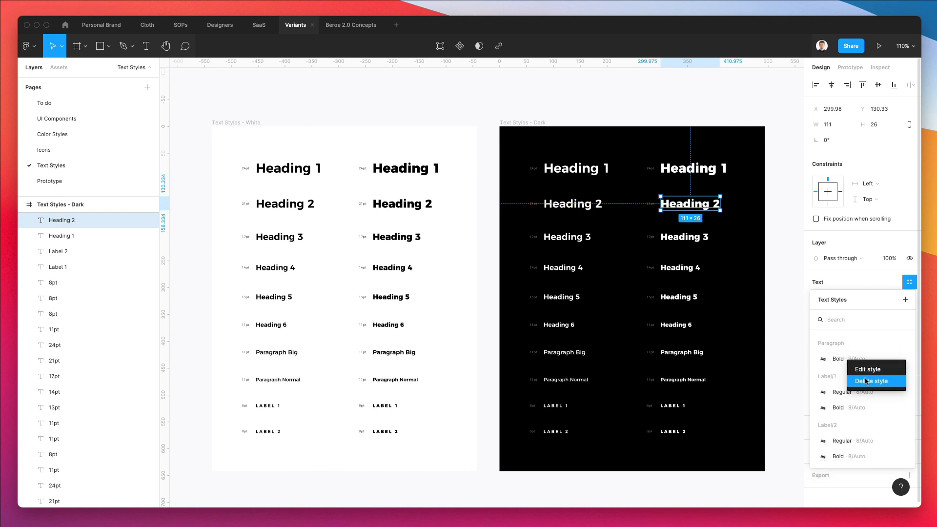
pyautogui.click(858, 382)
# Delete the regular and bold text styles of Label/1 and Label/2.
pyautogui.rightClick(845, 361)
pyautogui.click(858, 381)
pyautogui.rightClick(876, 356)
pyautogui.click(903, 374)
pyautogui.rightClick(846, 363)
pyautogui.click(858, 381)
pyautogui.rightClick(845, 362)
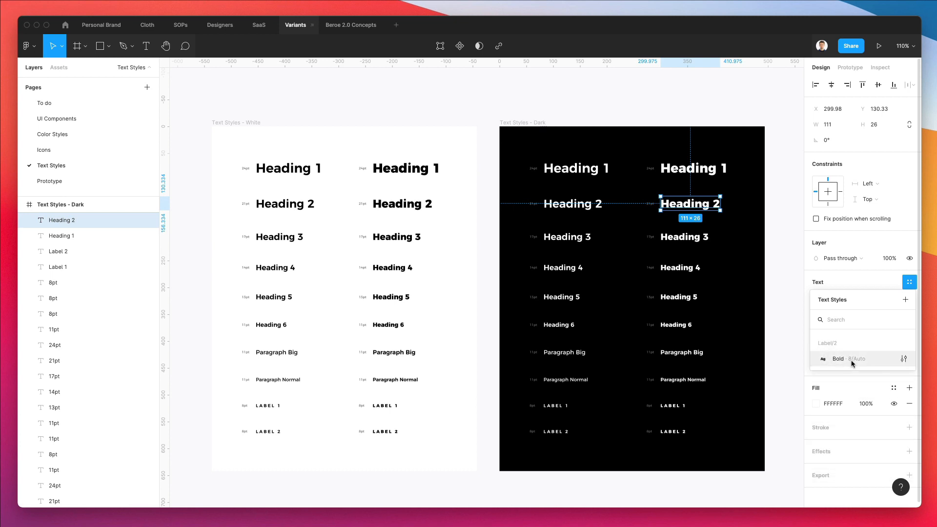
pyautogui.click(858, 382)
# Select the regular Heading 1 text on the white frame and bring up the Styler plugin's Generate Styles command.
pyautogui.click(268, 171)
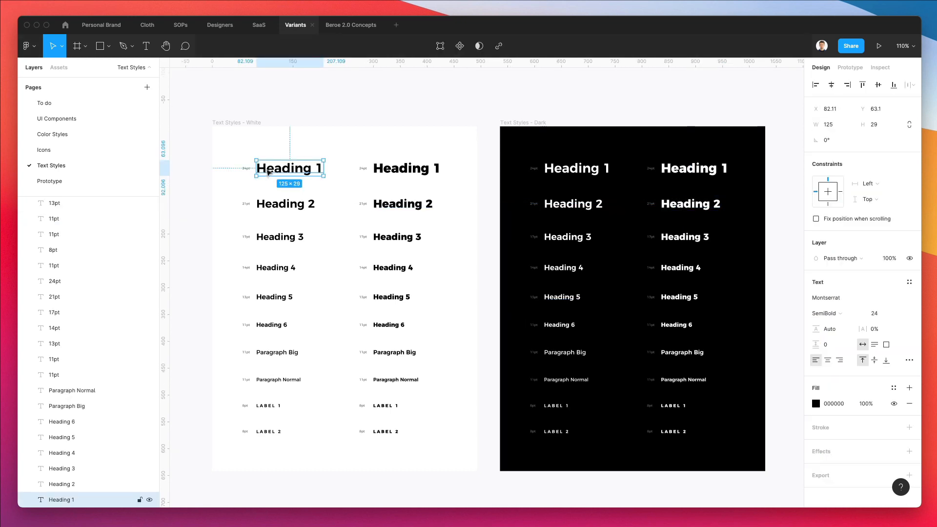
pyautogui.click(27, 46)
pyautogui.moveTo(47, 180)
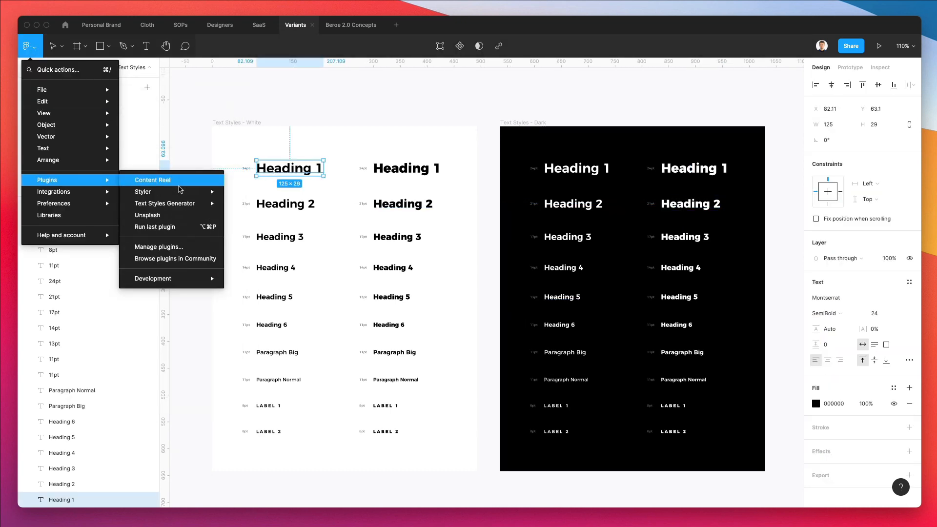
pyautogui.moveTo(142, 192)
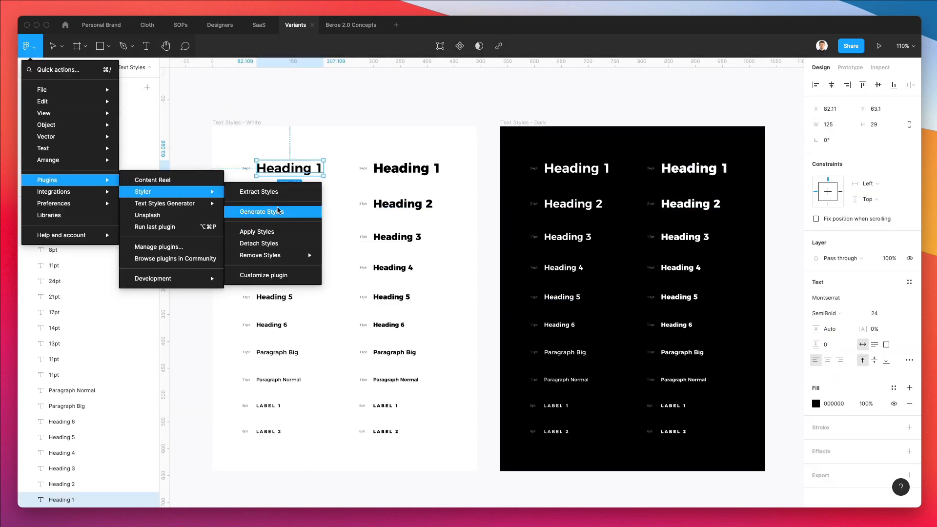
pyautogui.click(261, 212)
# Rename the white frame's regular Heading 1 layer as "Heading 1 / Dark / Regular".
pyautogui.press('super+r')
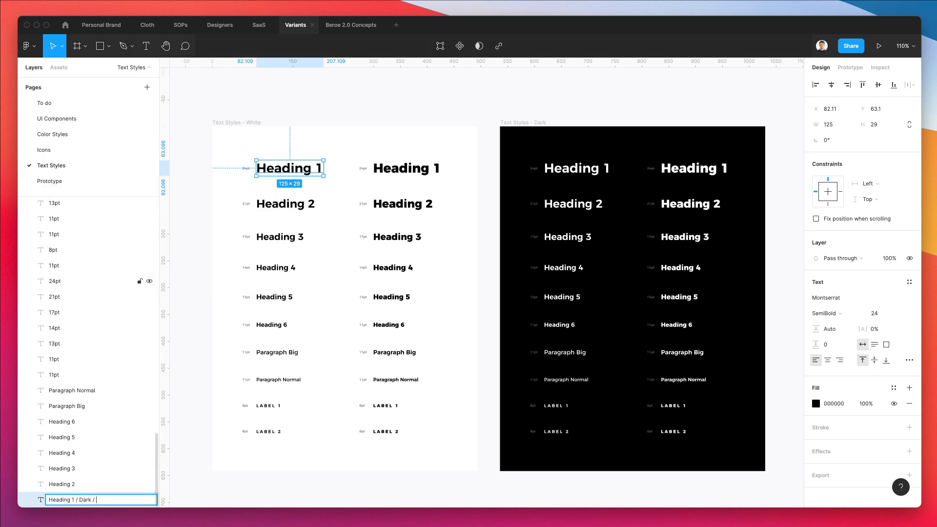
pyautogui.press('Return')
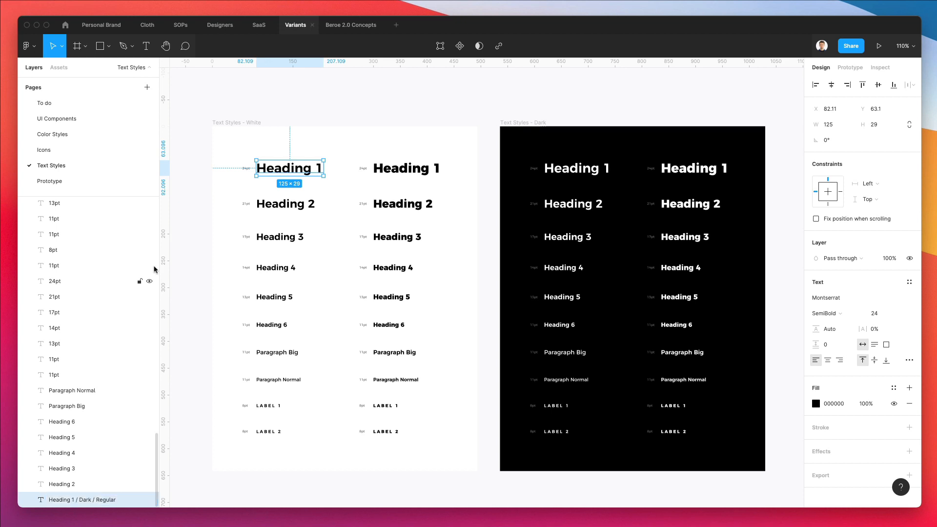
# Generate a text style from the regular Heading 1 layer with Styler and open the text styles list to check it.
pyautogui.click(26, 46)
pyautogui.moveTo(47, 180)
pyautogui.moveTo(142, 192)
pyautogui.click(256, 215)
pyautogui.click(853, 285)
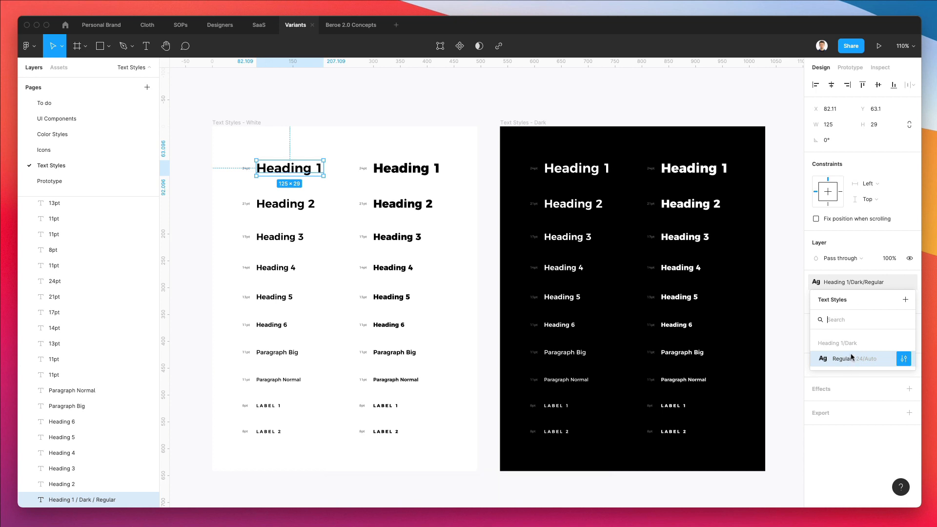
# Detach the generated text style from the white frame's regular Heading 1 text.
pyautogui.click(313, 400)
pyautogui.click(94, 502)
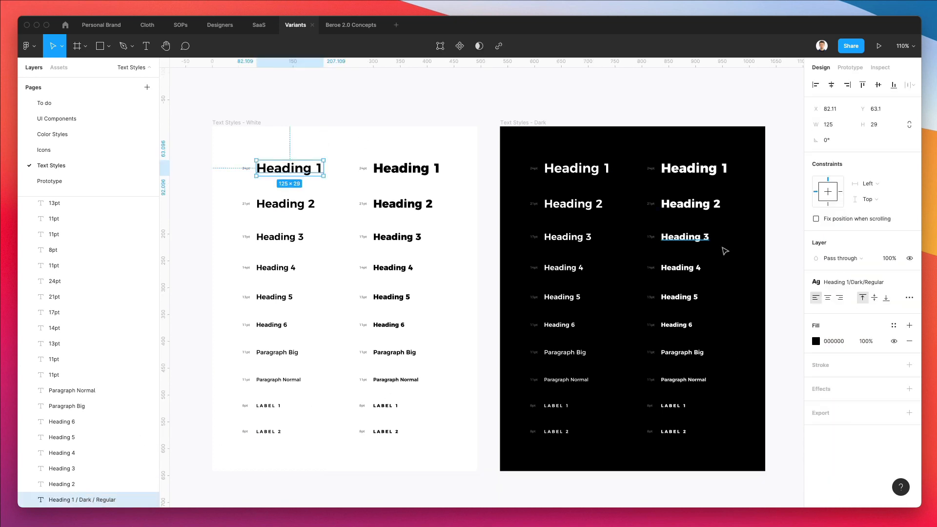
pyautogui.click(909, 282)
# Batch rename the white frame's heading layers as "Heading", leaving out the regular Heading 1 layer.
pyautogui.click(401, 171)
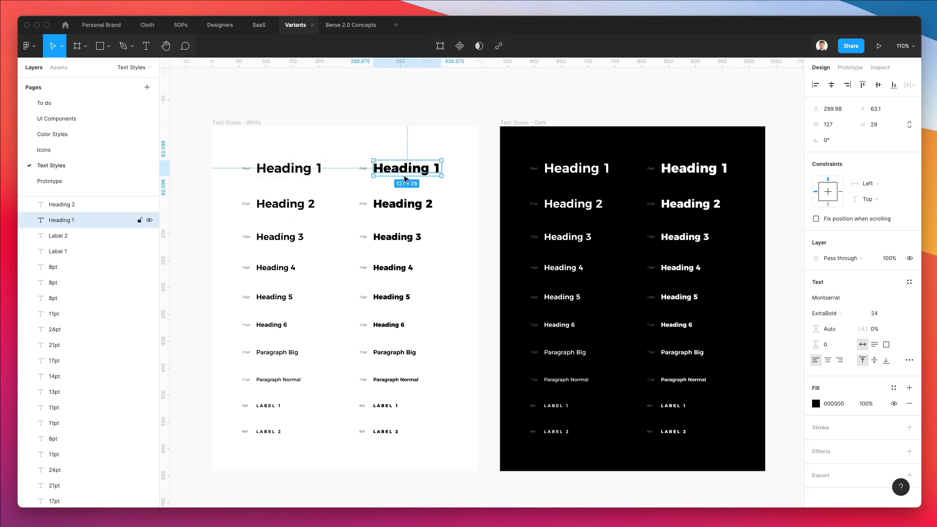
pyautogui.moveTo(269, 191); pyautogui.dragTo(310, 326)
pyautogui.moveTo(471, 329); pyautogui.dragTo(381, 197)
pyautogui.hotkey('shift', 'r')
pyautogui.press('super+r')
pyautogui.write('H')
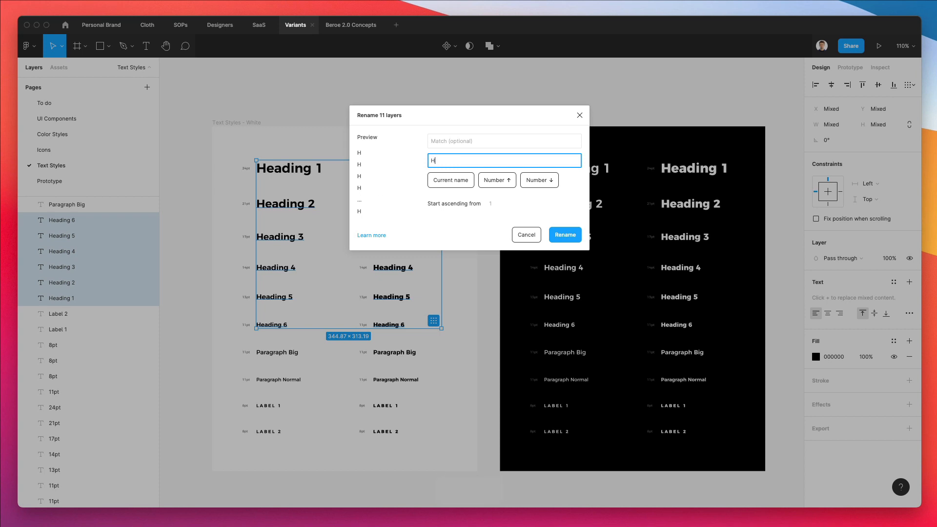
pyautogui.press('Return')
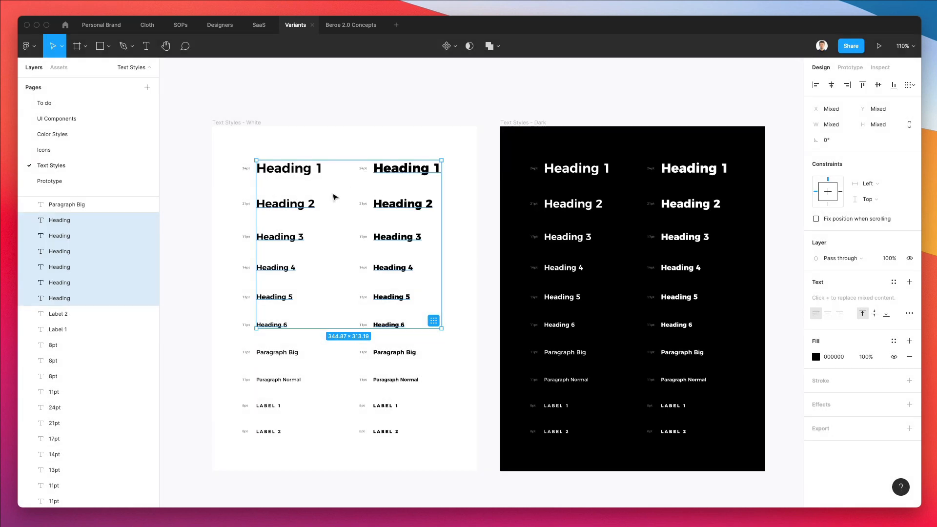
# Append 1 to the name of the white frame's bold Heading 1 layer.
pyautogui.click(330, 198)
pyautogui.click(407, 173)
pyautogui.press('super+r')
pyautogui.press('Right')
pyautogui.write('1')
pyautogui.press('Return')
pyautogui.click(291, 207)
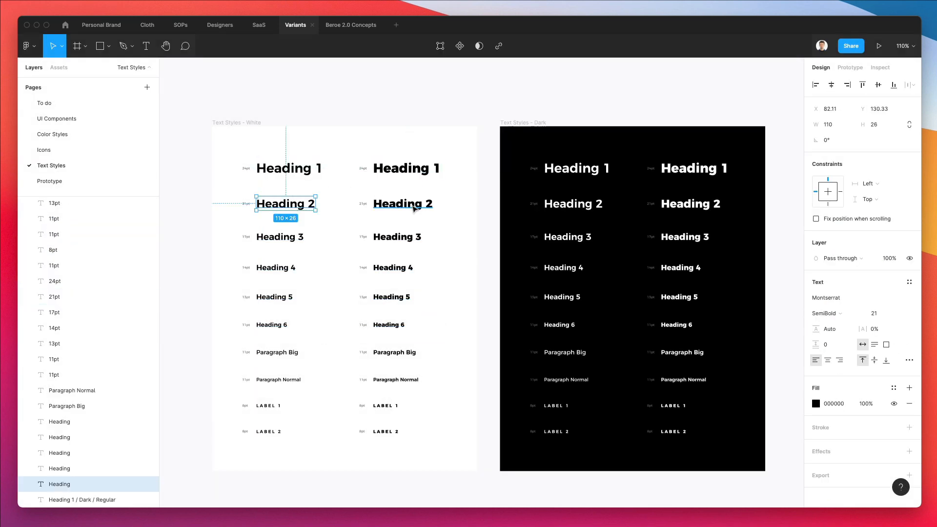
pyautogui.keyDown('shift'); pyautogui.click(413, 208); pyautogui.keyUp('shift')
pyautogui.press('super+r')
pyautogui.click(523, 235)
pyautogui.click(338, 212)
pyautogui.click(303, 207)
pyautogui.press('super+r')
pyautogui.press('Right')
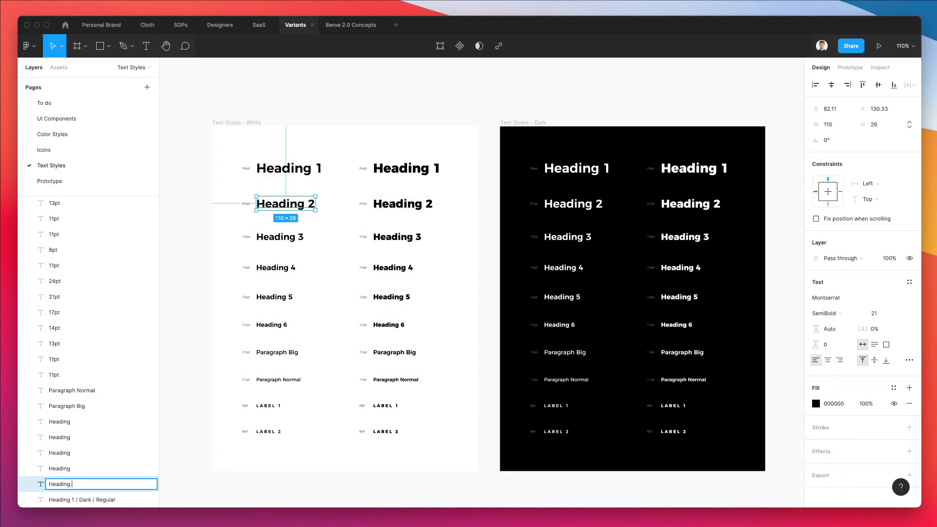
# Reuse the regular Heading 1 layer's name to rename the white frame's bold Heading 1 layer as "Heading 1 / Dark / Bold".
pyautogui.click(308, 171)
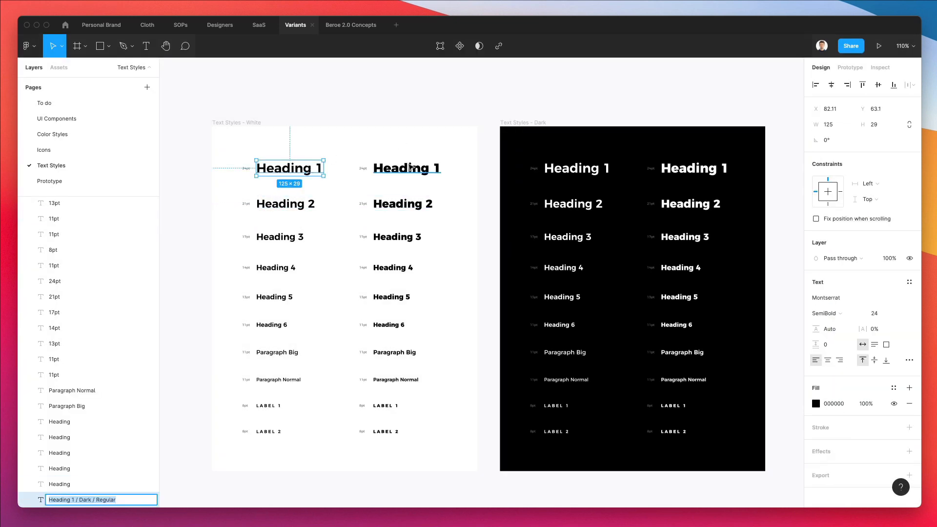
pyautogui.click(408, 165)
pyautogui.press('super+r')
pyautogui.press('Right')
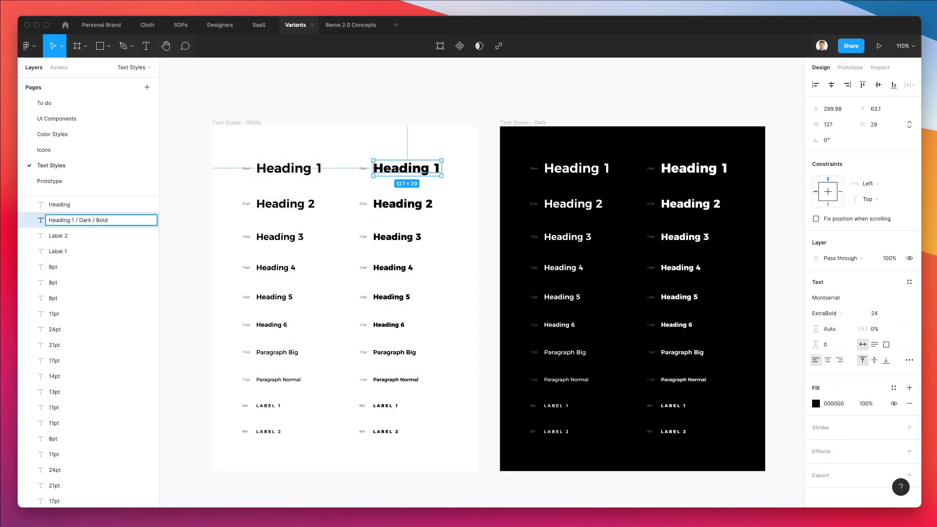
pyautogui.press('Return')
# Rename the white frame's Heading 2 layers as "Heading 2 / Dark / Regular" and "Heading 2 / Dark / Bold".
pyautogui.hscroll(-1, 309, 201)
pyautogui.click(309, 200)
pyautogui.press('super+r')
pyautogui.write('Heading 1 / Dark / Regular')
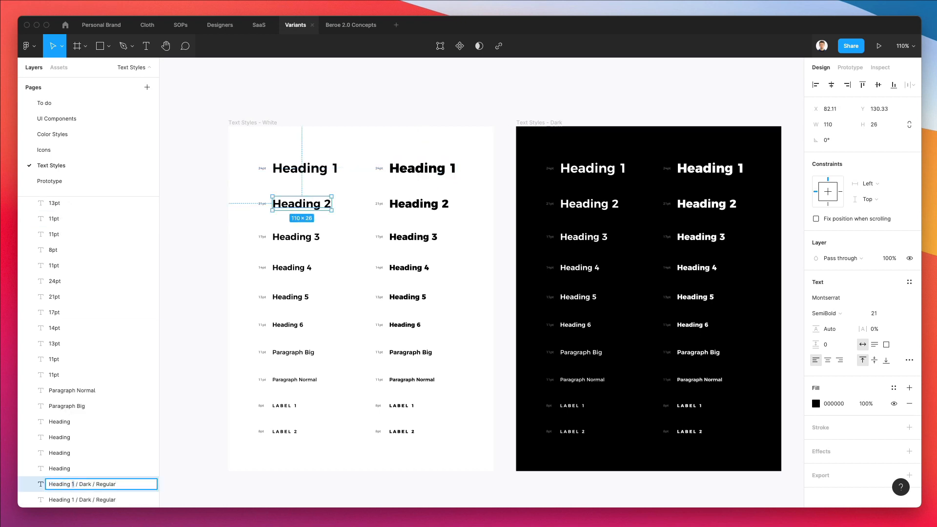
pyautogui.press('Return')
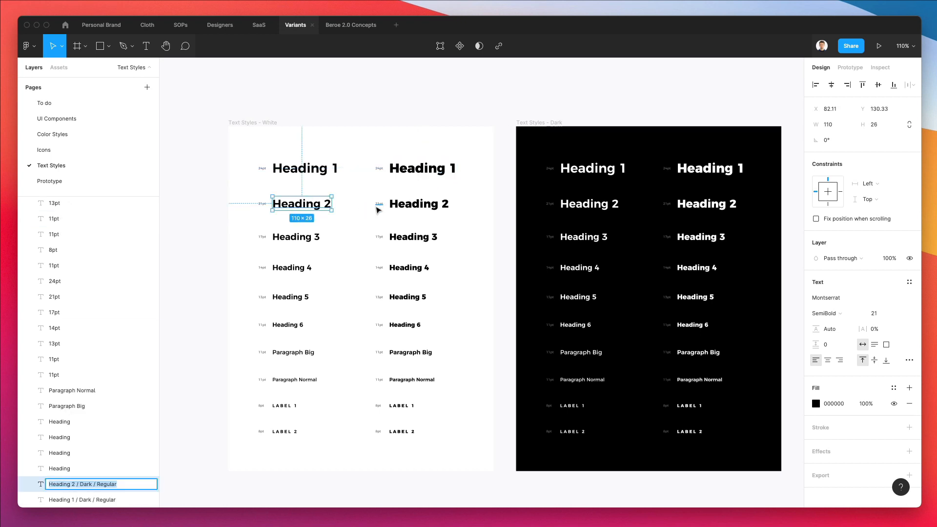
pyautogui.click(411, 205)
pyautogui.press('super+r')
pyautogui.press('Return')
# Rename the white frame's Heading 3 layers as "Heading 3 / Dark / Regular" and "Heading 3 / Dark / Bold".
pyautogui.click(297, 238)
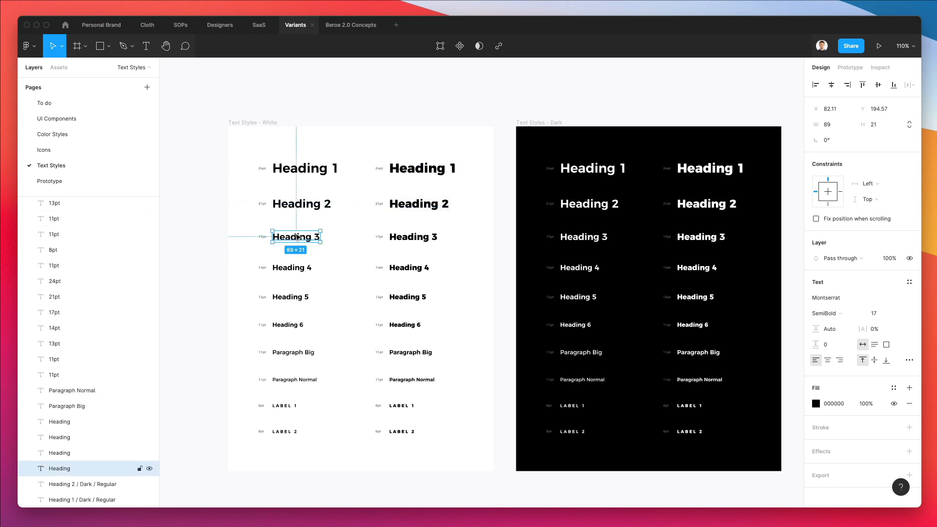
pyautogui.press('super+r')
pyautogui.write('Heading 2 / Dark / Regular')
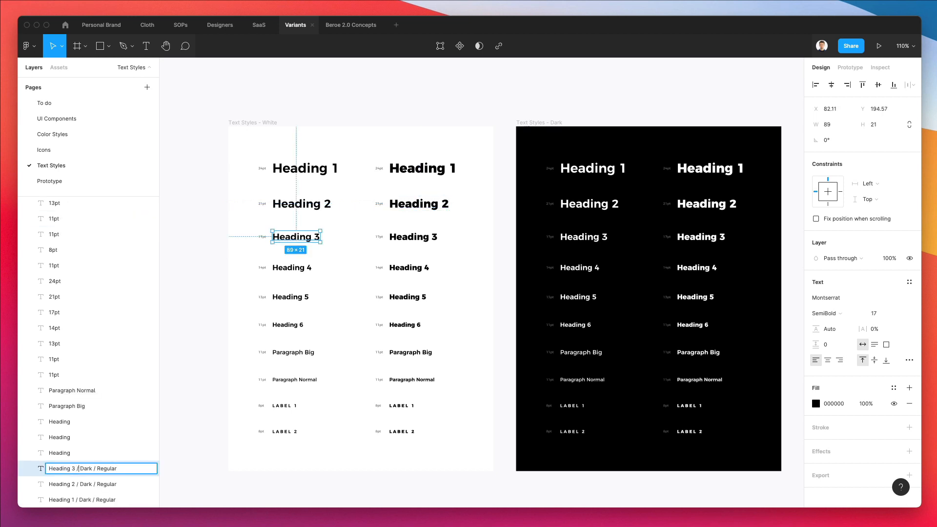
pyautogui.press('Return')
pyautogui.click(393, 239)
pyautogui.press('super+r')
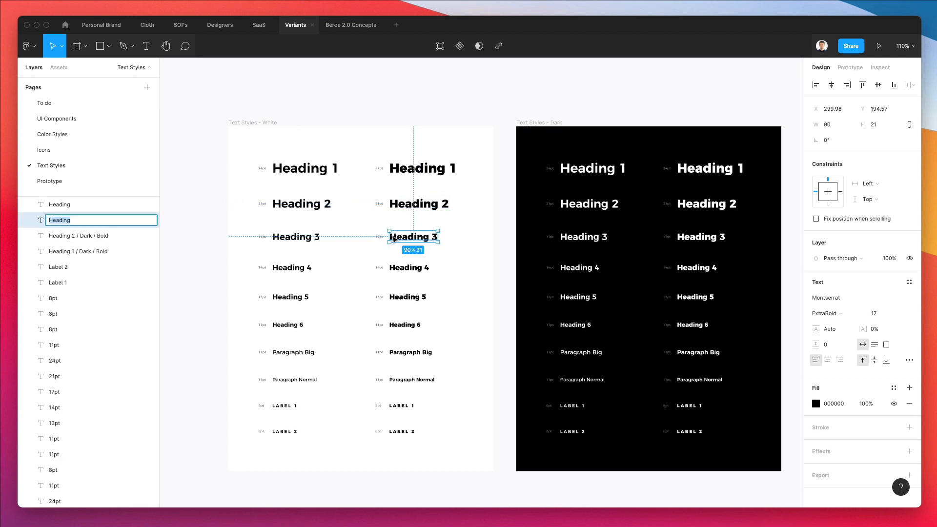
pyautogui.write('ld')
pyautogui.press('Return')
# Rename the white frame's Heading 4 layers as "Heading 4 / Dark / Regular" and "Heading 4 / Dark / Bold".
pyautogui.click(301, 270)
pyautogui.press('super+r')
pyautogui.write('Heading 3 / Dark / Regular')
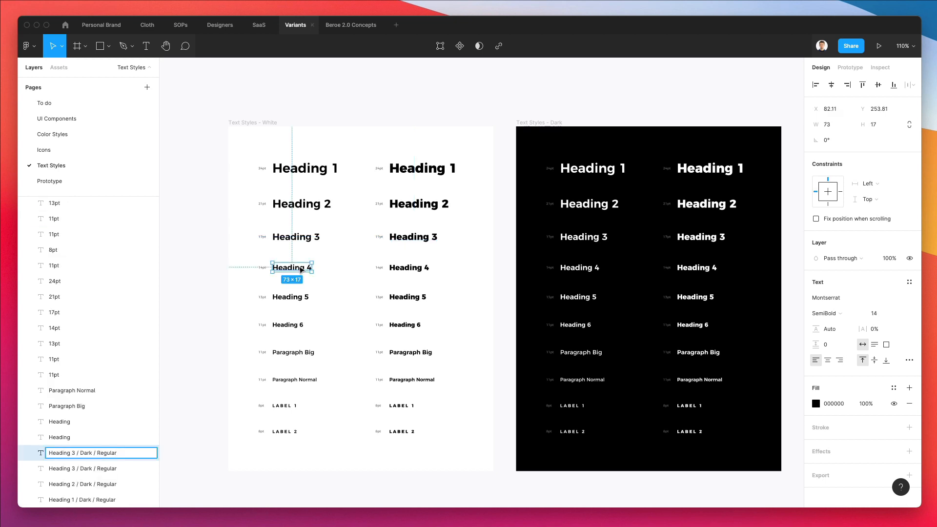
pyautogui.press('Return')
pyautogui.click(400, 270)
pyautogui.press('super+r')
pyautogui.write('Heading 3 / Dark / Regular')
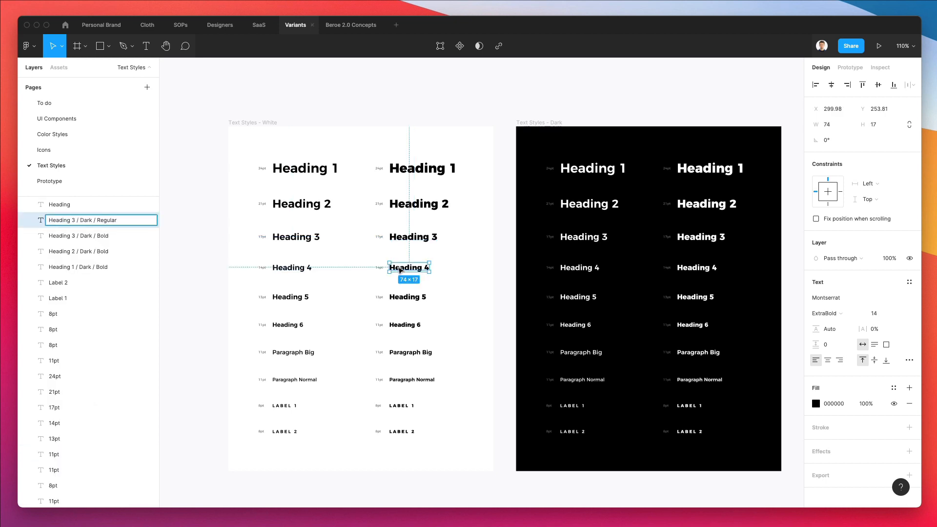
pyautogui.write('Bold')
pyautogui.press('Return')
# Rename the white frame's Heading 5 layers as "Heading 5 / Dark / Regular" and "Heading 5 / Dark / Bold".
pyautogui.click(287, 300)
pyautogui.press('super+r')
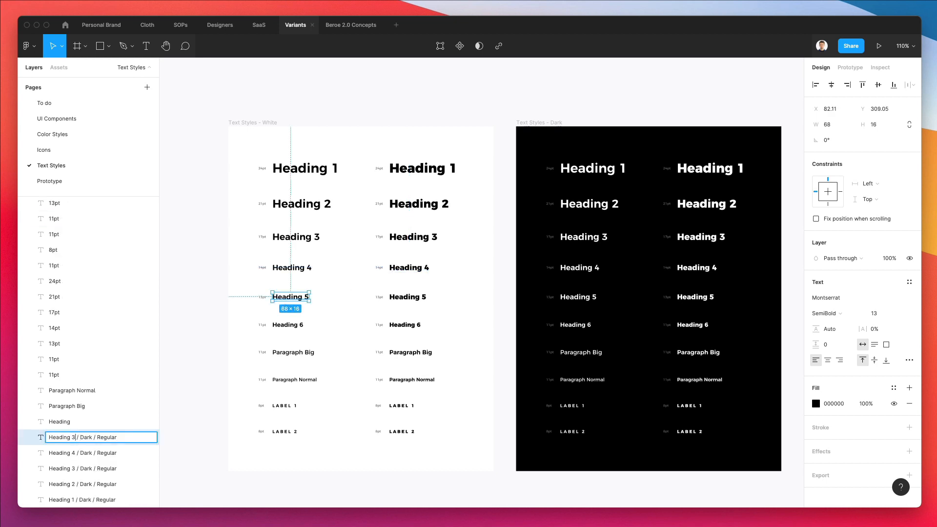
pyautogui.press('Return')
pyautogui.click(410, 295)
pyautogui.press('super+r')
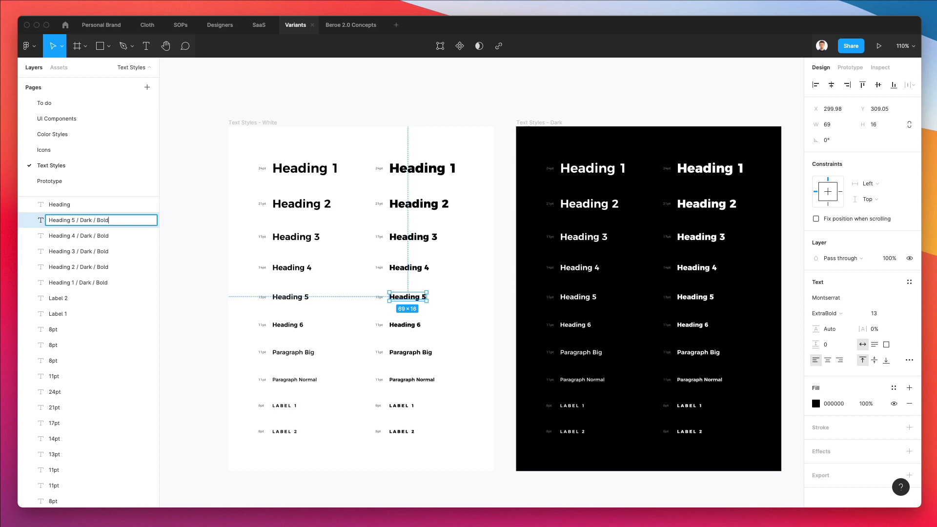
pyautogui.press('Return')
# Rename the white frame's Heading 6 layers as "Heading 6 / Dark / Regular" and "Heading 6 / Dark / Bold".
pyautogui.click(289, 323)
pyautogui.press('super+r')
pyautogui.write('Heading 3 / Dark / Regular')
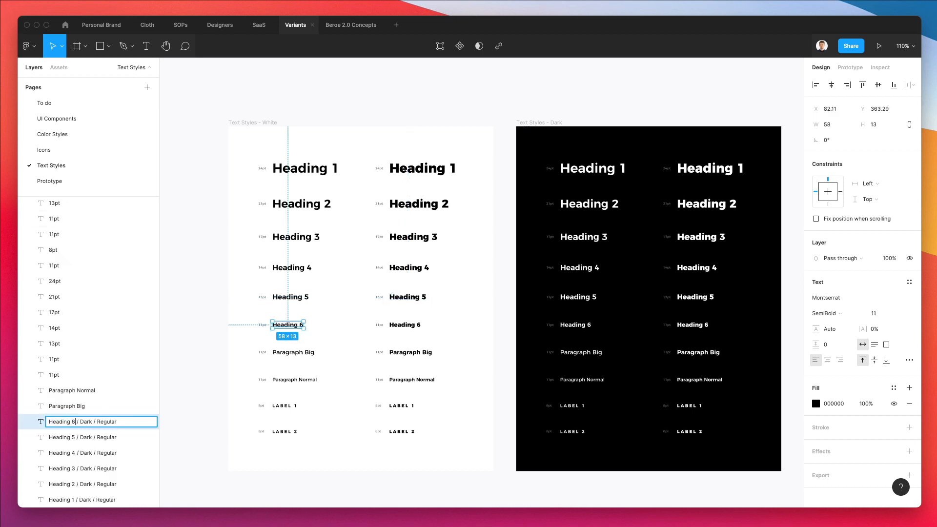
pyautogui.press('Return')
pyautogui.click(406, 325)
pyautogui.press('super+r')
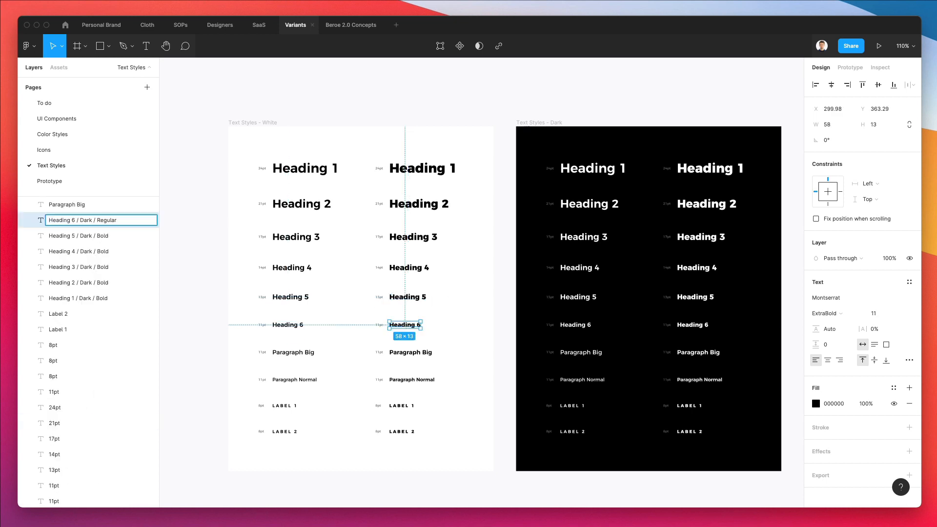
pyautogui.click(460, 342)
# Rename the white frame's Paragraph Big layers as "Paragraph Big / Dark / Regular" and "Paragraph Big / Dark / Bold".
pyautogui.scroll(4, 404, 348)
pyautogui.scroll(-1, 403, 350)
pyautogui.hscroll(-1, 404, 351)
pyautogui.click(283, 307)
pyautogui.press('super+r')
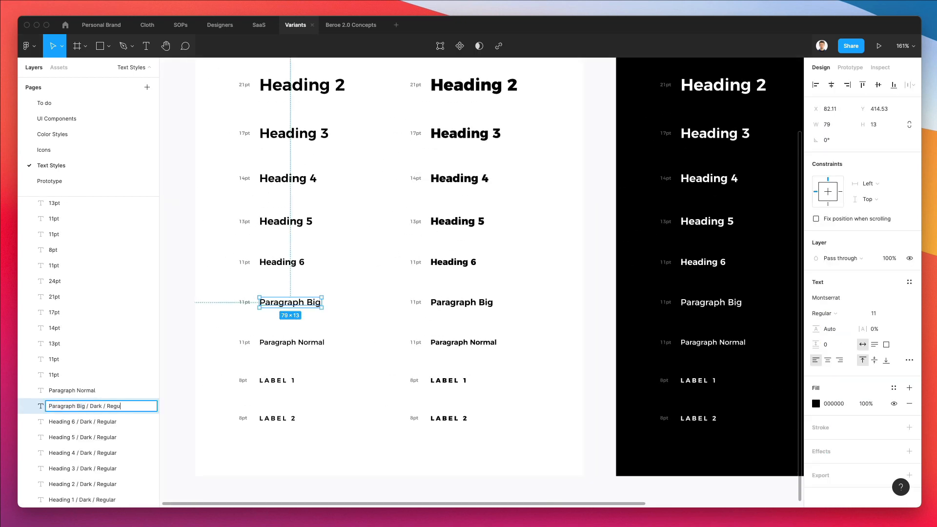
pyautogui.press('Return')
pyautogui.click(469, 298)
pyautogui.press('super+r')
pyautogui.write('Paragraph Big / Dark / Regular')
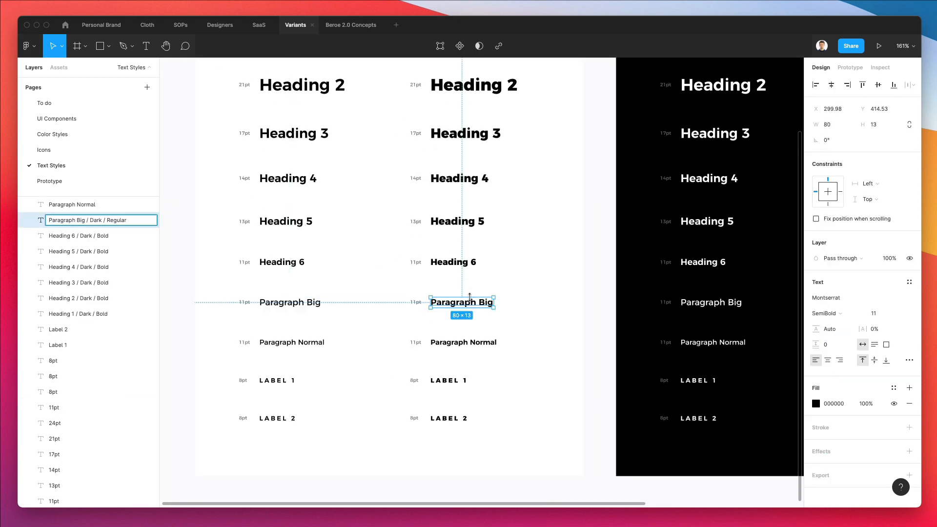
pyautogui.press('Return')
# Rename the white frame's Paragraph Normal layers as "Paragraph Normal / Dark / Regular" and "Paragraph Normal / Dark / Bold".
pyautogui.click(284, 343)
pyautogui.press('super+r')
pyautogui.write('Paragraph Big / Dark / Regular')
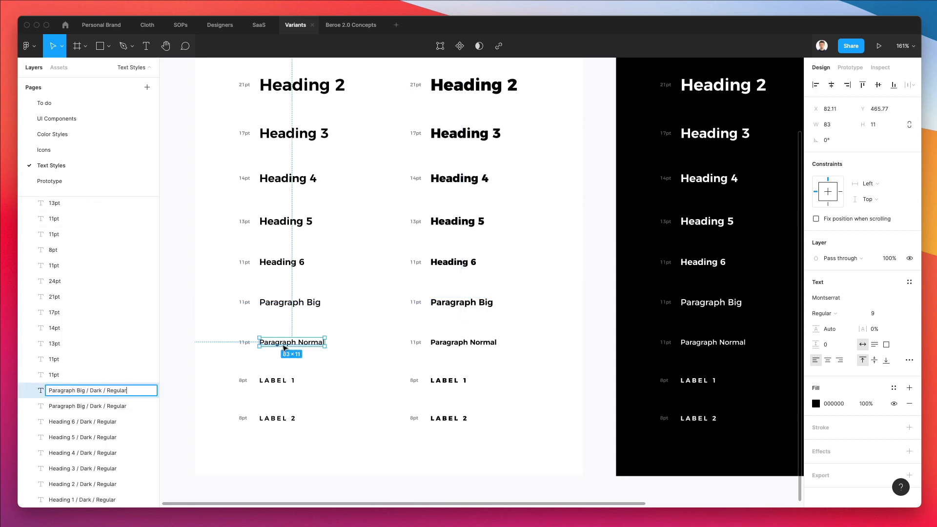
pyautogui.press('Return')
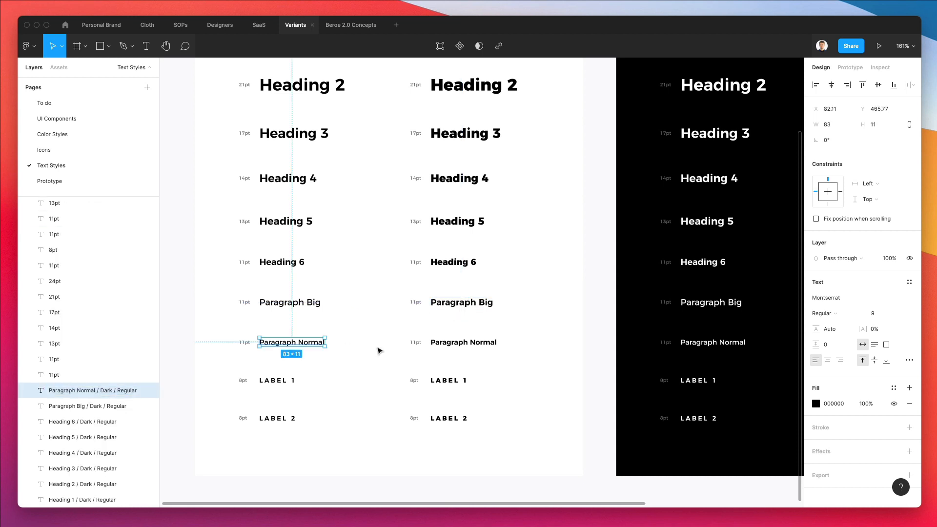
pyautogui.click(438, 345)
pyautogui.press('super+r')
pyautogui.press('Return')
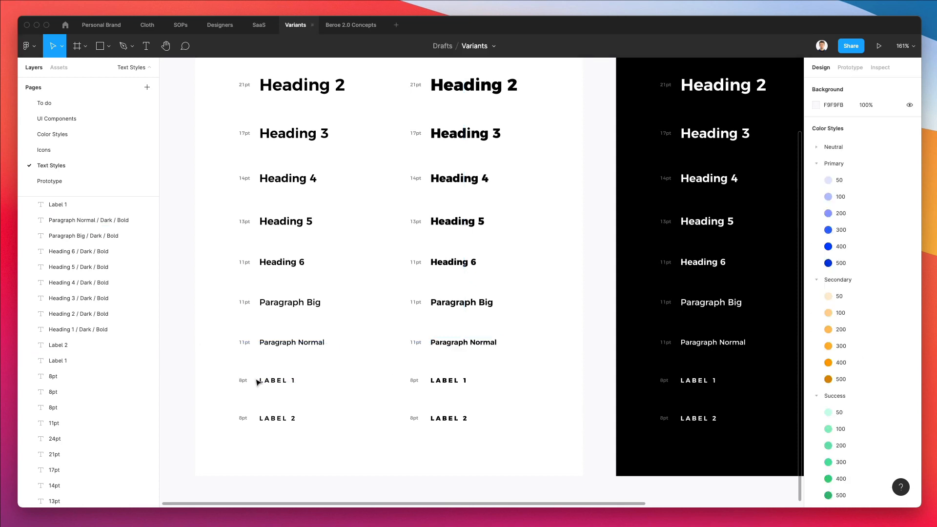
# Rename the white frame's Label 1 layers as "Label 1 / Dark / Regular" and "Label 1 / Dark / Bold".
pyautogui.click(268, 381)
pyautogui.press('super+r')
pyautogui.write('Paragraph Normal / Dark / Regular')
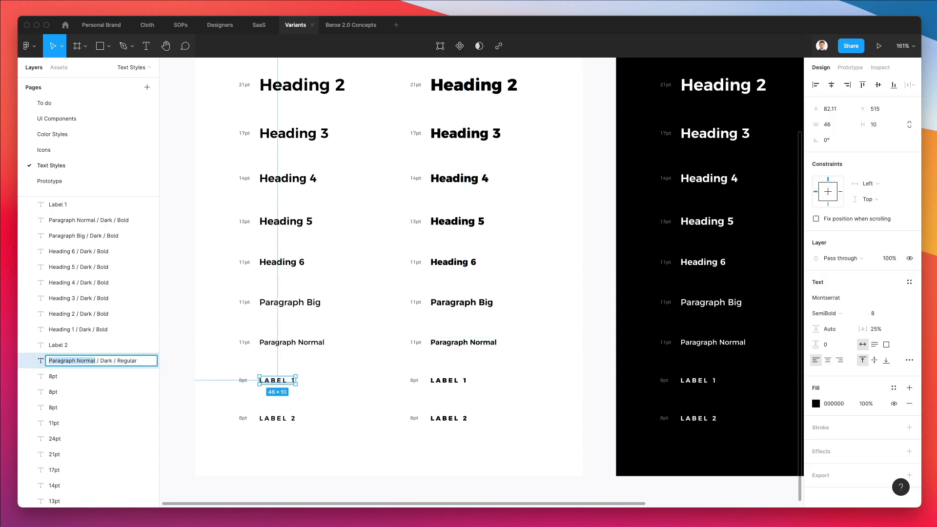
pyautogui.press('super+a')
pyautogui.press('super+c')
pyautogui.press('Return')
pyautogui.click(448, 382)
pyautogui.press('super+r')
pyautogui.press('super+v')
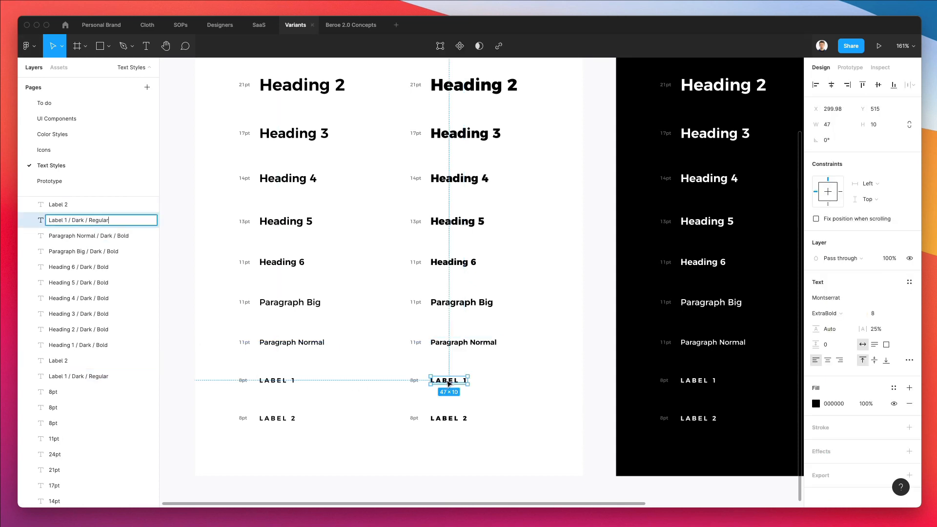
pyautogui.write('Bold')
pyautogui.press('Return')
# Rename the white frame's Label 2 layers as "Label 2 / Dark / Regular" and "Label 2 / Dark / Bold".
pyautogui.click(274, 420)
pyautogui.press('super+r')
pyautogui.press('super+v')
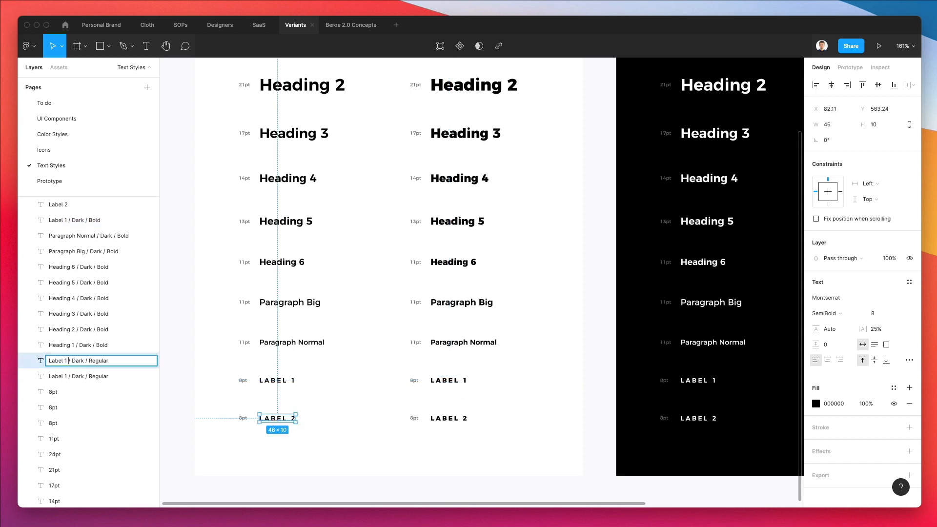
pyautogui.press('Return')
pyautogui.click(448, 422)
pyautogui.press('super+r')
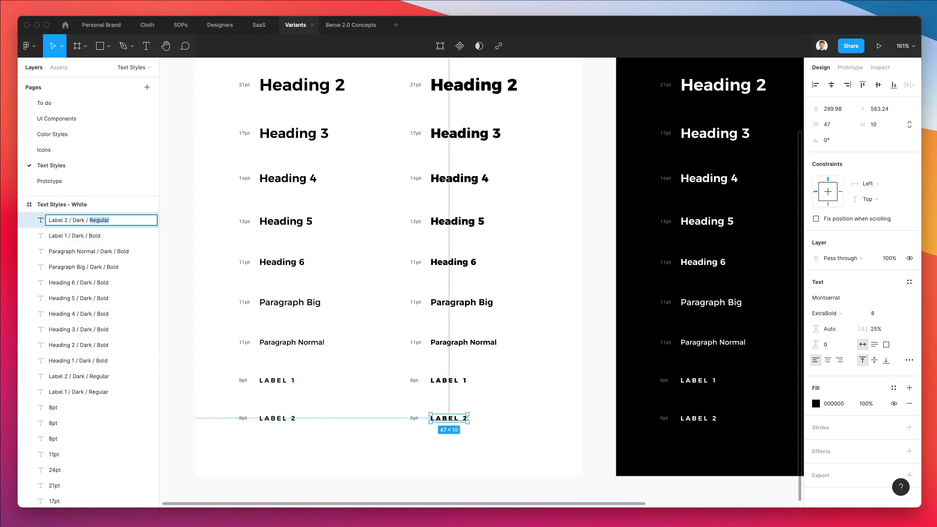
pyautogui.press('Return')
pyautogui.click(502, 397)
# Copy the name "Heading 1 / Dark / Regular" from the white frame onto the dark frame's regular Heading 1 layer.
pyautogui.scroll(5, 502, 397)
pyautogui.hscroll(3, 268, 180)
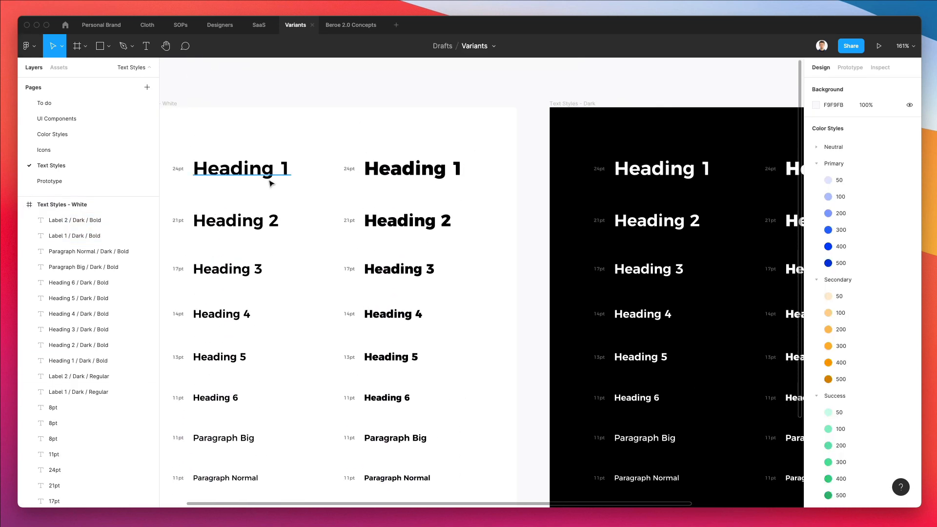
pyautogui.click(268, 178)
pyautogui.press('super+r')
pyautogui.scroll(-3, 374, 169)
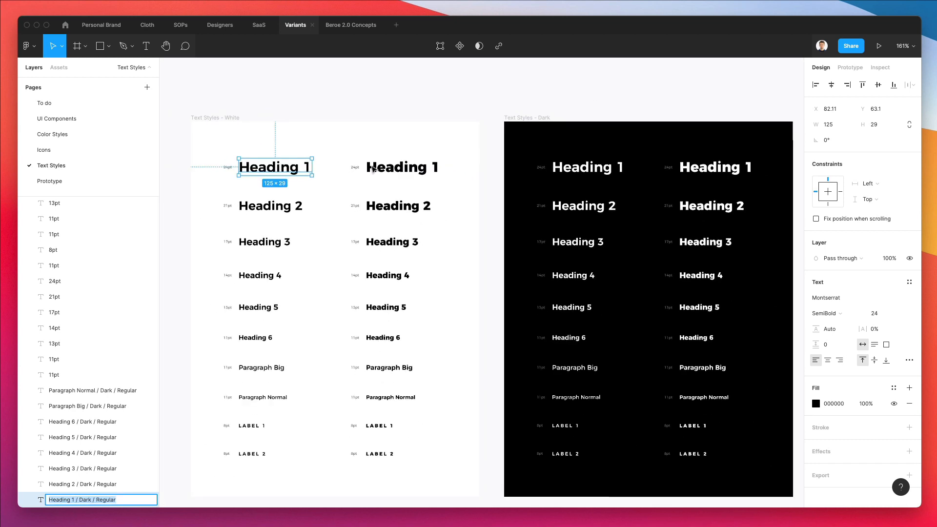
pyautogui.scroll(-2, 374, 170)
pyautogui.click(563, 146)
pyautogui.press('super+r')
pyautogui.press('super+v')
pyautogui.press('Return')
# Copy the name "Heading 1 / Dark / Bold" from the white frame onto the dark frame's bold Heading 1 layer.
pyautogui.click(413, 153)
pyautogui.press('super+r')
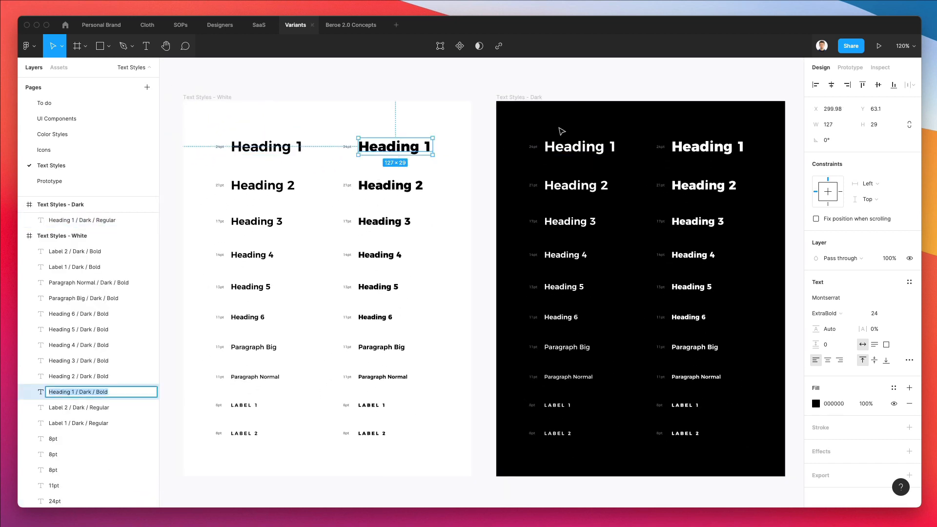
pyautogui.click(685, 152)
pyautogui.press('super+r')
pyautogui.press('super+v')
pyautogui.press('Return')
# Copy the name "Heading 2 / Dark / Regular" from the white frame onto the dark frame's regular Heading 2 layer.
pyautogui.click(257, 189)
pyautogui.press('super+r')
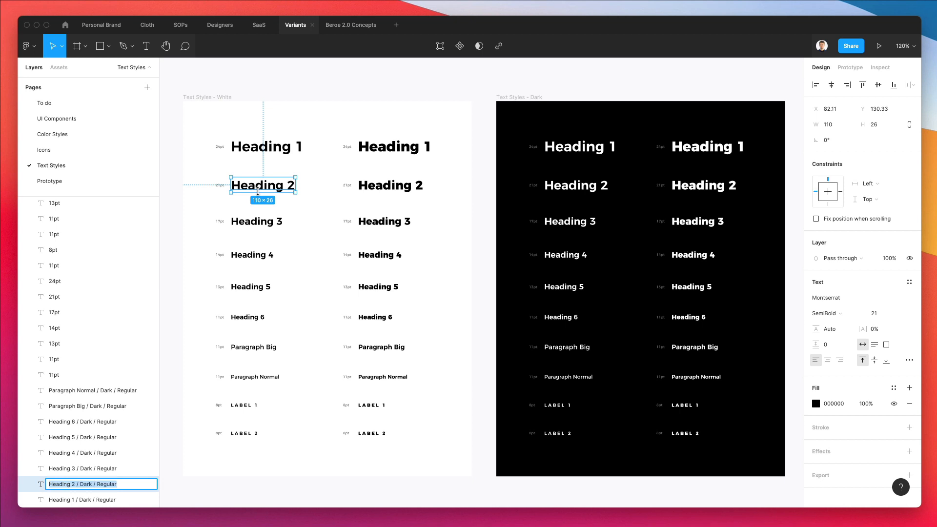
pyautogui.press('super+c')
pyautogui.click(576, 188)
pyautogui.press('super+r')
pyautogui.press('super+v')
pyautogui.press('Return')
# Copy the name "Heading 2 / Dark / Bold" from the white frame onto the dark frame's bold Heading 2 layer.
pyautogui.click(390, 188)
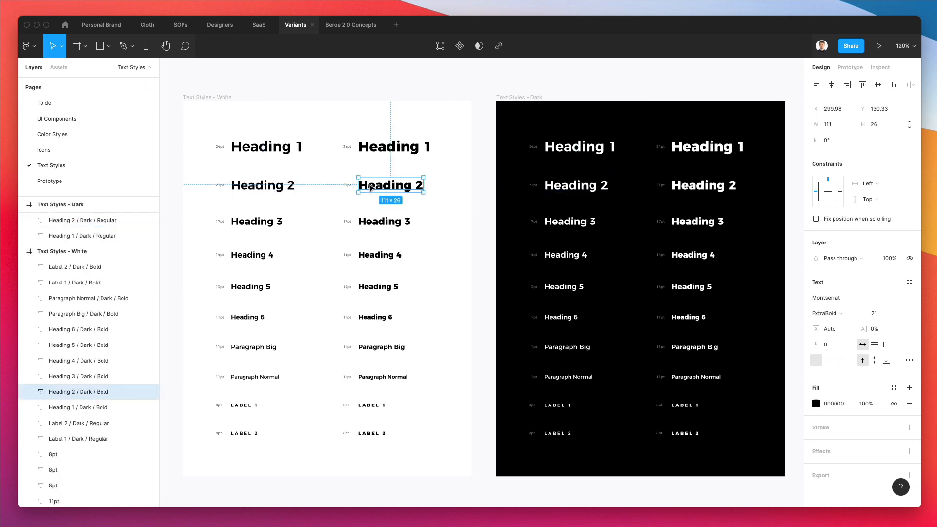
pyautogui.press('super+r')
pyautogui.press('super+c')
pyautogui.click(698, 188)
pyautogui.press('super+r')
pyautogui.press('super+v')
pyautogui.press('Return')
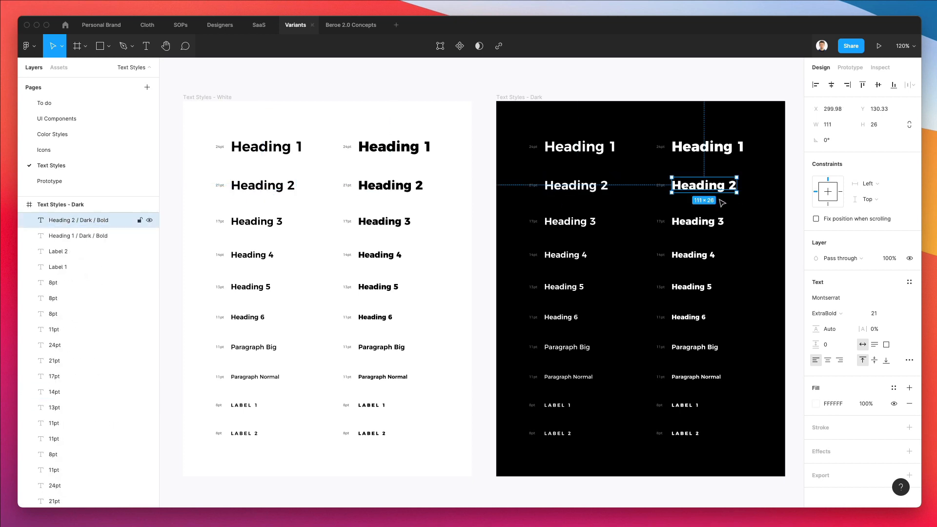
# Copy the name "Heading 3 / Dark / Regular" from the white frame onto the dark frame's regular Heading 3 layer.
pyautogui.click(268, 220)
pyautogui.press('super+r')
pyautogui.press('super+c')
pyautogui.click(590, 224)
pyautogui.press('super+r')
pyautogui.press('super+v')
pyautogui.press('Return')
# Copy the name "Heading 3 / Dark / Bold" from the white frame onto the dark frame's bold Heading 3 layer.
pyautogui.click(401, 222)
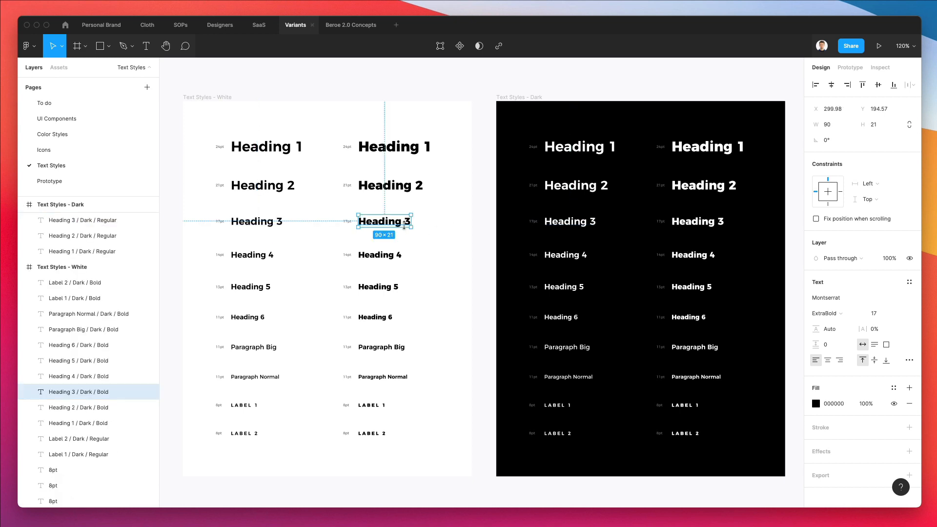
pyautogui.press('super+r')
pyautogui.press('super+c')
pyautogui.click(702, 223)
pyautogui.press('super+r')
pyautogui.press('super+v')
pyautogui.press('Return')
# Copy the name "Heading 4 / Dark / Regular" from the white frame onto the dark frame's regular Heading 4 layer.
pyautogui.click(251, 255)
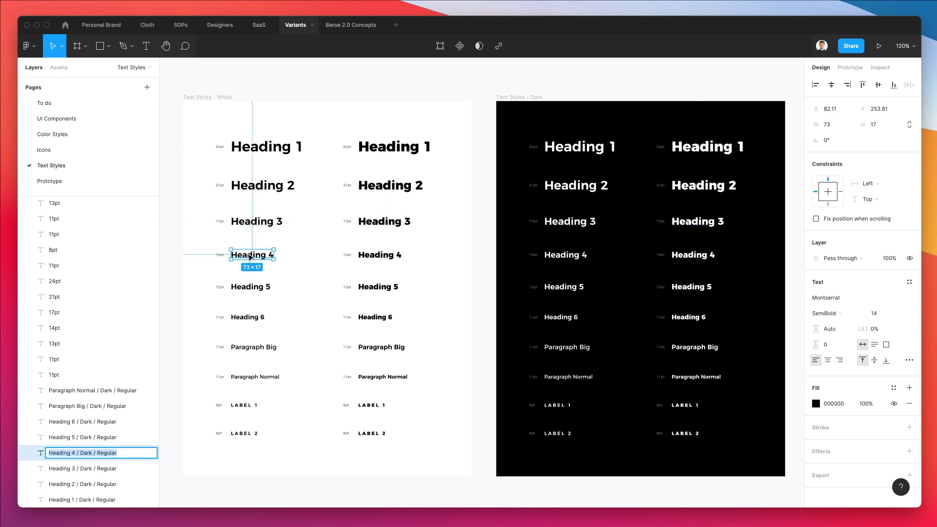
pyautogui.press('super+r')
pyautogui.press('super+c')
pyautogui.click(566, 255)
pyautogui.press('super+r')
pyautogui.press('super+v')
pyautogui.press('Return')
# Copy the name "Heading 4 / Dark / Bold" from the white frame onto the dark frame's bold Heading 4 layer.
pyautogui.click(379, 254)
pyautogui.press('super+r')
pyautogui.press('super+c')
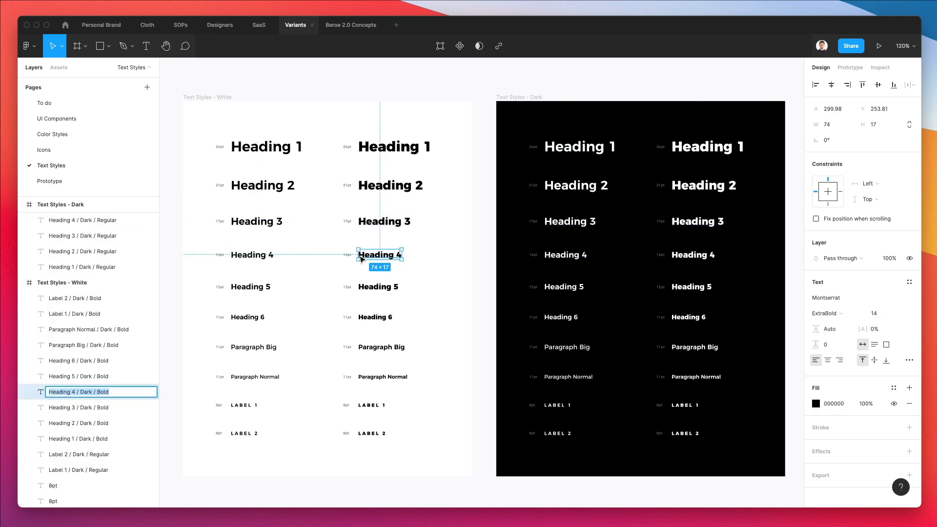
pyautogui.click(693, 255)
pyautogui.press('super+r')
pyautogui.press('super+v')
pyautogui.press('Return')
# Copy the name "Heading 5 / Dark / Regular" from the white frame onto the dark frame's regular Heading 5 layer.
pyautogui.click(264, 287)
pyautogui.press('super+r')
pyautogui.press('super+c')
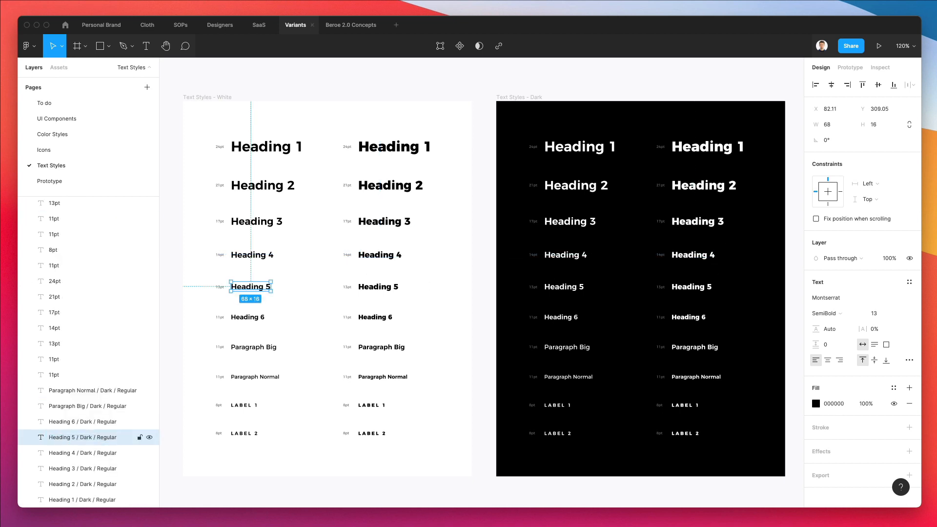
pyautogui.click(561, 288)
pyautogui.press('super+r')
pyautogui.press('super+v')
pyautogui.press('Return')
# Copy the name "Heading 5 / Dark / Bold" from the white frame onto the dark frame's bold Heading 5 layer.
pyautogui.click(370, 290)
pyautogui.press('super+r')
pyautogui.press('super+c')
pyautogui.press('Return')
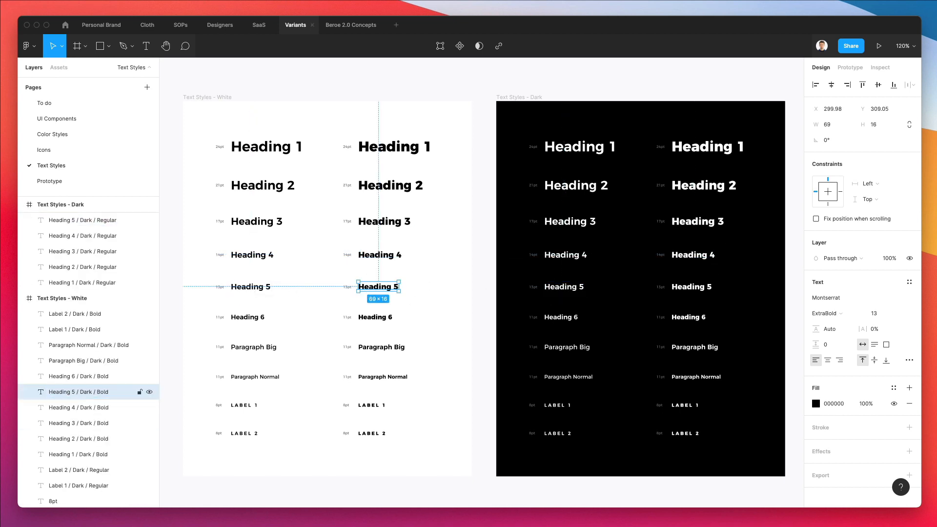
pyautogui.click(697, 288)
pyautogui.press('super+r')
pyautogui.press('super+v')
pyautogui.press('Return')
# Copy the name "Heading 6 / Dark / Regular" from the white frame onto the dark frame's regular Heading 6 layer.
pyautogui.click(258, 319)
pyautogui.press('super+r')
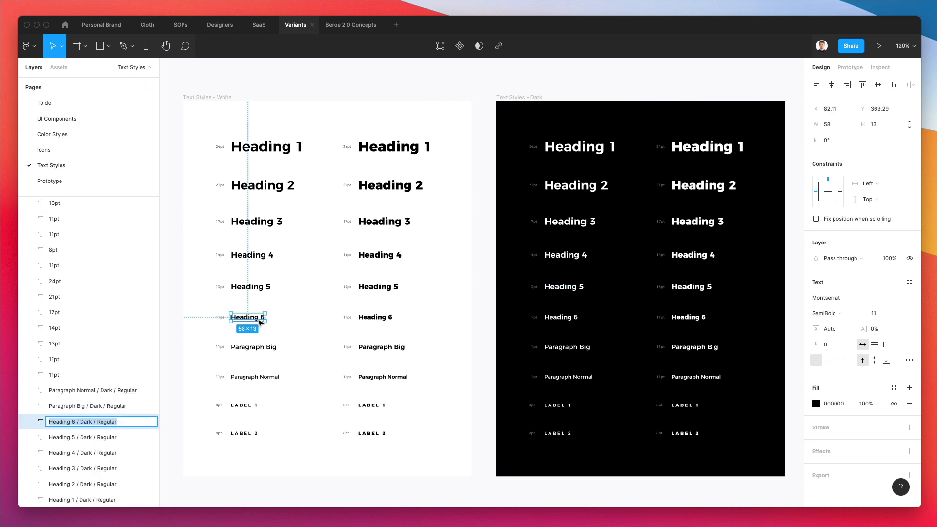
pyautogui.press('super+c')
pyautogui.press('Return')
pyautogui.click(548, 322)
pyautogui.press('super+r')
pyautogui.press('super+v')
pyautogui.press('Return')
# Copy the name "Heading 6 / Dark / Bold" from the white frame onto the dark frame's bold Heading 6 layer.
pyautogui.click(370, 317)
pyautogui.press('super+r')
pyautogui.press('super+c')
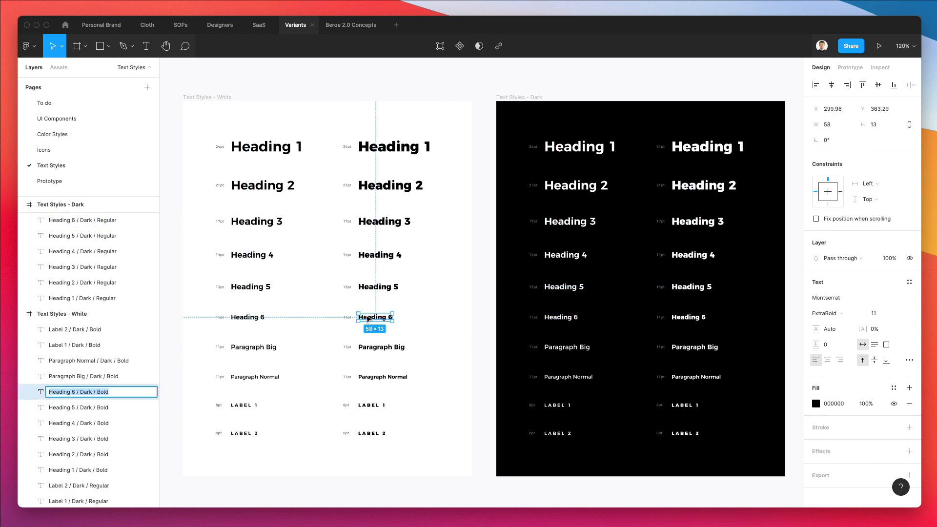
pyautogui.press('Return')
pyautogui.click(688, 317)
pyautogui.press('super+r')
pyautogui.press('super+v')
pyautogui.press('Return')
# Copy the name "Paragraph Big / Dark / Regular" from the white frame onto the dark frame's regular Paragraph Big layer.
pyautogui.click(262, 348)
pyautogui.press('super+r')
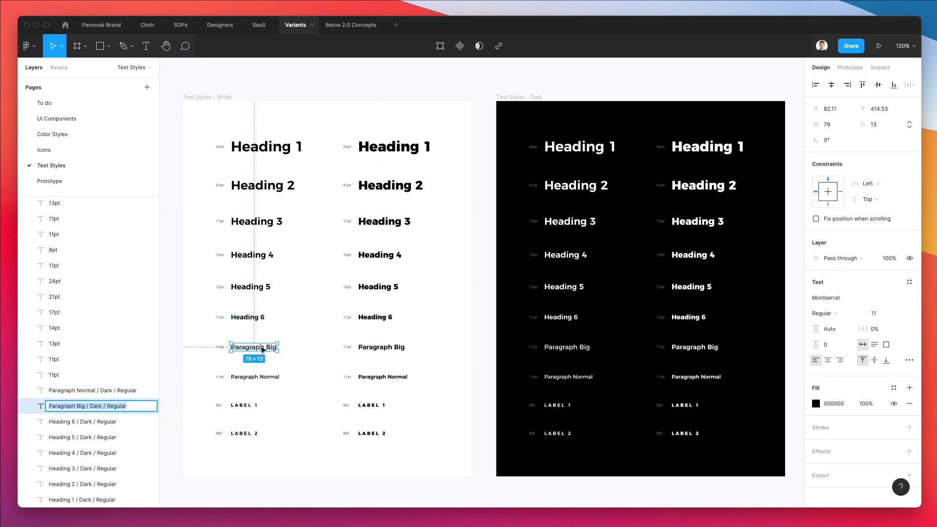
pyautogui.press('super+c')
pyautogui.press('Return')
pyautogui.click(557, 347)
pyautogui.press('super+r')
pyautogui.press('super+v')
pyautogui.press('Return')
# Copy the name "Paragraph Big / Dark / Bold" from the white frame onto the dark frame's bold Paragraph Big layer.
pyautogui.click(380, 347)
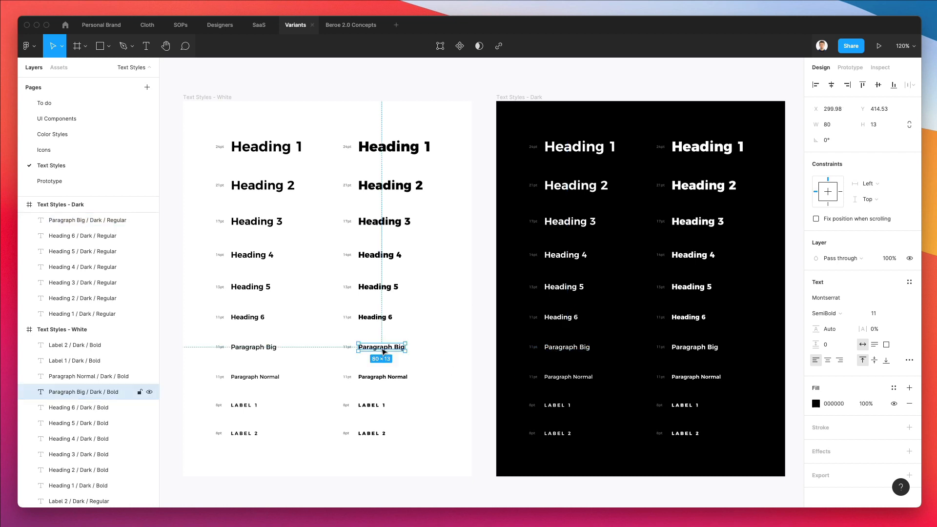
pyautogui.press('super+r')
pyautogui.press('super+c')
pyautogui.press('Return')
pyautogui.click(710, 347)
pyautogui.press('super+r')
pyautogui.press('super+v')
pyautogui.press('Return')
# Copy the name "Paragraph Normal / Dark / Regular" from the white frame onto the dark frame's regular Paragraph Normal layer.
pyautogui.click(258, 377)
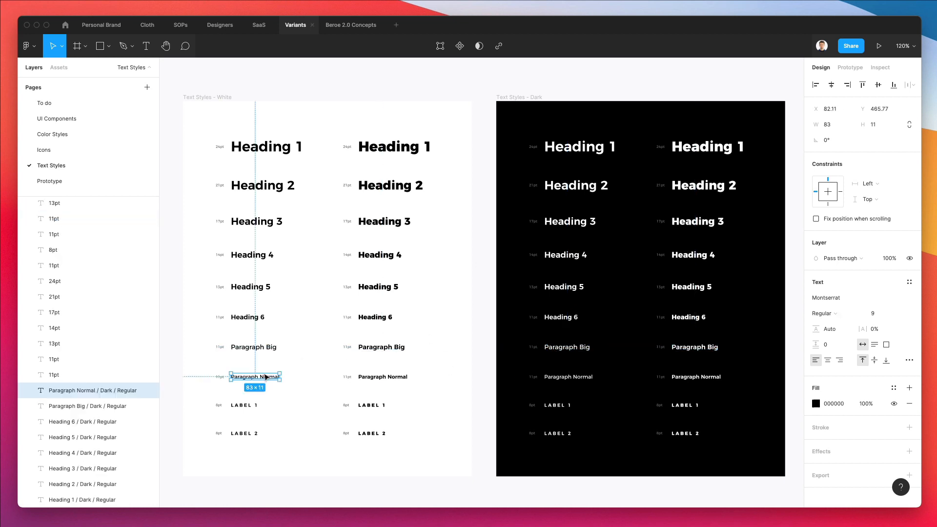
pyautogui.press('super+r')
pyautogui.press('super+c')
pyautogui.press('Return')
pyautogui.click(581, 378)
pyautogui.press('super+r')
pyautogui.press('super+v')
pyautogui.press('Return')
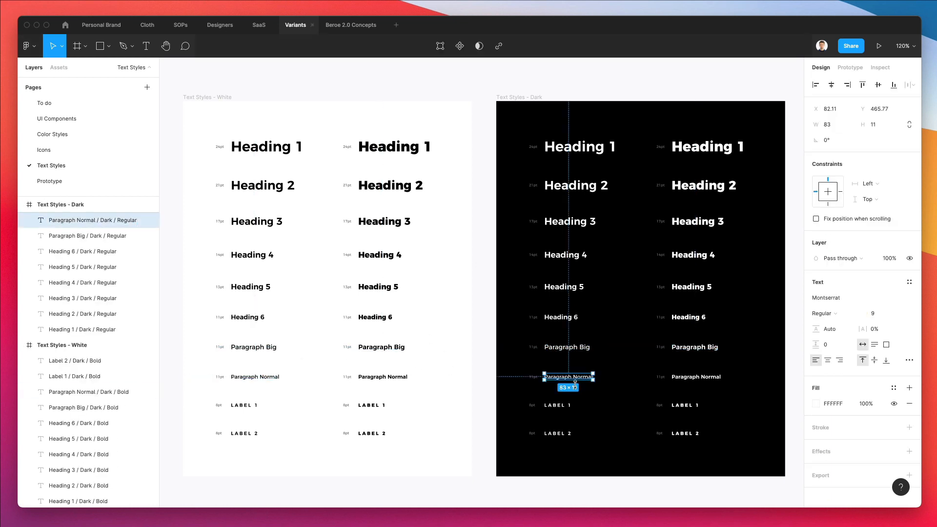
# Copy the name "Paragraph Normal / Dark / Bold" from the white frame onto the dark frame's bold Paragraph Normal layer.
pyautogui.click(397, 373)
pyautogui.press('super+r')
pyautogui.press('super+c')
pyautogui.press('Return')
pyautogui.click(696, 377)
pyautogui.press('super+r')
pyautogui.press('super+v')
pyautogui.press('Return')
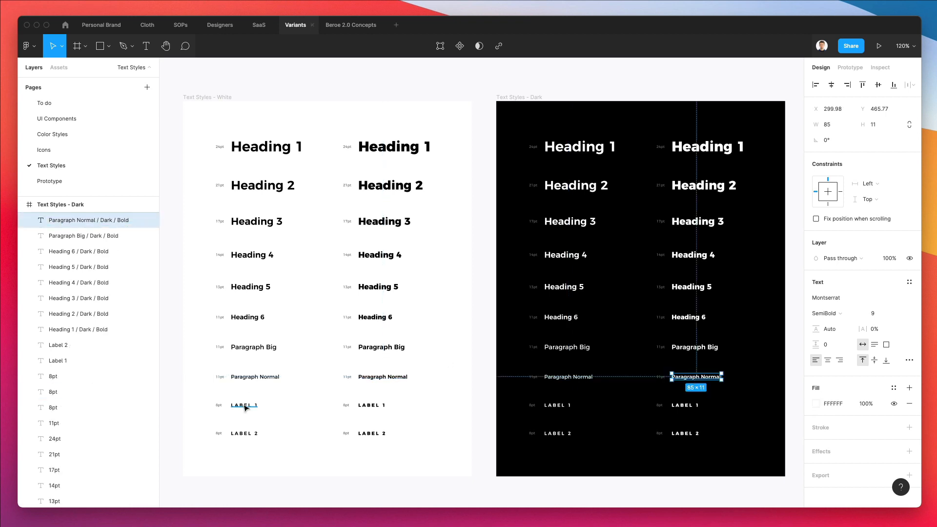
# Copy the name "Label 1 / Dark / Regular" from the white frame onto the dark frame's regular Label 1 layer.
pyautogui.click(244, 406)
pyautogui.press('super+r')
pyautogui.press('super+c')
pyautogui.press('Return')
pyautogui.click(562, 406)
pyautogui.press('super+r')
pyautogui.press('super+v')
pyautogui.press('Return')
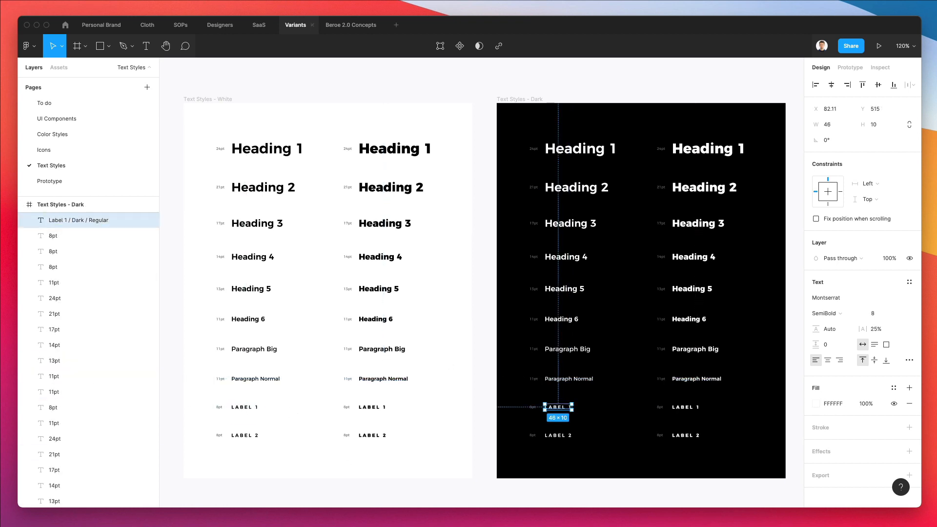
# Copy the name "Label 1 / Dark / Bold" from the white frame onto the dark frame's bold Label 1 layer.
pyautogui.click(376, 407)
pyautogui.press('super+r')
pyautogui.press('super+c')
pyautogui.press('Return')
pyautogui.click(684, 407)
pyautogui.press('super+r')
pyautogui.press('super+v')
pyautogui.press('Return')
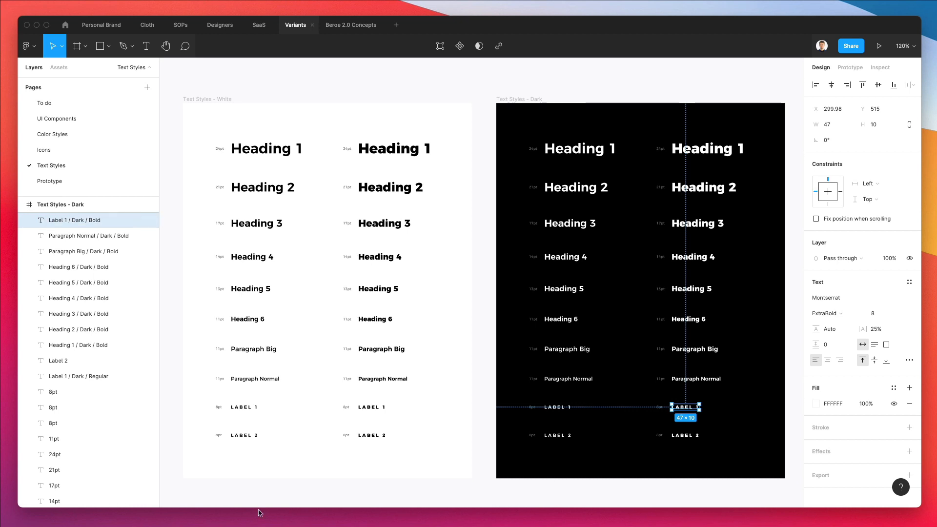
# Copy the name "Label 2 / Dark / Regular" from the white frame onto the dark frame's regular Label 2 layer.
pyautogui.click(250, 436)
pyautogui.press('super+r')
pyautogui.press('super+v')
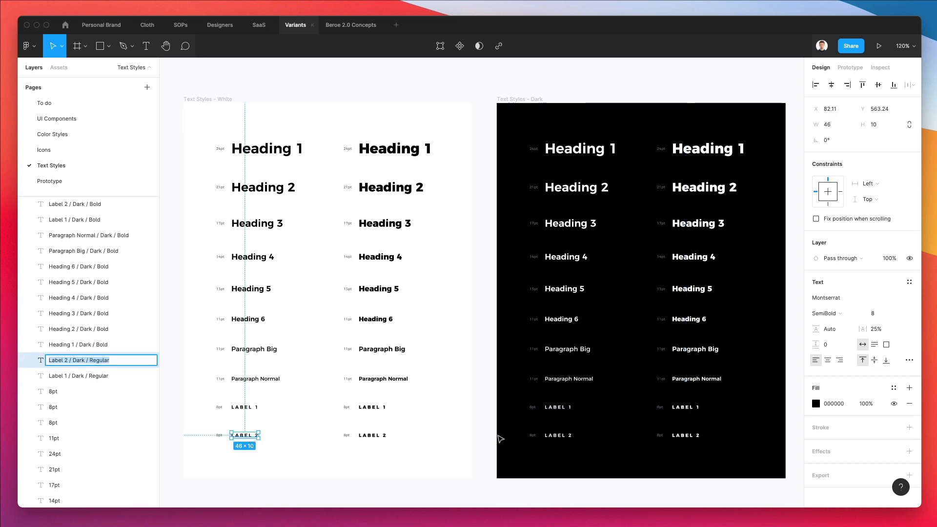
pyautogui.click(558, 435)
pyautogui.press('super+r')
pyautogui.press('super+v')
pyautogui.press('Return')
# Copy the name "Label 2 / Dark / Bold" from the white frame onto the dark frame's bold Label 2 layer.
pyautogui.click(375, 436)
pyautogui.press('super+r')
pyautogui.press('super+c')
pyautogui.press('Return')
pyautogui.click(686, 435)
pyautogui.press('super+r')
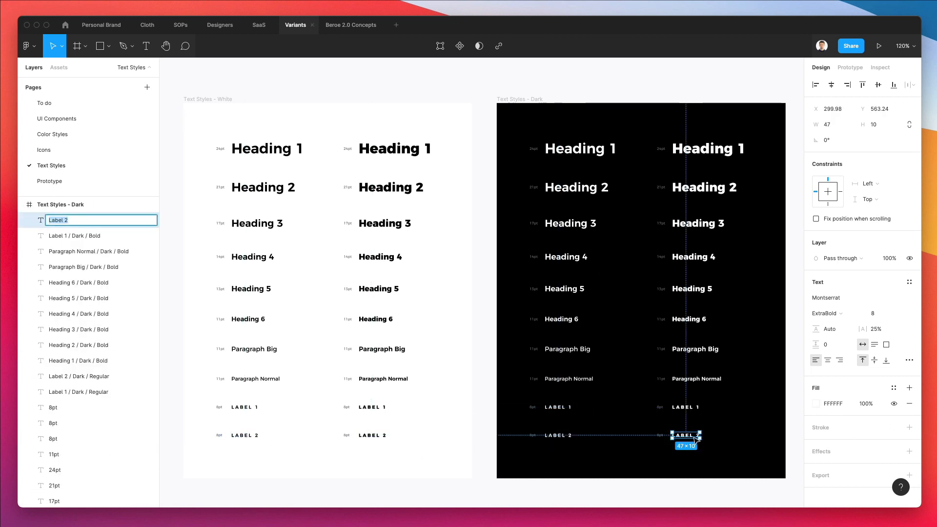
pyautogui.press('super+v')
pyautogui.press('Return')
# Select all heading, paragraph and label texts on both frames and generate text styles from them with the Styler plugin.
pyautogui.click(537, 472)
pyautogui.hscroll(-1, 511, 475)
pyautogui.hscroll(1, 511, 474)
pyautogui.moveTo(233, 128); pyautogui.dragTo(279, 464)
pyautogui.moveTo(355, 127); pyautogui.dragTo(464, 436)
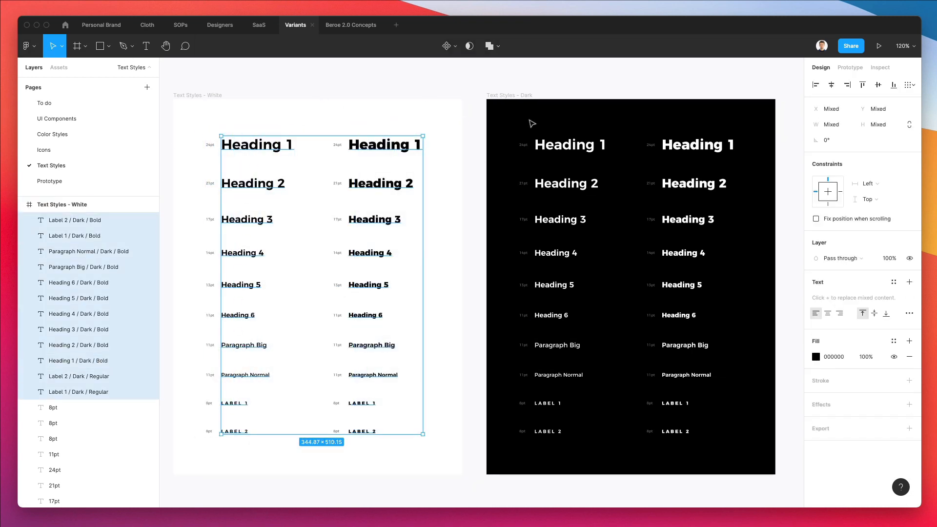
pyautogui.moveTo(532, 123); pyautogui.dragTo(622, 459)
pyautogui.moveTo(679, 117); pyautogui.dragTo(761, 471)
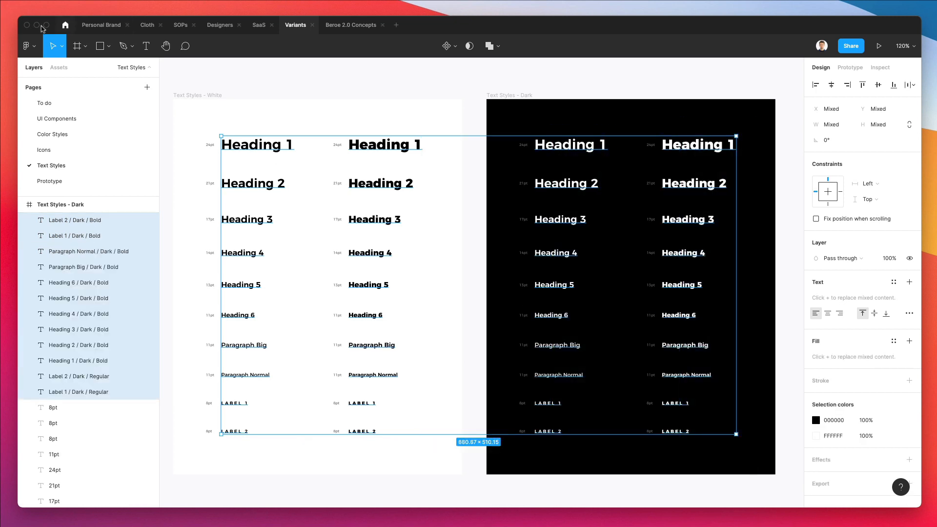
pyautogui.click(27, 46)
pyautogui.moveTo(74, 180)
pyautogui.moveTo(146, 192)
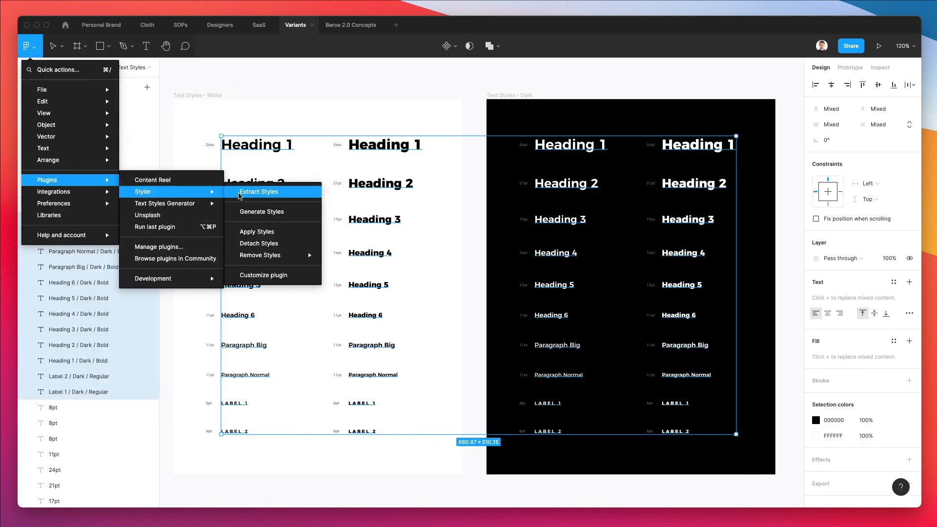
pyautogui.click(240, 192)
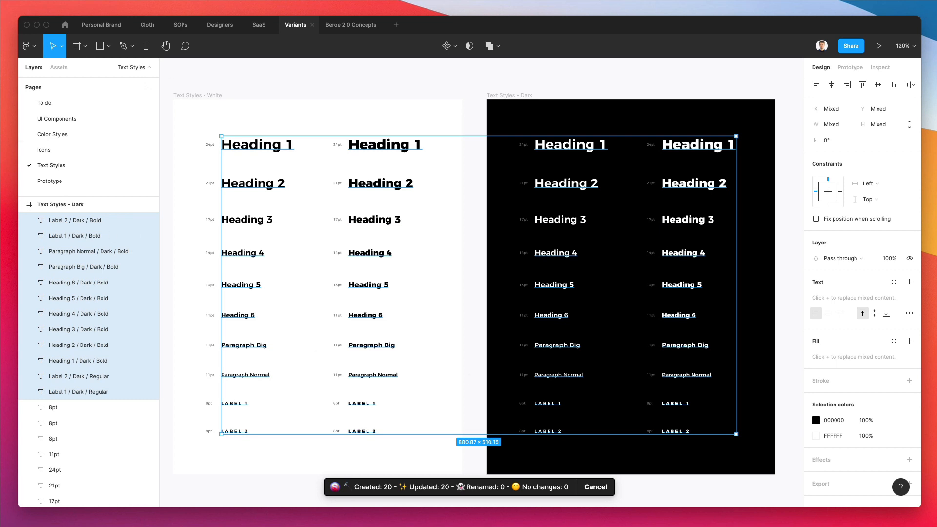
# Check the text style assigned to the dark frame's regular Heading 1 and the list of available text styles.
pyautogui.click(570, 144)
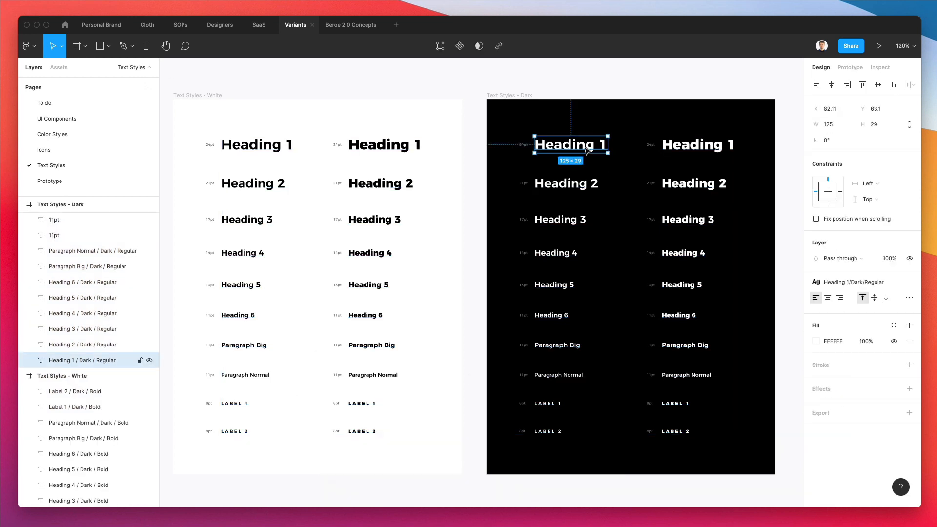
pyautogui.click(854, 282)
pyautogui.scroll(5, 876, 377)
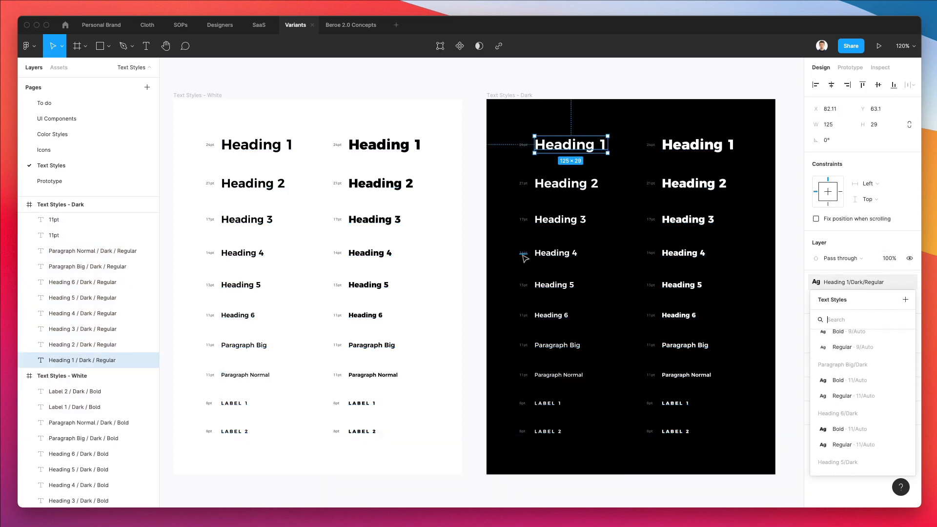
pyautogui.click(444, 193)
pyautogui.click(586, 146)
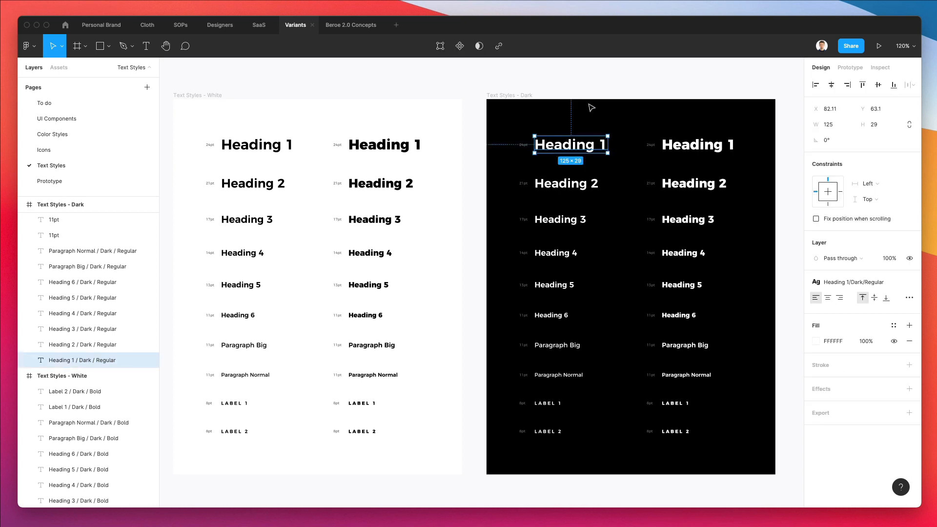
# Undo the Styler plugin's text style generation on both frames.
pyautogui.click(591, 108)
pyautogui.hscroll(-1, 574, 154)
pyautogui.press('super+z')
pyautogui.press('super+z')
pyautogui.press('super+z')
pyautogui.press('super+z')
pyautogui.press('super+z')
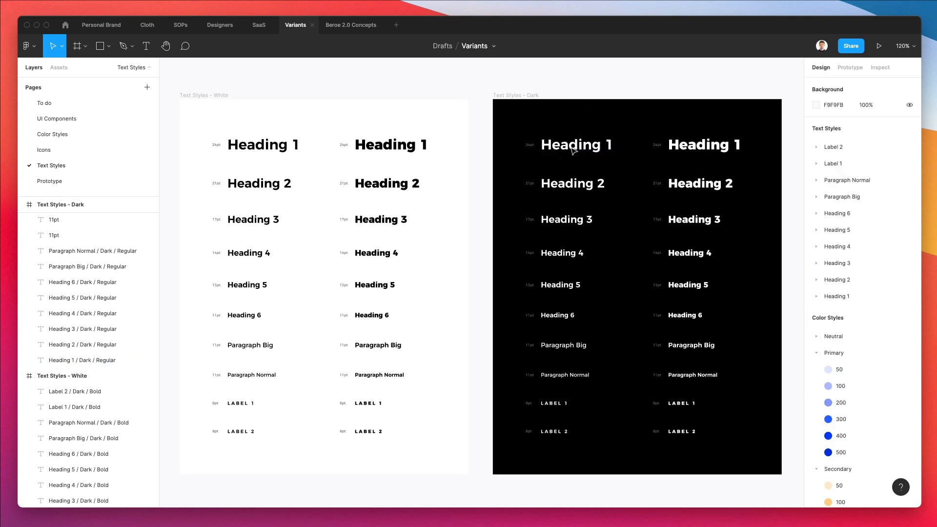
pyautogui.click(605, 113)
pyautogui.click(567, 152)
pyautogui.press('super+z')
pyautogui.press('super+z')
pyautogui.press('super+z')
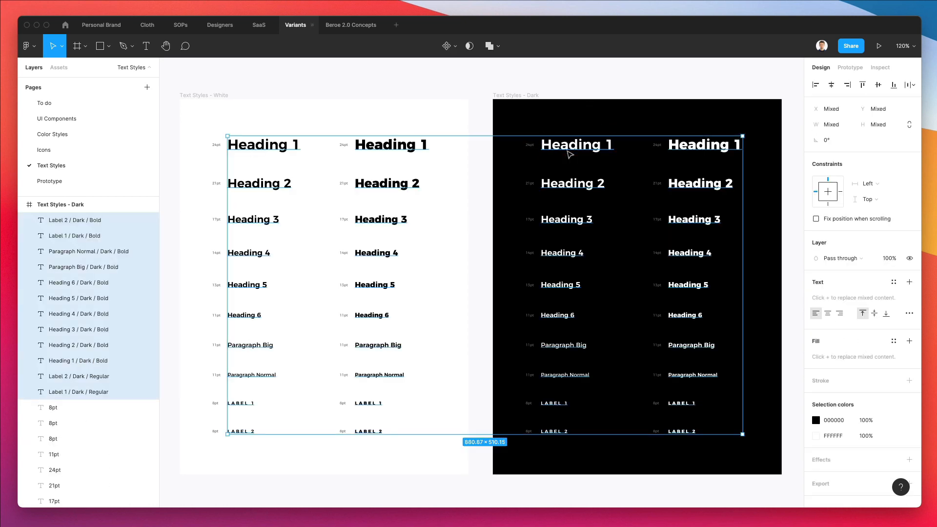
# Rename the dark frame's regular Heading 1 layer to "Heading 1 / White / Regular" and copy the word "White".
pyautogui.click(598, 103)
pyautogui.click(574, 189)
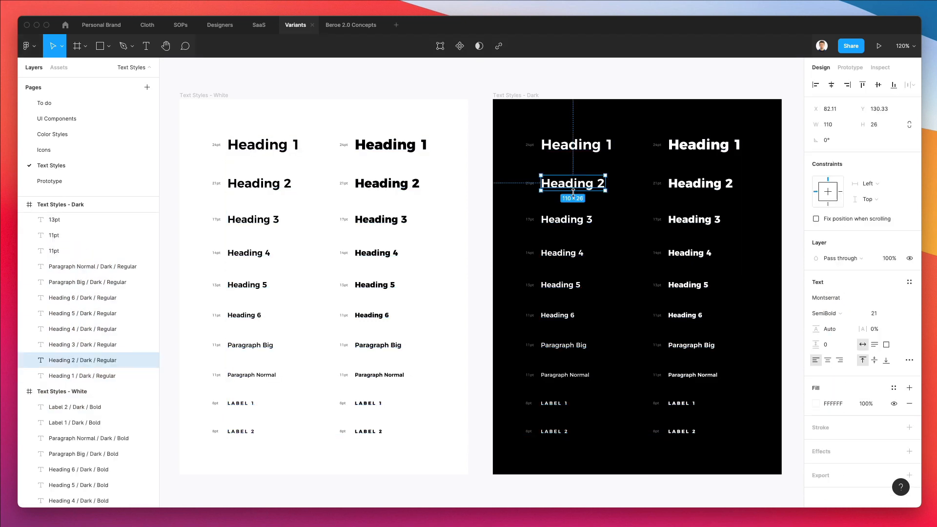
pyautogui.doubleClick(86, 376)
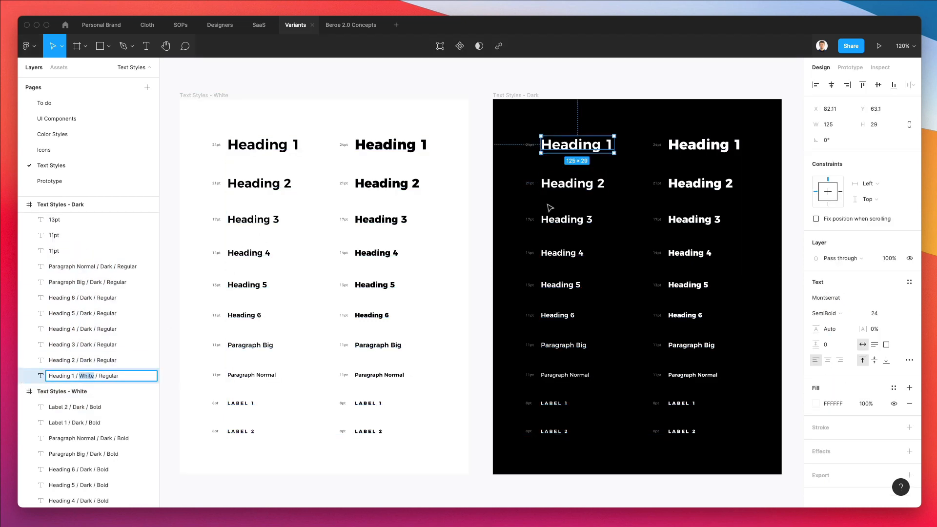
# Replace "Dark" with the copied word "White" in the name of the dark frame's bold Heading 1 layer.
pyautogui.click(706, 142)
pyautogui.press('super+r')
pyautogui.doubleClick(85, 220)
pyautogui.press('super+v')
pyautogui.press('Return')
# Replace "Dark" with "White" in the names of the dark frame's regular and bold Heading 2 layers.
pyautogui.click(578, 183)
pyautogui.press('super+r')
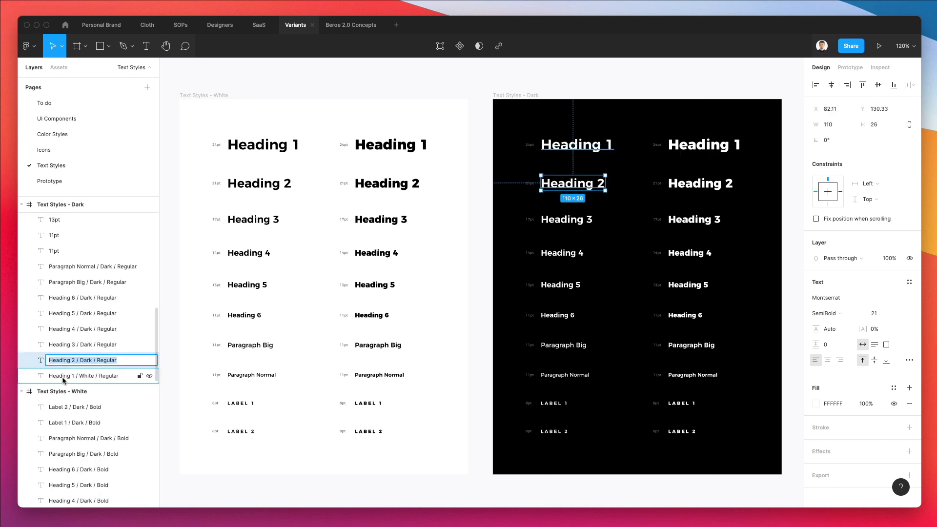
pyautogui.press('Return')
pyautogui.click(699, 186)
pyautogui.press('super+r')
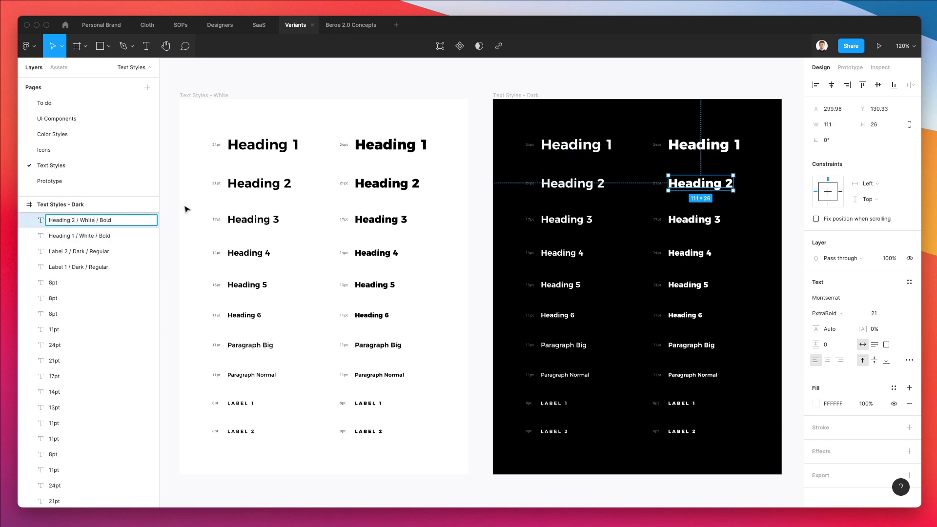
# Rename the dark frame's Heading 3 layers to "Heading 3 / White / Regular" and "Heading 3 / White / Bold".
pyautogui.click(560, 224)
pyautogui.doubleClick(85, 360)
pyautogui.press('super+v')
pyautogui.press('Return')
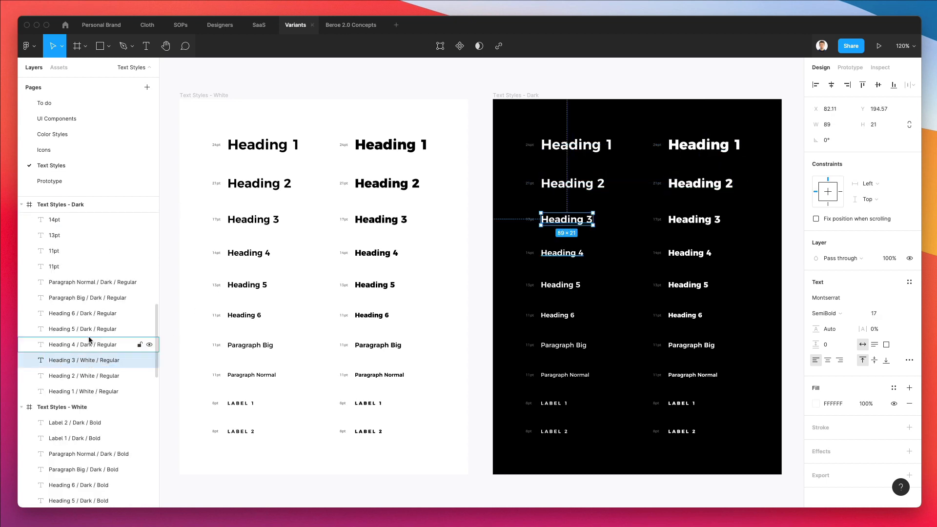
pyautogui.click(698, 223)
pyautogui.doubleClick(85, 223)
pyautogui.press('super+v')
pyautogui.press('Return')
# Change "Dark" to "White" in the names of the dark frame's regular and bold Heading 4 layers.
pyautogui.click(574, 257)
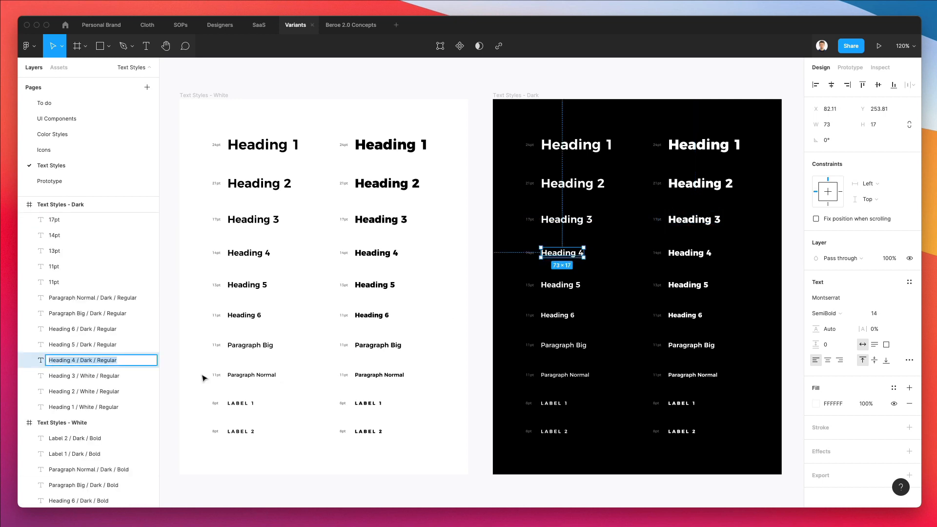
pyautogui.doubleClick(86, 380)
pyautogui.write('White')
pyautogui.press('Return')
pyautogui.click(676, 256)
pyautogui.press('super+r')
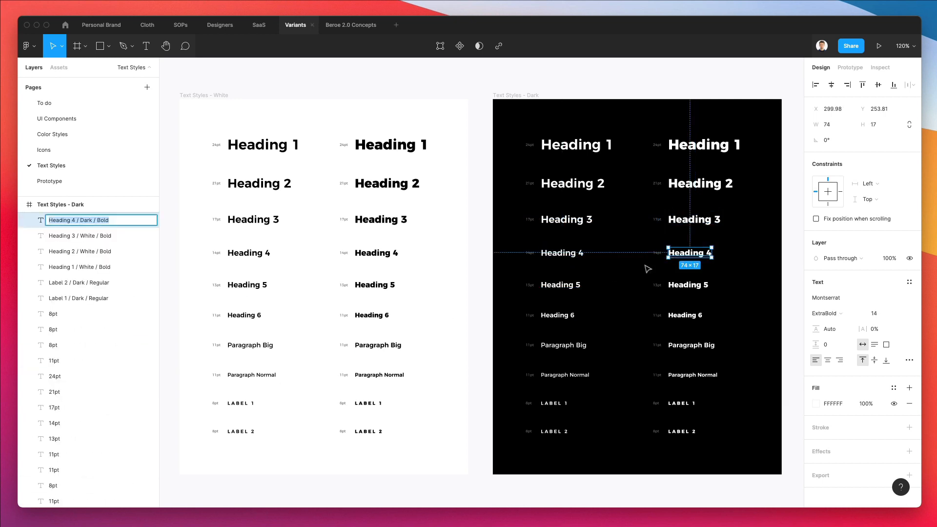
pyautogui.press('Return')
# Rename the dark frame's Heading 5 layers to "Heading 5 / White / Regular" and "Heading 5 / White / Bold".
pyautogui.click(563, 283)
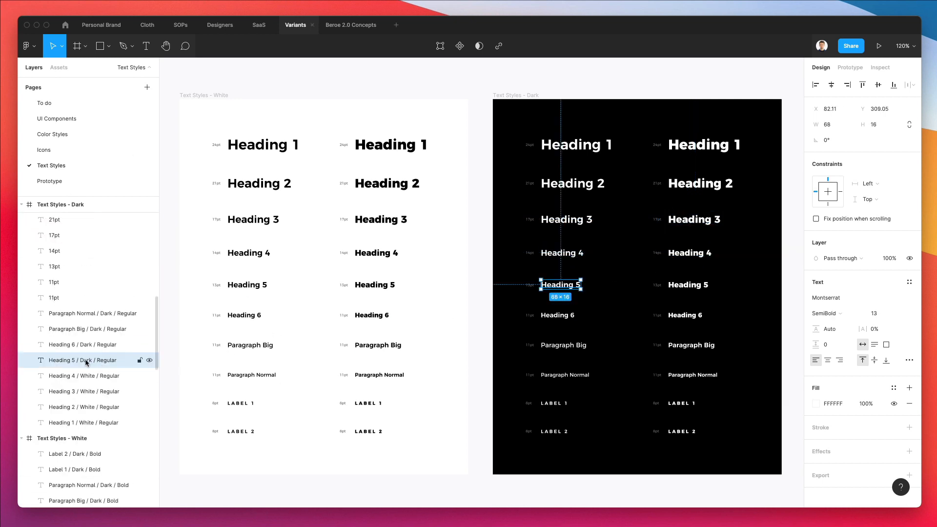
pyautogui.click(693, 290)
pyautogui.doubleClick(75, 215)
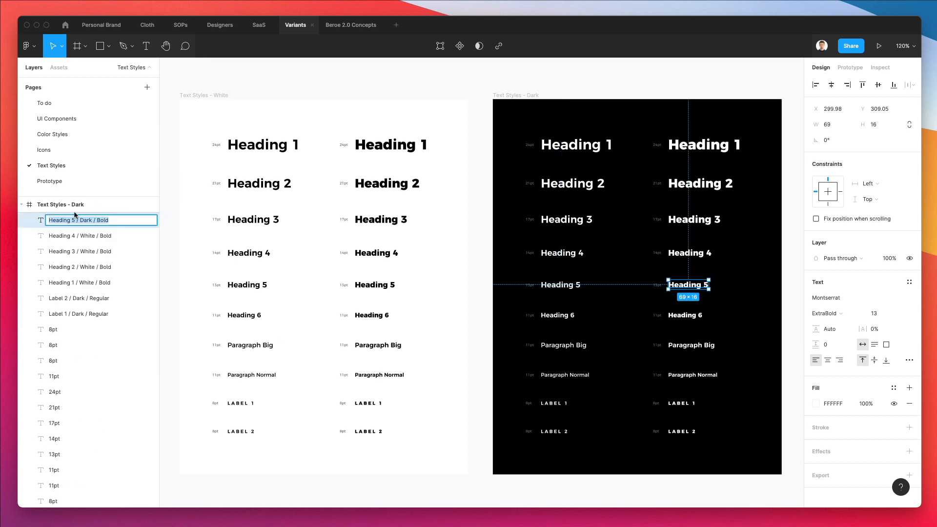
pyautogui.doubleClick(88, 220)
pyautogui.write('White')
pyautogui.press('Return')
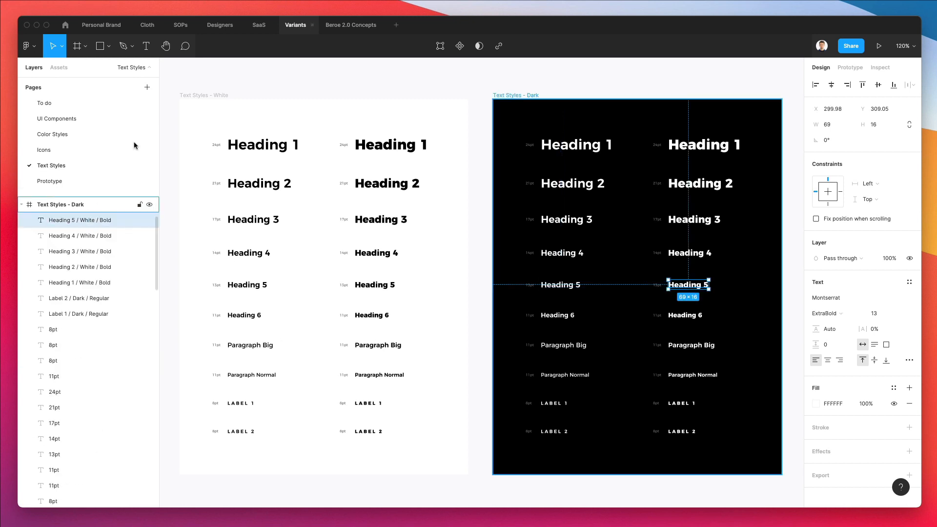
# Replace "Dark" with "White" in the names of the dark frame's regular and bold Heading 6 layers.
pyautogui.click(556, 316)
pyautogui.doubleClick(86, 360)
pyautogui.click(685, 316)
pyautogui.press('super+r')
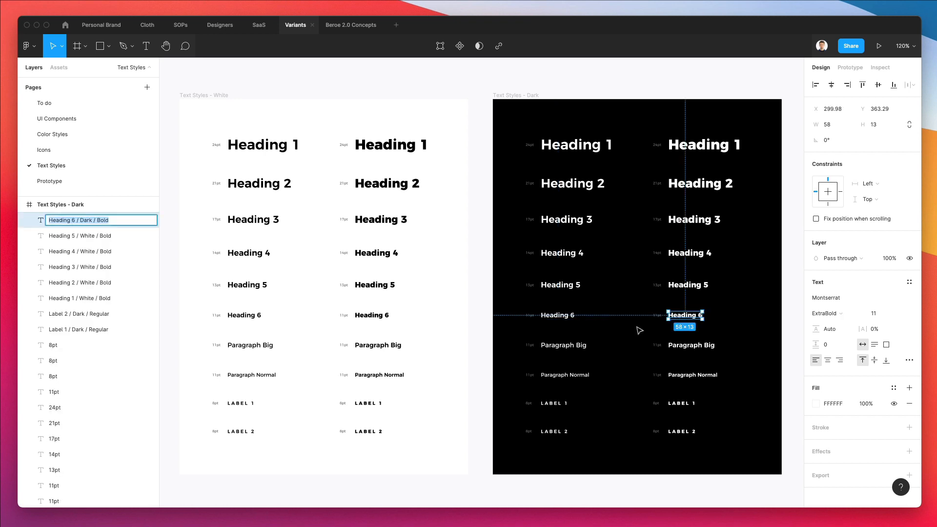
pyautogui.press('Return')
# Rename the dark frame's Paragraph Big layers to "Paragraph Big / White / Regular" and "Paragraph Big / White / Bold".
pyautogui.click(555, 340)
pyautogui.press('super+r')
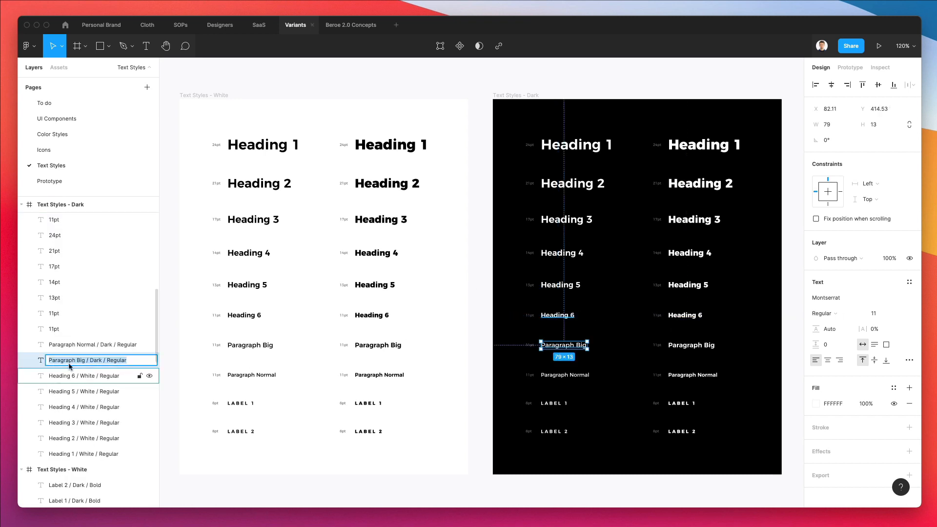
pyautogui.click(682, 345)
pyautogui.press('super+r')
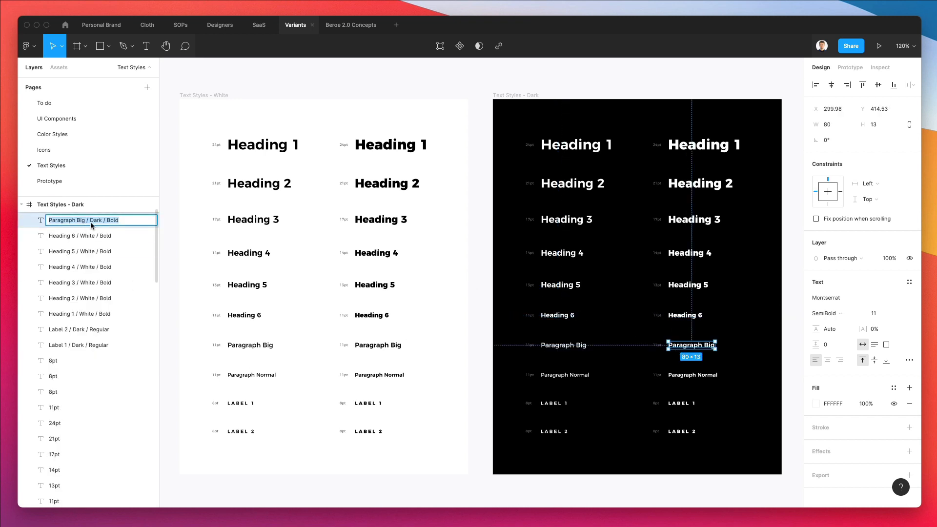
pyautogui.doubleClick(91, 222)
pyautogui.write('White')
pyautogui.press('Return')
# Rename the dark frame's Paragraph Normal layers to "Paragraph Normal / White / Regular" and "Paragraph Normal / White / Bold".
pyautogui.click(587, 373)
pyautogui.doubleClick(106, 361)
pyautogui.write('White')
pyautogui.press('Return')
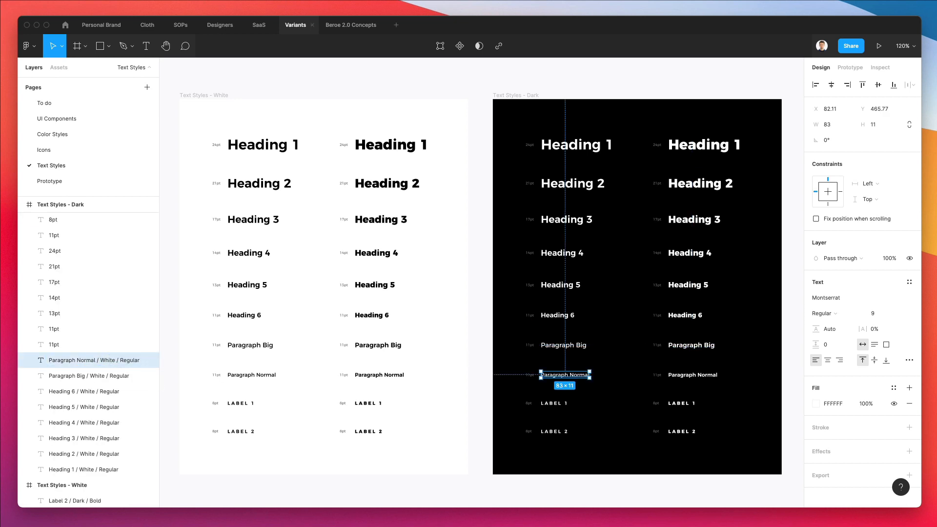
pyautogui.click(693, 374)
pyautogui.press('super+r')
pyautogui.write('White')
pyautogui.press('Return')
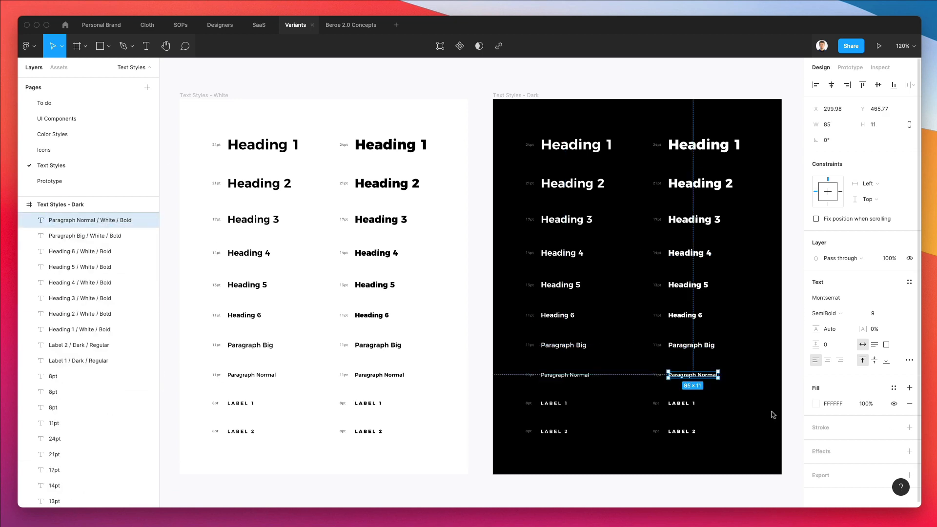
# Rename the dark frame's Label 1 layers to "Label 1 / White / Regular" and "Label 1 / White / Bold".
pyautogui.press('Escape')
pyautogui.doubleClick(79, 360)
pyautogui.write('White')
pyautogui.press('Return')
pyautogui.click(682, 403)
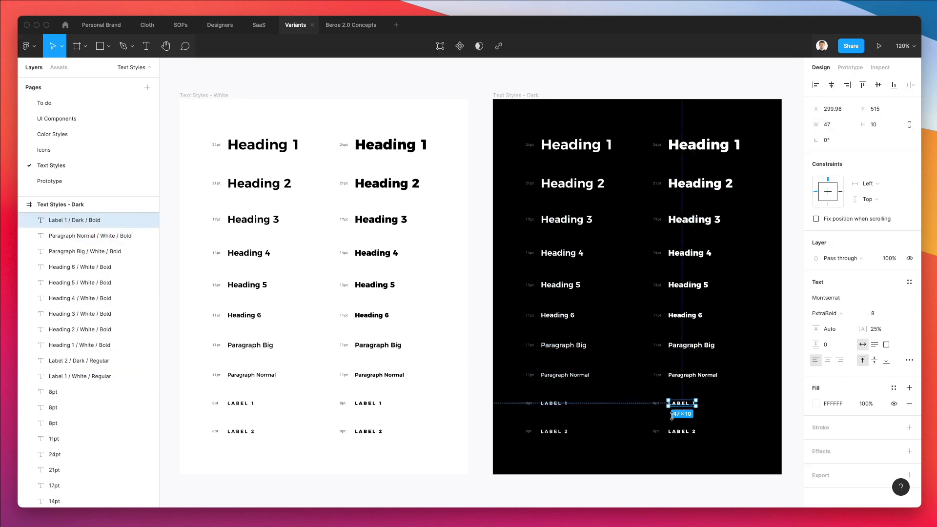
pyautogui.press('super+r')
pyautogui.doubleClick(78, 220)
pyautogui.write('White')
pyautogui.press('Return')
# Rename the dark frame's Label 2 layers to "Label 2 / White / Regular" and "Label 2 / White / Bold".
pyautogui.doubleClick(73, 361)
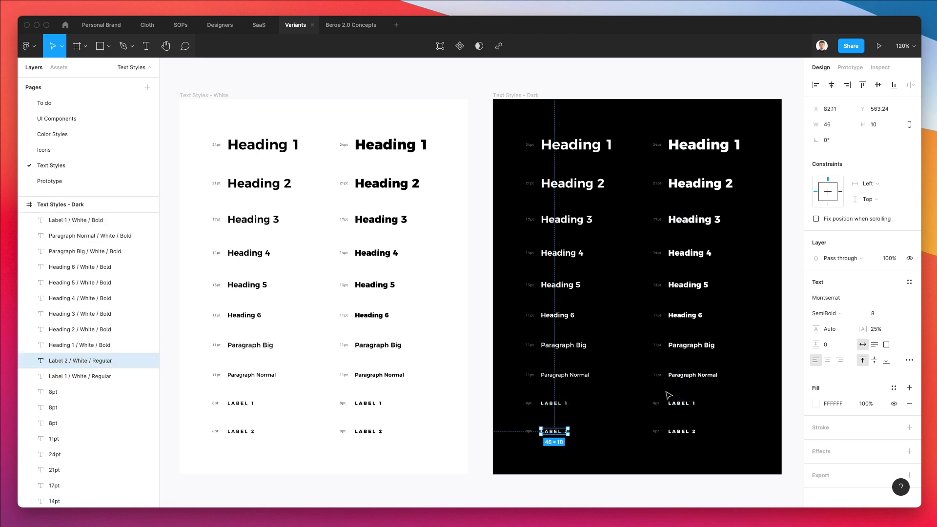
pyautogui.click(682, 432)
pyautogui.press('super+r')
pyautogui.write('White')
pyautogui.press('Return')
# Select all heading, paragraph and label texts in both frames, without the size captions, and generate text styles from them with the Styler plugin.
pyautogui.click(481, 232)
pyautogui.scroll(-2, 471, 239)
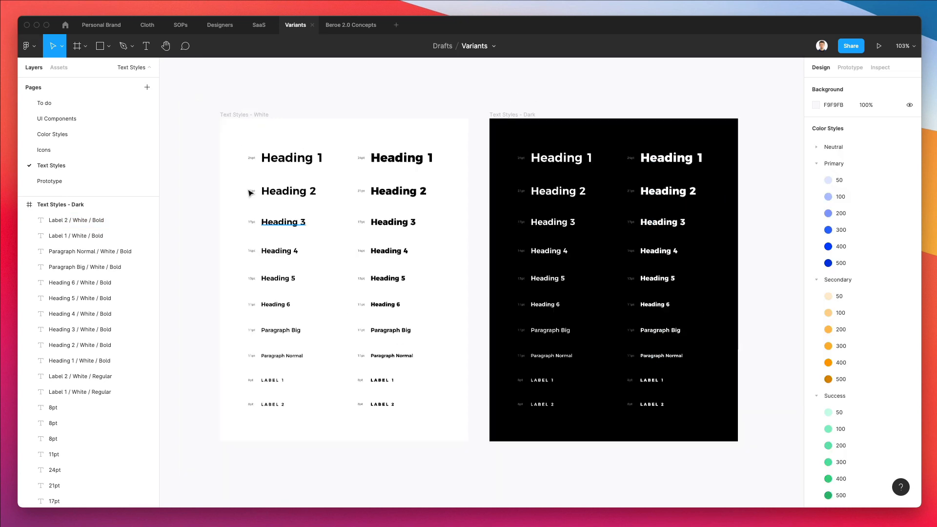
pyautogui.moveTo(266, 142); pyautogui.dragTo(340, 424)
pyautogui.moveTo(451, 137); pyautogui.dragTo(473, 410)
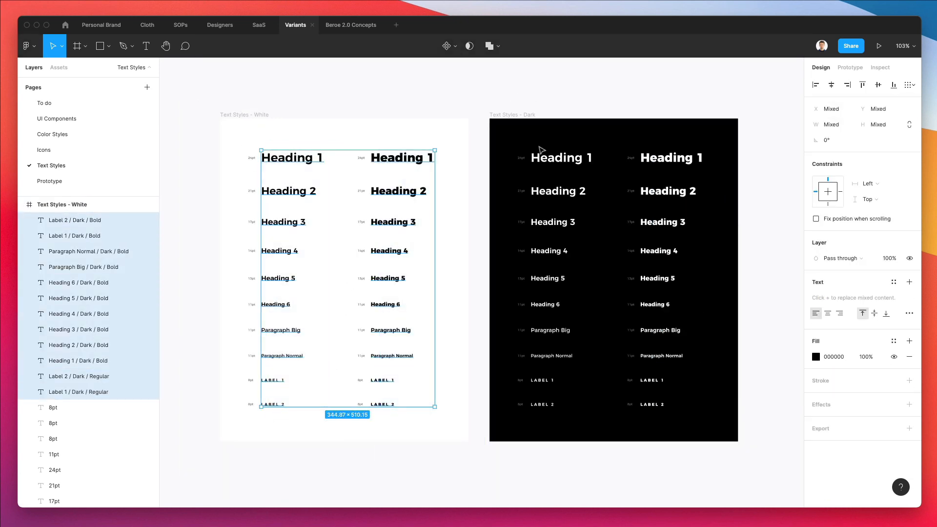
pyautogui.moveTo(540, 147); pyautogui.dragTo(582, 428)
pyautogui.moveTo(634, 140); pyautogui.dragTo(718, 413)
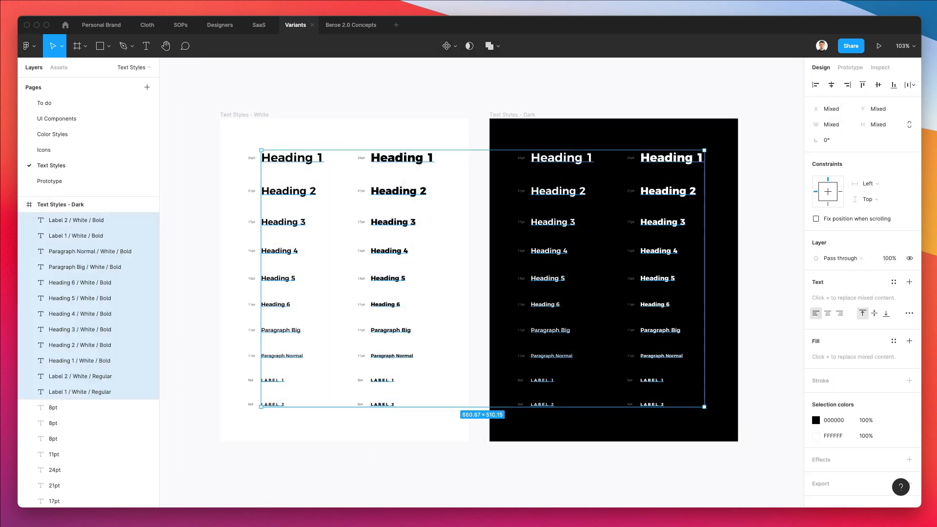
pyautogui.click(29, 46)
pyautogui.moveTo(49, 180)
pyautogui.moveTo(160, 195)
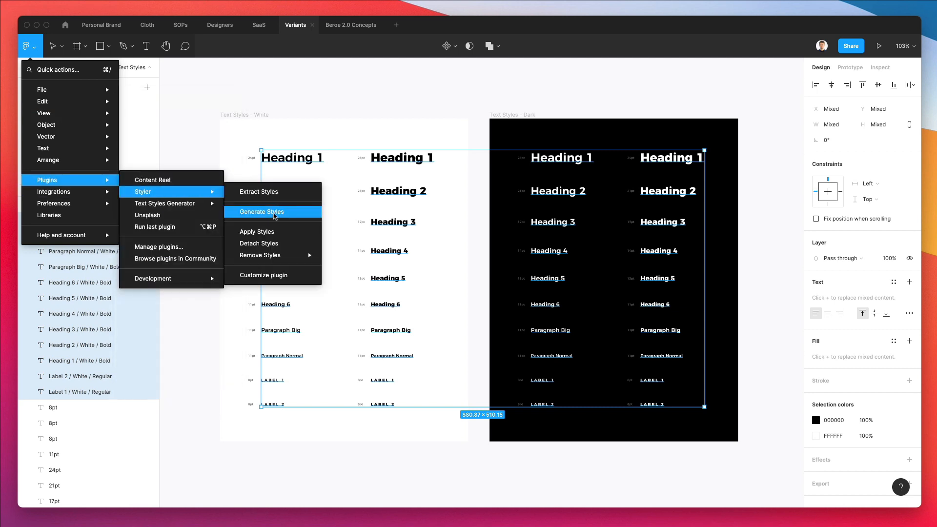
pyautogui.click(275, 215)
# Check the text style assigned to the white frame's bold Heading 1 and read through the list of available text styles.
pyautogui.click(403, 157)
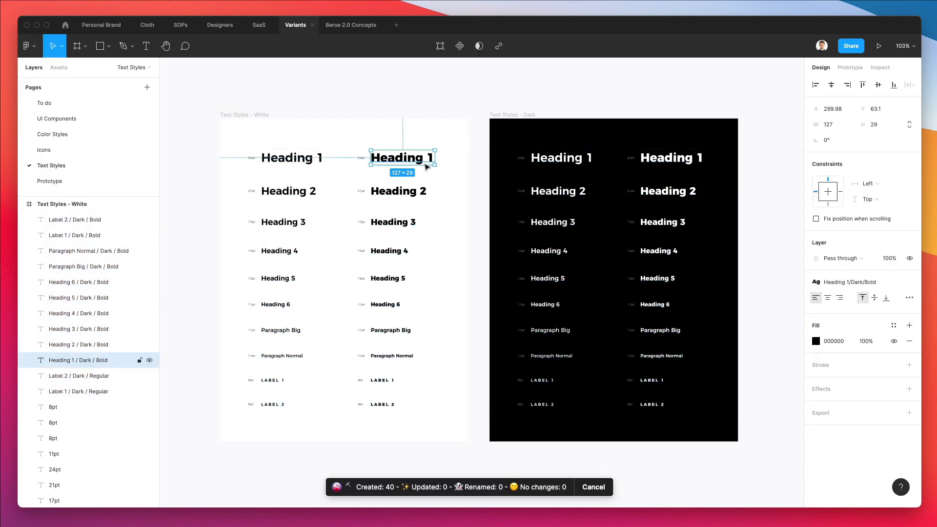
pyautogui.click(850, 282)
pyautogui.scroll(-3, 861, 392)
pyautogui.scroll(10, 861, 392)
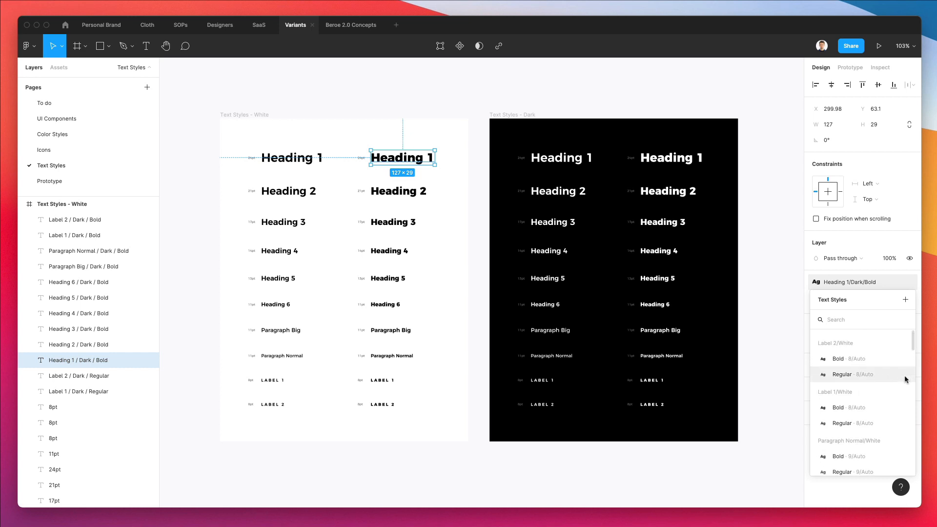
pyautogui.scroll(-1, 904, 377)
pyautogui.scroll(-5, 904, 376)
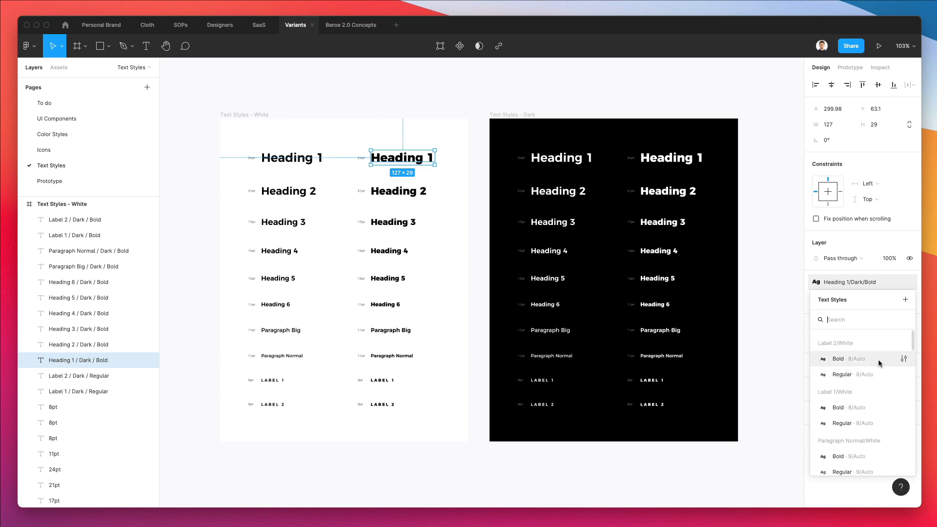
pyautogui.scroll(-8, 880, 363)
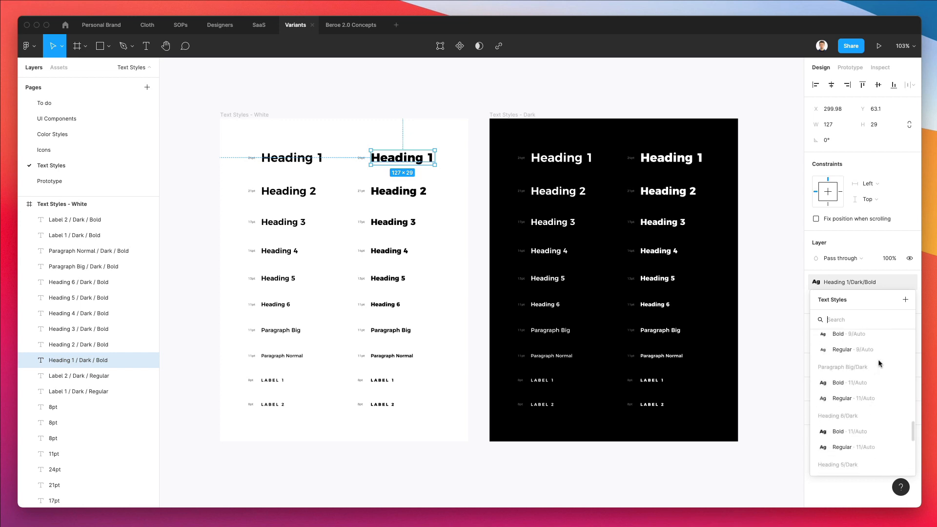
pyautogui.scroll(10, 880, 363)
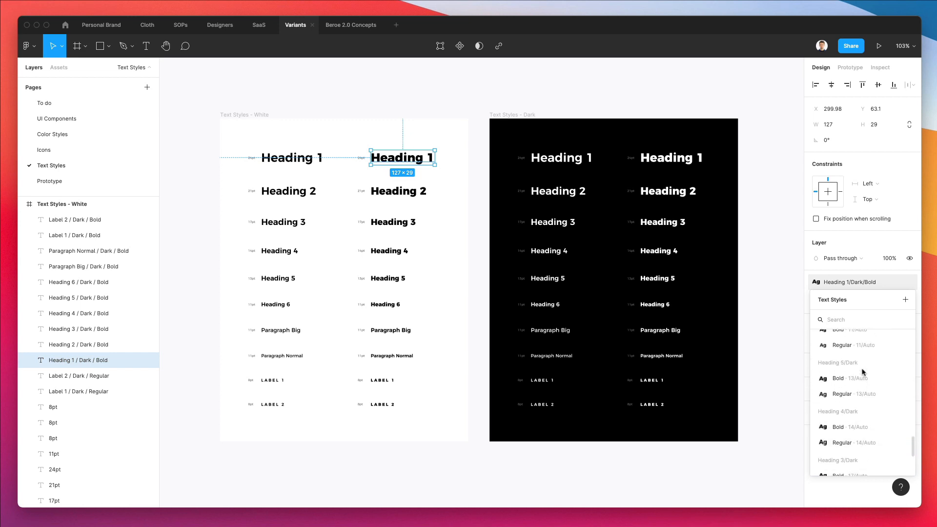
pyautogui.scroll(7, 863, 372)
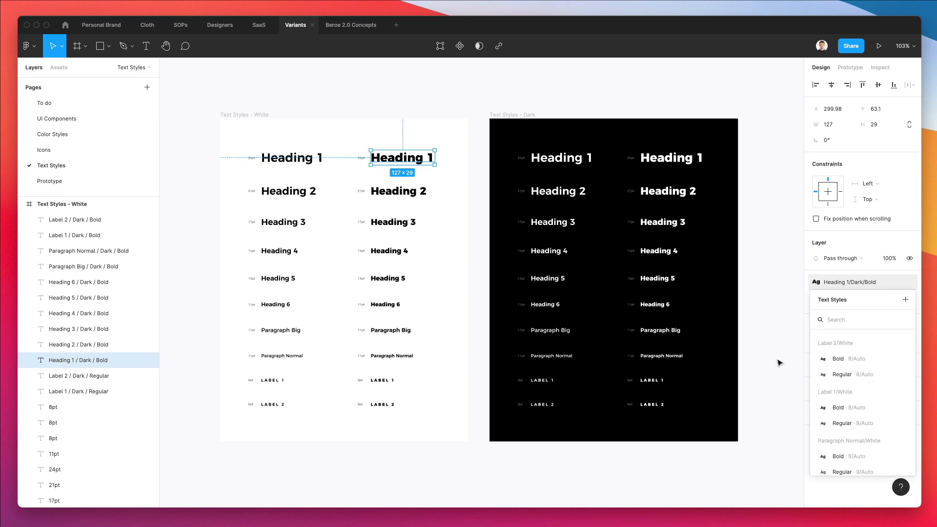
pyautogui.scroll(-20, 865, 364)
pyautogui.click(756, 371)
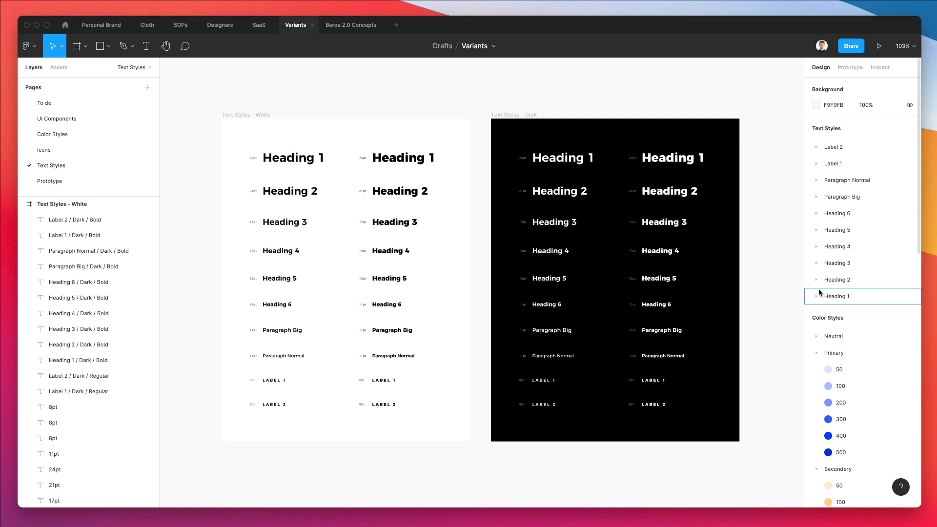
# Expand the Heading 1 text style group to inspect its White and Dark subgroups, and collapse it again.
pyautogui.click(829, 314)
pyautogui.click(827, 361)
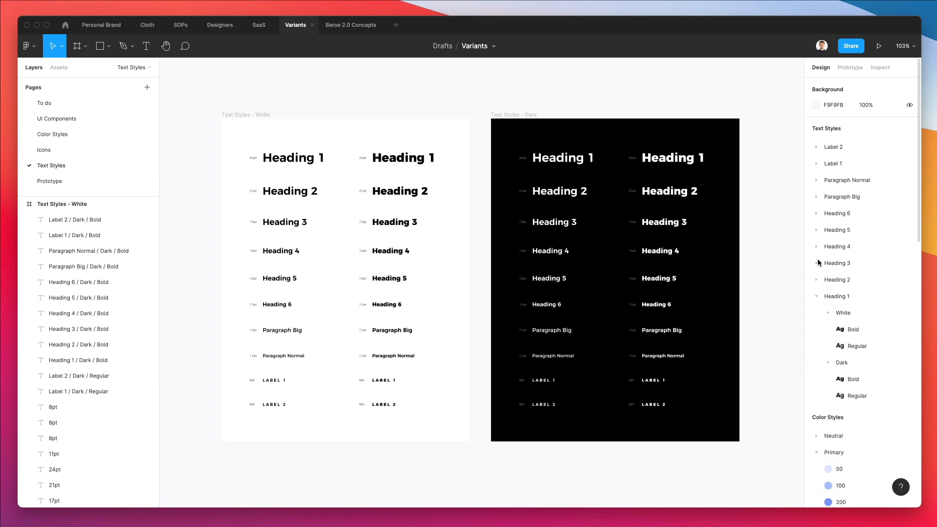
pyautogui.click(816, 296)
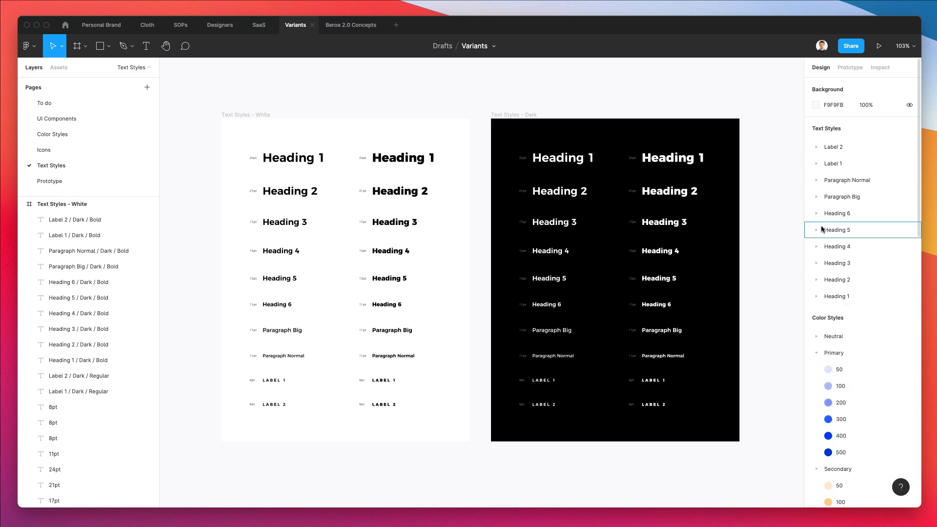
# Reorder the text style groups as Heading 1 to Heading 6, Paragraph Big, Paragraph Normal, Label 1 and Label 2.
pyautogui.moveTo(838, 296); pyautogui.dragTo(843, 157)
pyautogui.moveTo(841, 295); pyautogui.dragTo(842, 187)
pyautogui.moveTo(839, 295); pyautogui.dragTo(842, 222)
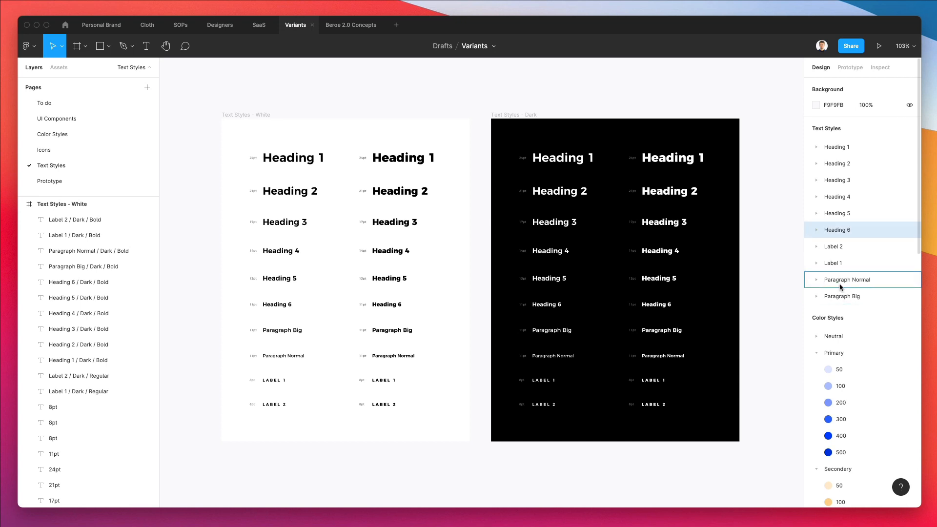
pyautogui.moveTo(841, 296); pyautogui.dragTo(845, 276)
# Review the file's color styles and the order of the text styles offered for the white frame's regular Heading 2.
pyautogui.scroll(1, 776, 273)
pyautogui.scroll(-1, 776, 274)
pyautogui.hscroll(-1, 777, 274)
pyautogui.scroll(-12, 808, 322)
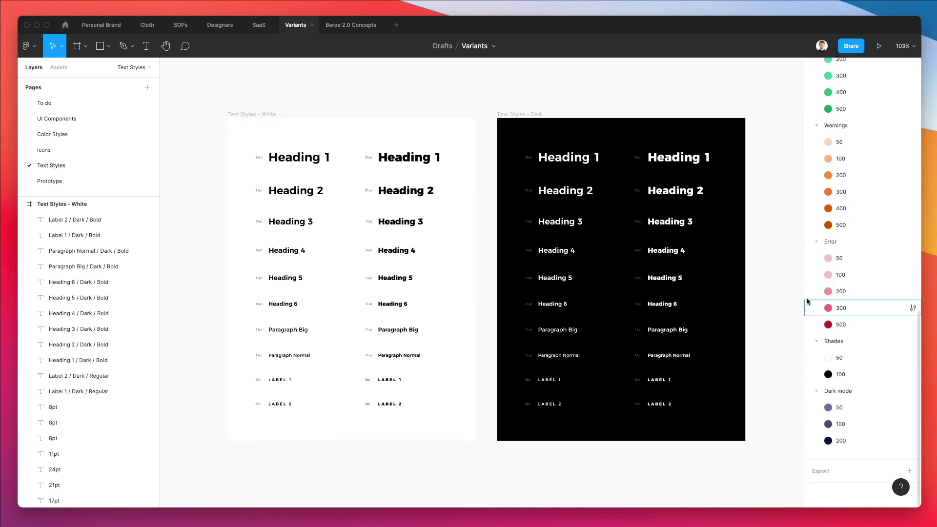
pyautogui.scroll(12, 807, 298)
pyautogui.click(318, 193)
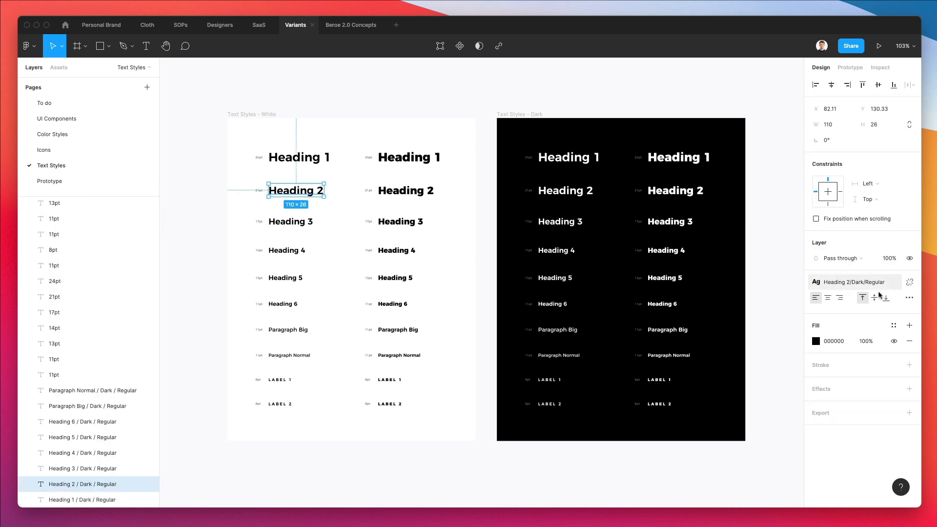
pyautogui.click(873, 283)
pyautogui.scroll(-5, 876, 380)
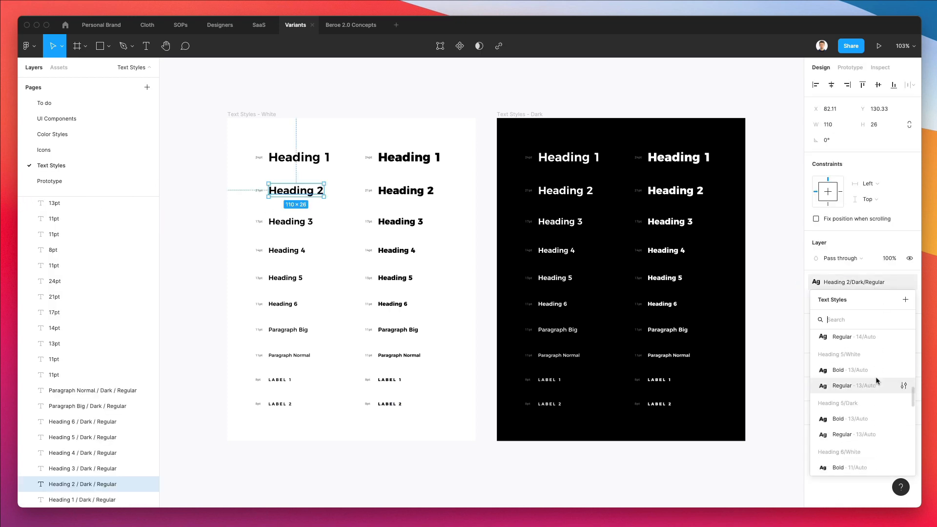
pyautogui.scroll(-10, 868, 375)
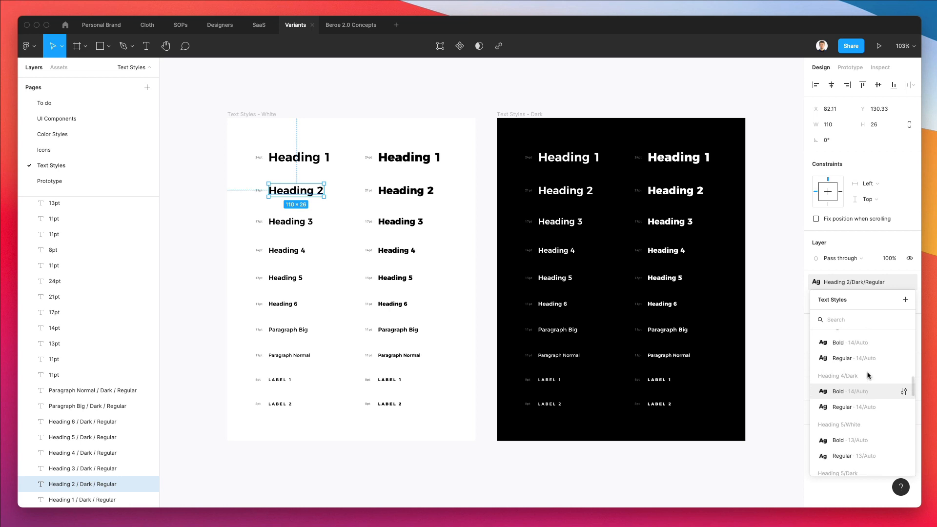
pyautogui.click(605, 459)
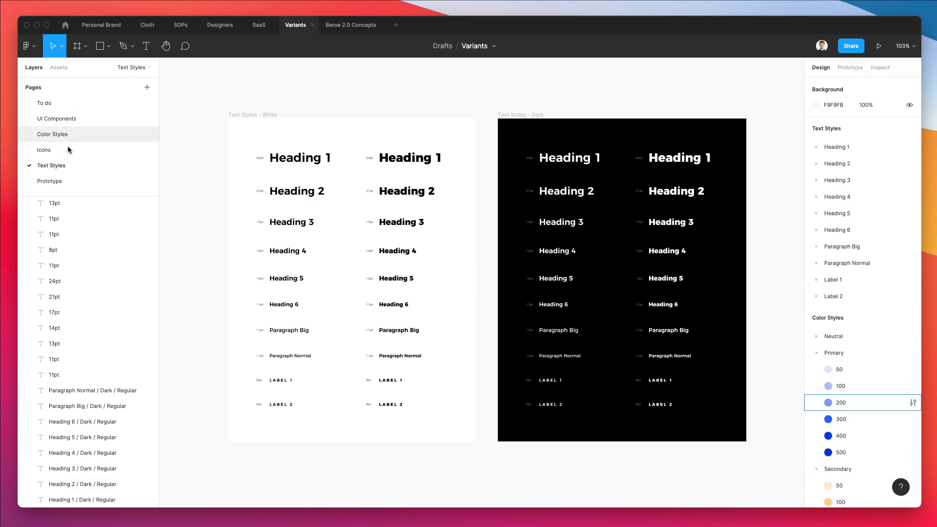
# Put a green book emoji in front of the Text Styles page name.
pyautogui.doubleClick(69, 165)
pyautogui.press('ctrl+super+space')
pyautogui.press('Escape')
pyautogui.press('ctrl+super+space')
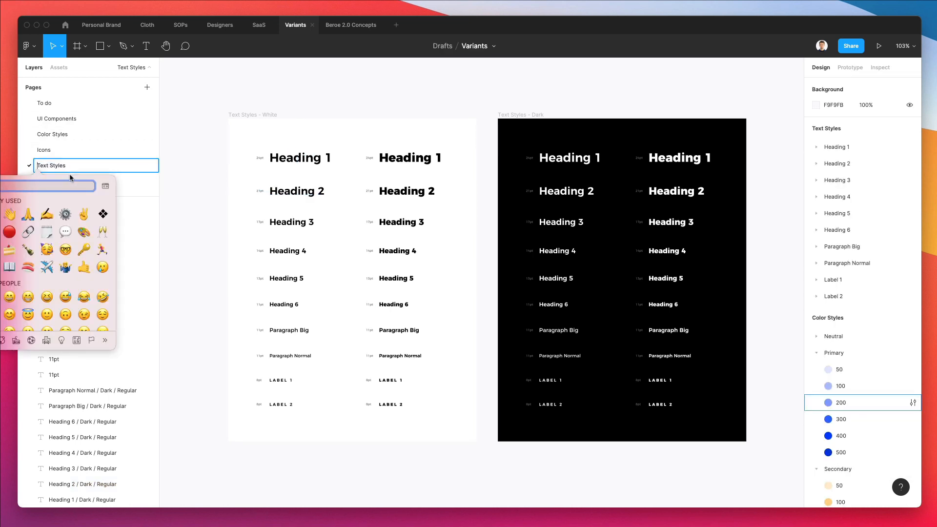
pyautogui.scroll(-4, 87, 235)
pyautogui.scroll(5, 64, 234)
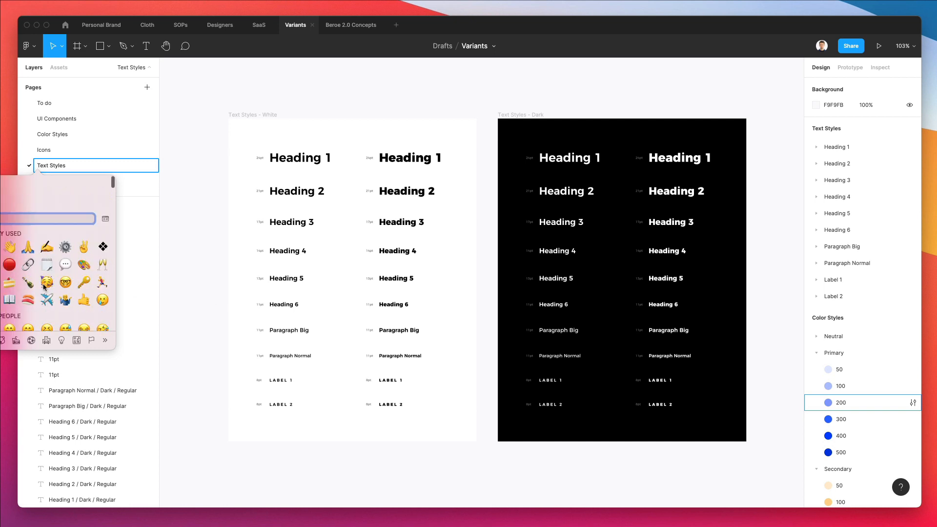
pyautogui.click(7, 188)
pyautogui.write('fo')
pyautogui.press('super+BackSpace')
pyautogui.write('text')
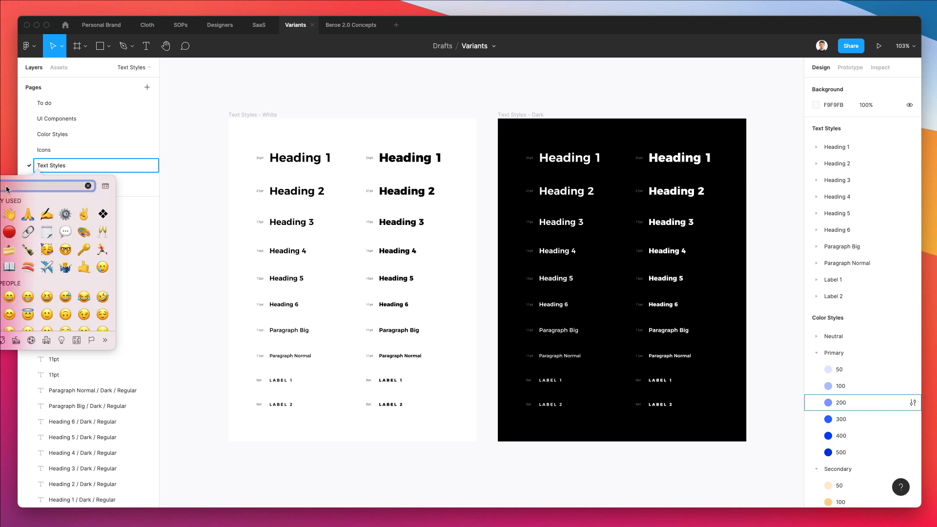
pyautogui.click(8, 206)
# Put a writing hand emoji in front of the Icons page name.
pyautogui.doubleClick(43, 150)
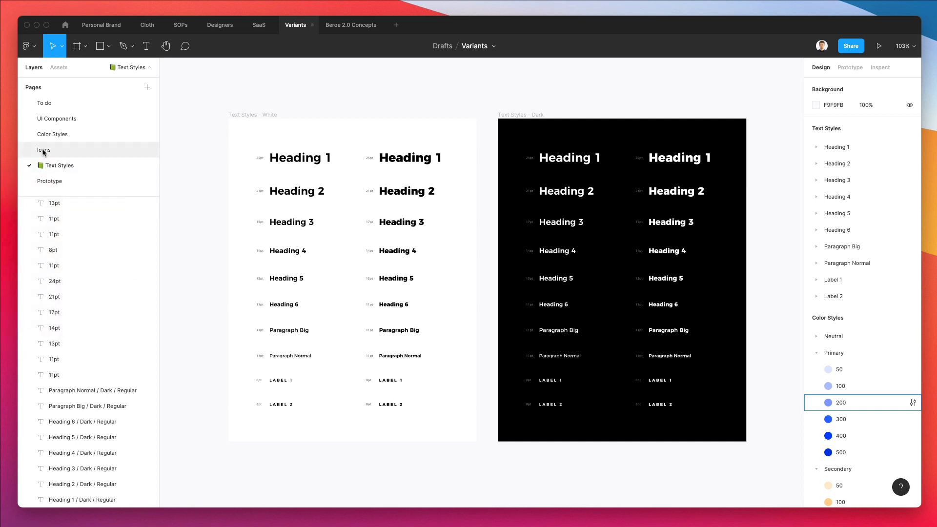
pyautogui.press('Left')
pyautogui.press('ctrl+super+space')
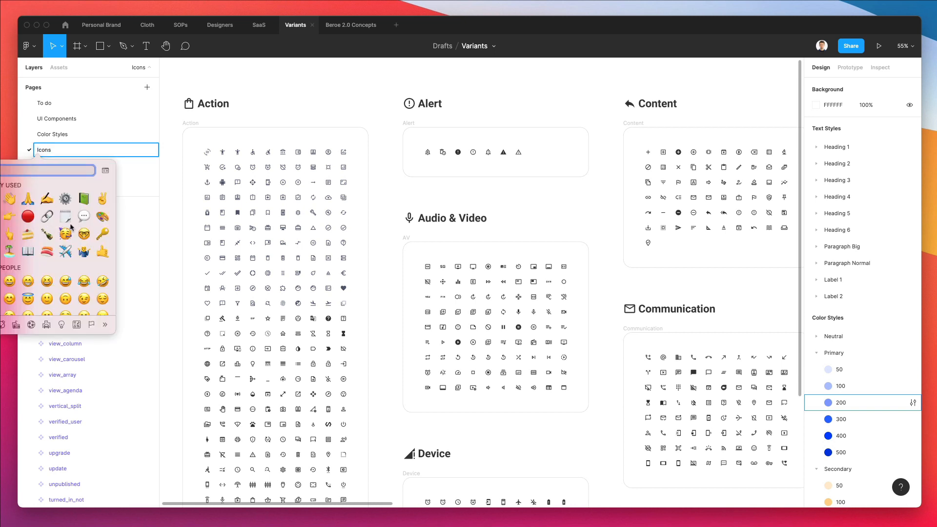
pyautogui.scroll(-5, 70, 227)
pyautogui.scroll(5, 73, 228)
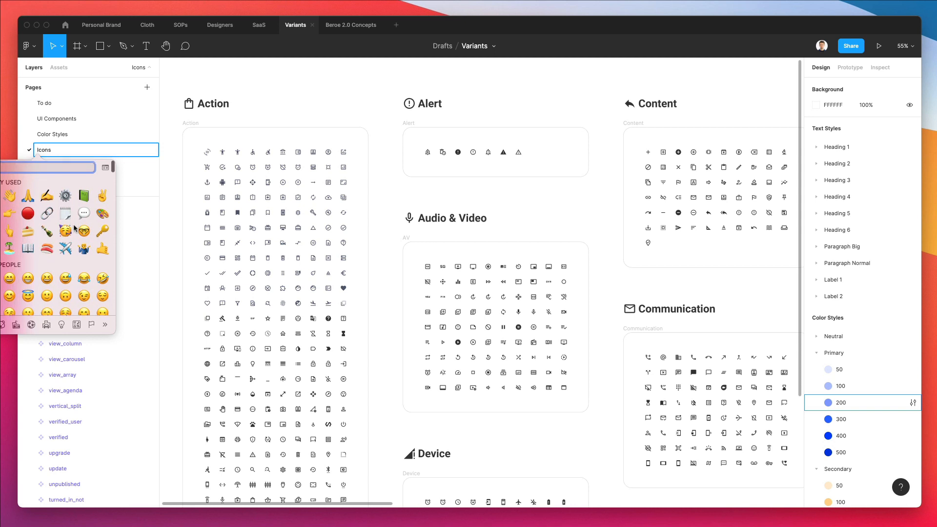
pyautogui.scroll(-10, 74, 228)
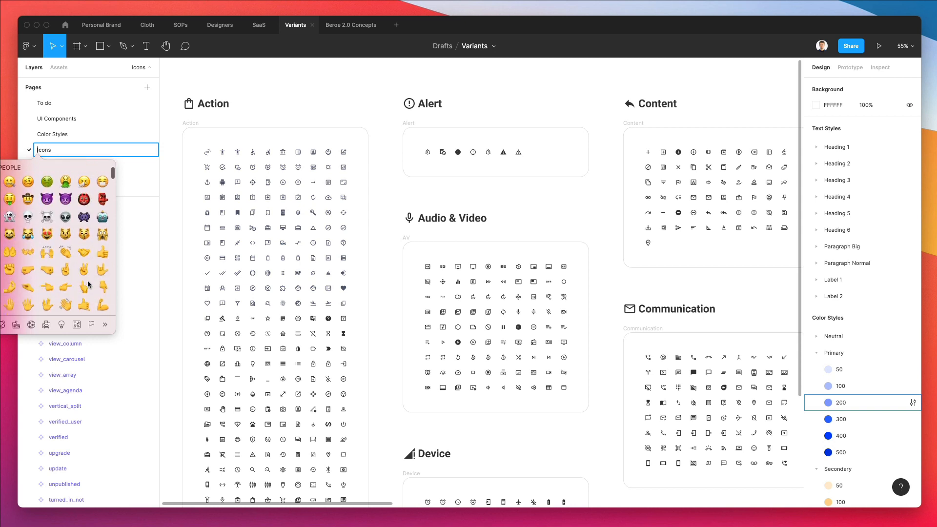
pyautogui.scroll(-3, 89, 284)
pyautogui.scroll(-1, 88, 284)
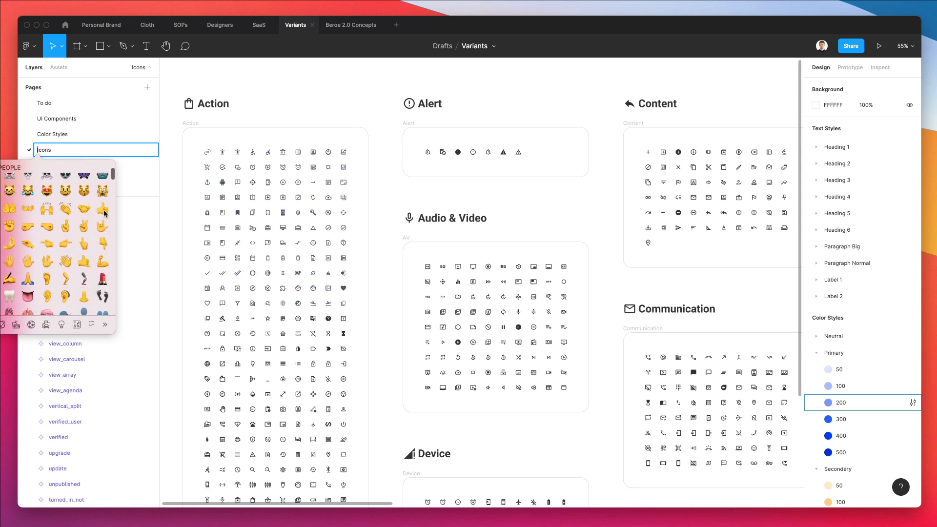
pyautogui.click(104, 213)
pyautogui.press('Left')
pyautogui.press('BackSpace')
pyautogui.press('ctrl+super+space')
pyautogui.click(11, 276)
# Put an artist palette emoji in front of the Color Styles page name.
pyautogui.doubleClick(44, 135)
pyautogui.press('Left')
pyautogui.press('ctrl+super+space')
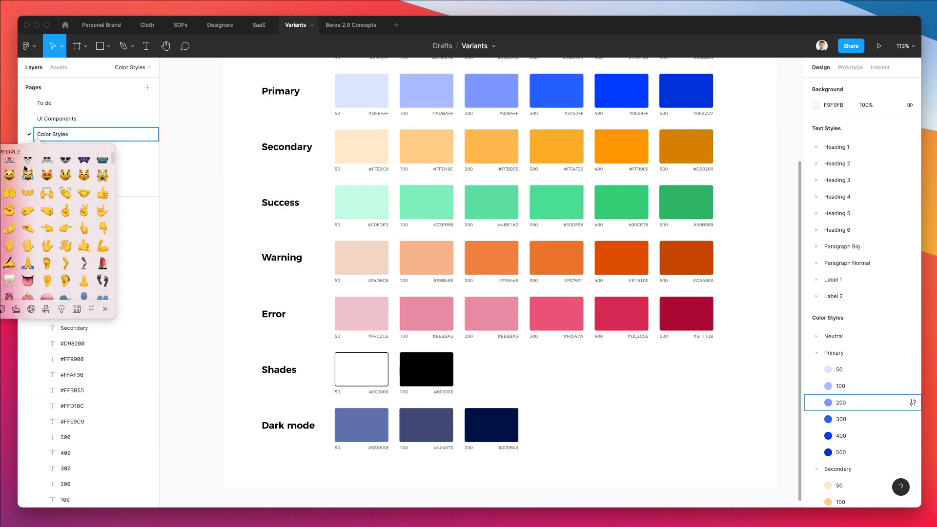
pyautogui.scroll(10, 22, 259)
pyautogui.write('colo')
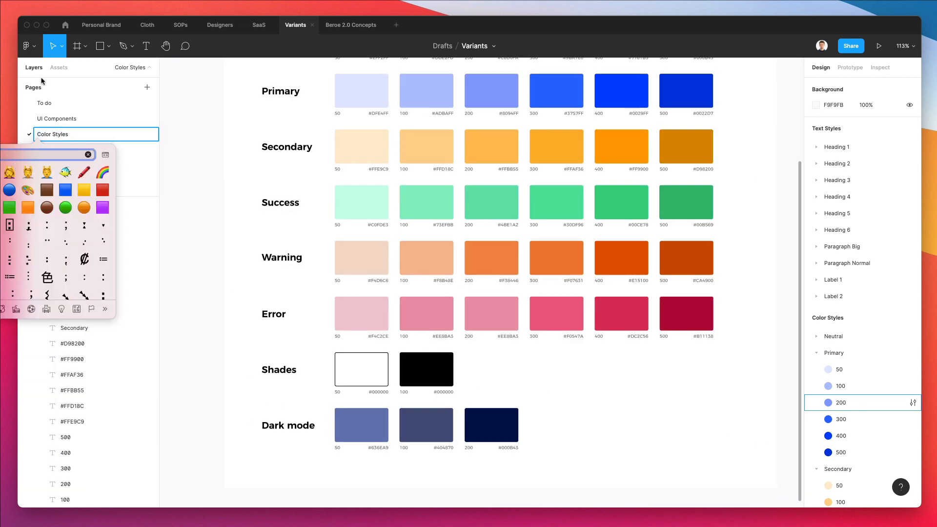
pyautogui.write('r')
pyautogui.press('Return')
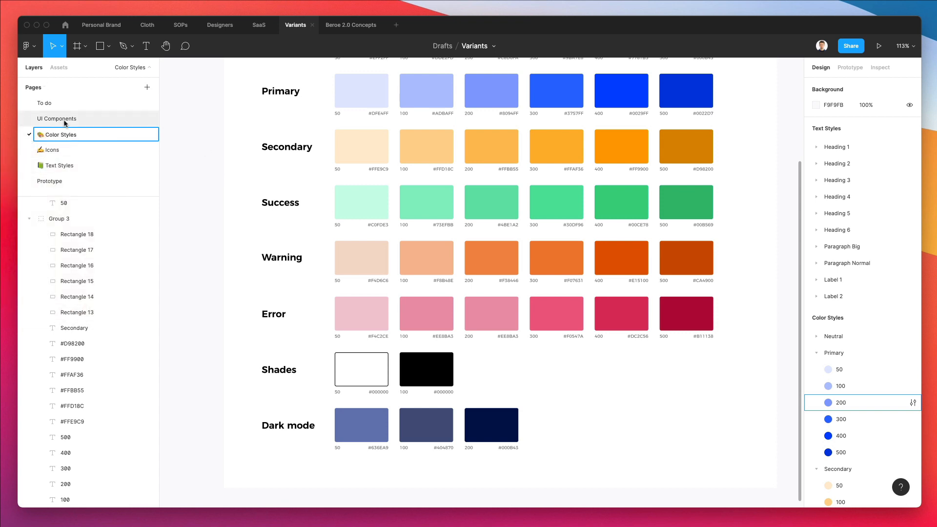
# Put the ❖ diamond symbol in front of the UI Components page name.
pyautogui.doubleClick(65, 121)
pyautogui.press('Left')
pyautogui.press('ctrl+super+space')
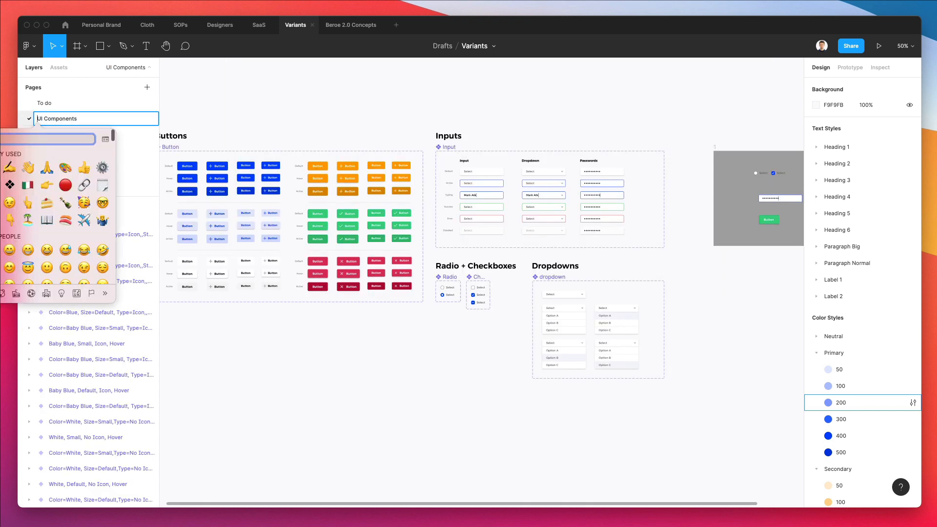
pyautogui.click(10, 185)
# Put a nerd face emoji in front of the Prototype page name.
pyautogui.click(44, 182)
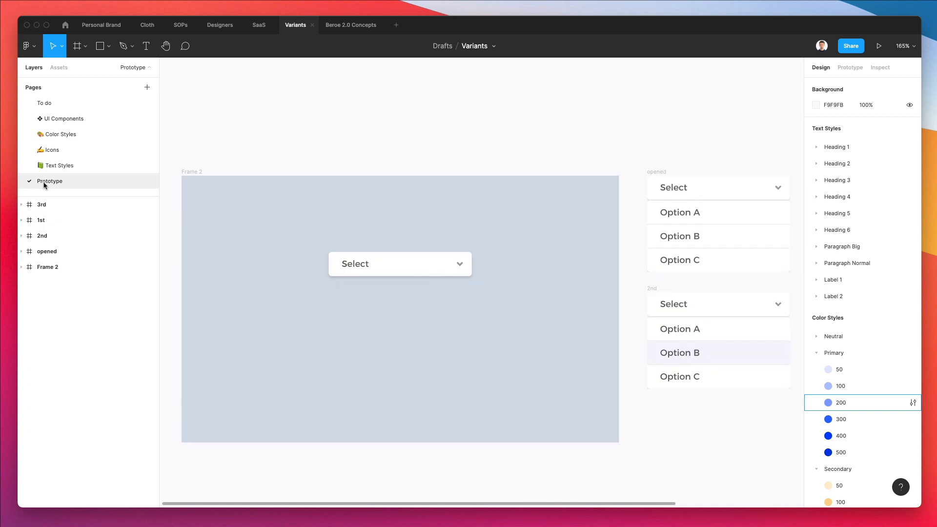
pyautogui.doubleClick(44, 181)
pyautogui.press('Left')
pyautogui.press('ctrl+super+space')
pyautogui.click(103, 266)
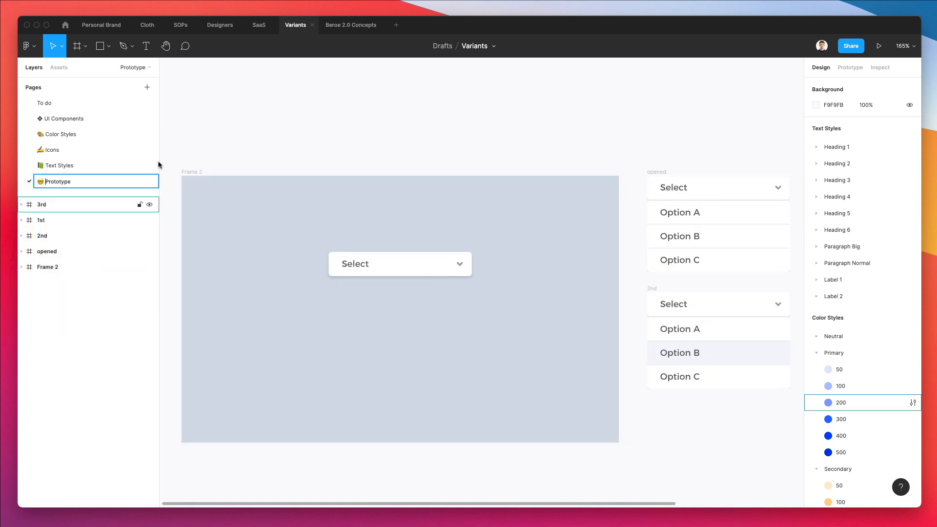
pyautogui.press('Return')
# On the UI Components page, move the grey frame 1 down to about Y -217, clear of the component sets.
pyautogui.click(77, 103)
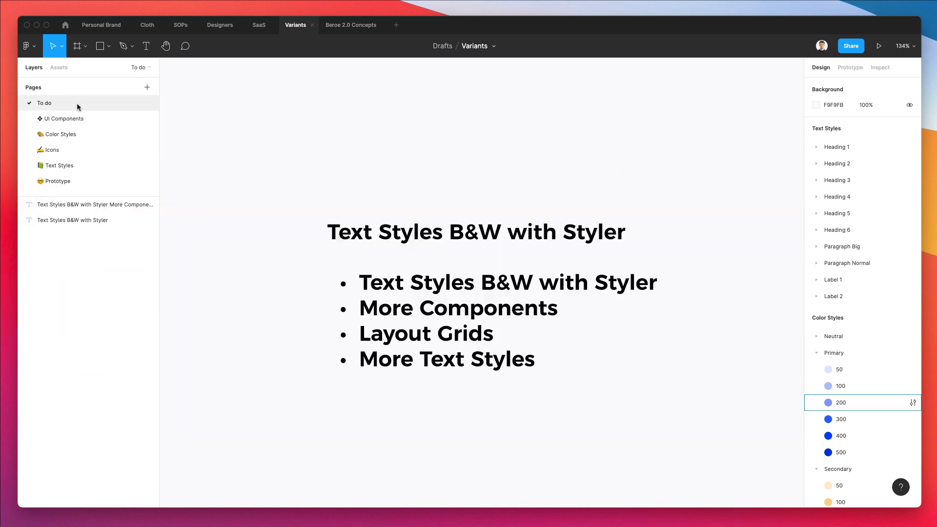
pyautogui.click(73, 122)
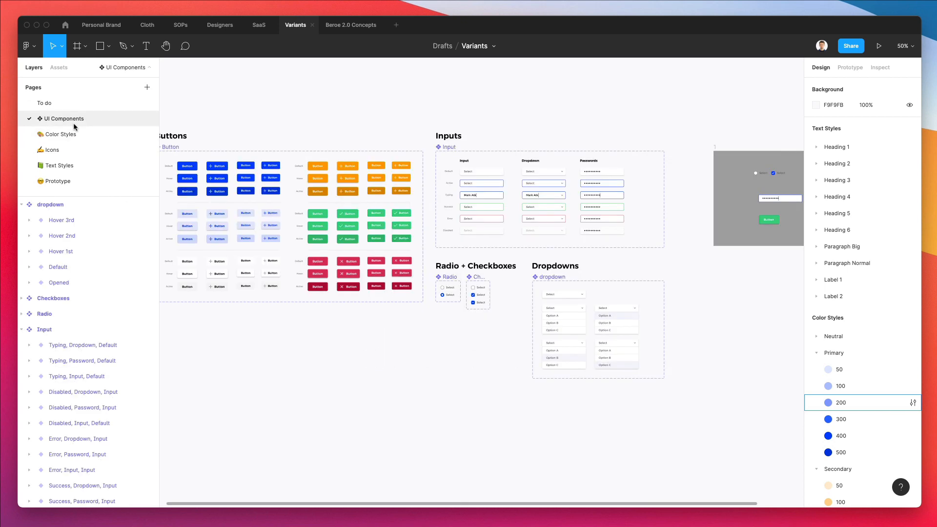
pyautogui.moveTo(386, 249); pyautogui.dragTo(637, 403)
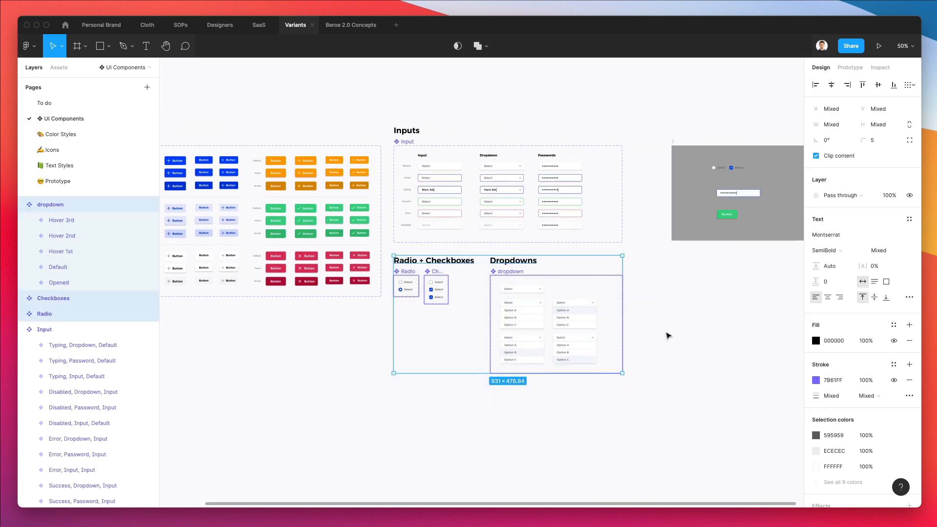
pyautogui.scroll(-2, 669, 335)
pyautogui.hscroll(5, 619, 303)
pyautogui.moveTo(545, 165); pyautogui.dragTo(544, 347)
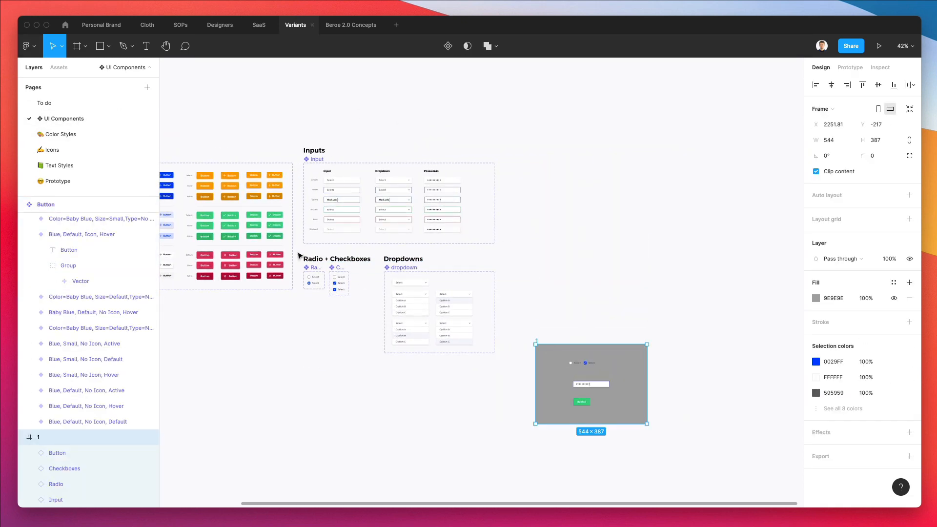
# Move the Radio + Checkboxes and Dropdowns groups up beside the Inputs group, and fine-tune their horizontal gap to it.
pyautogui.moveTo(298, 255); pyautogui.dragTo(504, 383)
pyautogui.moveTo(404, 318); pyautogui.dragTo(608, 224)
pyautogui.scroll(10, 496, 162)
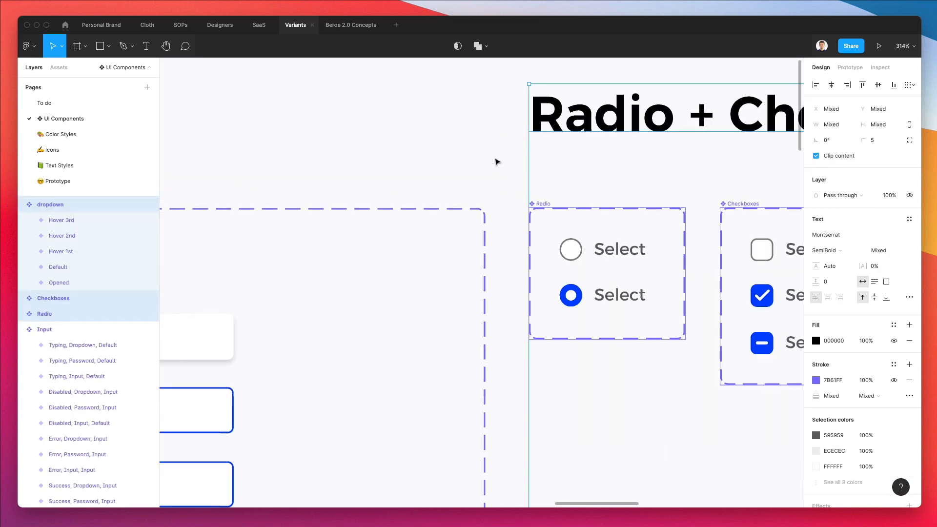
pyautogui.scroll(-6, 496, 162)
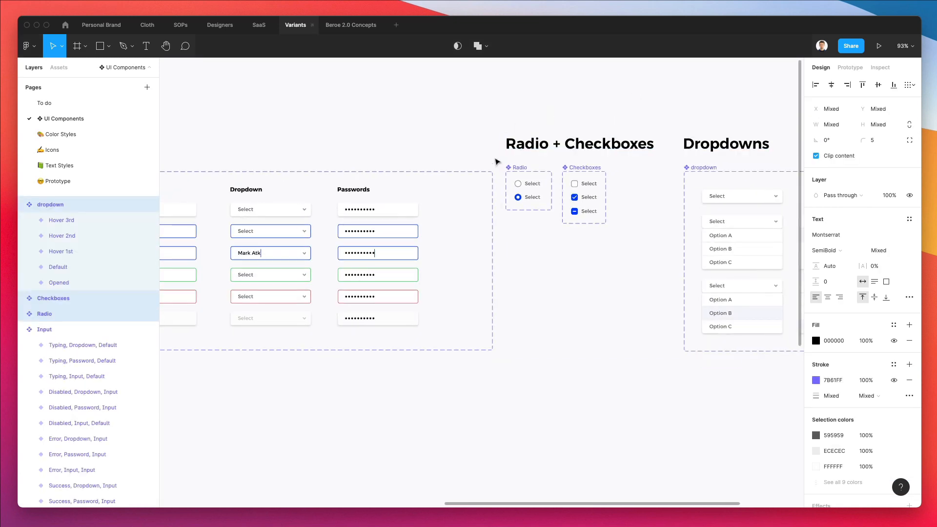
pyautogui.scroll(-4, 496, 161)
pyautogui.hotkey('shift', 'Right')
pyautogui.hotkey('shift', 'Right')
pyautogui.hotkey('shift', 'Right')
pyautogui.hotkey('shift', 'Right')
pyautogui.hotkey('shift', 'Right')
pyautogui.hotkey('shift', 'Right')
pyautogui.hotkey('shift', 'Right')
pyautogui.hotkey('shift', 'Left')
pyautogui.hotkey('shift', 'Left')
pyautogui.hotkey('shift', 'Left')
pyautogui.hotkey('shift', 'Left')
pyautogui.hotkey('shift', 'Left')
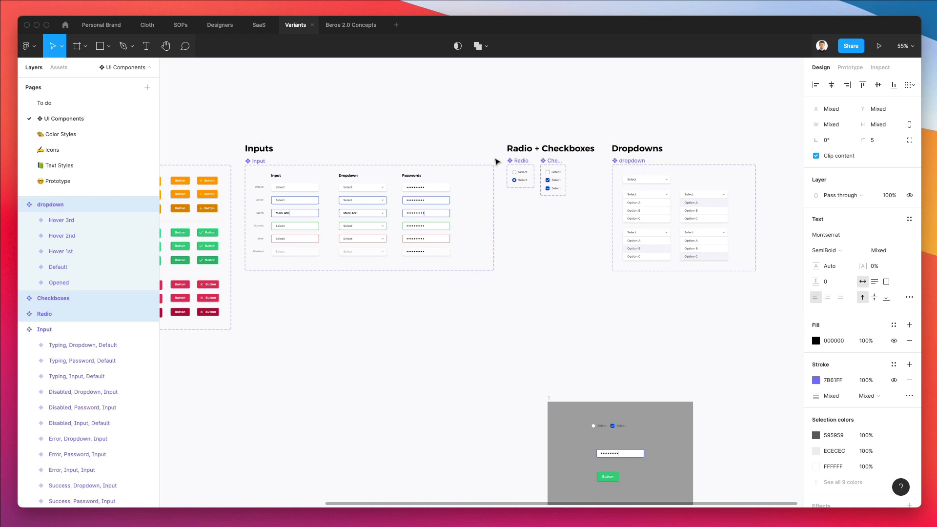
pyautogui.click(604, 97)
# Move the Radio + Checkboxes heading and its two component sets to the far side of the Dropdowns group.
pyautogui.scroll(-4, 604, 98)
pyautogui.hscroll(-1, 609, 97)
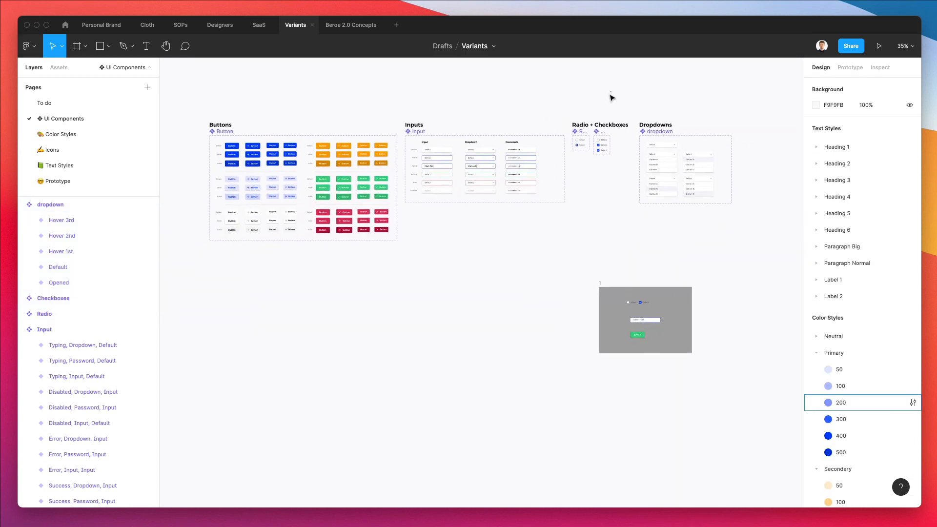
pyautogui.scroll(2, 427, 107)
pyautogui.hscroll(-2, 427, 108)
pyautogui.scroll(1, 427, 107)
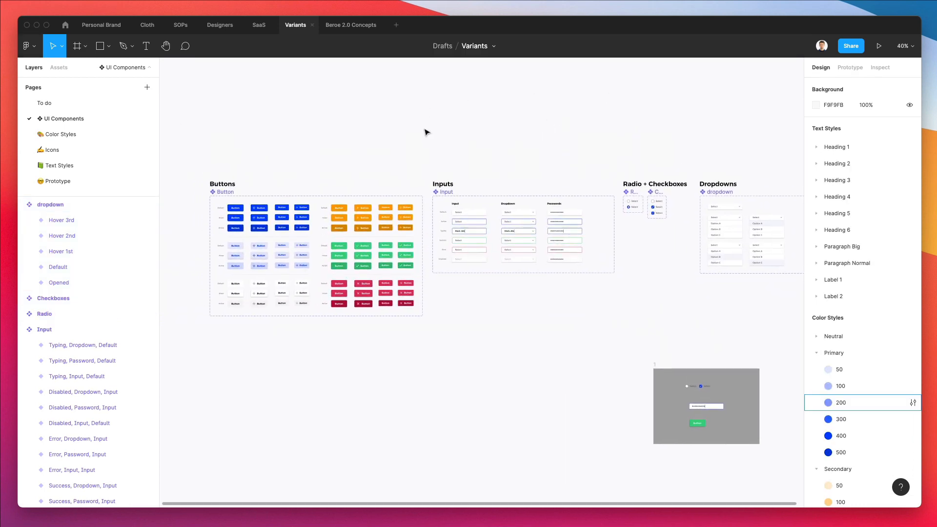
pyautogui.moveTo(611, 162); pyautogui.dragTo(690, 238)
pyautogui.hscroll(5, 678, 235)
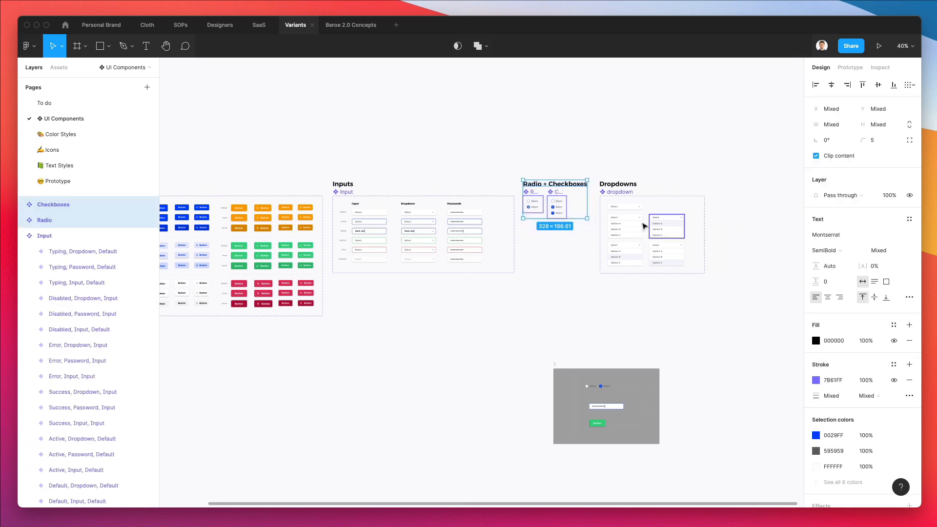
pyautogui.moveTo(521, 213); pyautogui.dragTo(710, 213)
# Shift the Dropdowns and Radio + Checkboxes groups together towards Inputs to close the gap in the row.
pyautogui.moveTo(544, 159); pyautogui.dragTo(777, 319)
pyautogui.moveTo(626, 217); pyautogui.dragTo(551, 215)
pyautogui.click(553, 158)
pyautogui.hscroll(-3, 553, 157)
pyautogui.hscroll(-2, 553, 158)
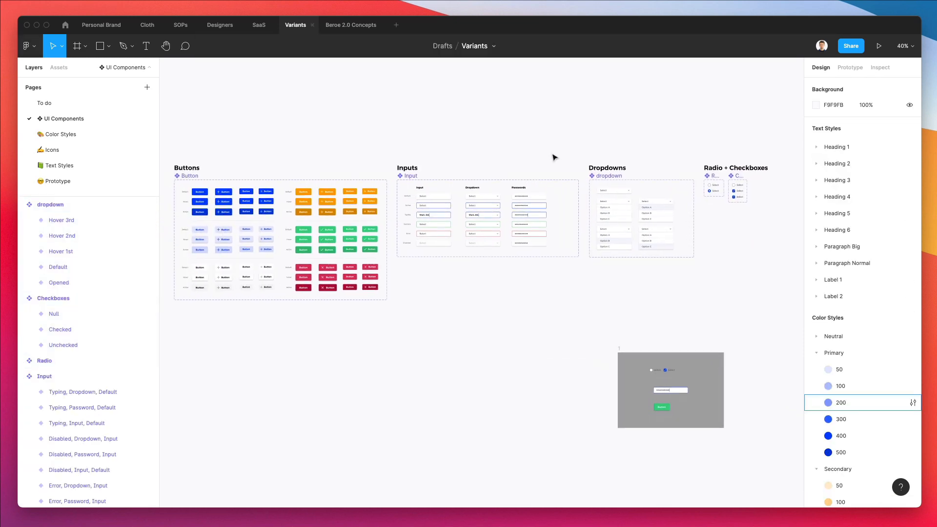